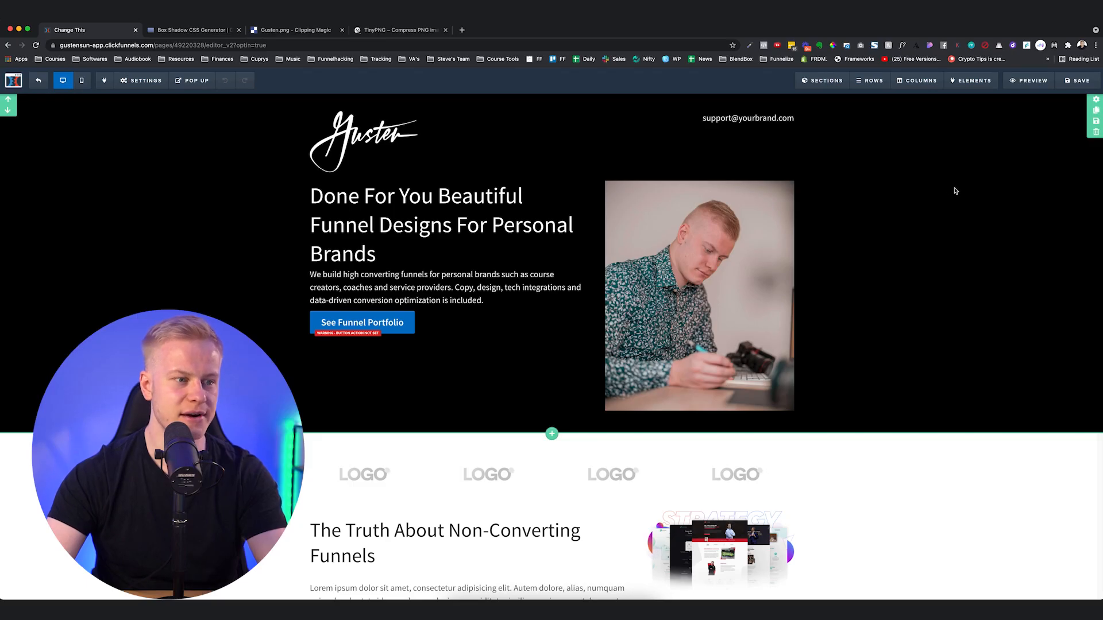
- Review the whole funnel page from the hero section down to the testimonials
scroll(955, 190, "down", 8)
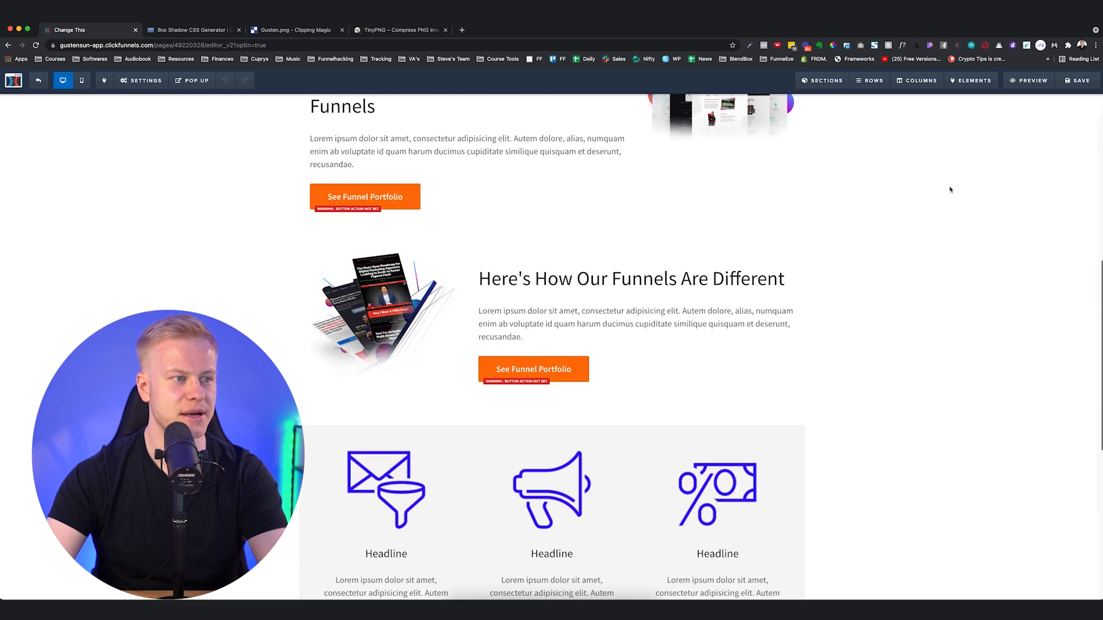
scroll(950, 190, "down", 3)
scroll(950, 190, "up", 9)
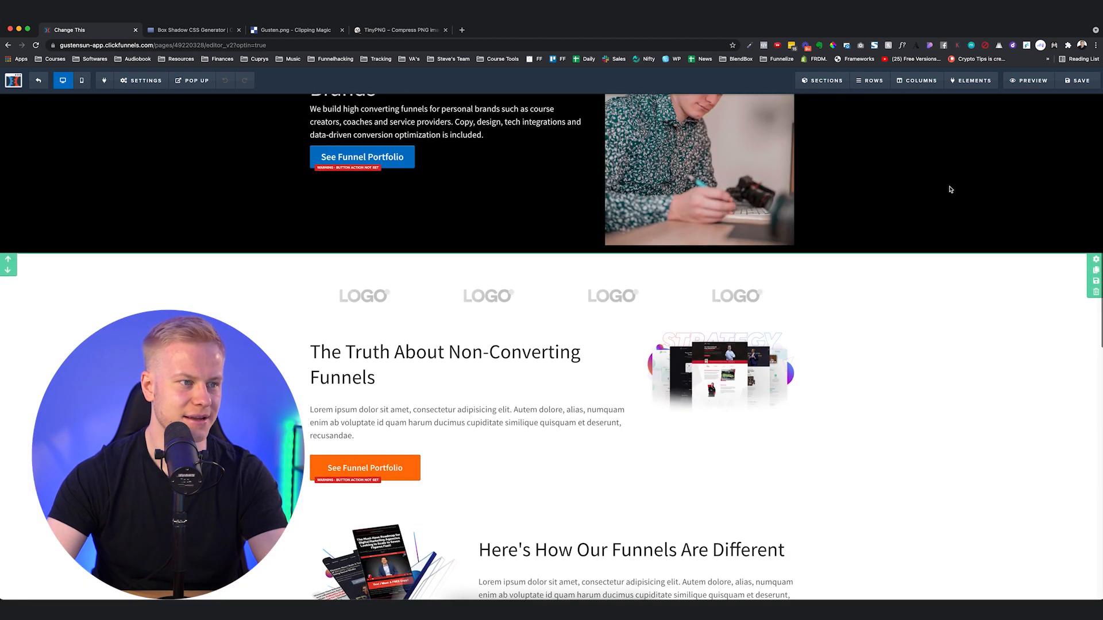
scroll(950, 189, "up", 3)
scroll(948, 188, "down", 4)
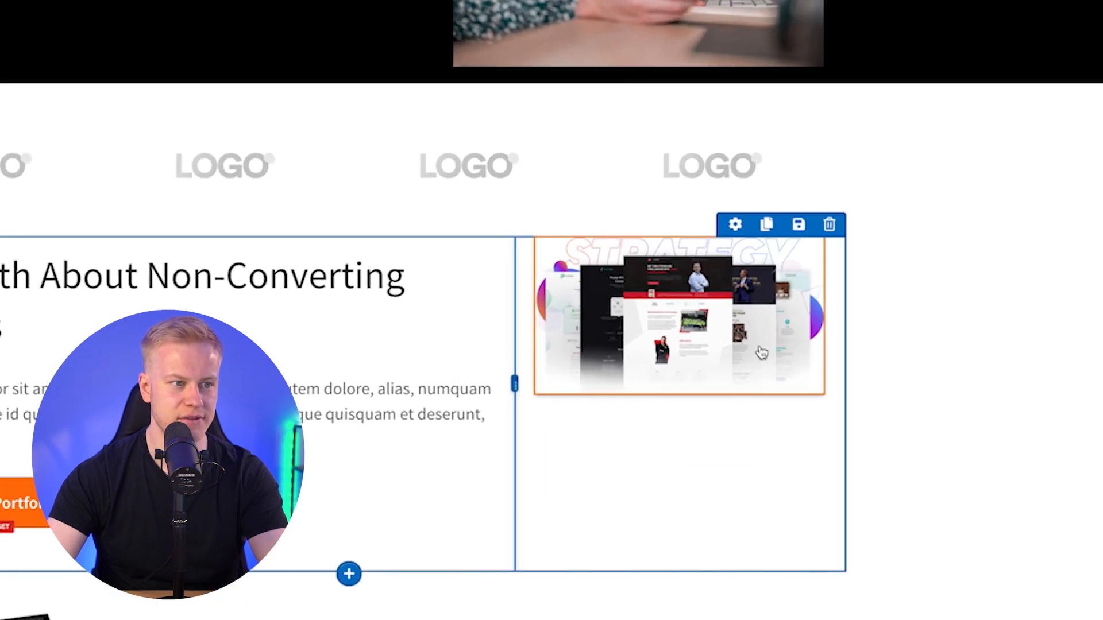
scroll(431, 591, "up", 5)
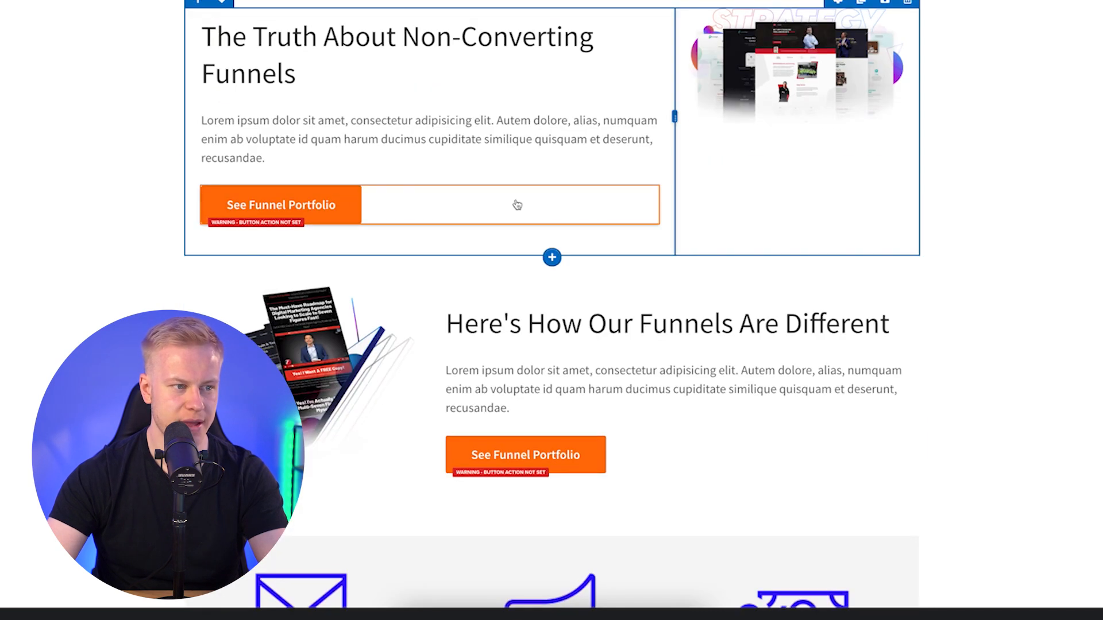
scroll(883, 316, "down", 3)
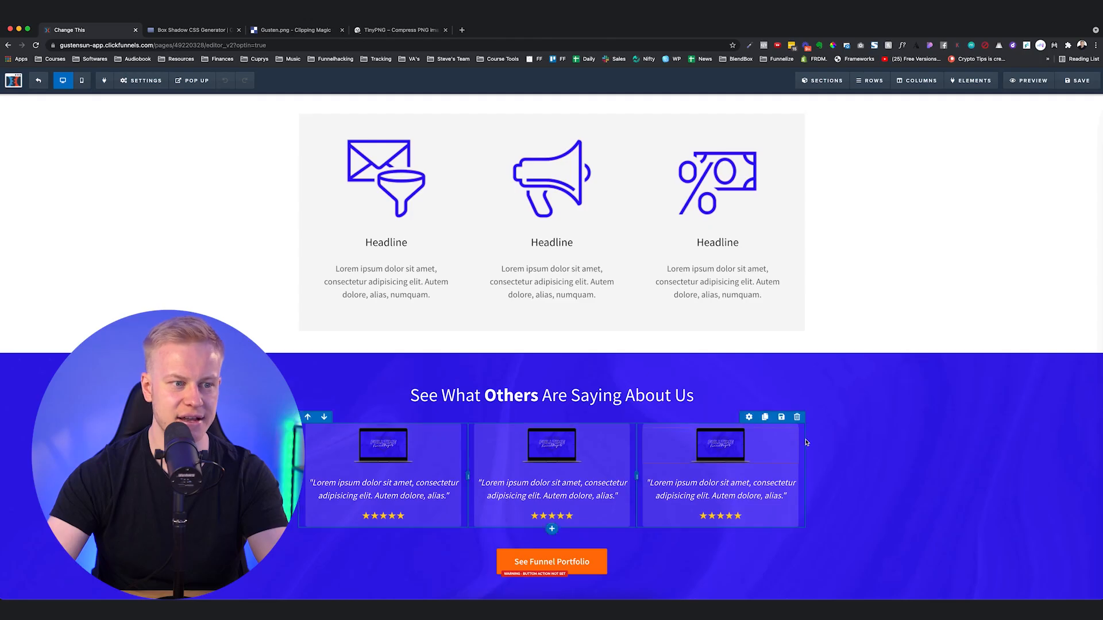
scroll(849, 443, "down", 3)
scroll(886, 399, "up", 20)
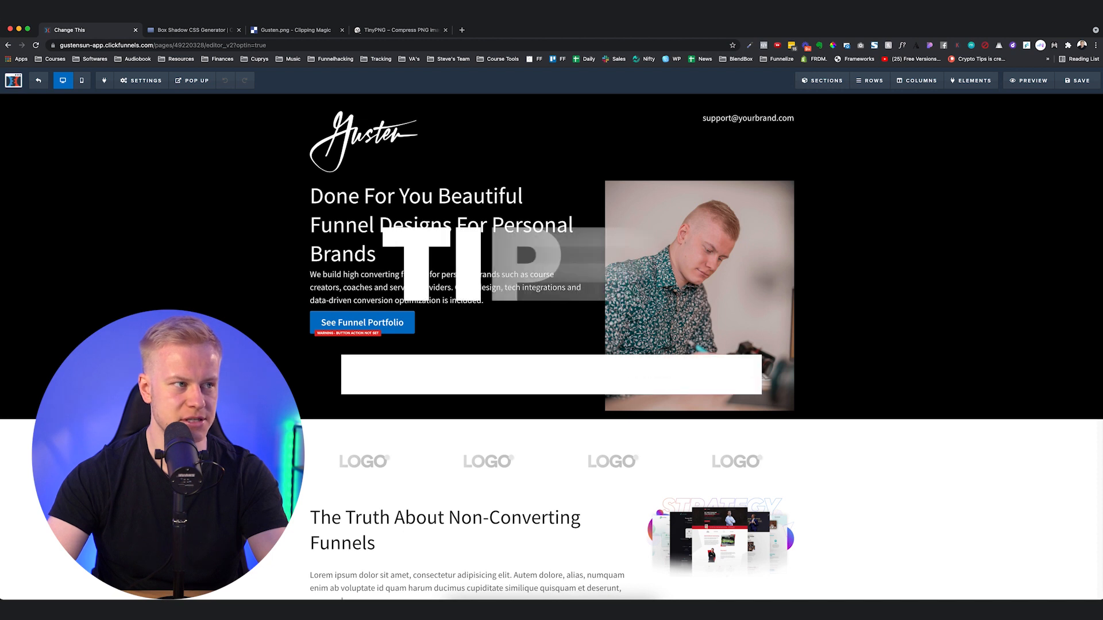
- Set the image width of the header logo to 125
left_click(379, 147)
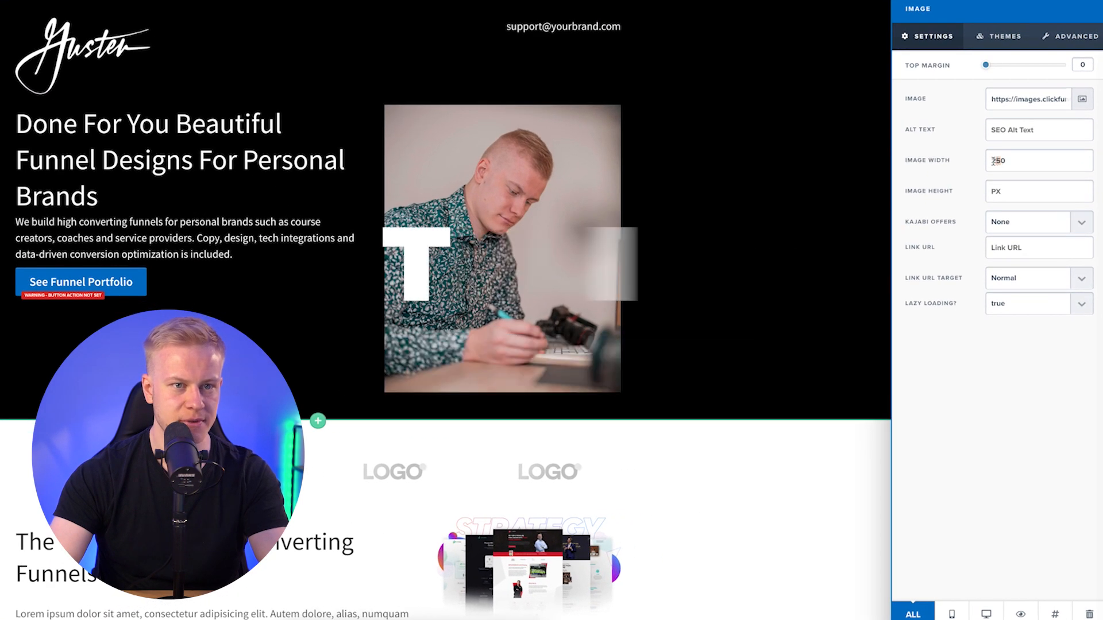
left_click_drag(1025, 226, 1005, 225)
type("100")
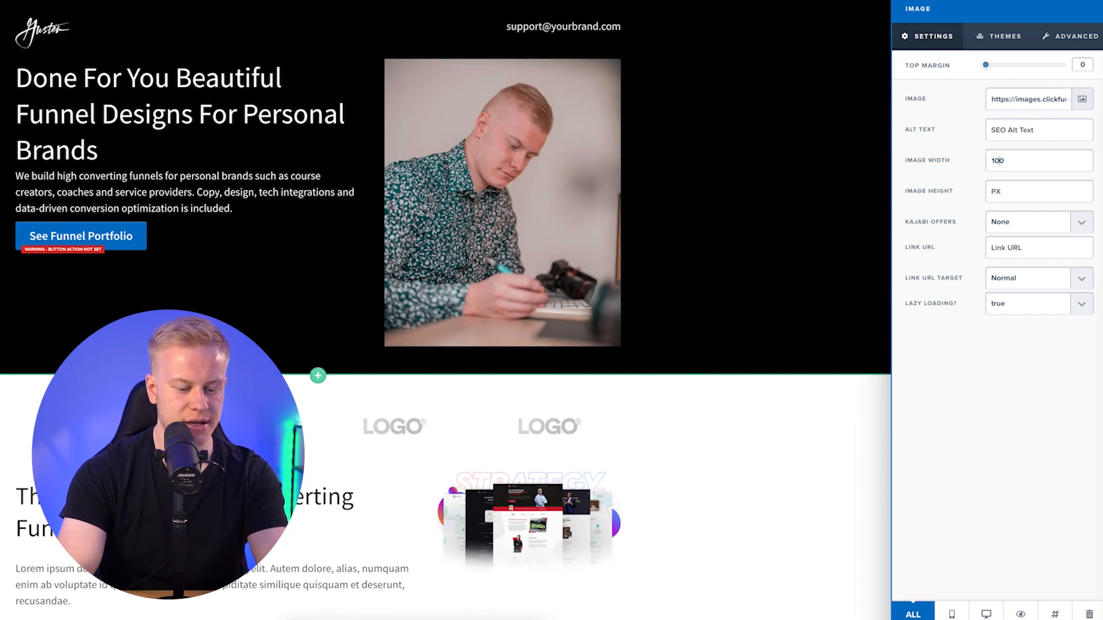
key("Left")
key("BackSpace")
type("3")
key("BackSpace")
type("2")
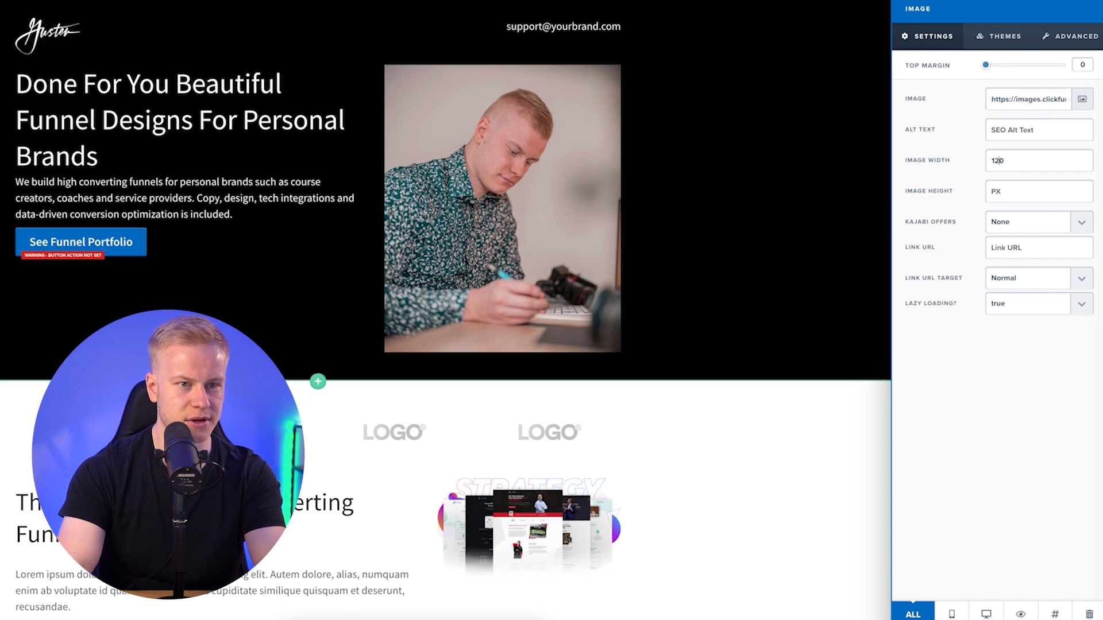
key("BackSpace")
type("5")
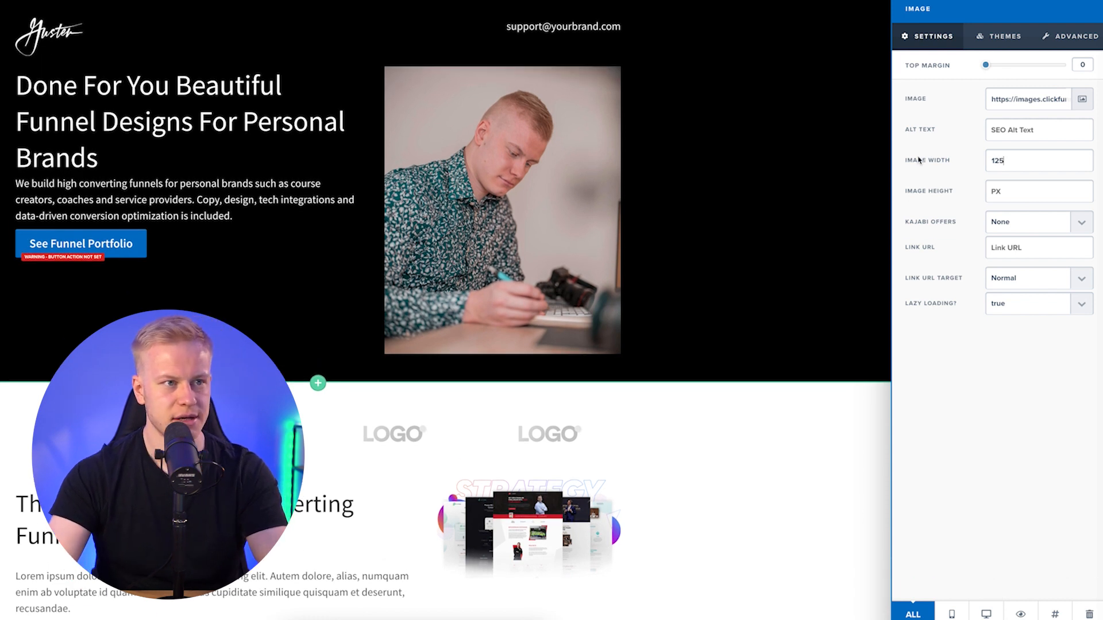
left_click(659, 13)
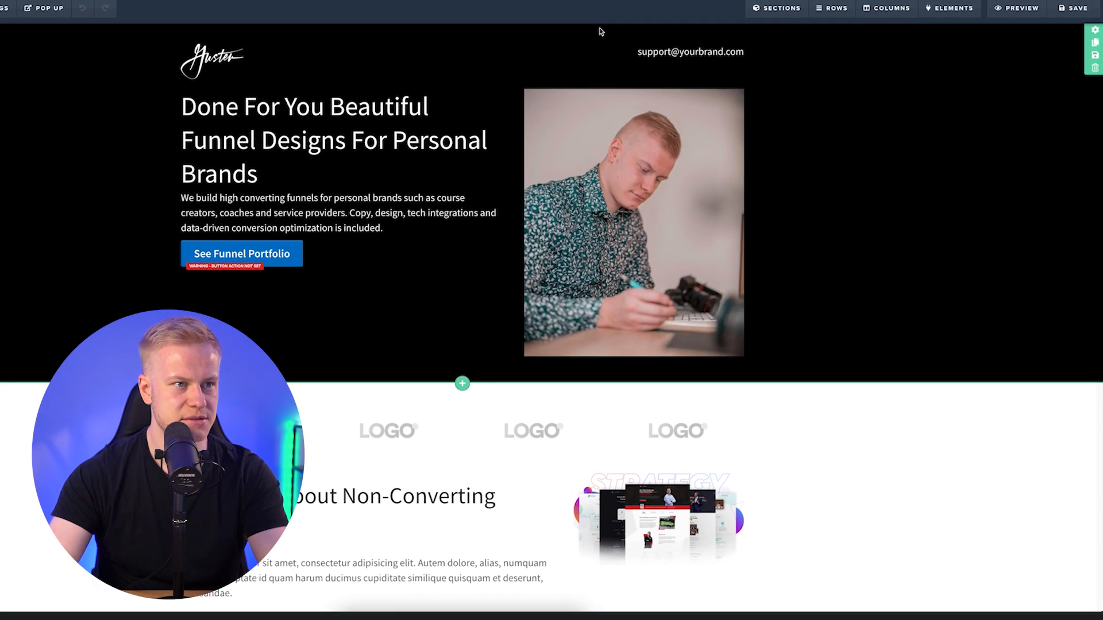
- Set the top padding of the black hero section to 30
left_click(1087, 35)
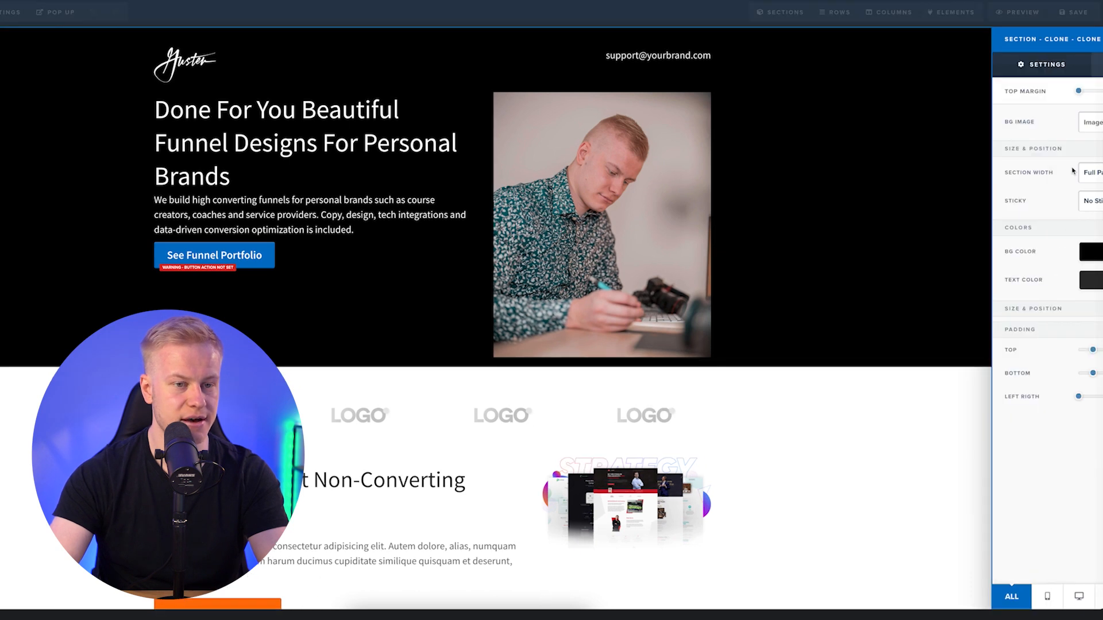
left_click_drag(1015, 352, 1016, 353)
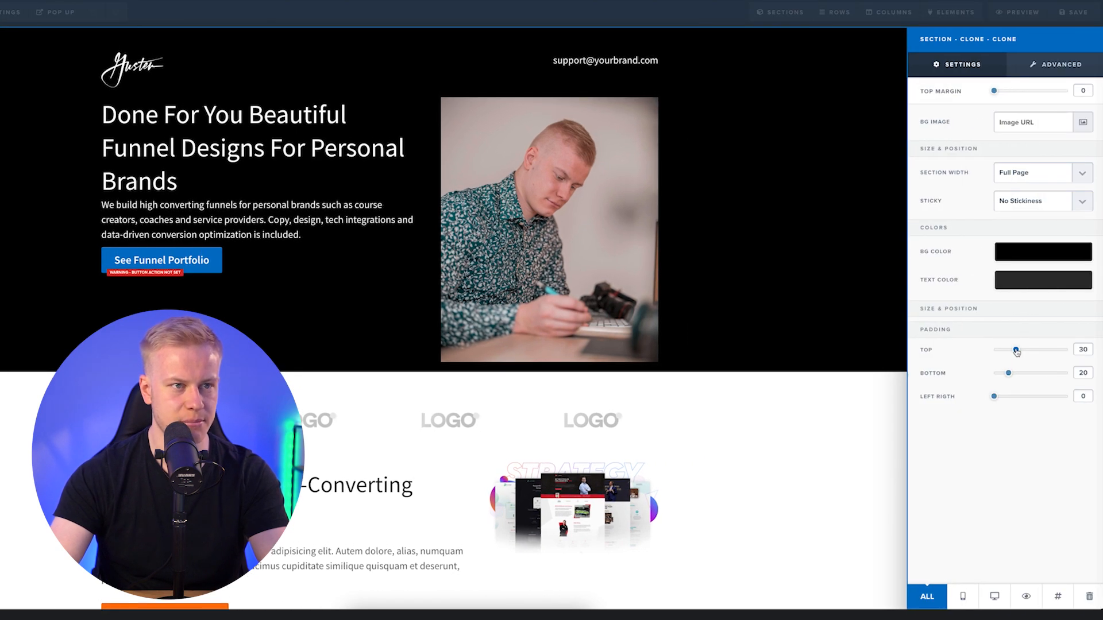
left_click(766, 193)
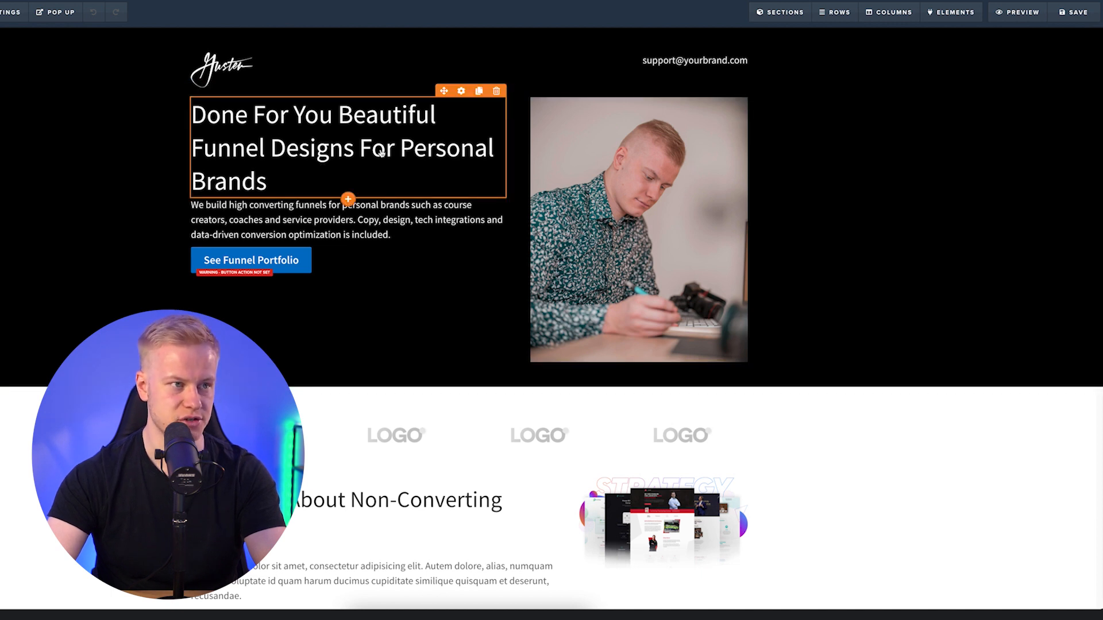
- Widen the hero photo's column and increase the top margin of the paragraph below the headline
left_click_drag(517, 231, 493, 231)
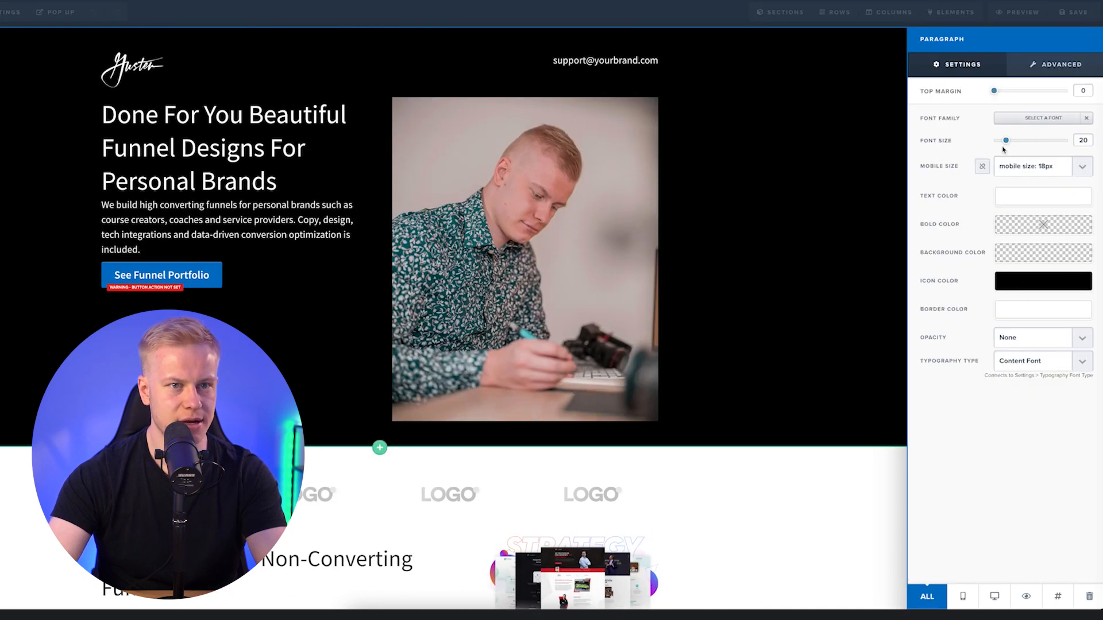
left_click_drag(995, 92, 1008, 92)
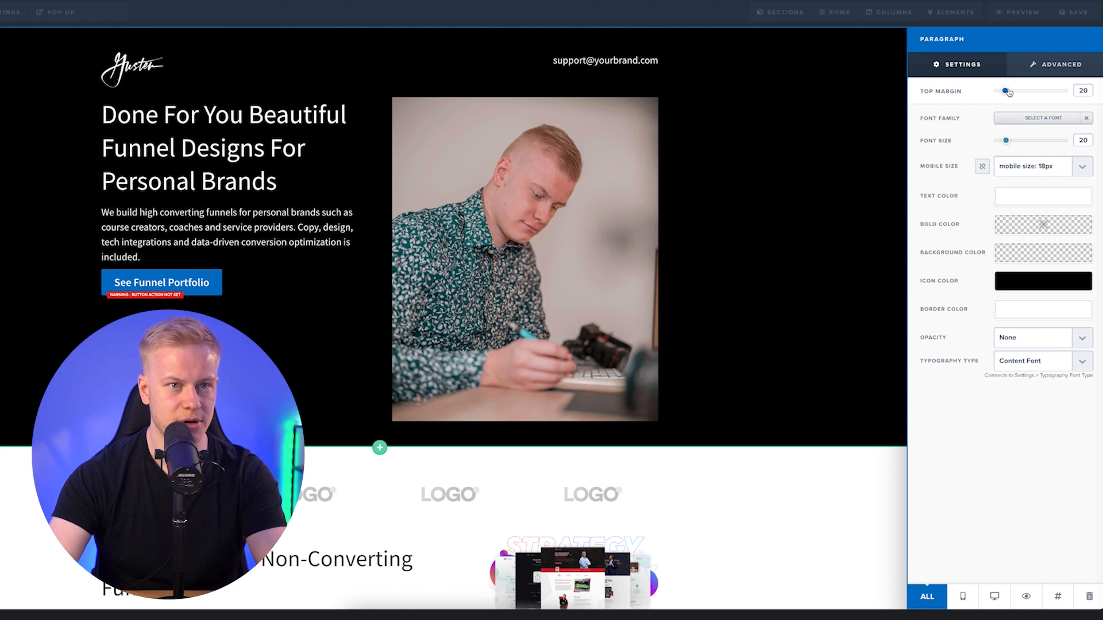
left_click(736, 182)
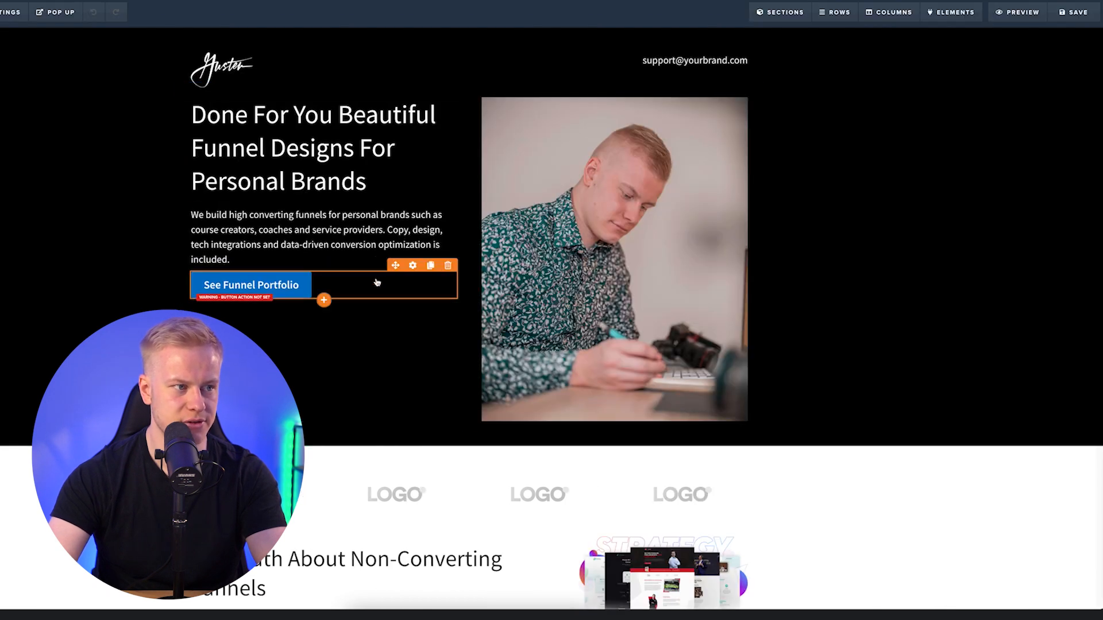
- Set the top margin of the hero's See Funnel Portfolio button to 30
left_click_drag(1004, 92, 1011, 93)
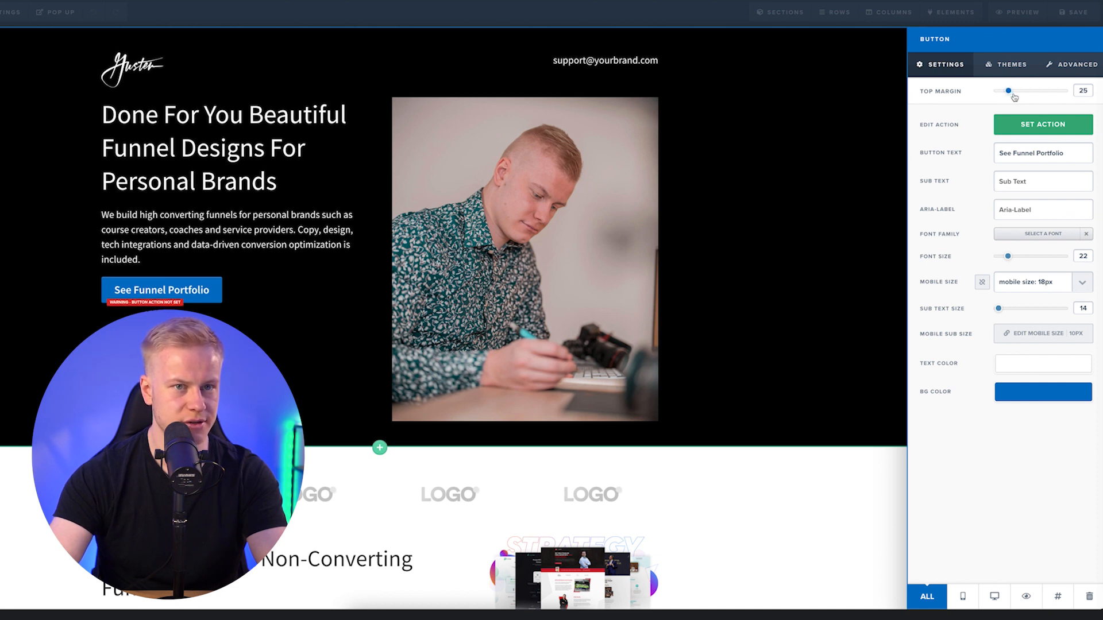
left_click(142, 248)
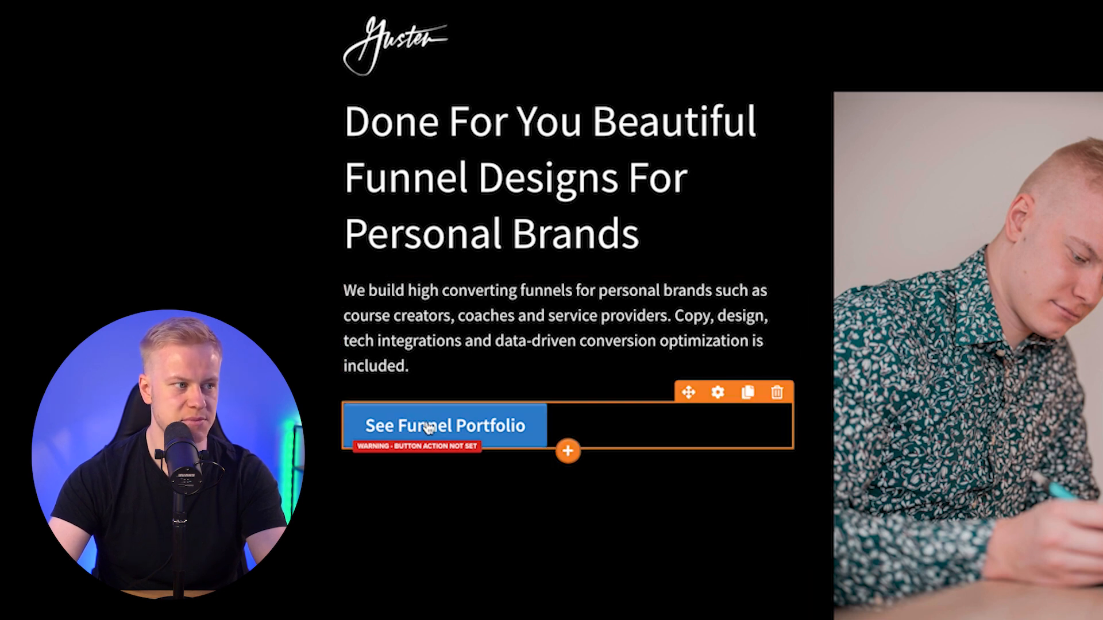
- Apply the Elevate (hover) button effect to the hero's See Funnel Portfolio button
left_click(717, 393)
left_click(1072, 44)
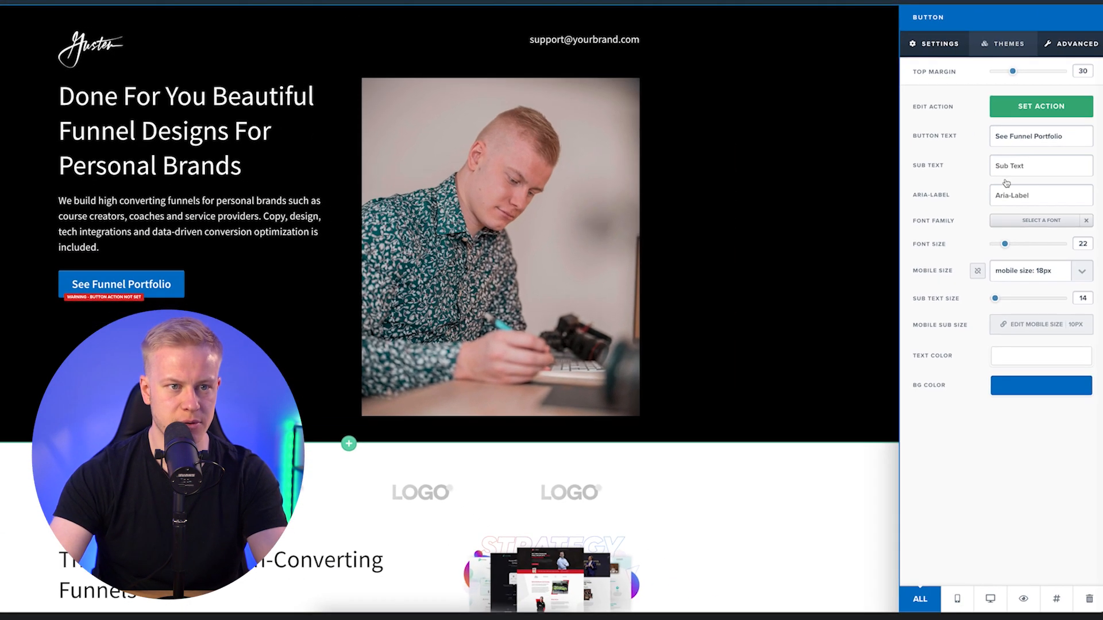
left_click(1000, 501)
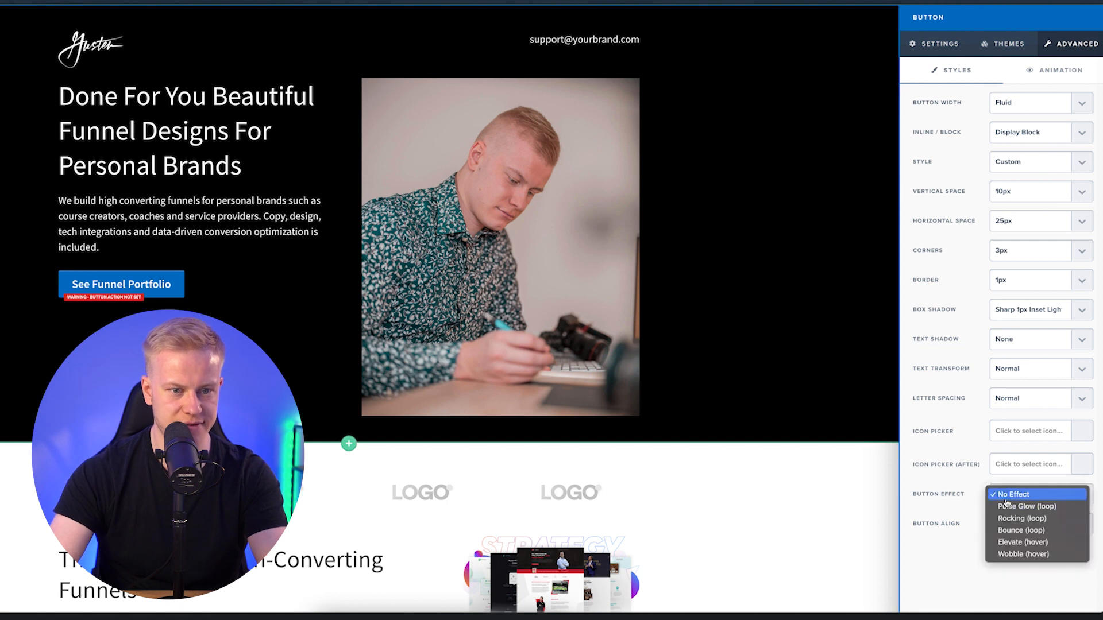
left_click(1000, 533)
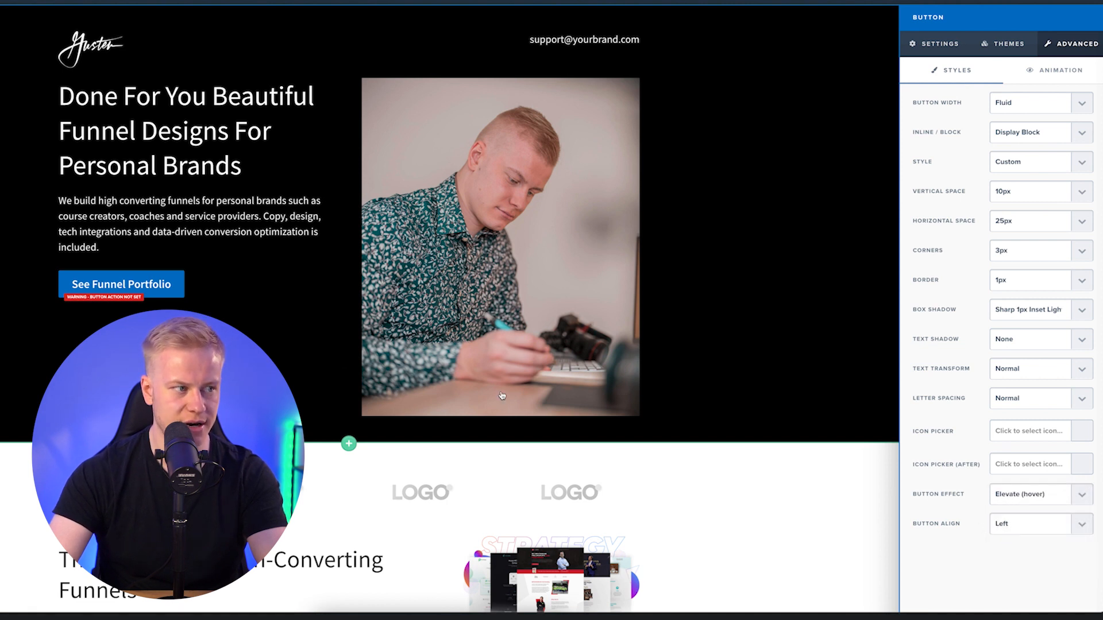
- Set the hero button's box shadow to No Shadow
left_click(174, 259)
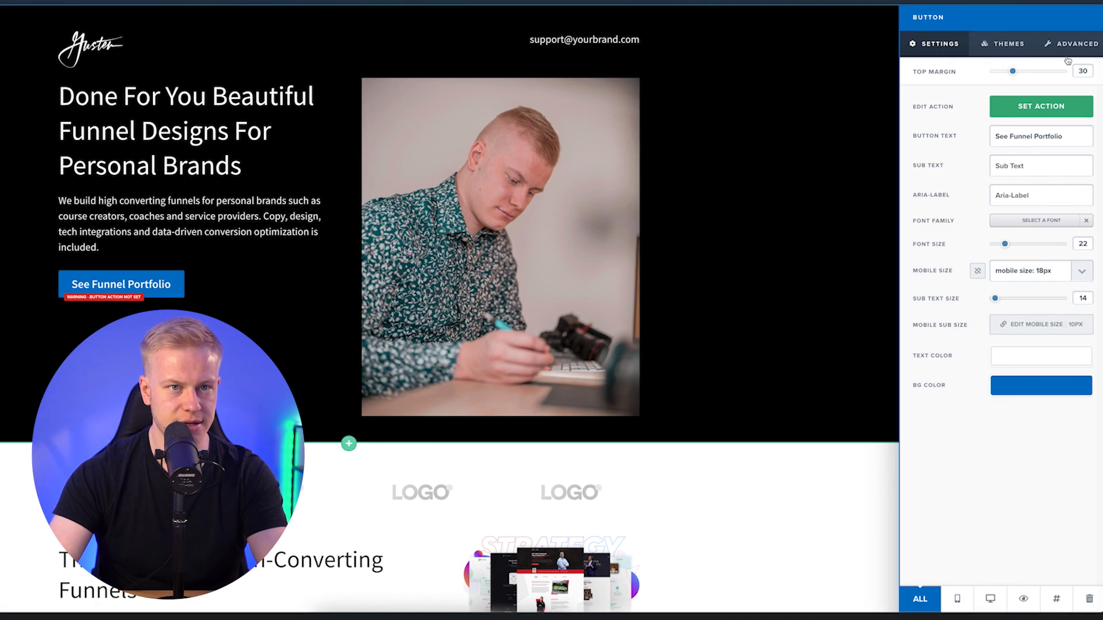
left_click(1067, 50)
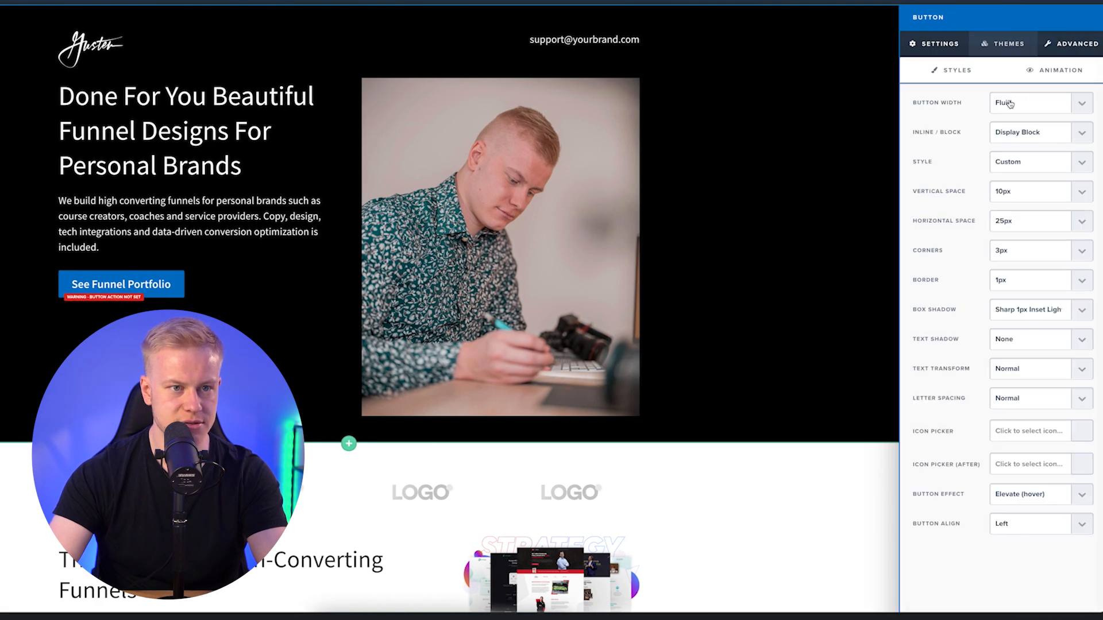
left_click(990, 309)
left_click(1009, 262)
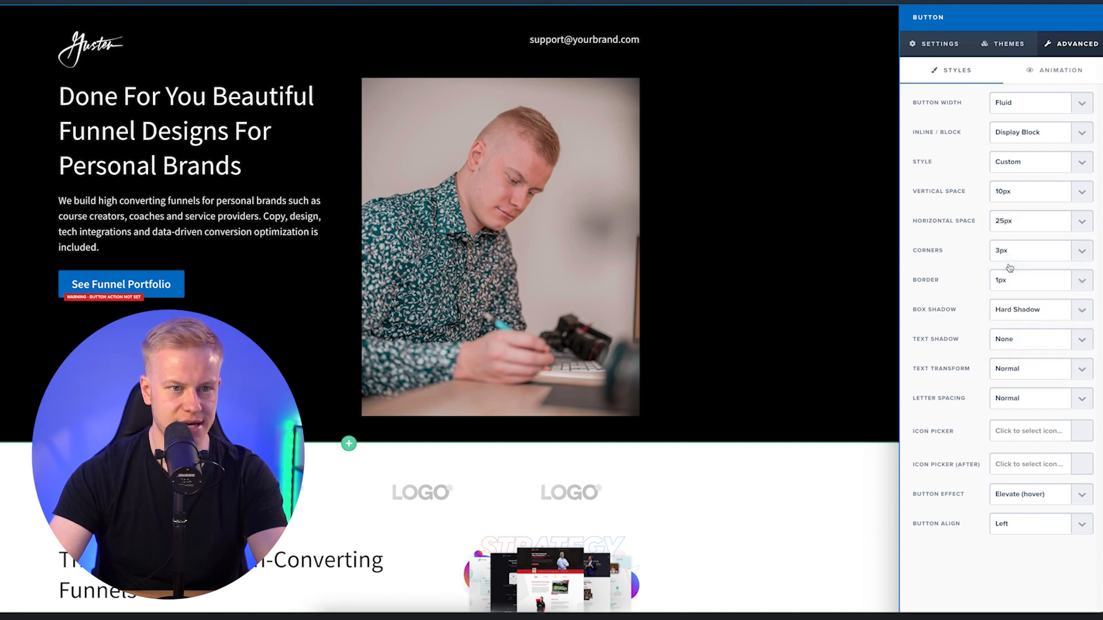
left_click(1014, 317)
left_click(1009, 281)
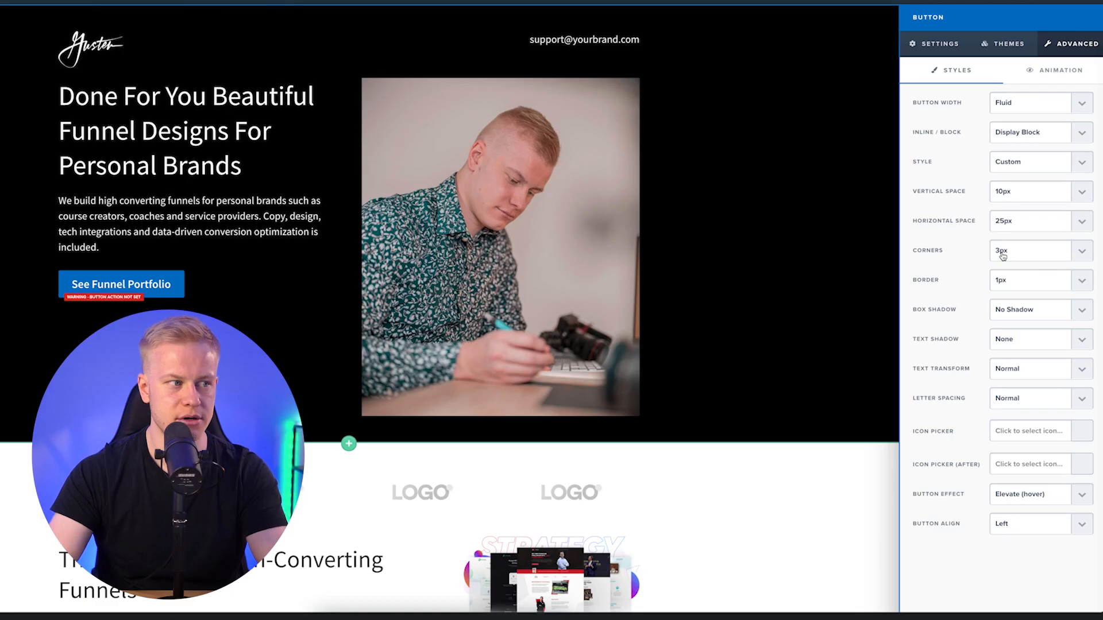
- Give the hero button Square corners and set its border to None
left_click(1002, 256)
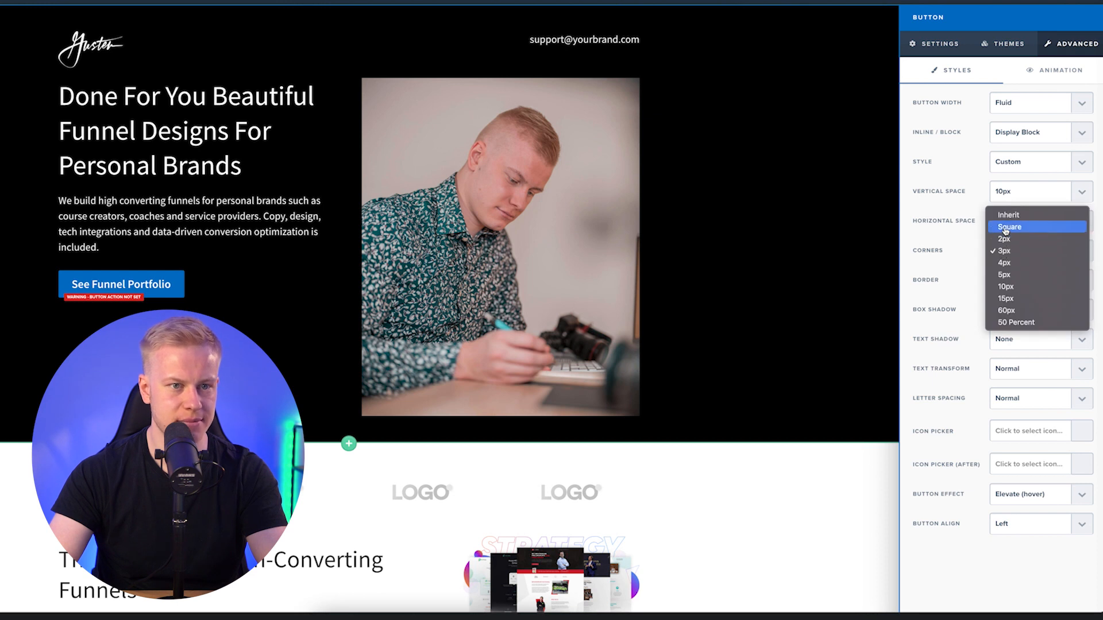
left_click(1005, 228)
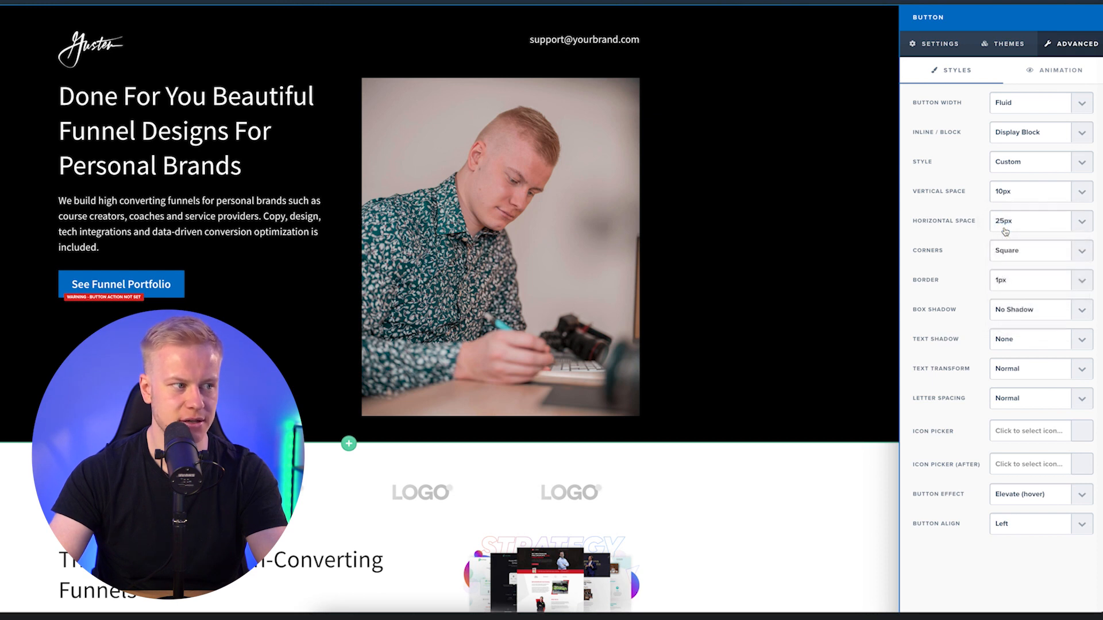
left_click(1014, 276)
left_click(1013, 266)
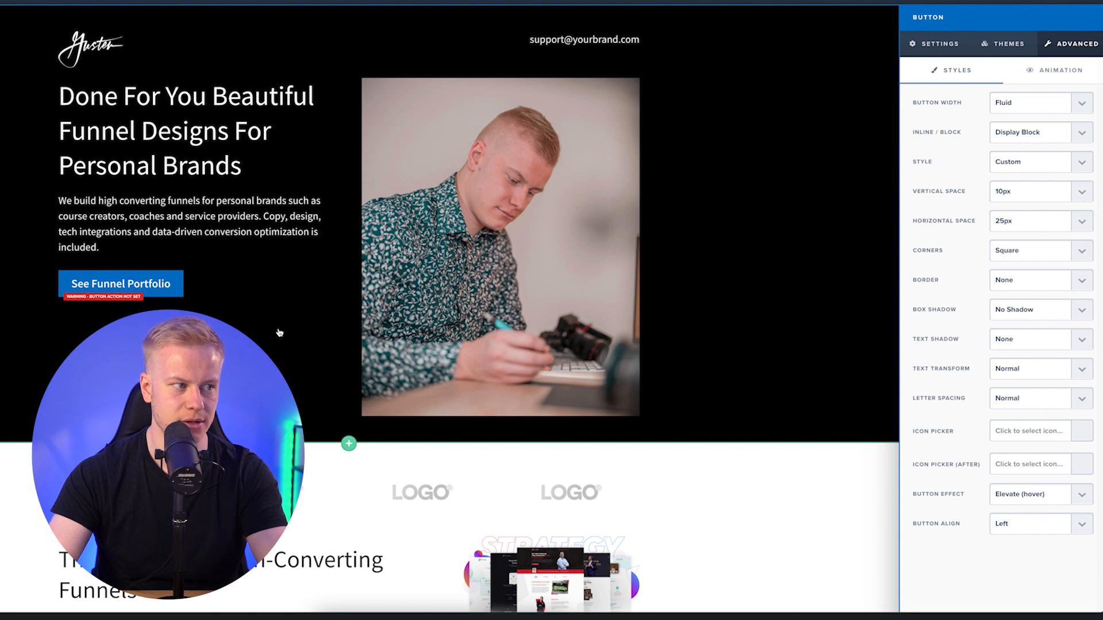
- Change the hero button's background color to the recently used orange and compare it with the buttons further down the page
left_click(313, 333)
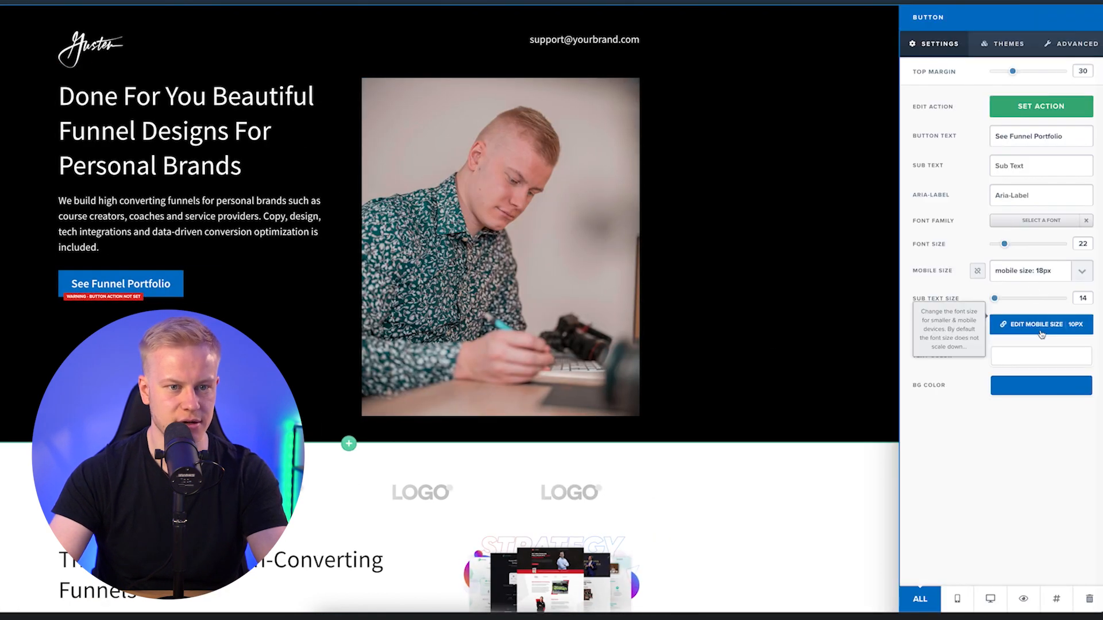
left_click(1033, 391)
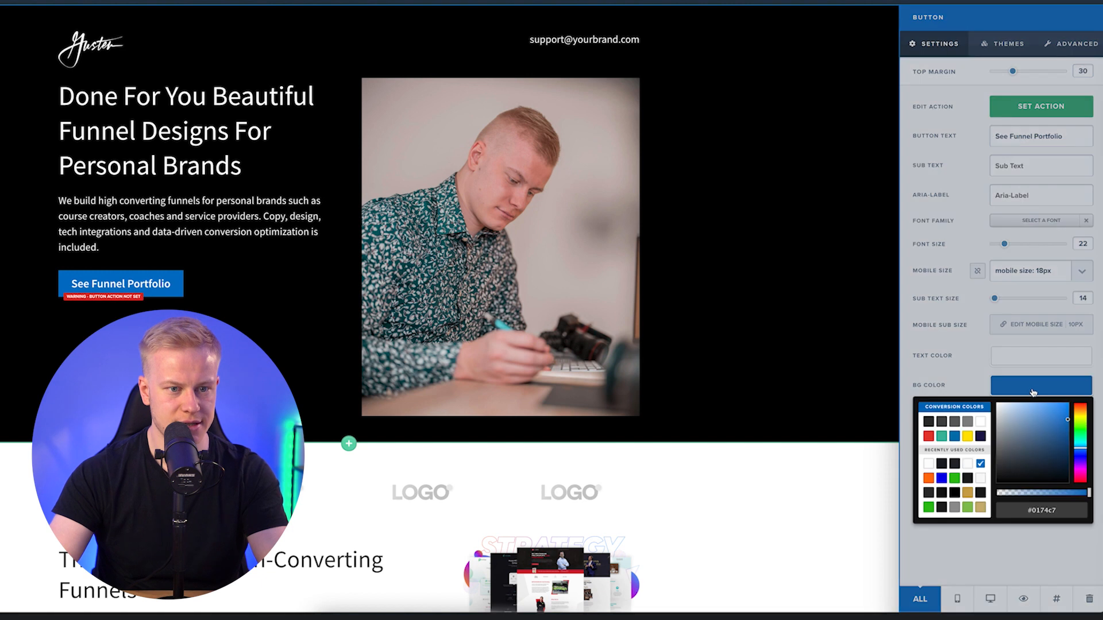
left_click(928, 478)
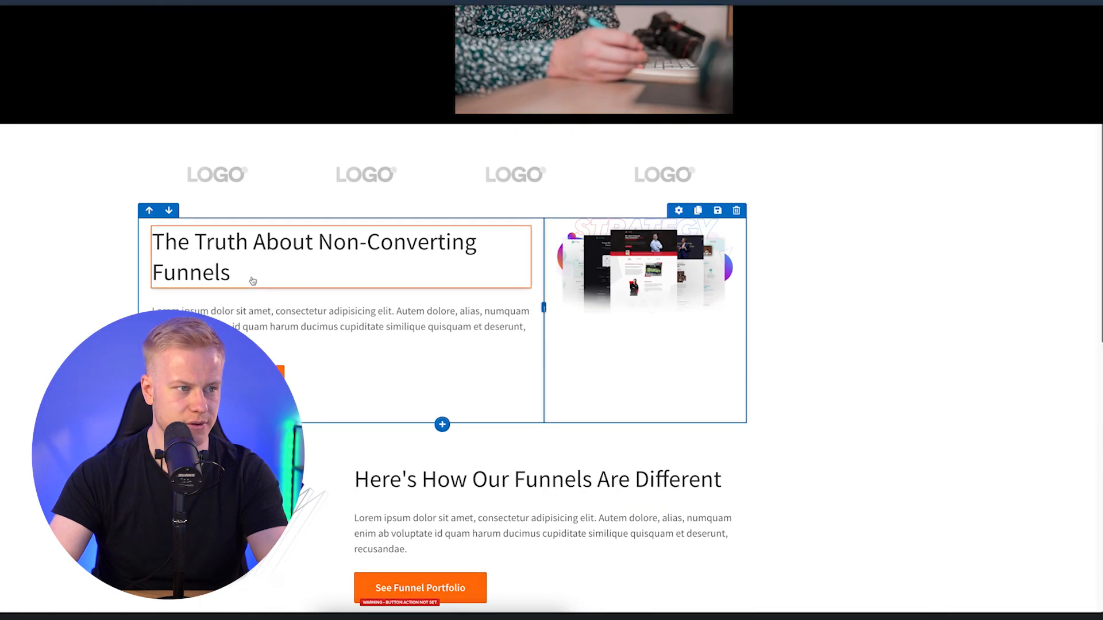
scroll(251, 281, "down", 3)
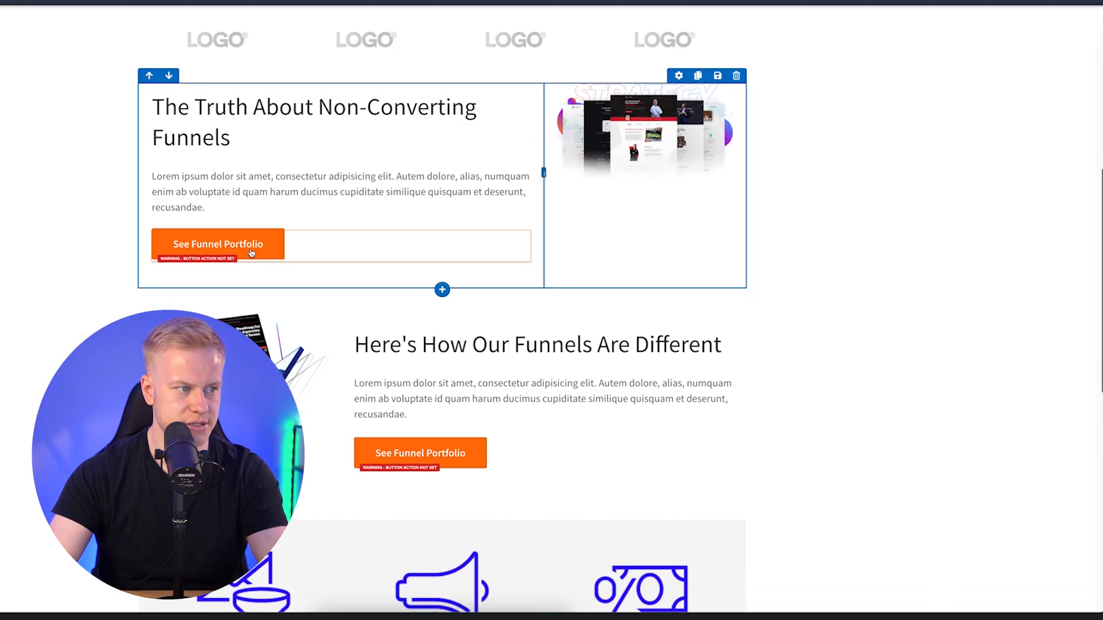
scroll(1034, 264, "up", 8)
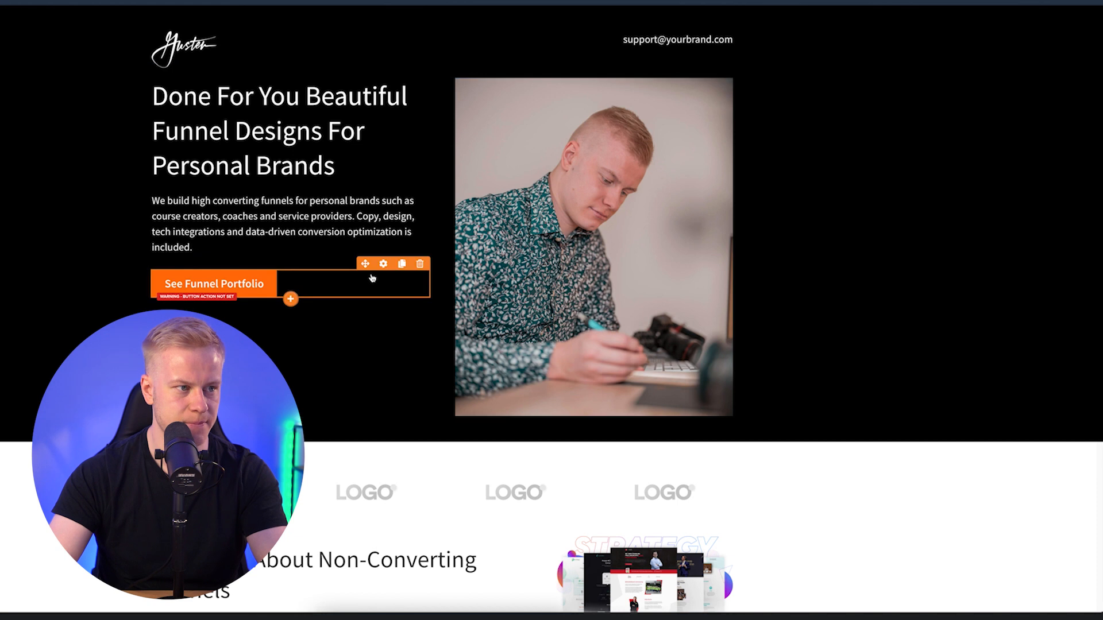
scroll(338, 280, "down", 6)
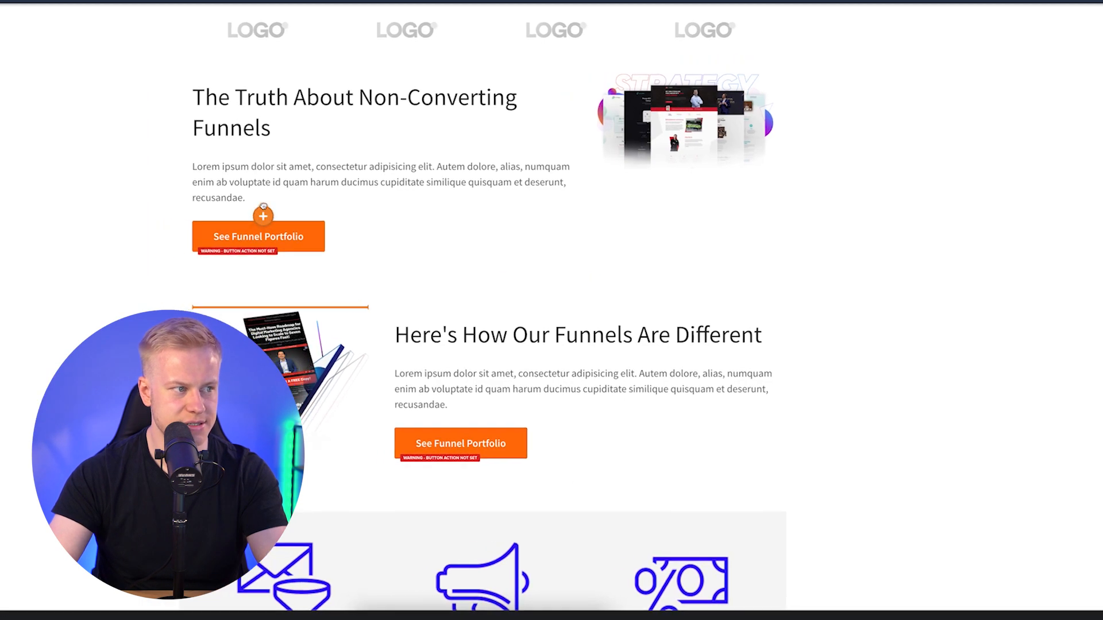
- Replace the old buttons under "The Truth About Non-Converting Funnels" and "Here's How Our Funnels Are Different" with copies of the restyled See Funnel Portfolio button
left_click_drag(321, 208, 322, 209)
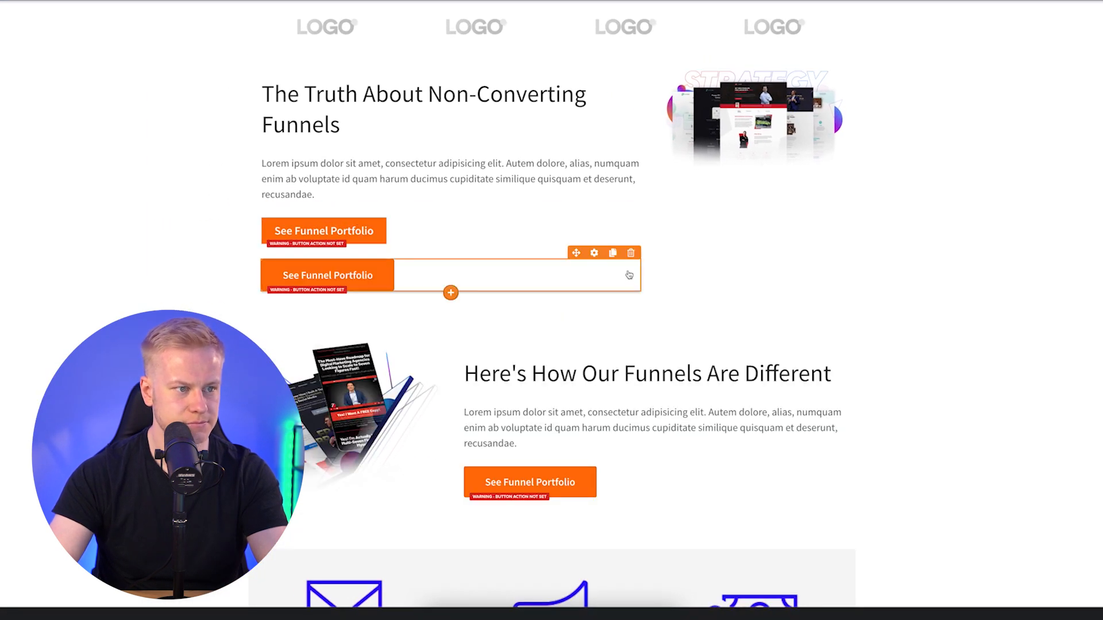
left_click(630, 253)
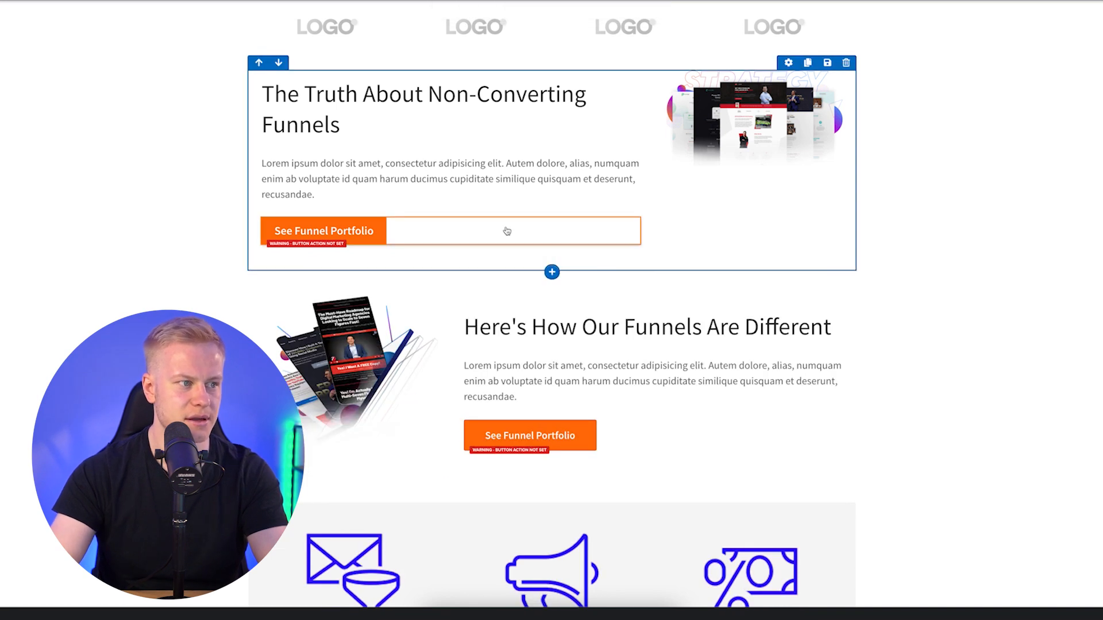
left_click(611, 213)
mouse_move(591, 270)
left_mouse_down()
mouse_move(575, 288)
mouse_move(580, 457)
mouse_move(730, 493)
left_mouse_up()
left_click(833, 456)
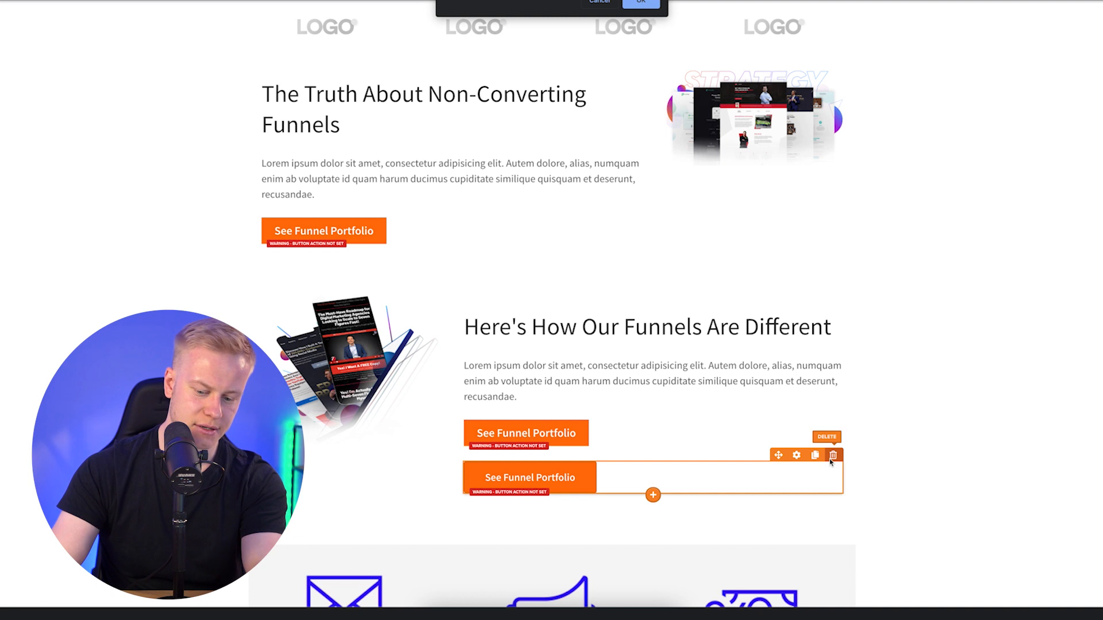
key("Return")
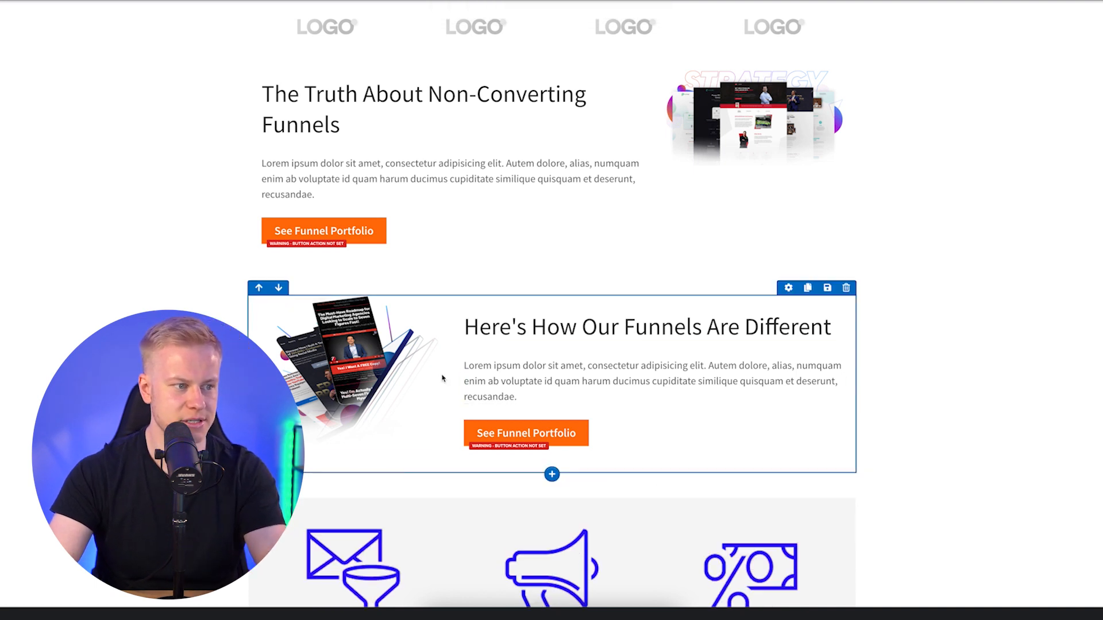
- Resize the columns of the "Here's How Our Funnels Are Different" and "The Truth About Non-Converting Funnels" rows to equal halves
left_click_drag(491, 366, 549, 367)
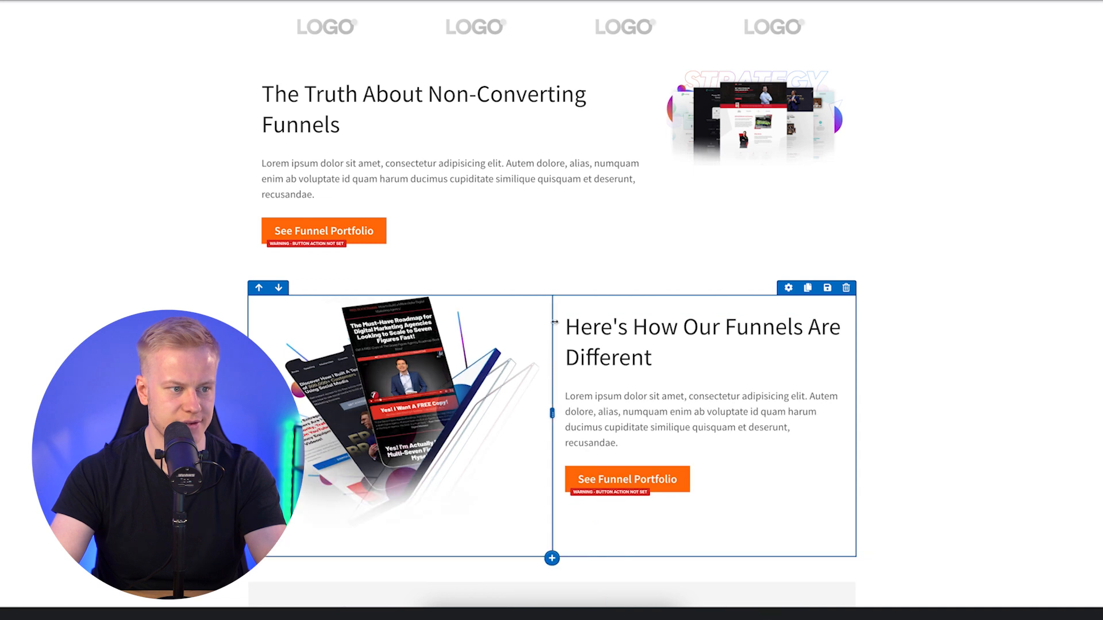
left_click_drag(652, 159, 574, 160)
scroll(965, 226, "down", 2)
scroll(965, 227, "up", 4)
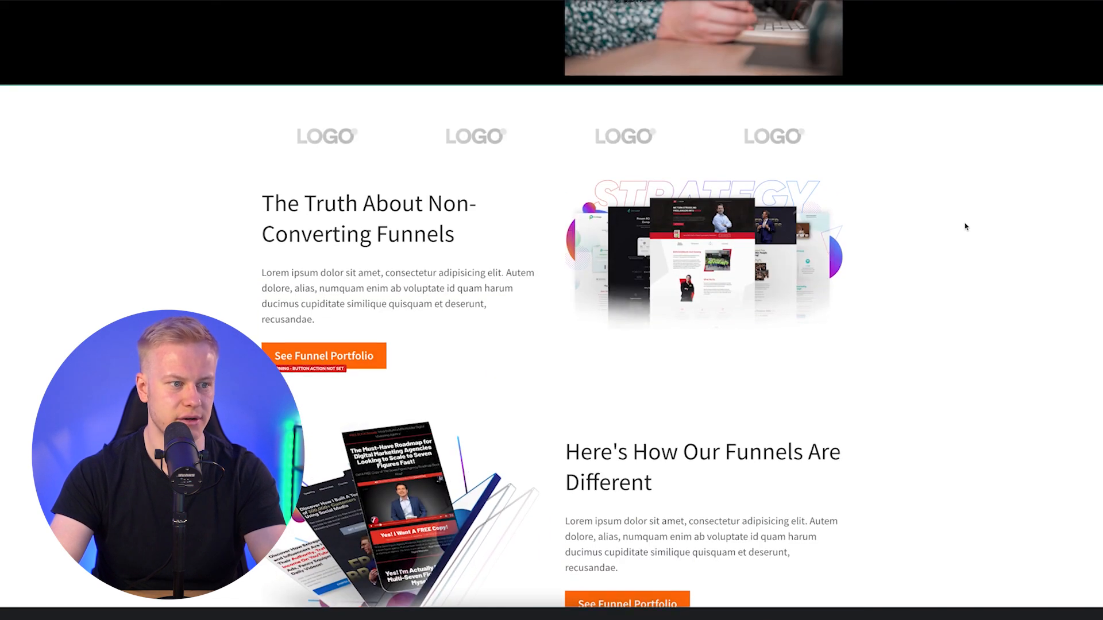
scroll(965, 226, "up", 1)
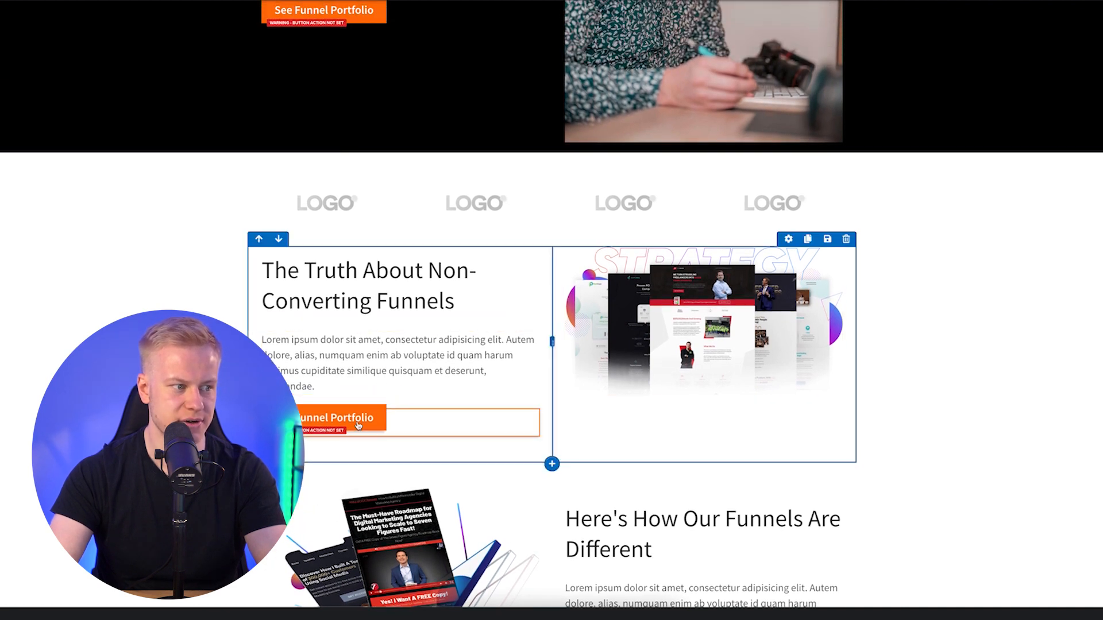
scroll(965, 226, "up", 4)
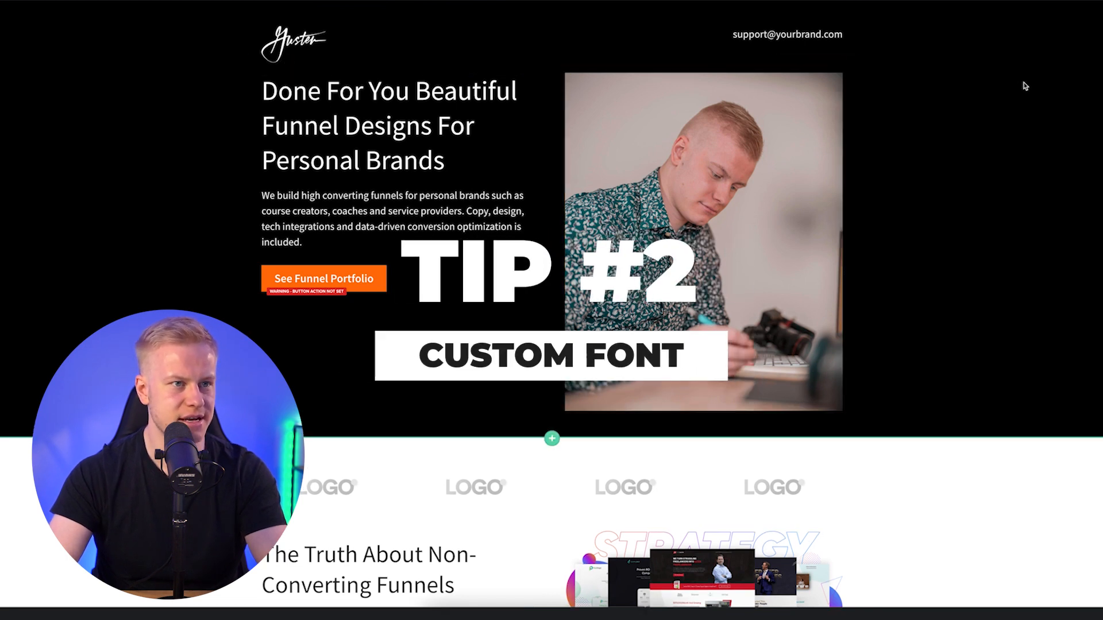
- Open the page's typography font selection and view the list of available Google fonts
left_click(141, 81)
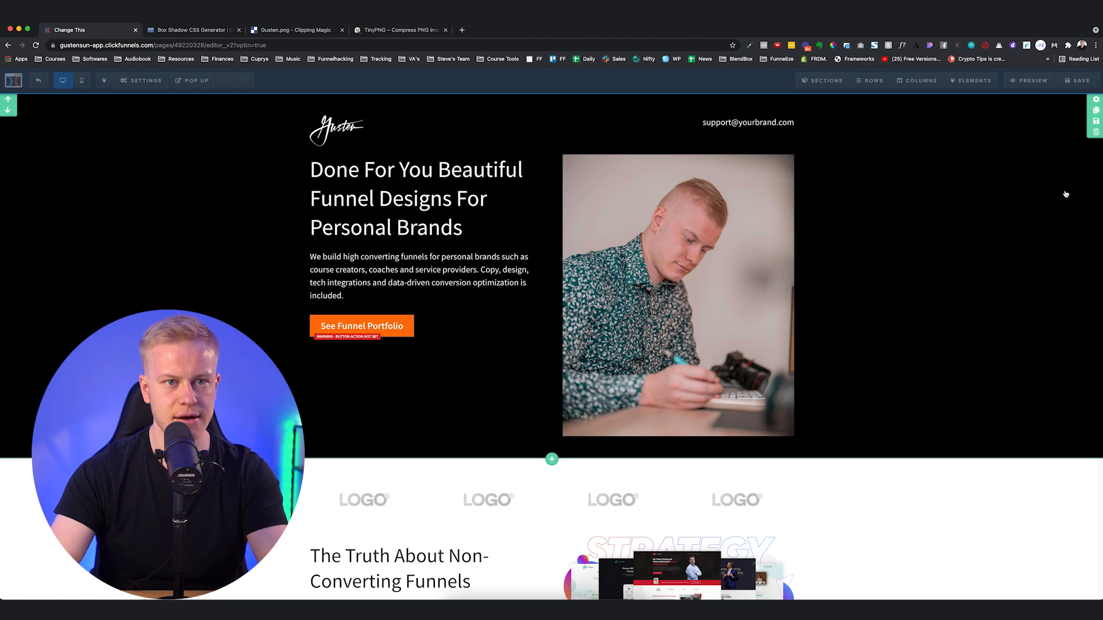
left_click(1036, 211)
left_click(1026, 137)
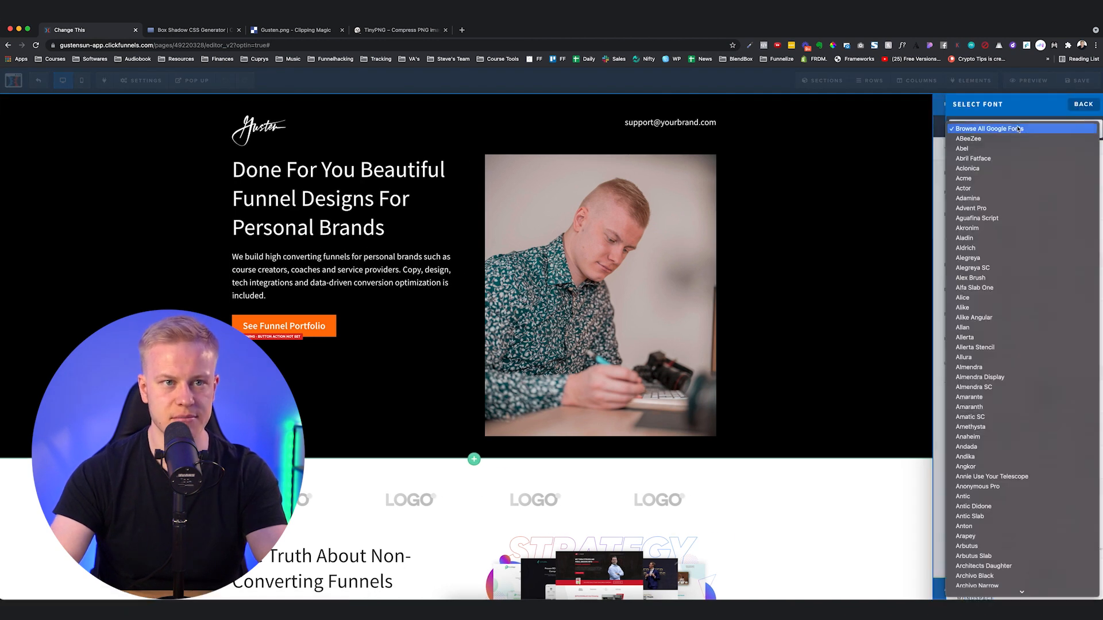
left_click(773, 296)
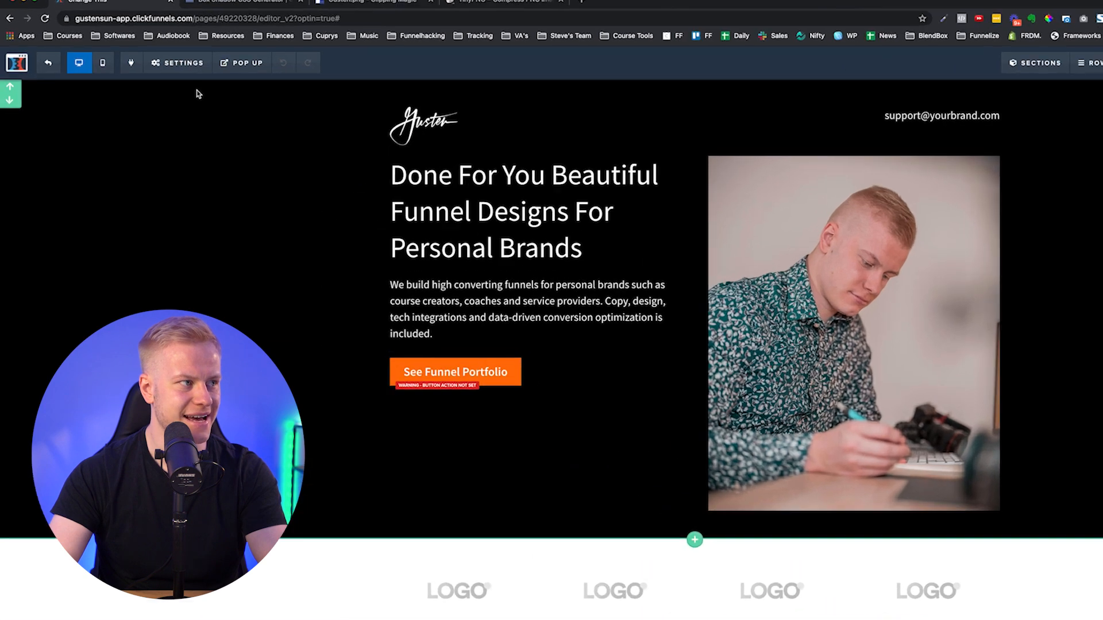
- Paste the prepared font code into the page's custom CSS, defining Geomanist for text and buttons and RecoletaBold for headlines
left_click(142, 80)
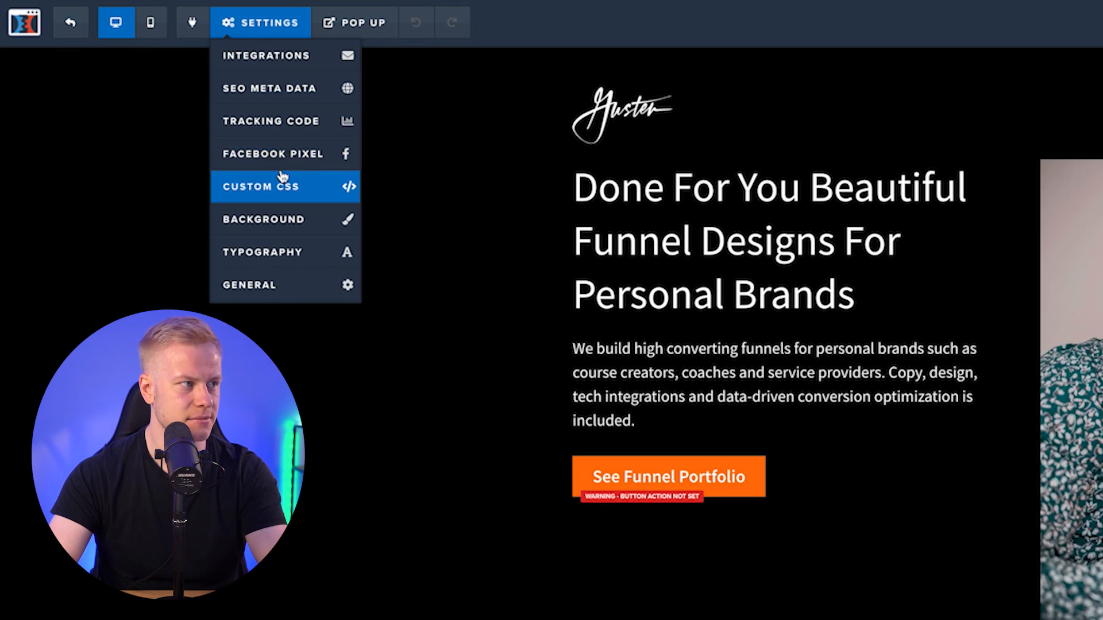
left_click(146, 167)
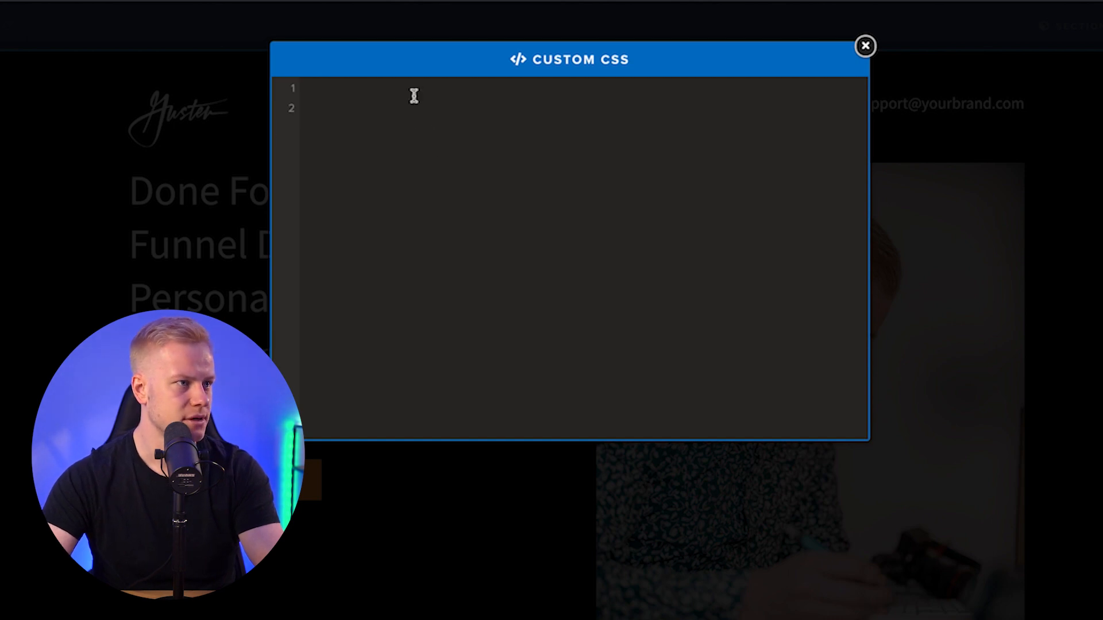
key("ctrl+v")
scroll(425, 169, "up", 3)
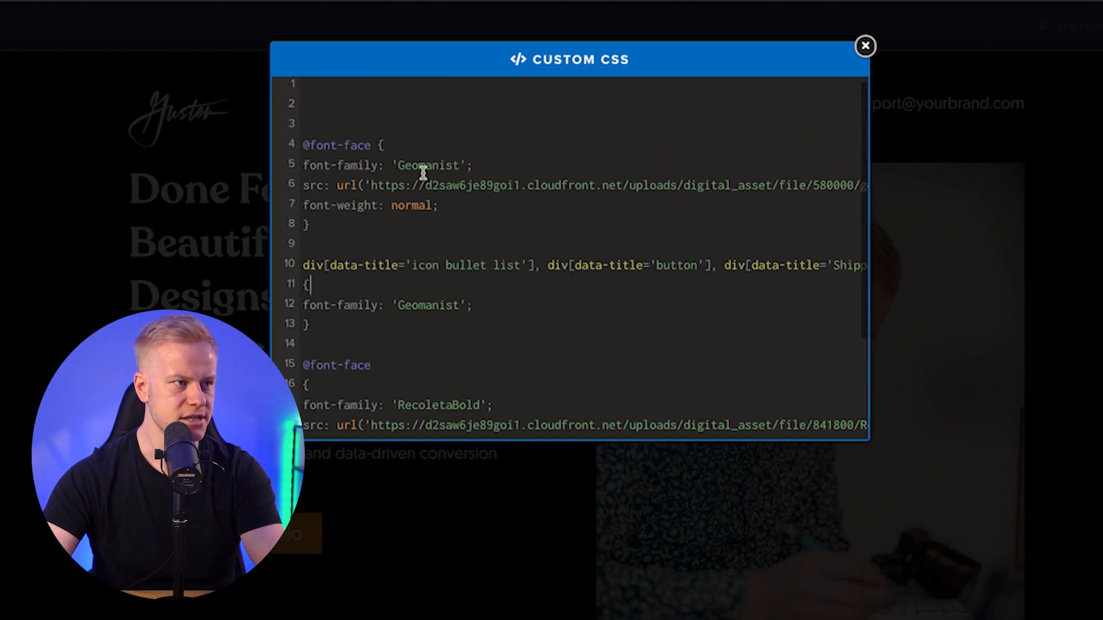
- Examine the pasted font-face and element selector rules, close the custom CSS, and check the fonts on the page's headings, text and buttons
scroll(446, 245, "down", 3)
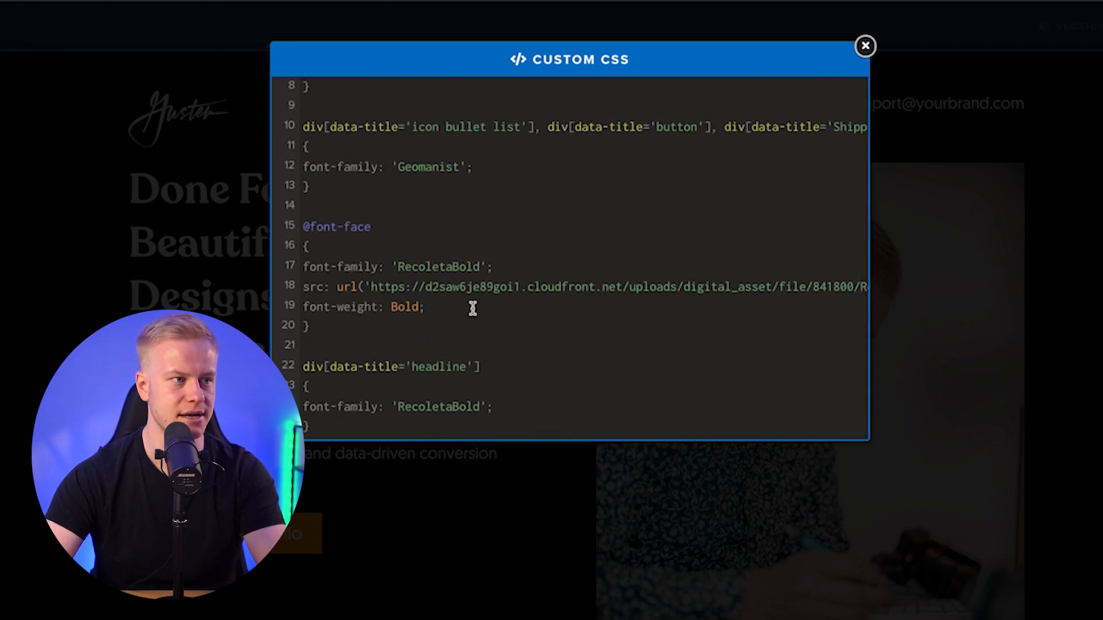
scroll(406, 309, "up", 1)
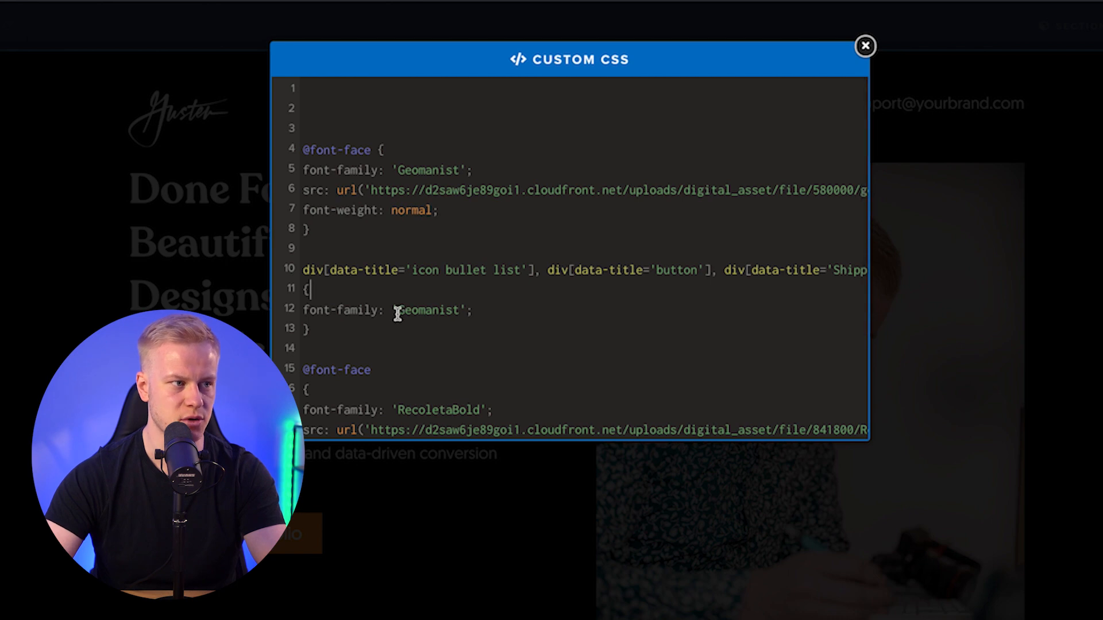
left_click_drag(309, 144, 369, 146)
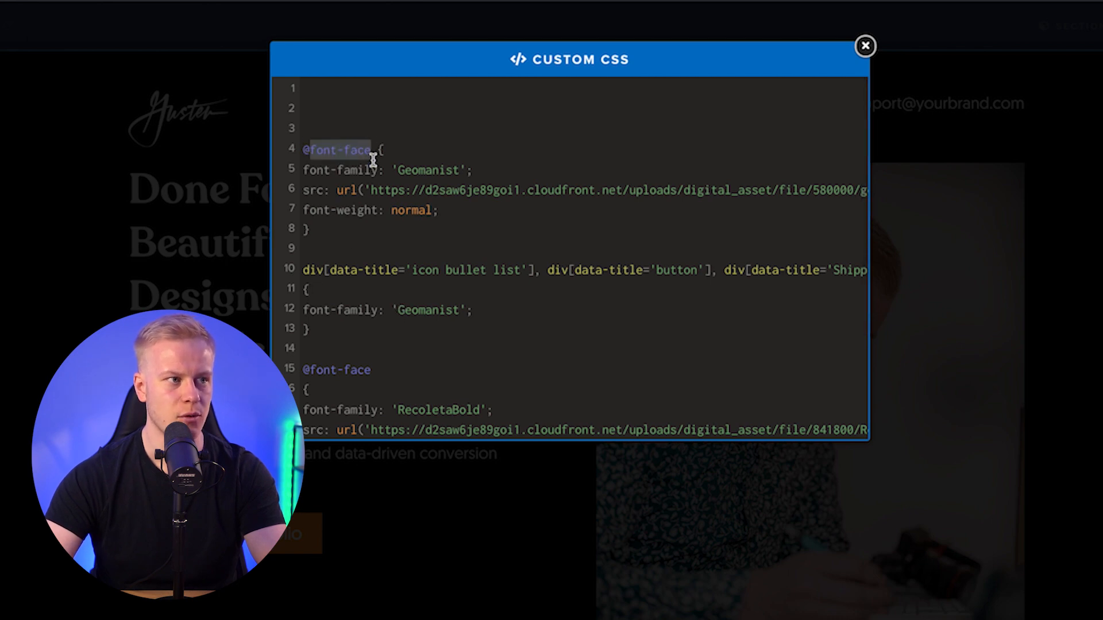
left_click(371, 190)
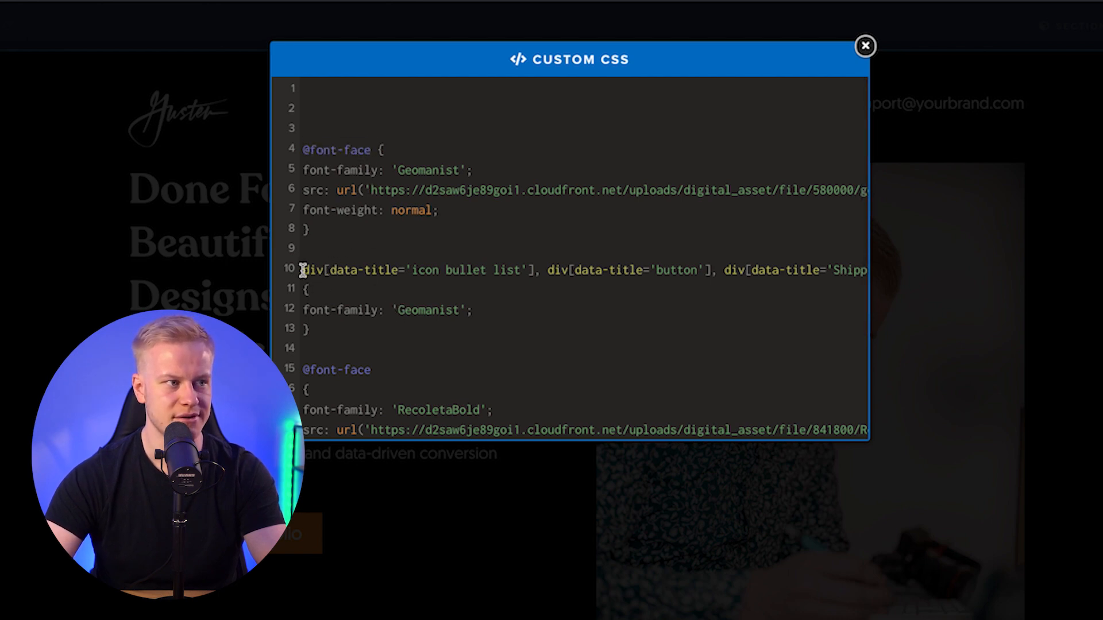
left_click_drag(303, 266, 793, 267)
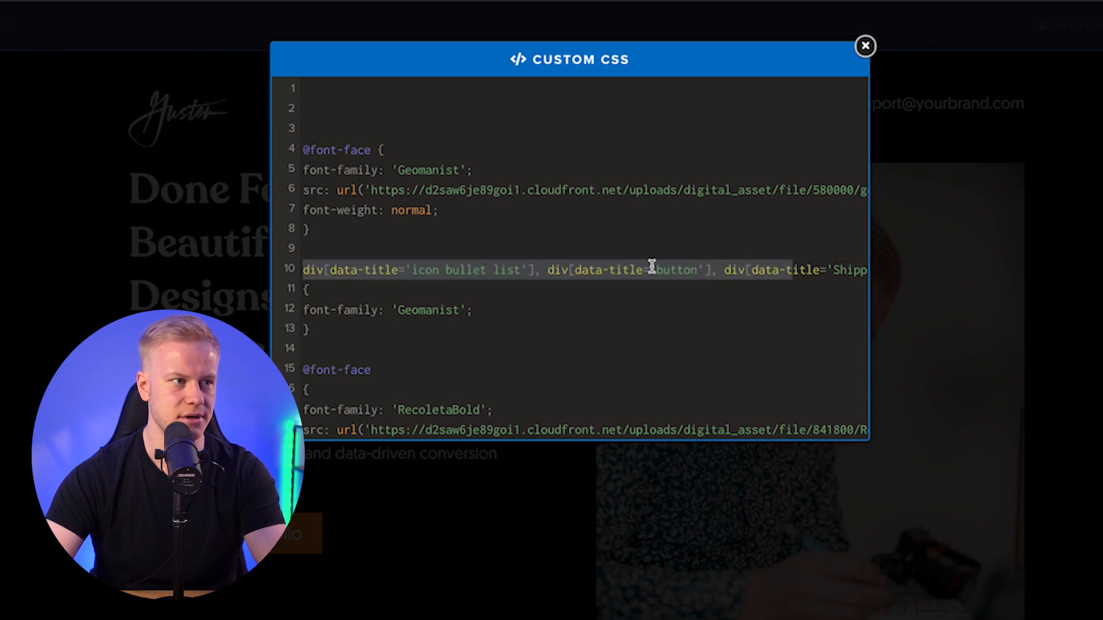
left_click(460, 269)
double_click(663, 269)
left_click(823, 273)
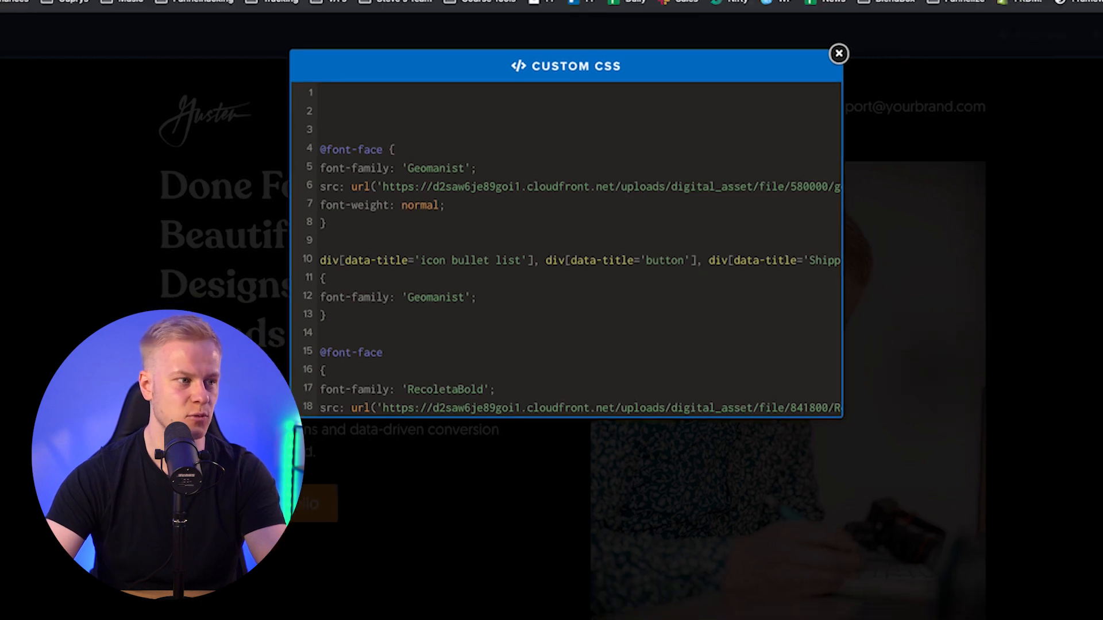
left_click(865, 45)
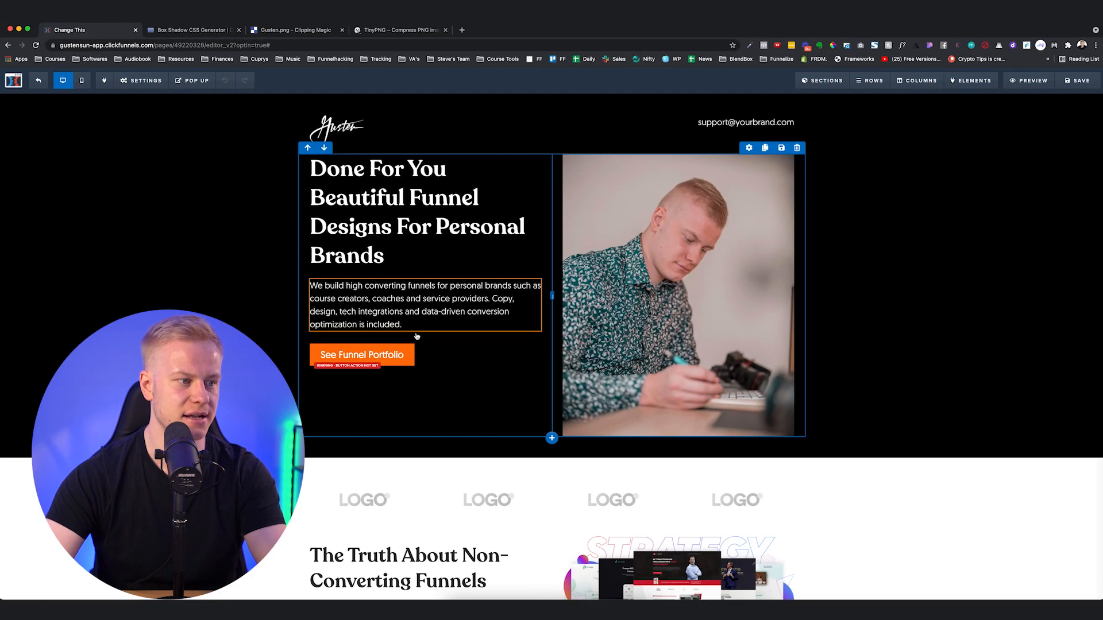
scroll(417, 336, "down", 5)
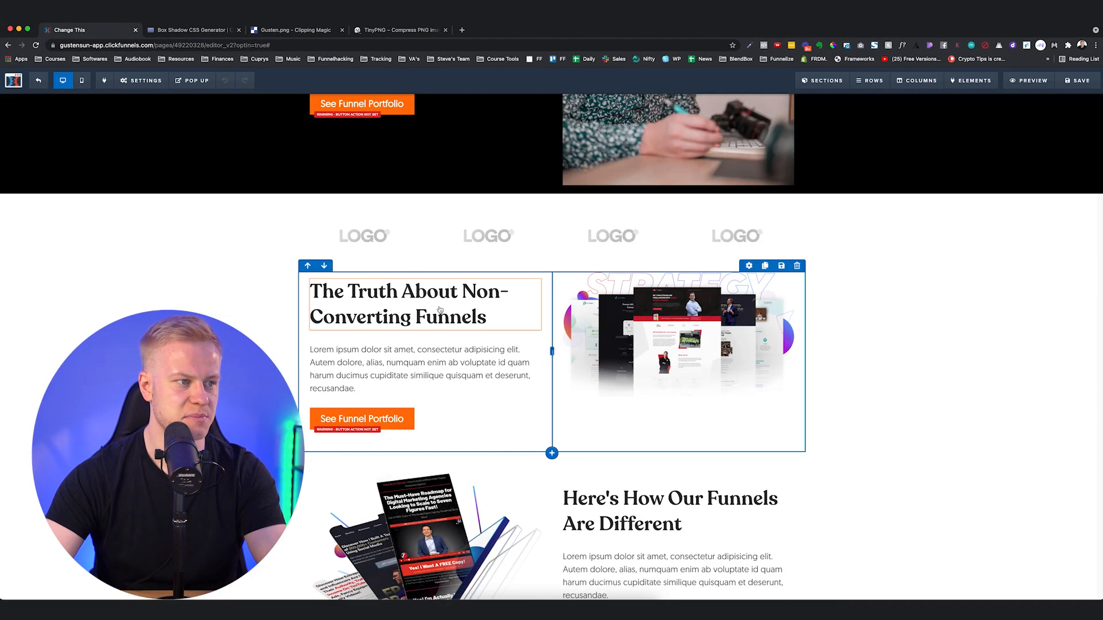
scroll(402, 322, "up", 5)
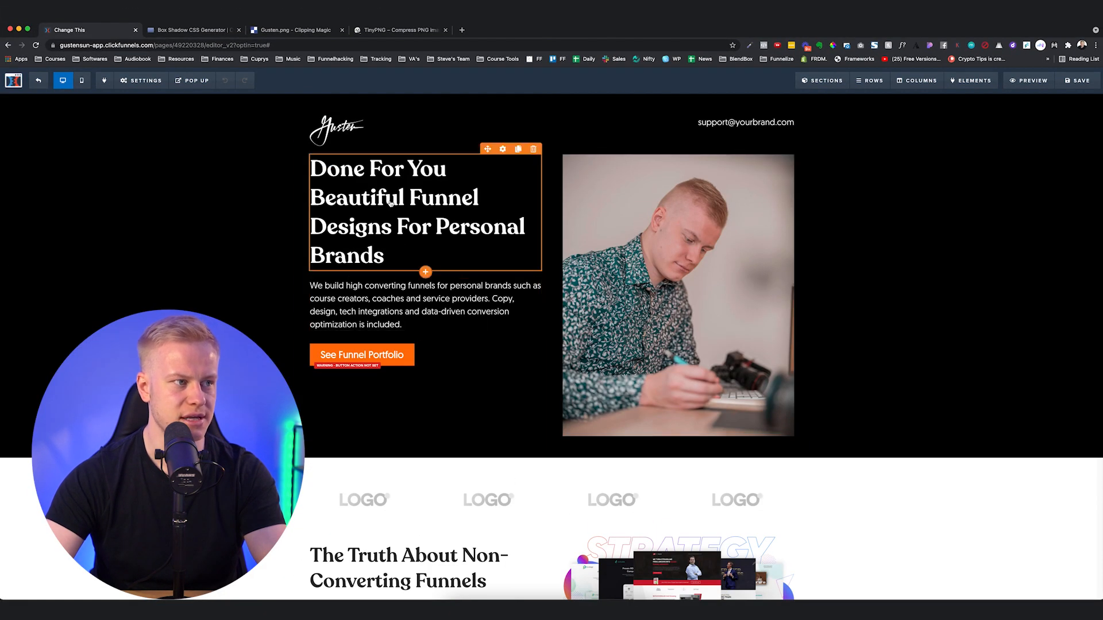
- Reopen the custom CSS and examine the headline selector rule and the RecoletaBold font-face definition
left_click(141, 81)
left_click(141, 169)
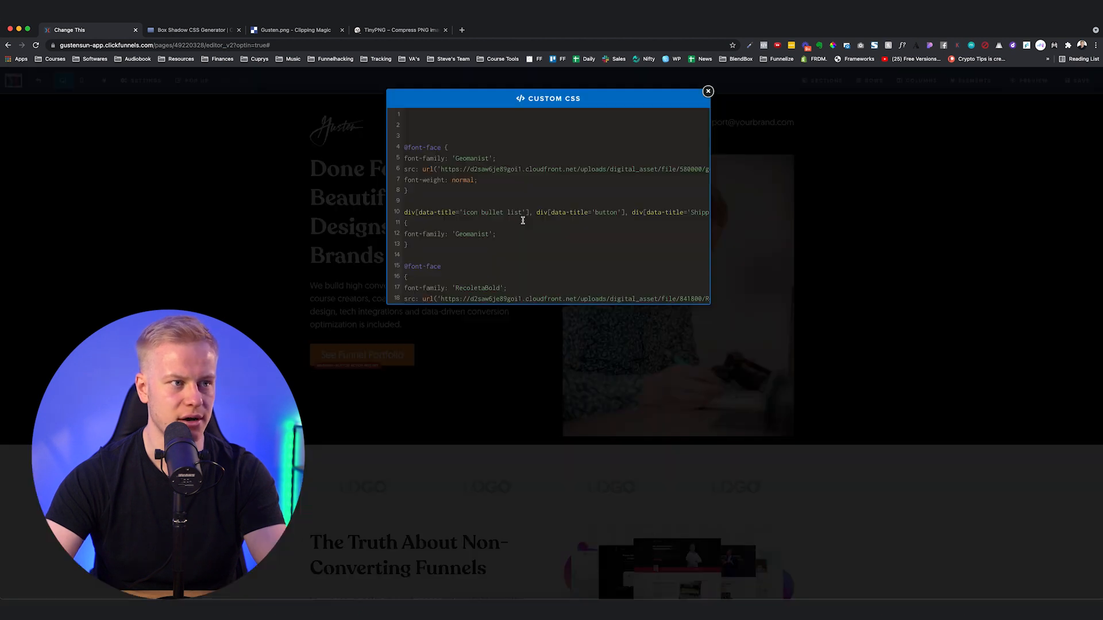
scroll(355, 317, "down", 3)
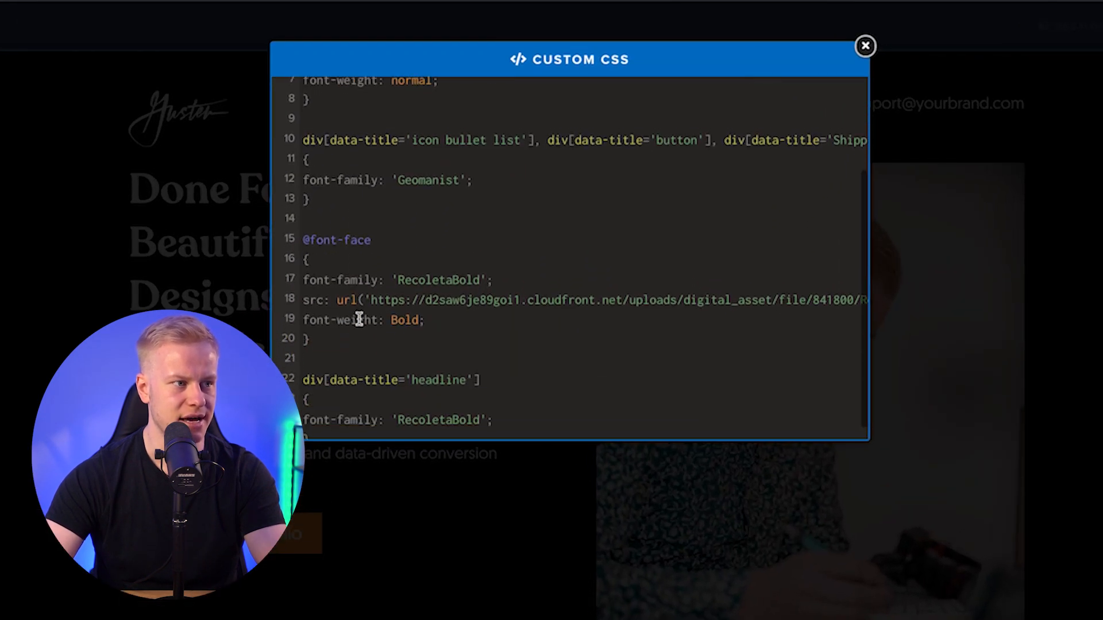
left_click_drag(494, 367, 306, 366)
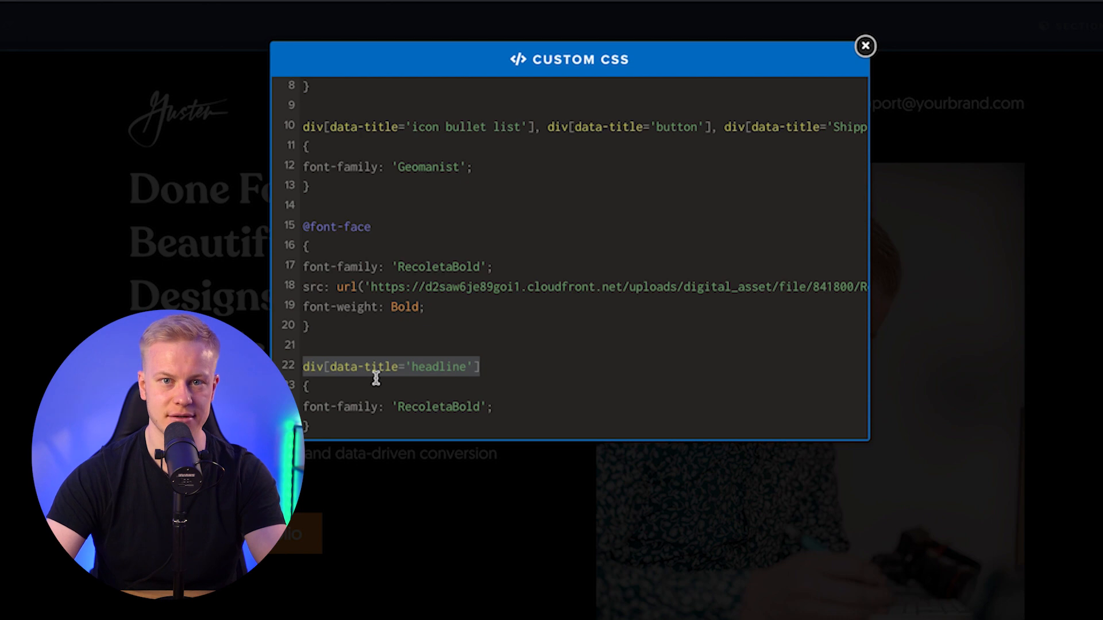
left_click(447, 370)
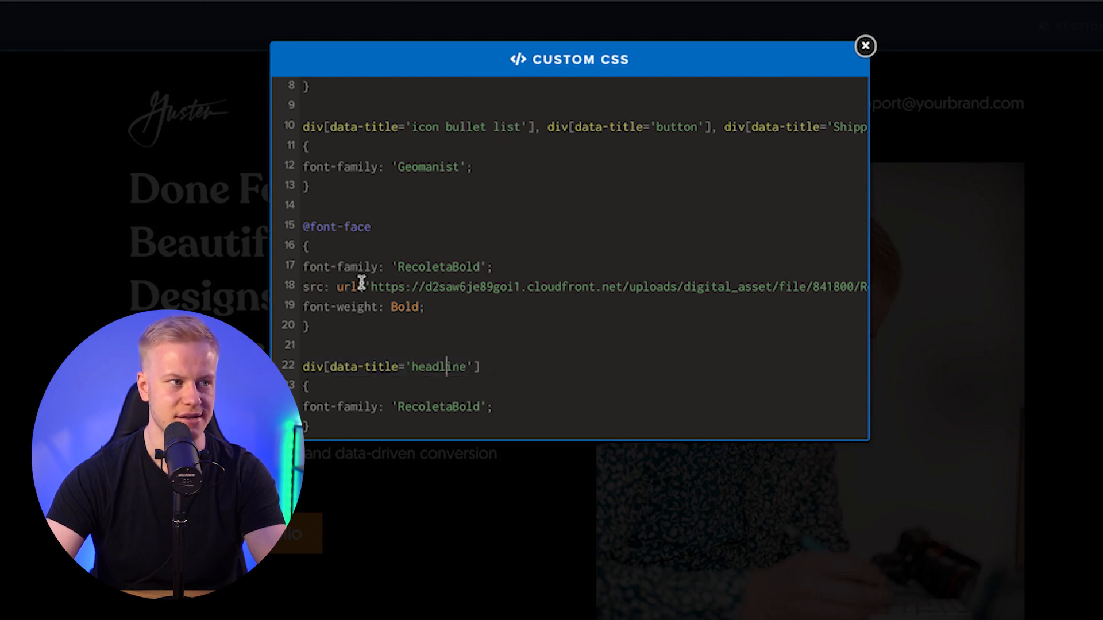
left_click_drag(399, 265, 625, 282)
left_click_drag(467, 366, 404, 366)
left_click_drag(397, 293, 499, 291)
scroll(425, 284, "up", 3)
left_click(489, 291)
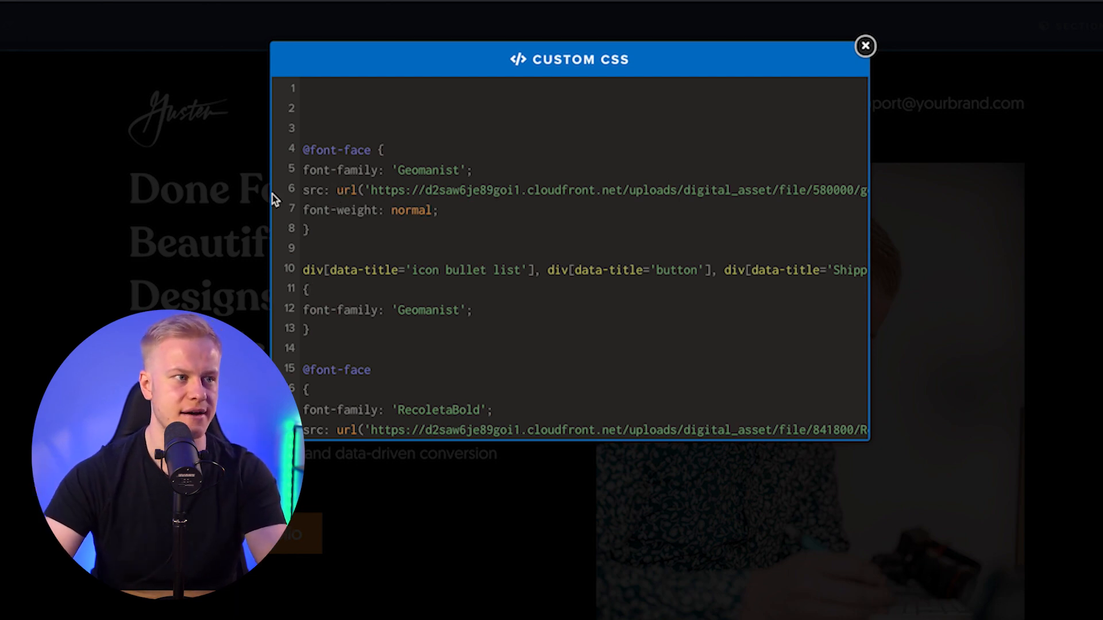
- Examine the Geomanist font's source URL and the rule that assigns it to bullet lists, buttons and other elements
left_click_drag(373, 186, 842, 195)
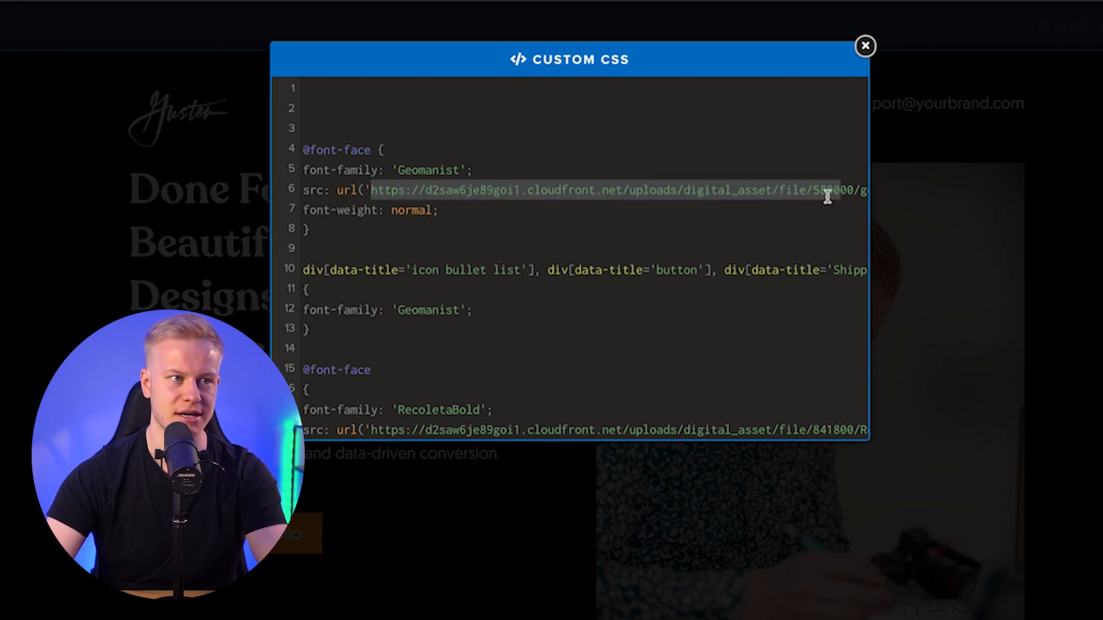
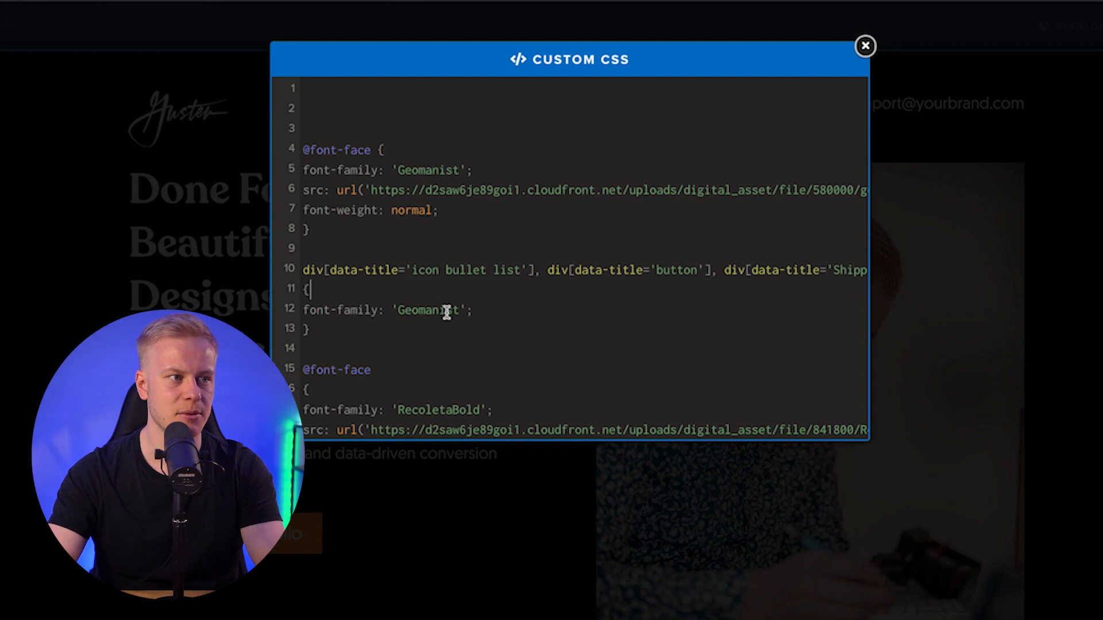
left_click_drag(458, 310, 691, 269)
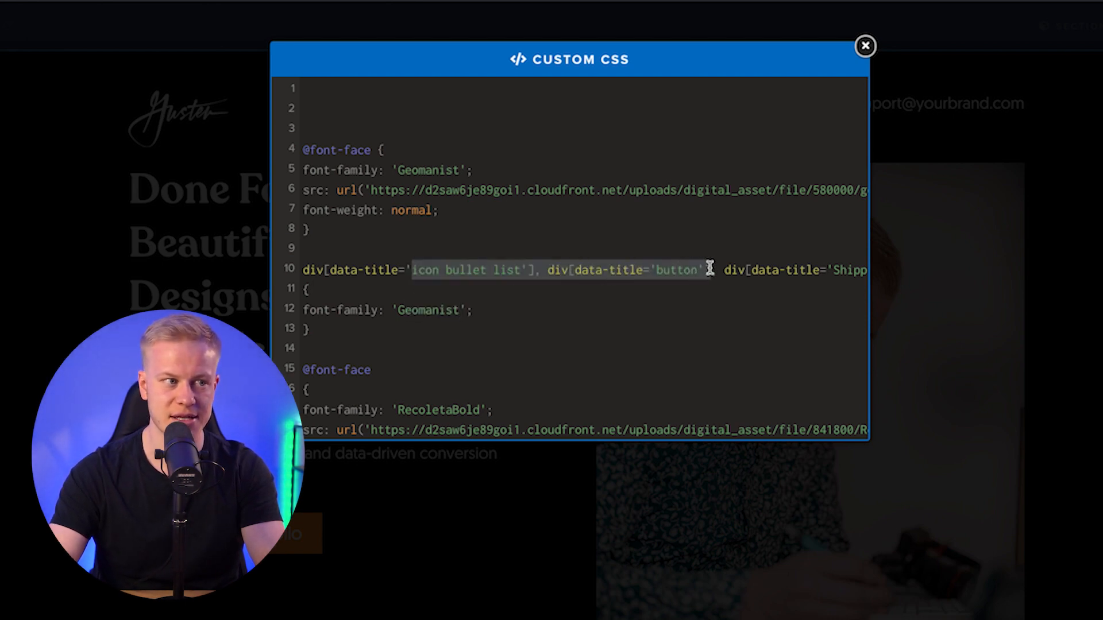
left_click(434, 313)
left_click_drag(451, 306, 394, 305)
left_click(410, 307)
- Set the font-family in the headline rule of the custom CSS to Geomanist
scroll(412, 307, "down", 3)
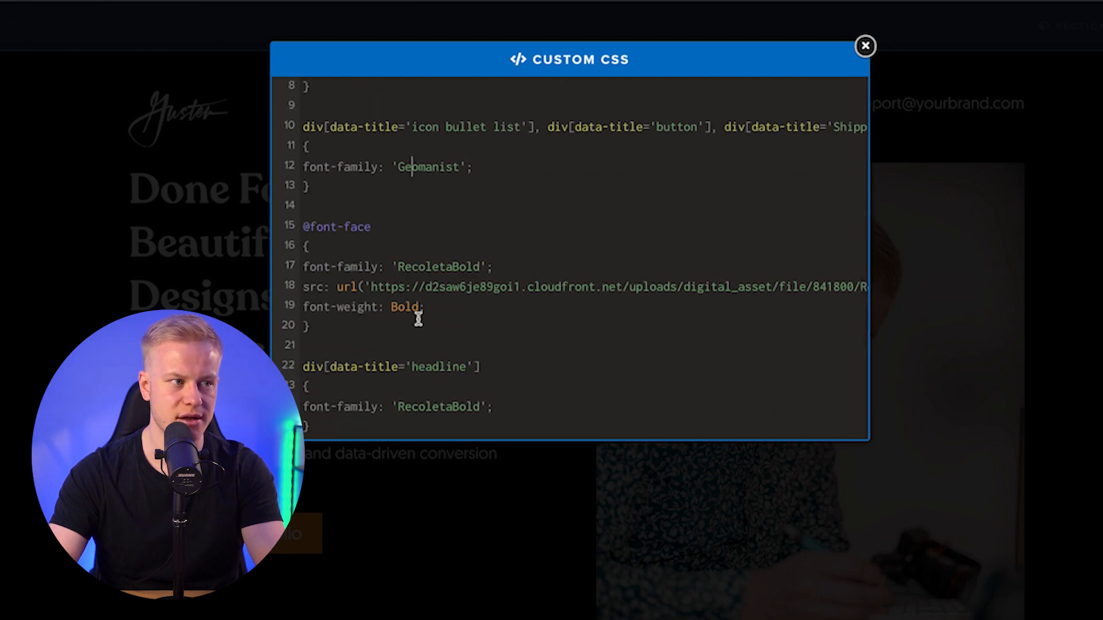
left_click_drag(398, 407, 476, 398)
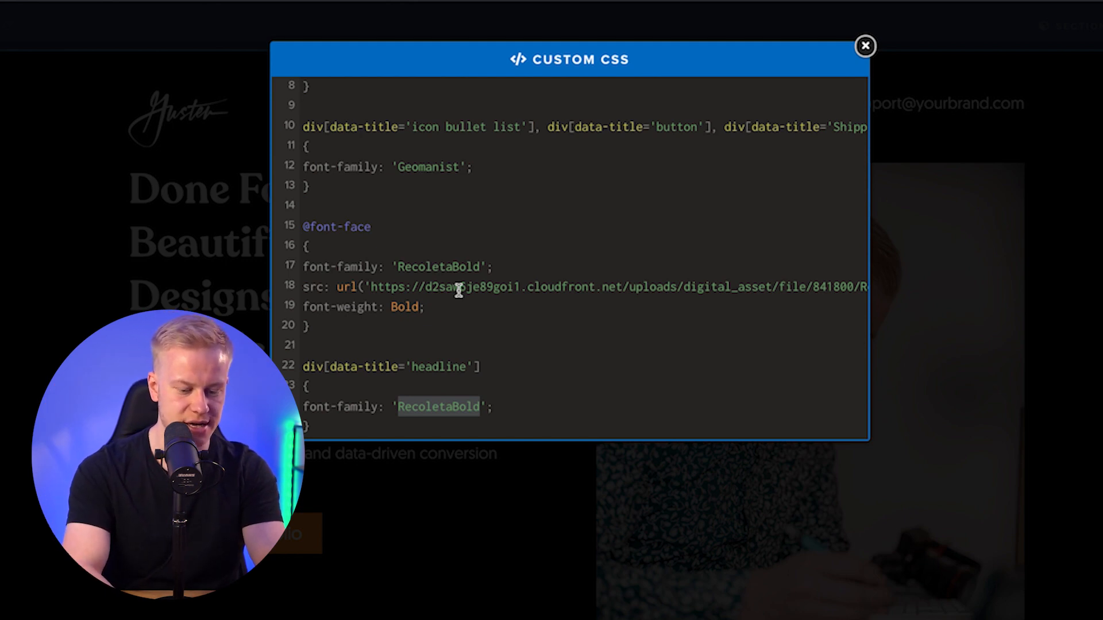
type("Geoman")
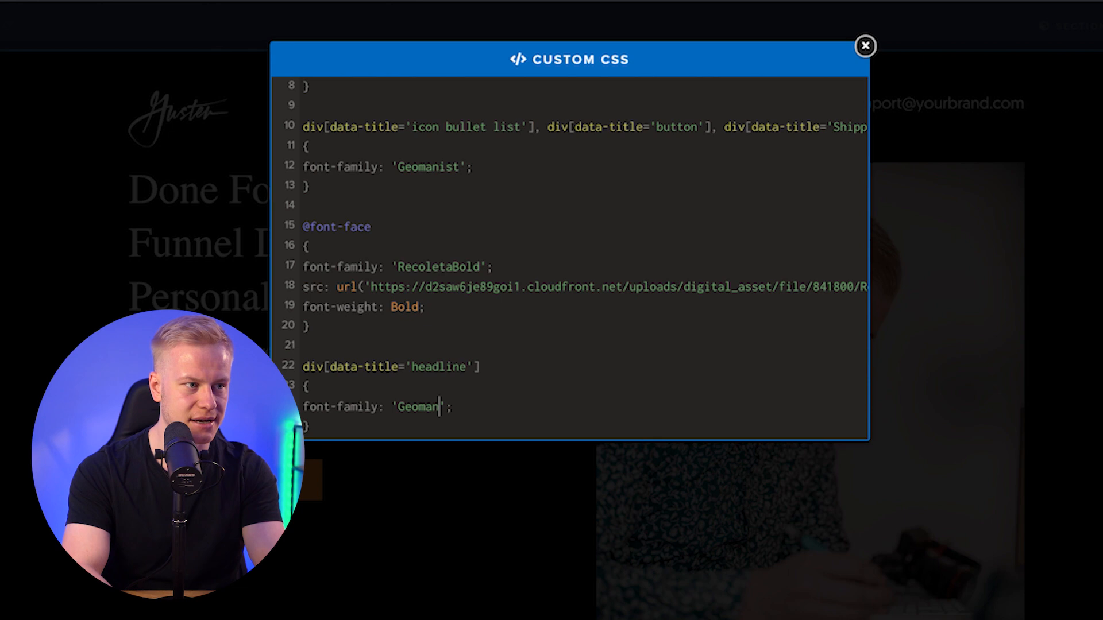
type("ist")
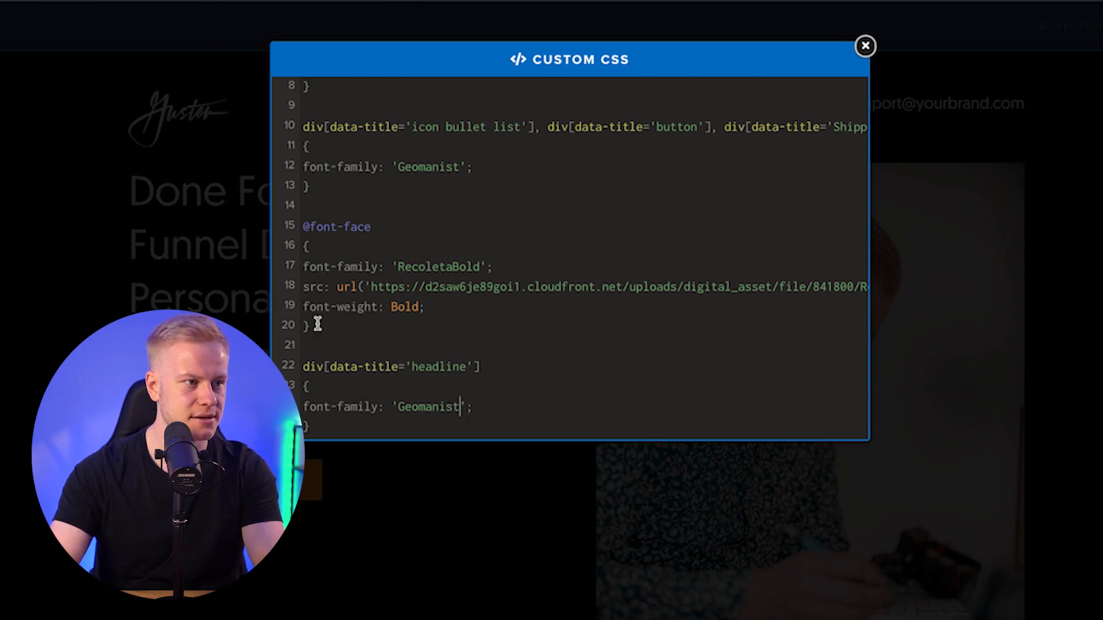
- Close the custom CSS and check how the page's headlines look in the Geomanist font
key("Escape")
scroll(509, 242, "down", 6)
scroll(508, 243, "up", 6)
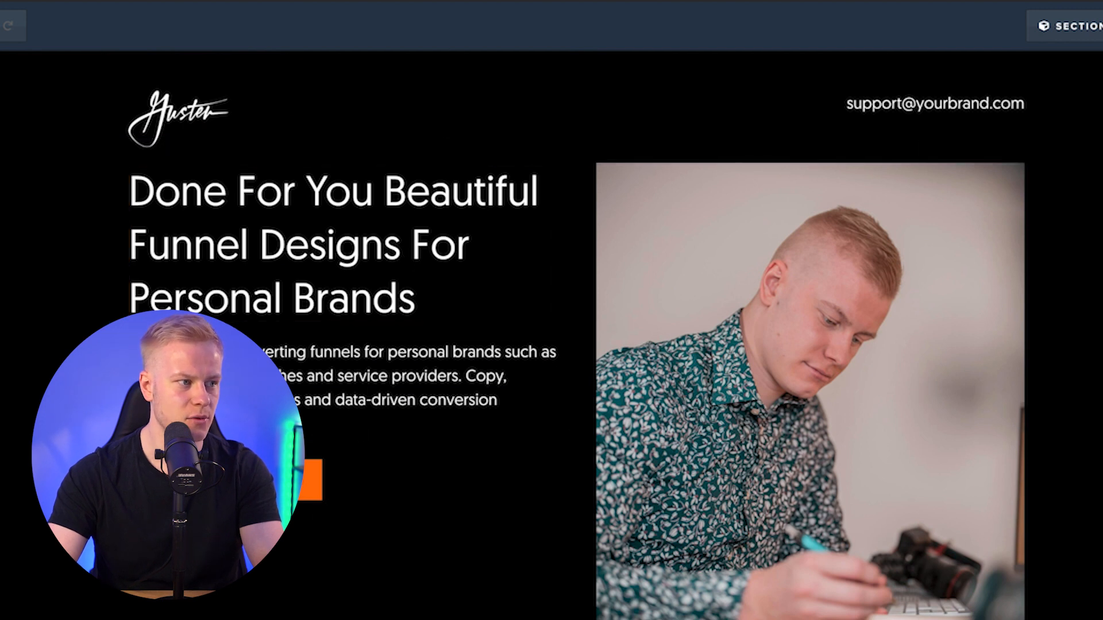
- Restore RecoletaBold as the font-family in the headline rule of the custom CSS and close the code
scroll(434, 310, "down", 3)
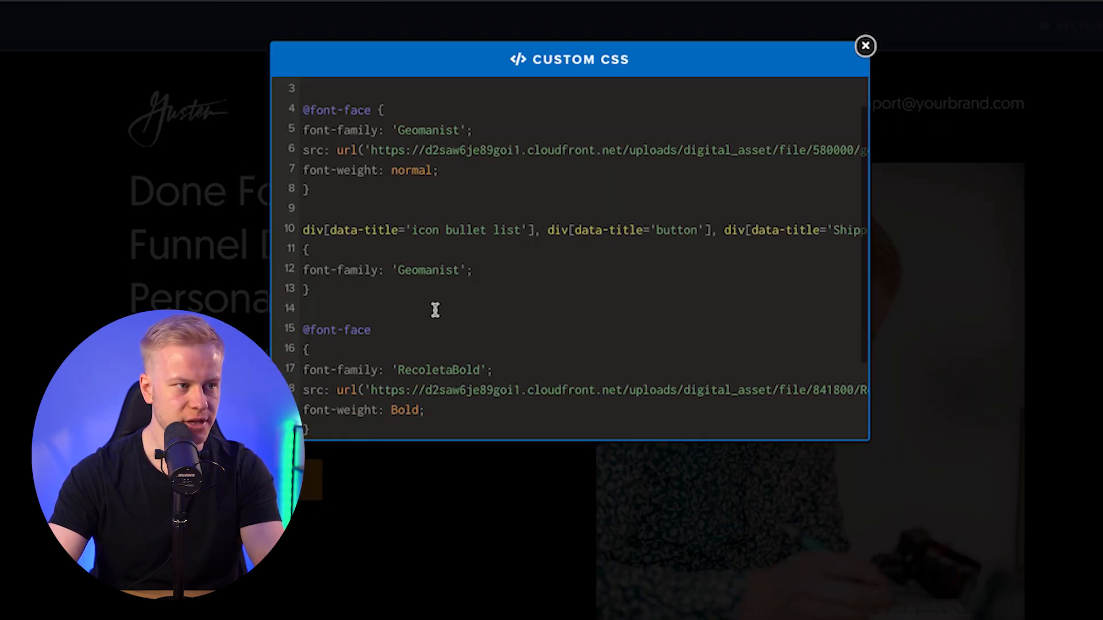
left_click_drag(480, 267, 423, 269)
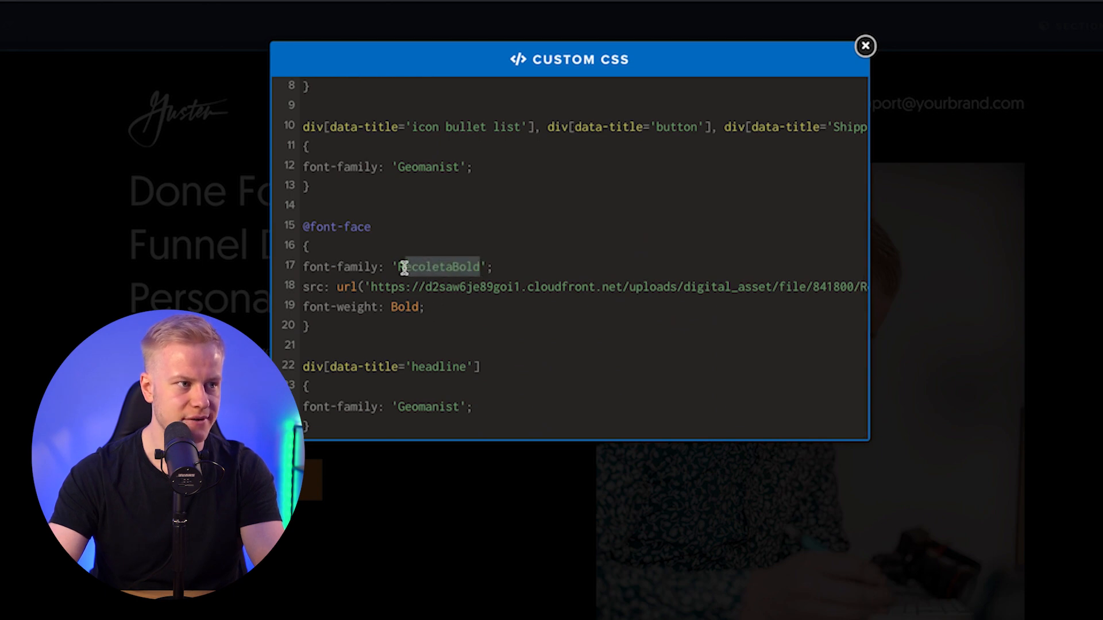
left_click_drag(454, 405, 400, 402)
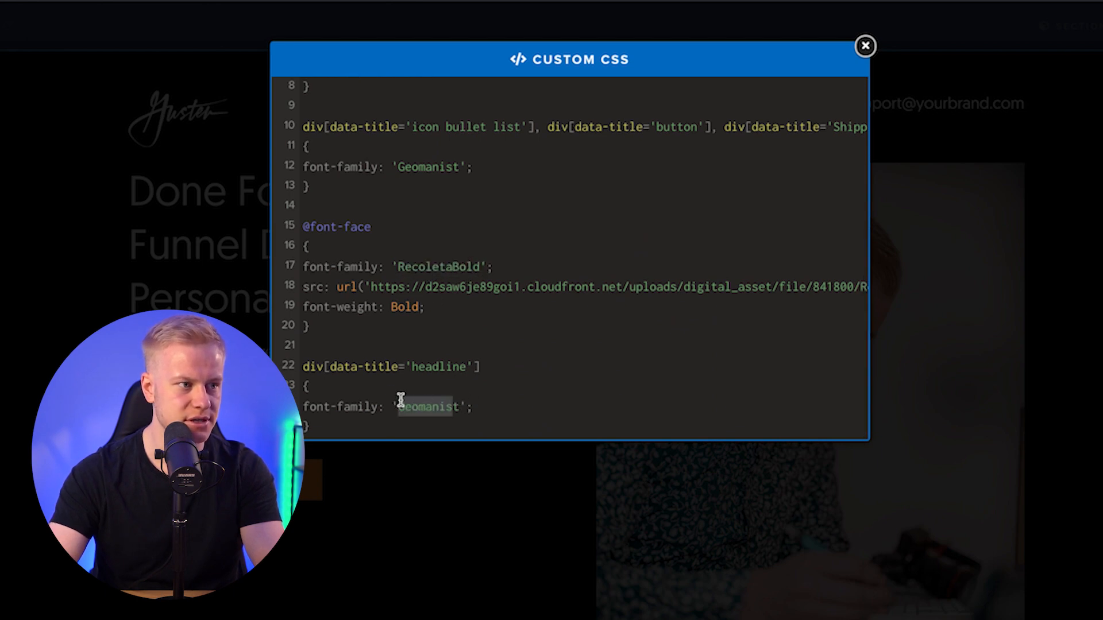
type("RecoletaBold")
key("Delete")
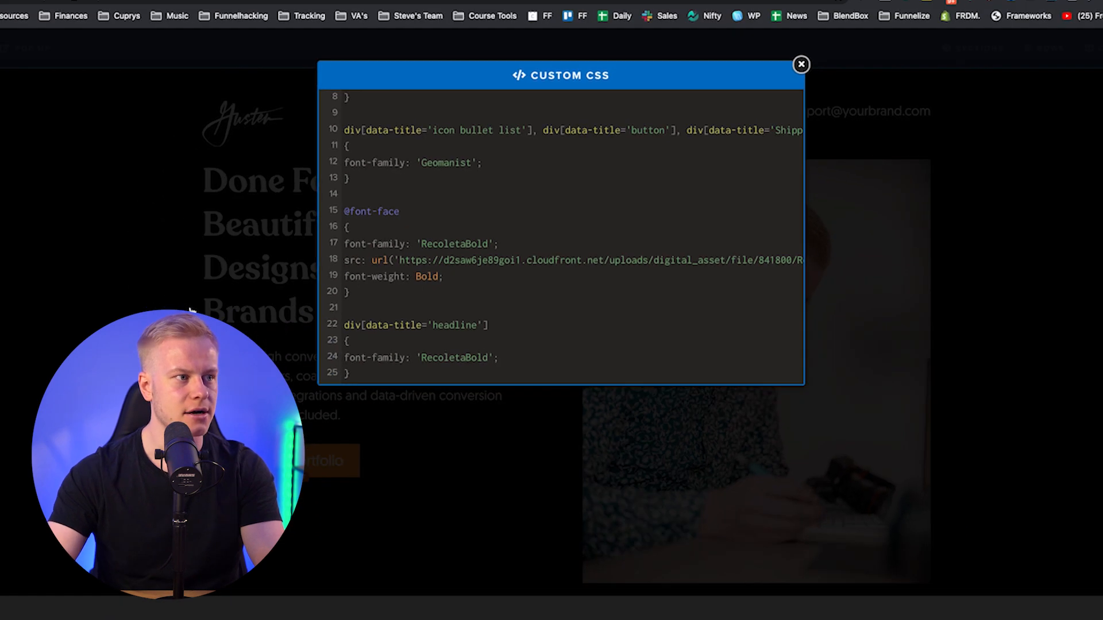
left_click(866, 46)
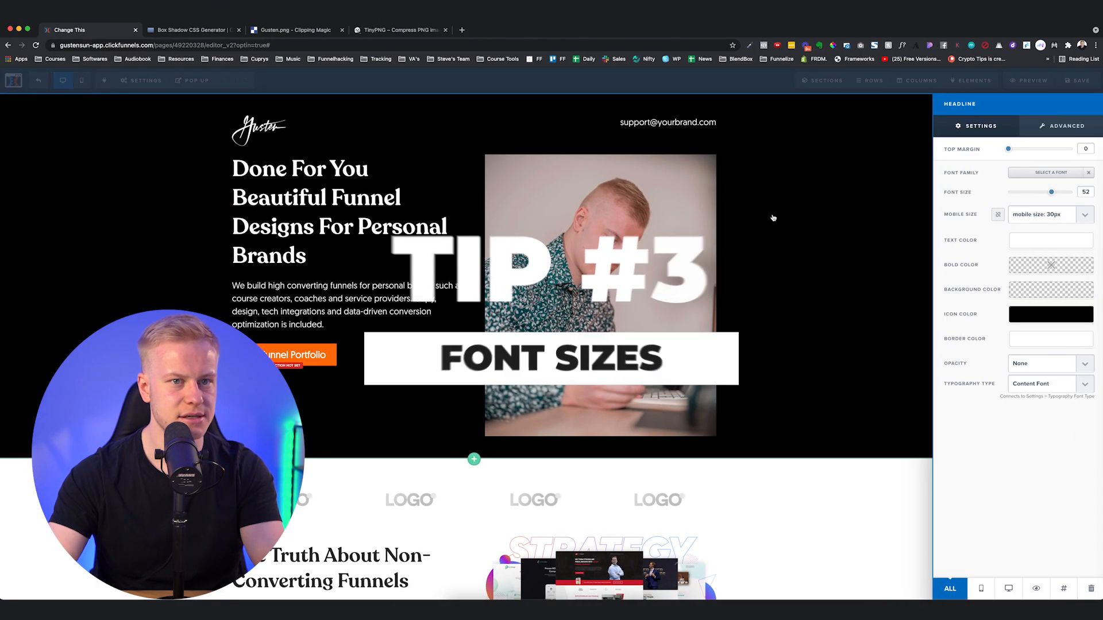
- Reduce the hero headline's font size so it fits on three lines, and set the hero row's top margin to about 50
left_click_drag(1056, 194, 1049, 195)
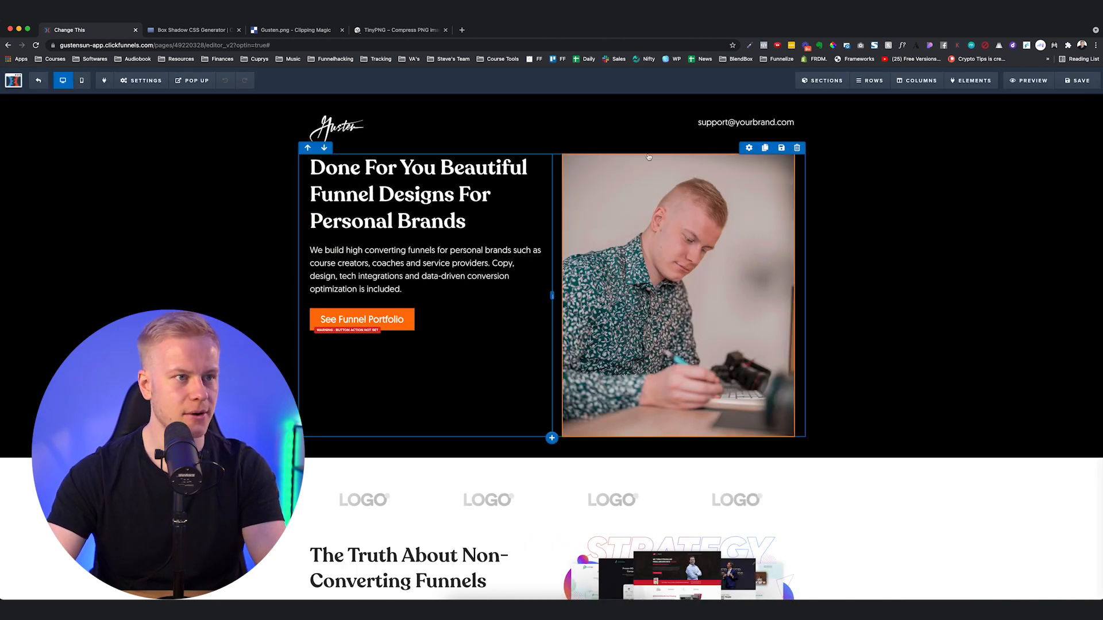
left_click(748, 147)
left_click_drag(983, 111, 1011, 86)
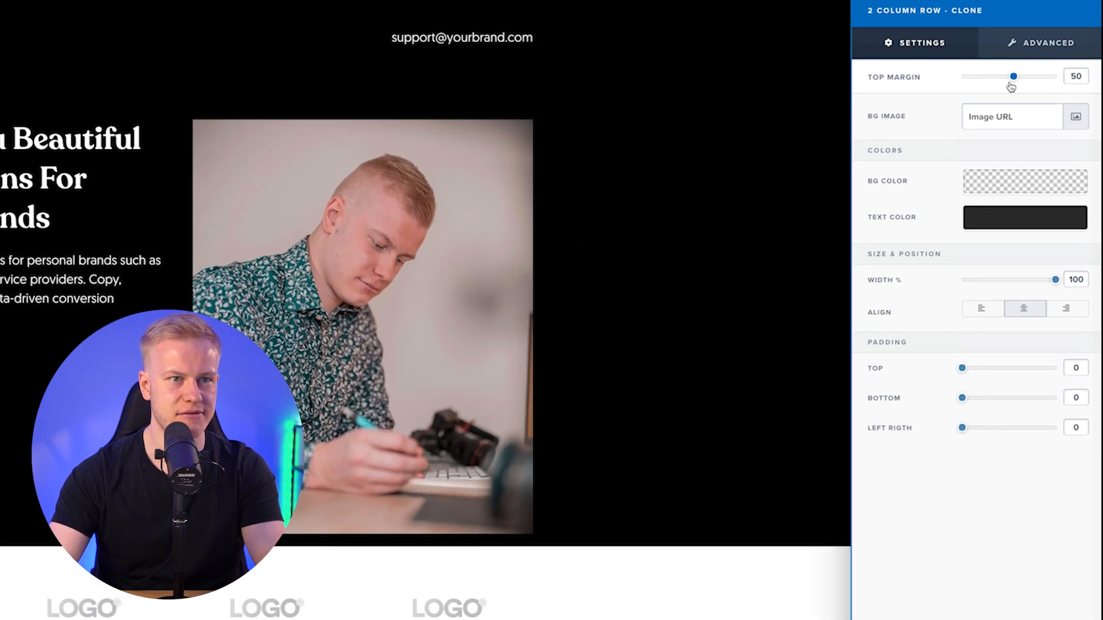
left_click(562, 254)
- Increase the empty space below the hero content in the black section
left_click(1087, 7)
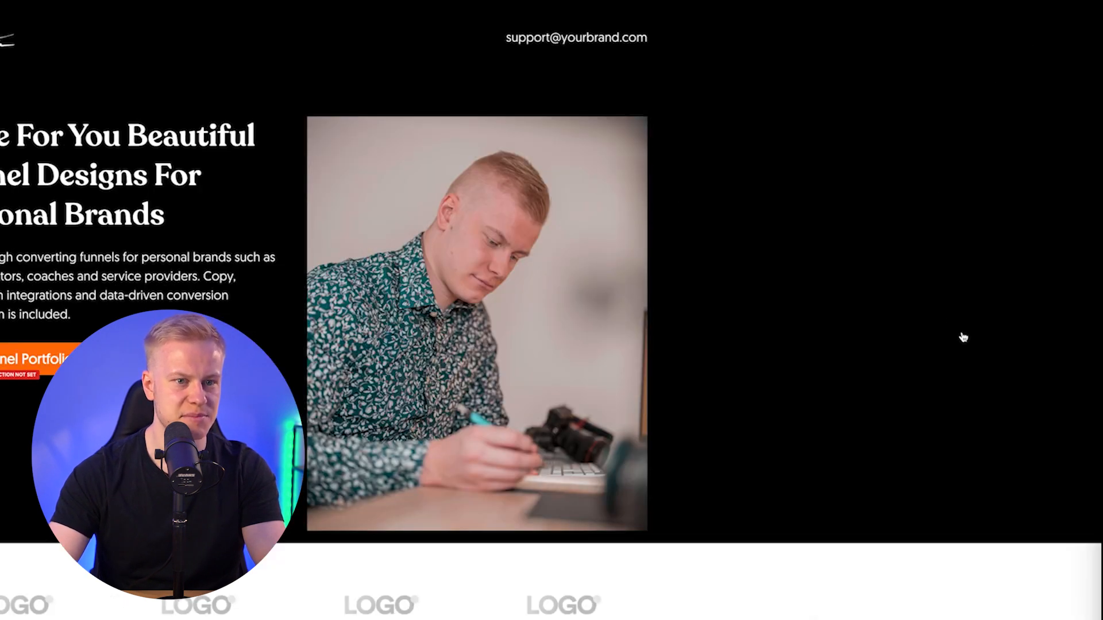
left_click_drag(1027, 442, 1071, 453)
left_click(611, 380)
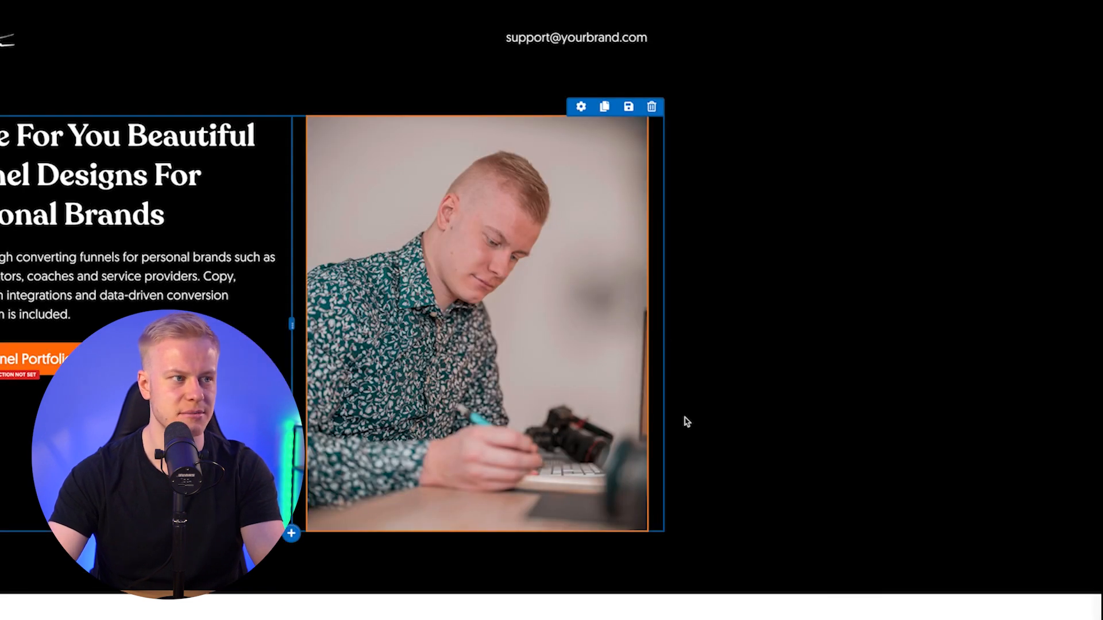
- Set the hero photo's image width to 400
left_click(488, 322)
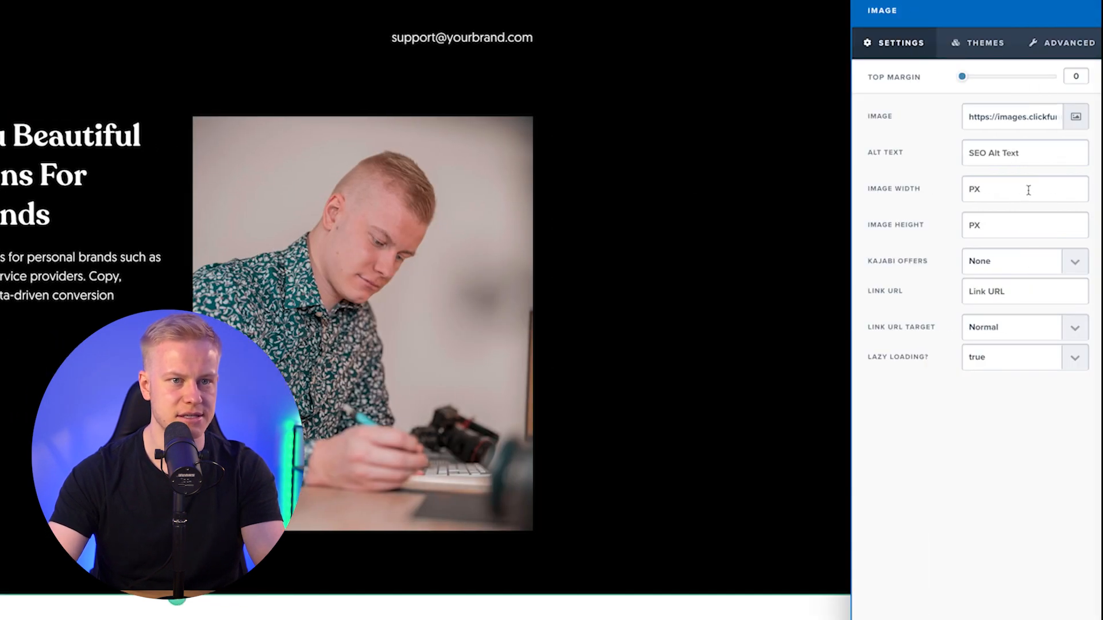
type("400")
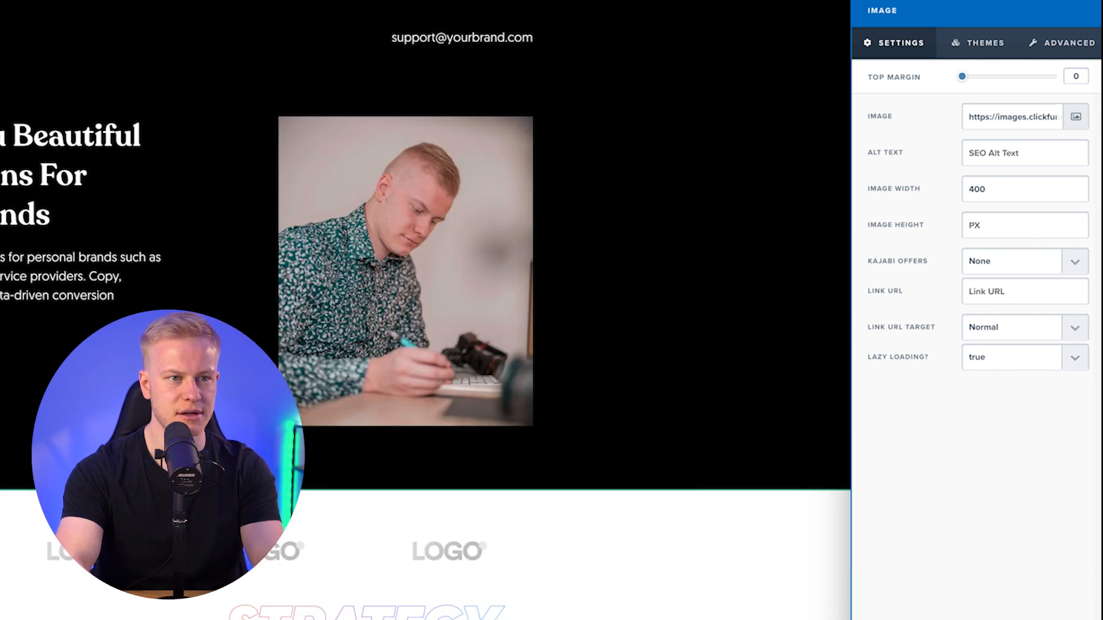
left_click(647, 258)
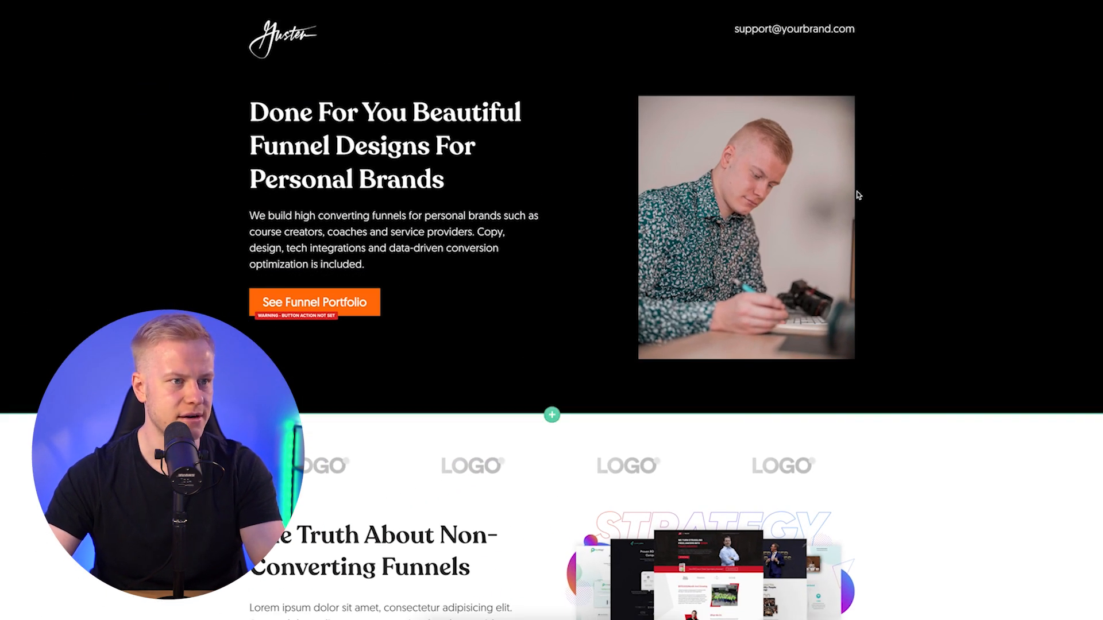
- Align the hero photo to the center of its column
left_click(828, 149)
left_click(1068, 40)
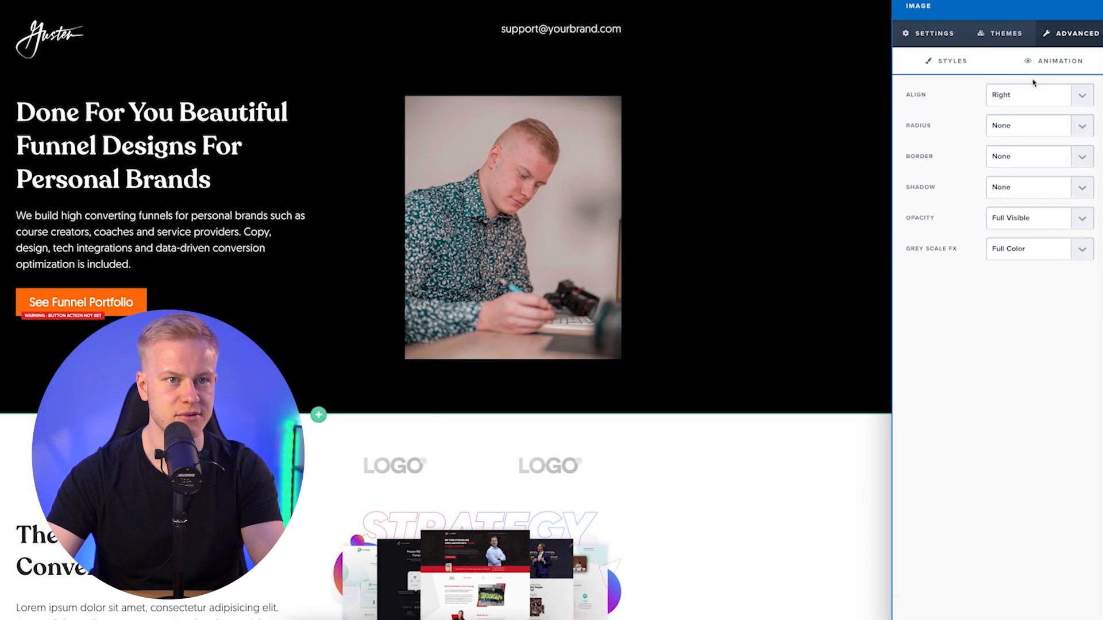
left_click(1026, 95)
left_click(1020, 85)
left_click(773, 151)
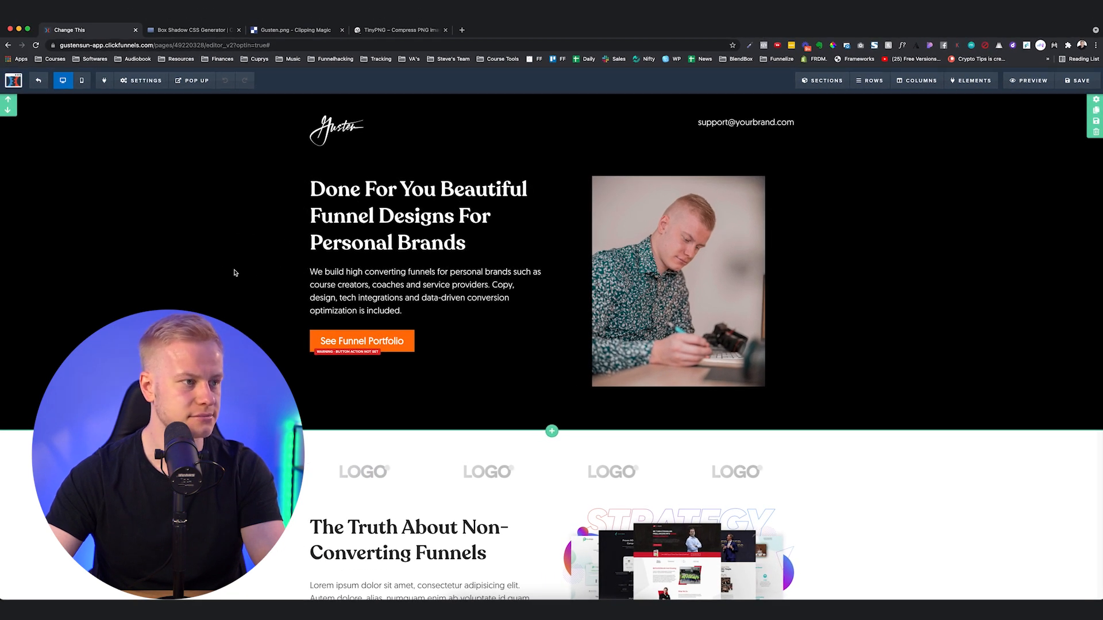
- Add an empty one-column row between the header and the hero row and make it desktop only
left_click(552, 155)
left_click(945, 123)
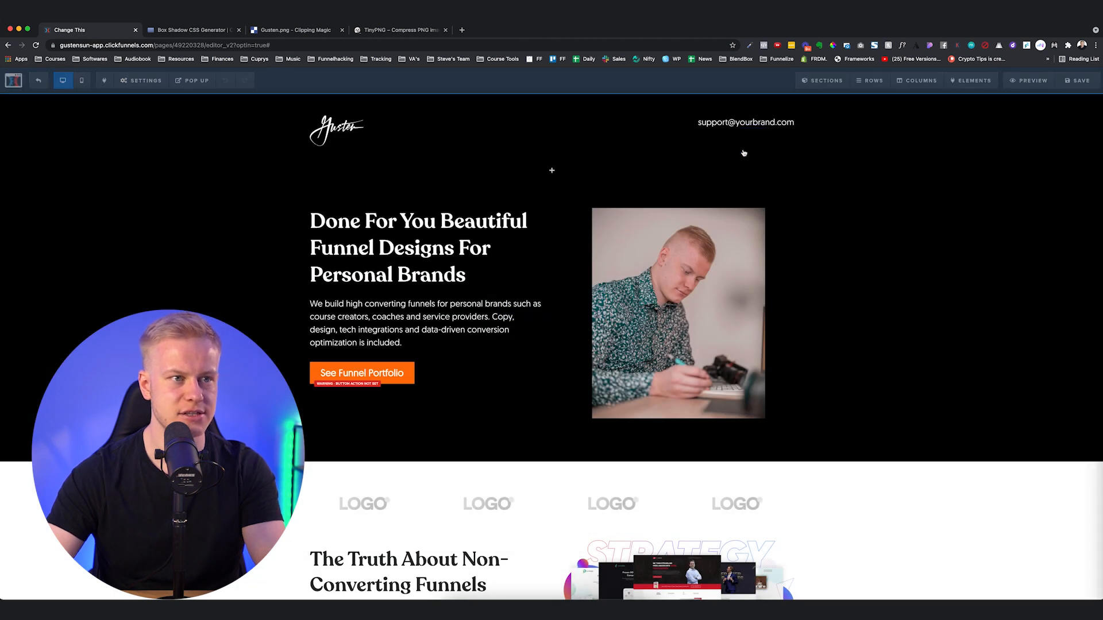
left_click(744, 153)
left_click(1007, 589)
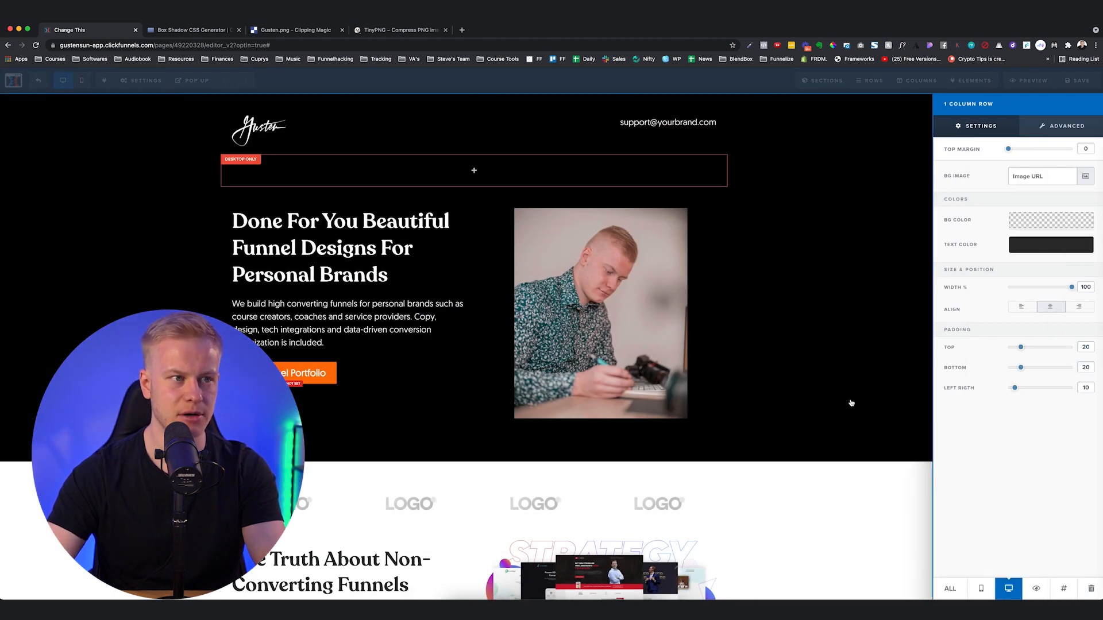
- Delete the empty desktop-only row above the hero content
left_click(807, 352)
left_click(799, 147)
key("Return")
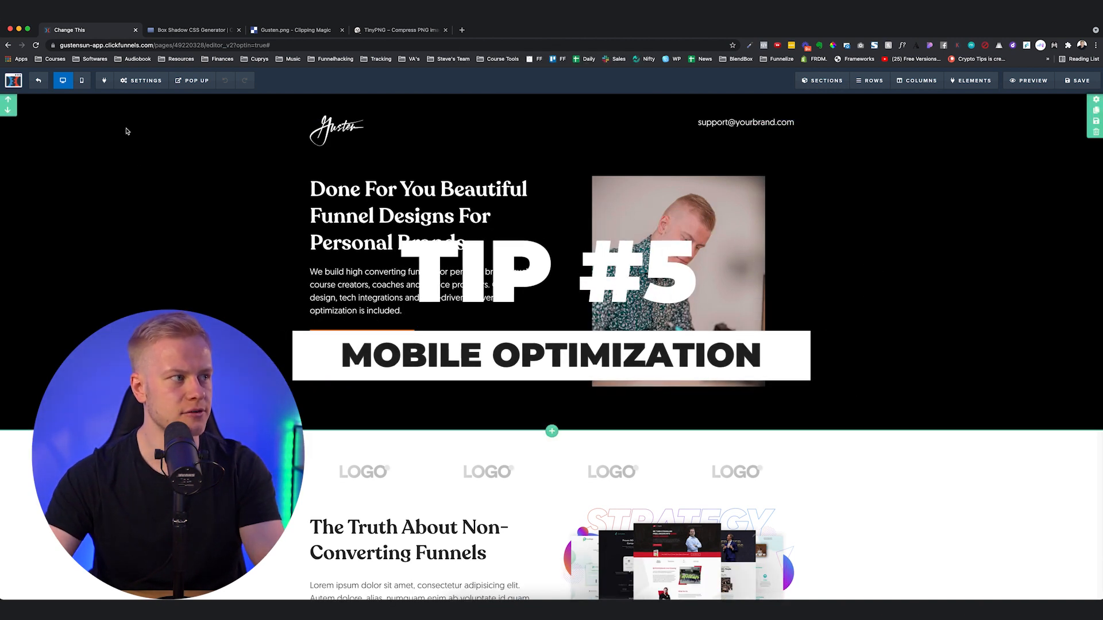
- Examine the mobile view of the page, from the header to the logos and the section below them
left_click(81, 81)
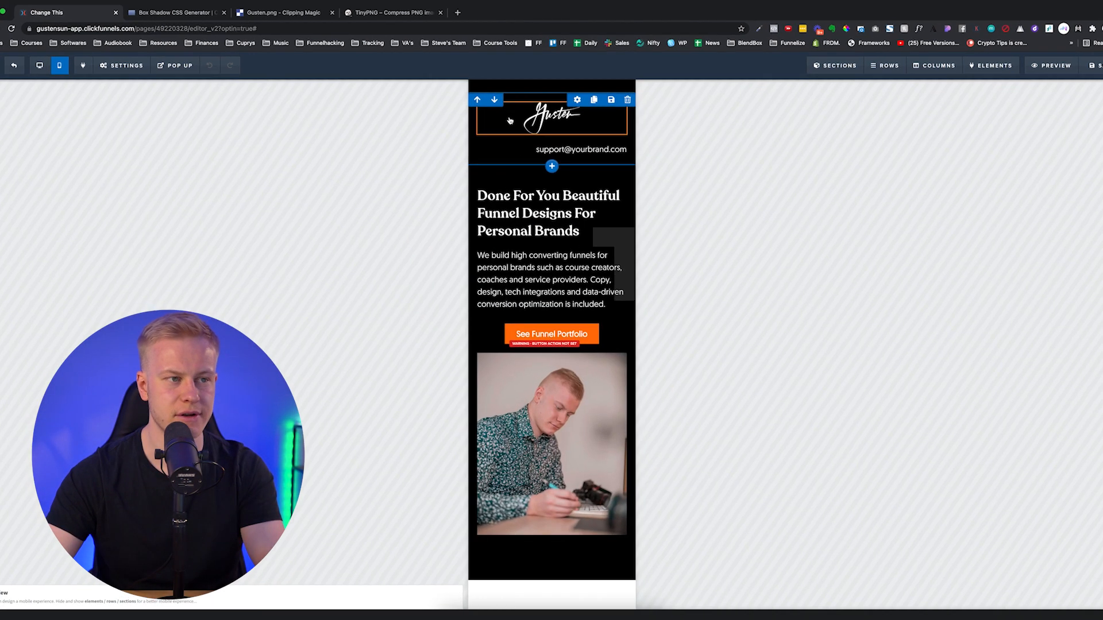
scroll(546, 275, "down", 6)
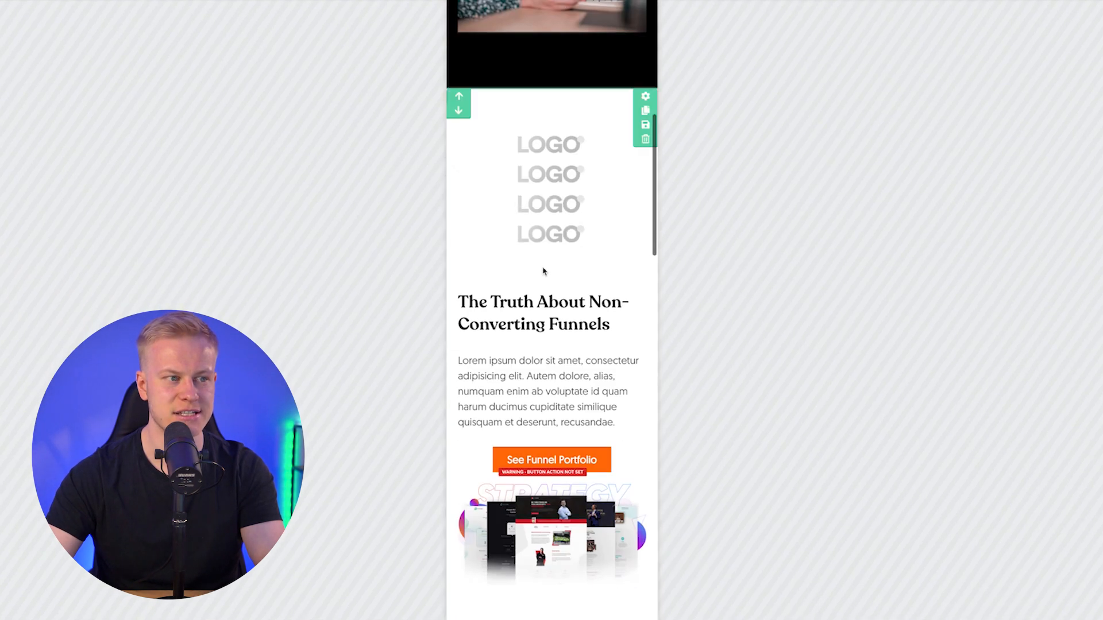
scroll(543, 271, "up", 8)
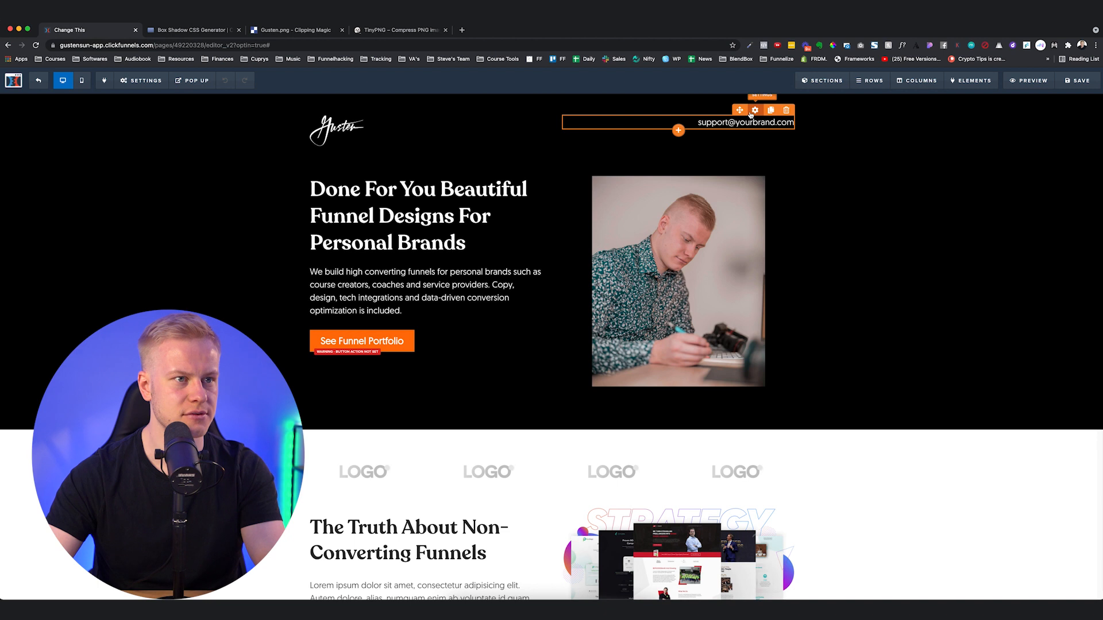
- In the desktop view, make the header's support email text desktop only and give it an outlined envelope icon
left_click(782, 123)
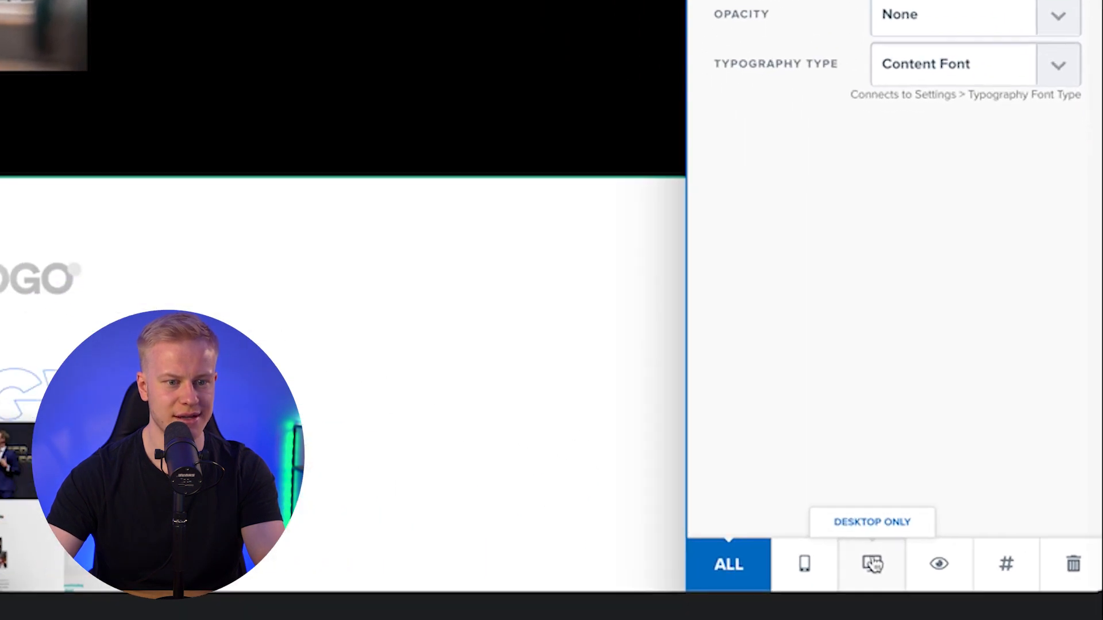
left_click(1002, 590)
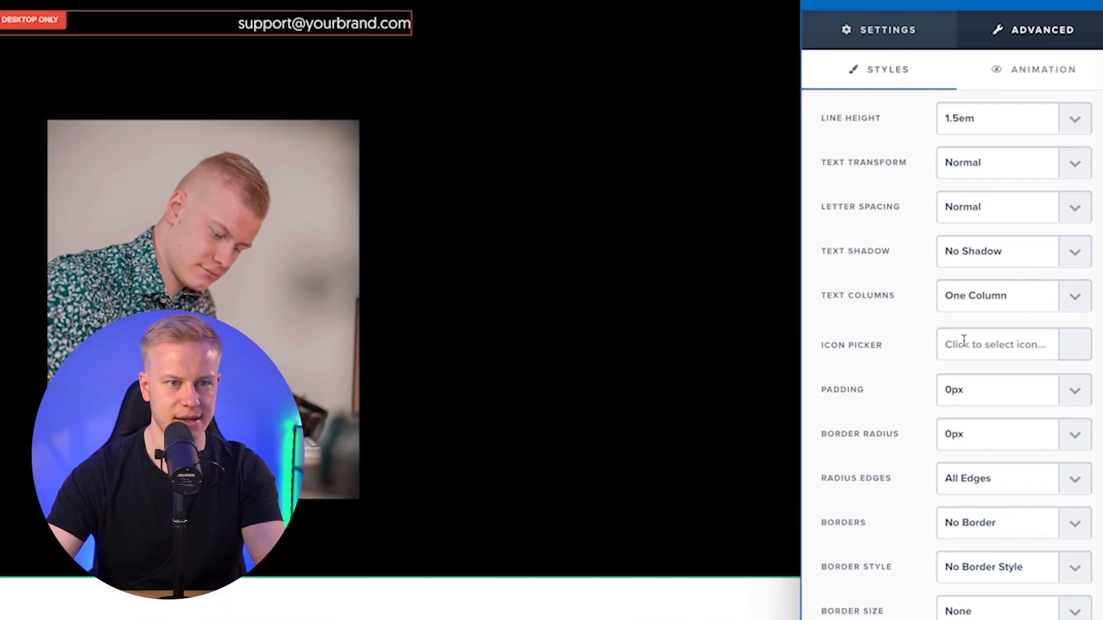
left_click(963, 340)
left_click(908, 389)
type("emai")
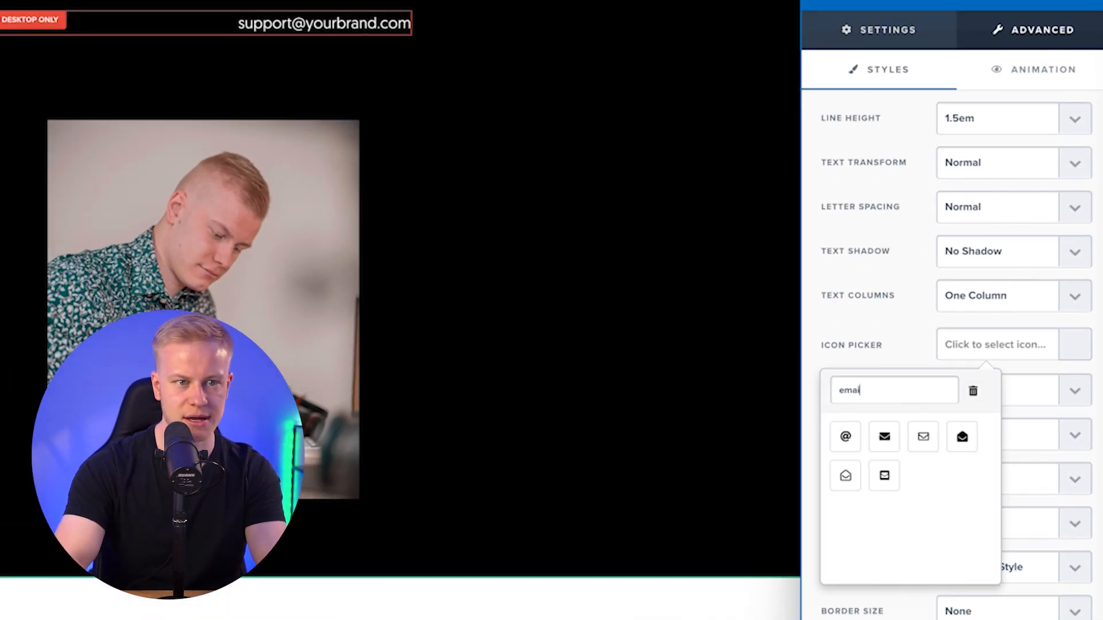
type("l")
left_click(919, 438)
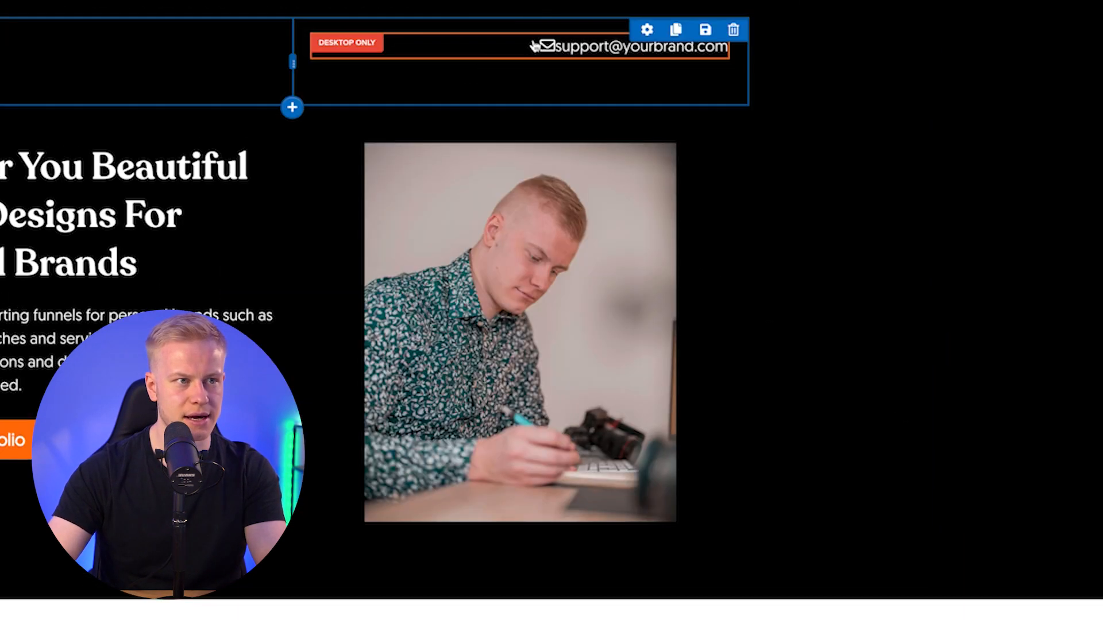
- Insert a space between the envelope icon and the support email text in the header
left_click(544, 47)
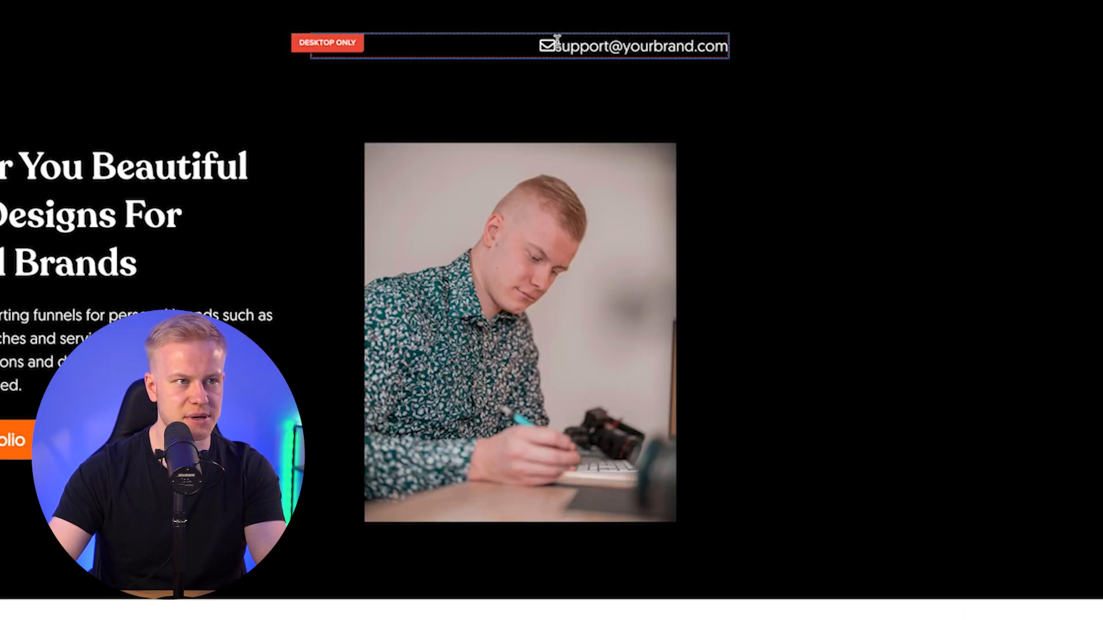
left_click(557, 43)
left_click(293, 3)
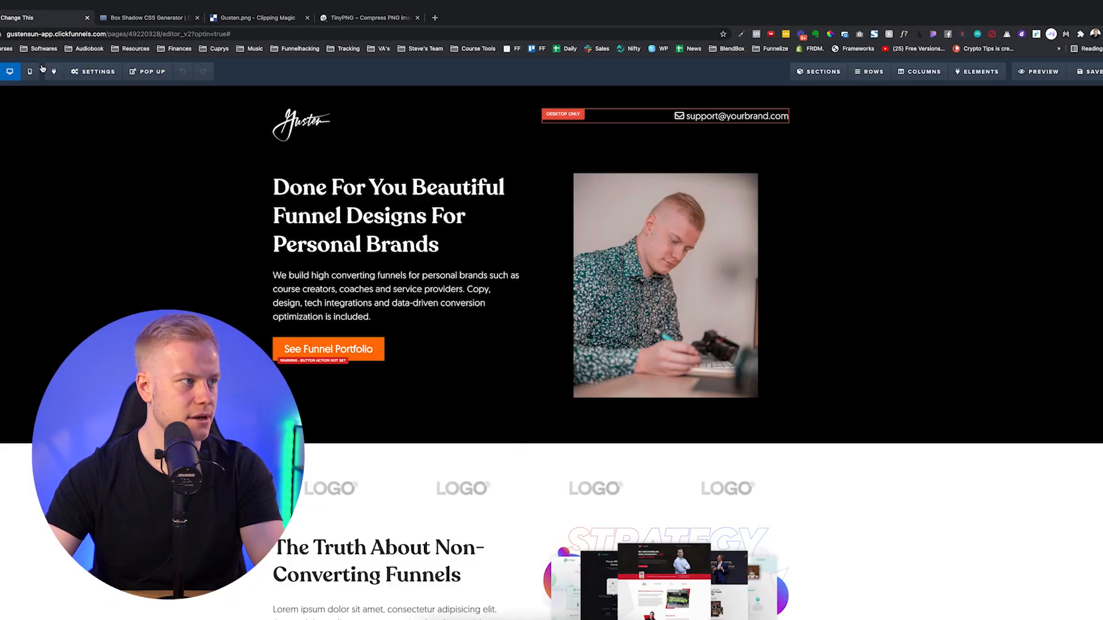
- Check the header and hero layout in the mobile view
left_click(82, 81)
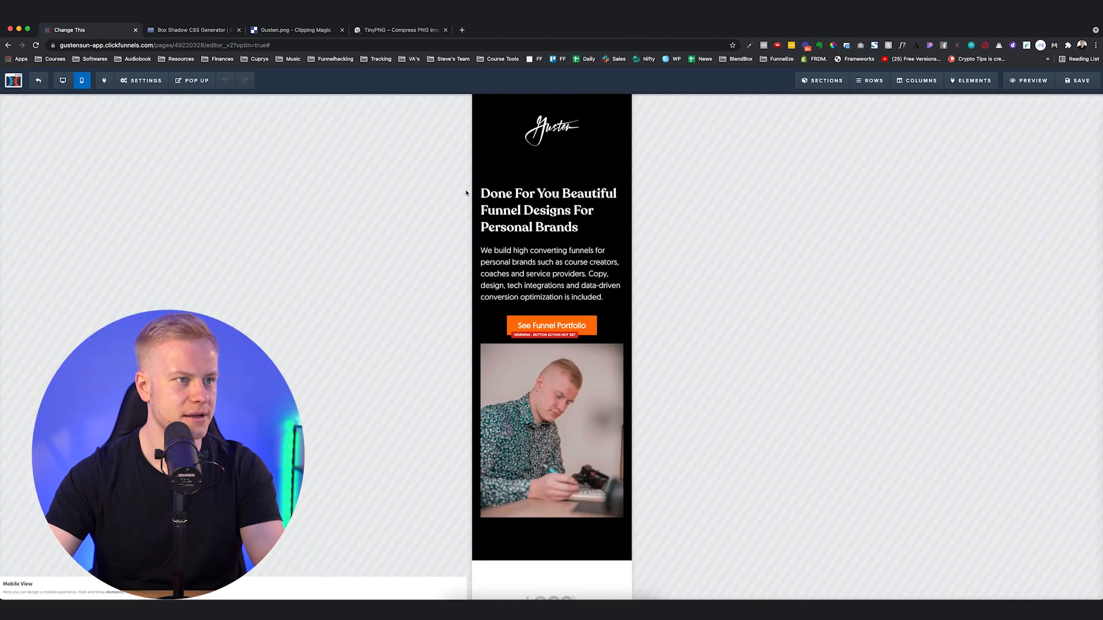
scroll(557, 321, "down", 5)
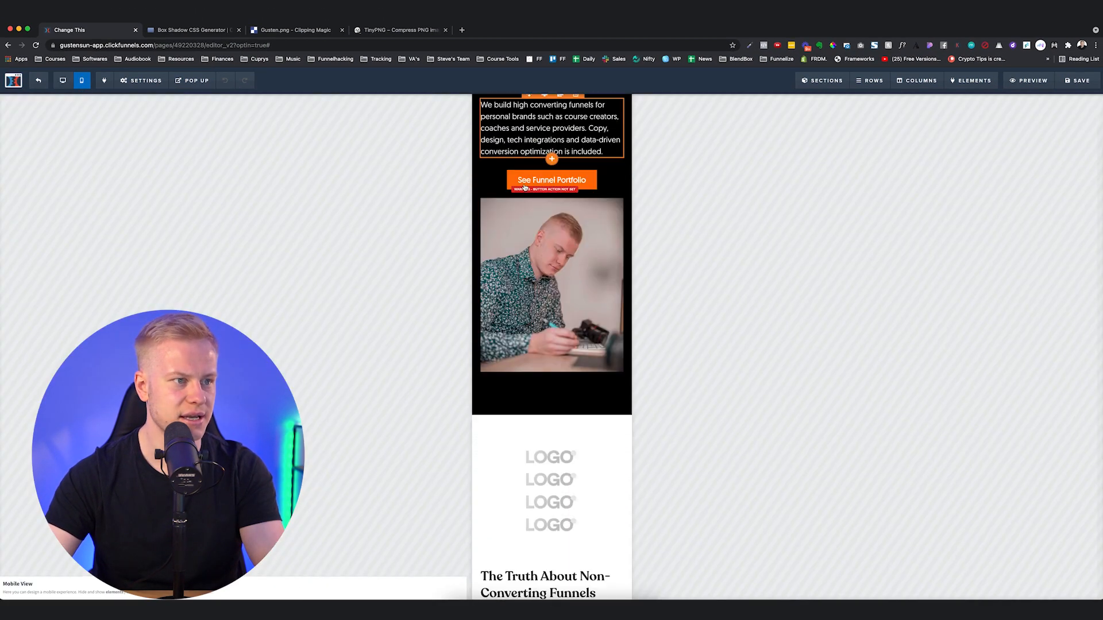
scroll(559, 318, "up", 5)
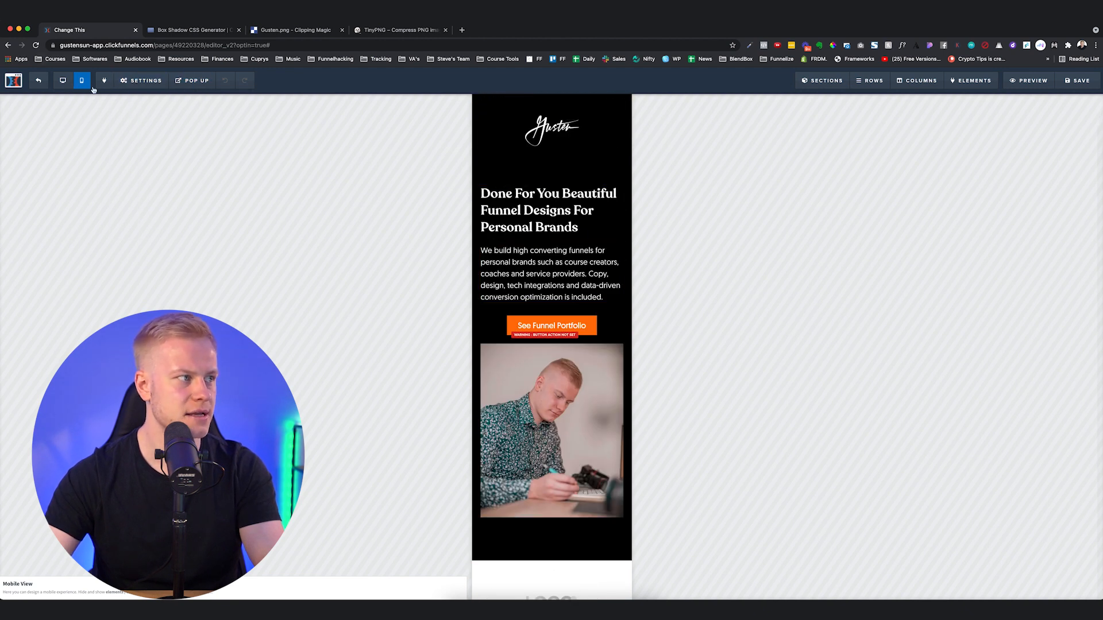
- Return to the desktop view and reduce the hero row's top margin to about 20
left_click(63, 83)
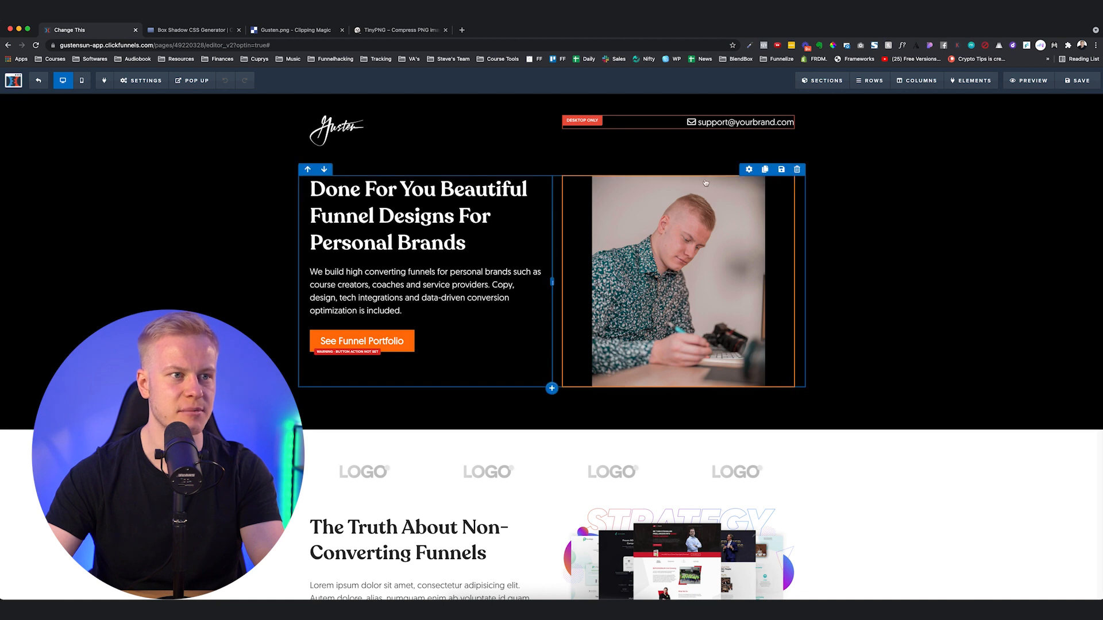
left_click(747, 171)
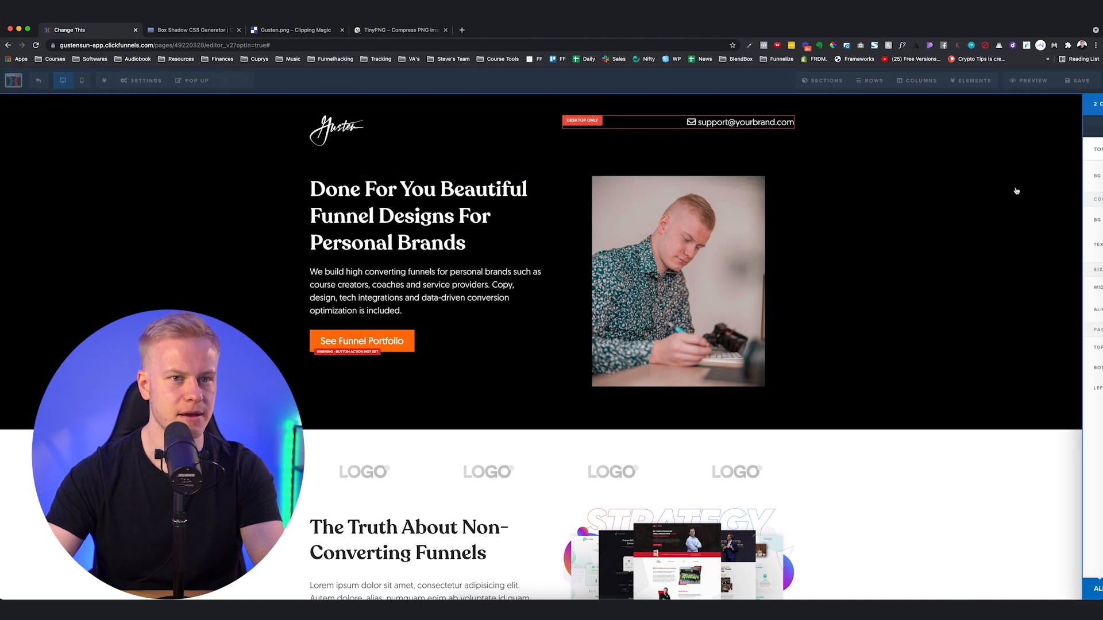
left_click_drag(1040, 150, 1020, 150)
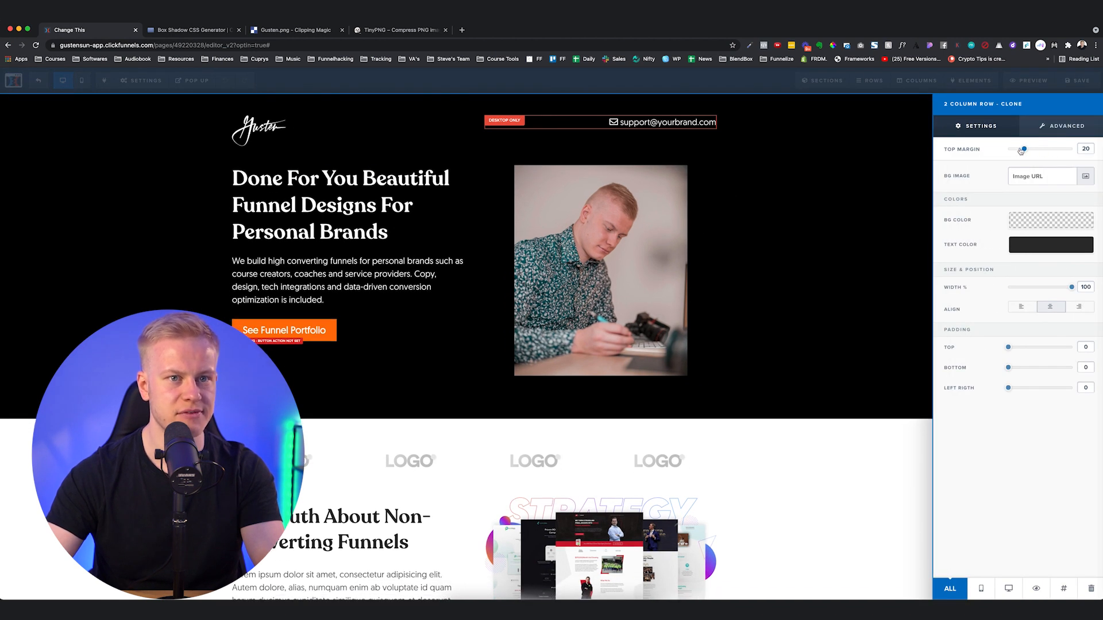
left_click(763, 201)
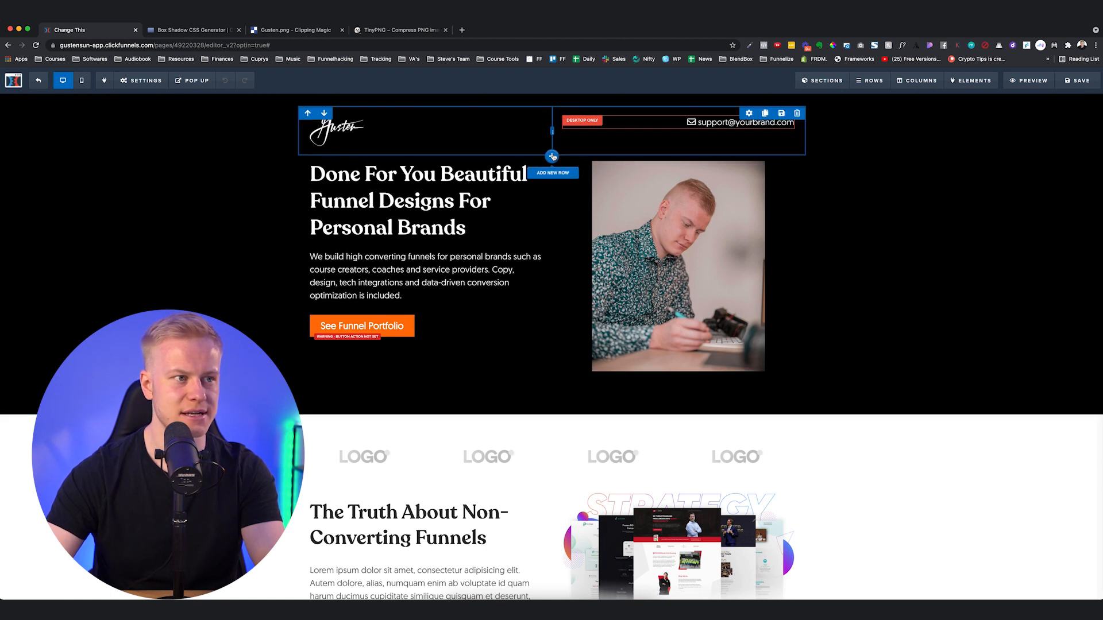
- Add a one-column spacer row below the header row and make it desktop only
left_click(551, 156)
left_click(934, 121)
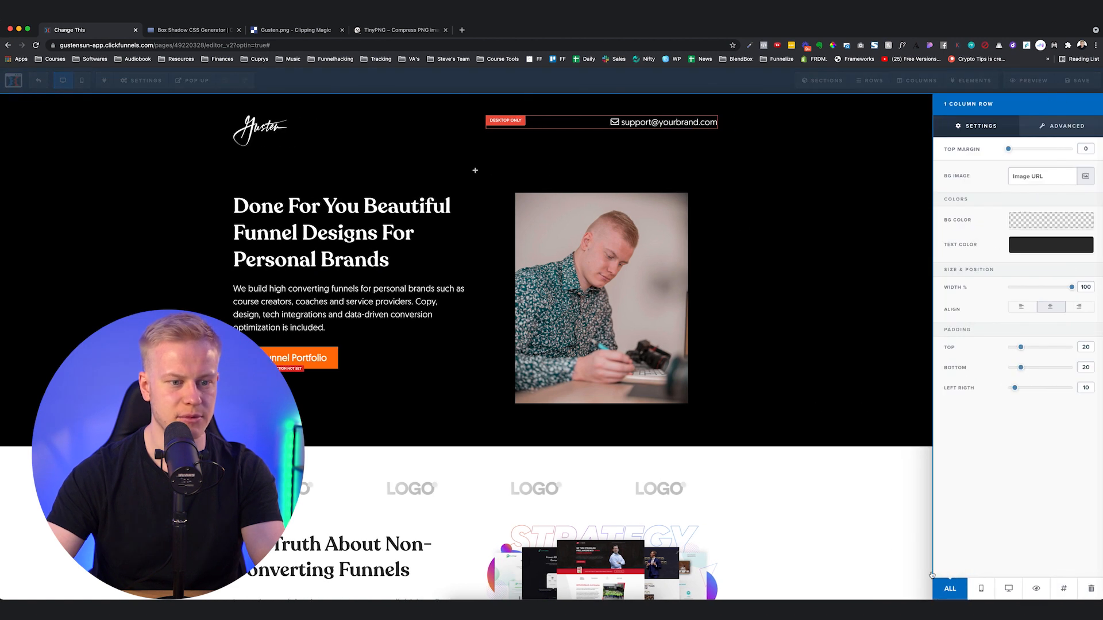
left_click(1007, 589)
left_click(888, 144)
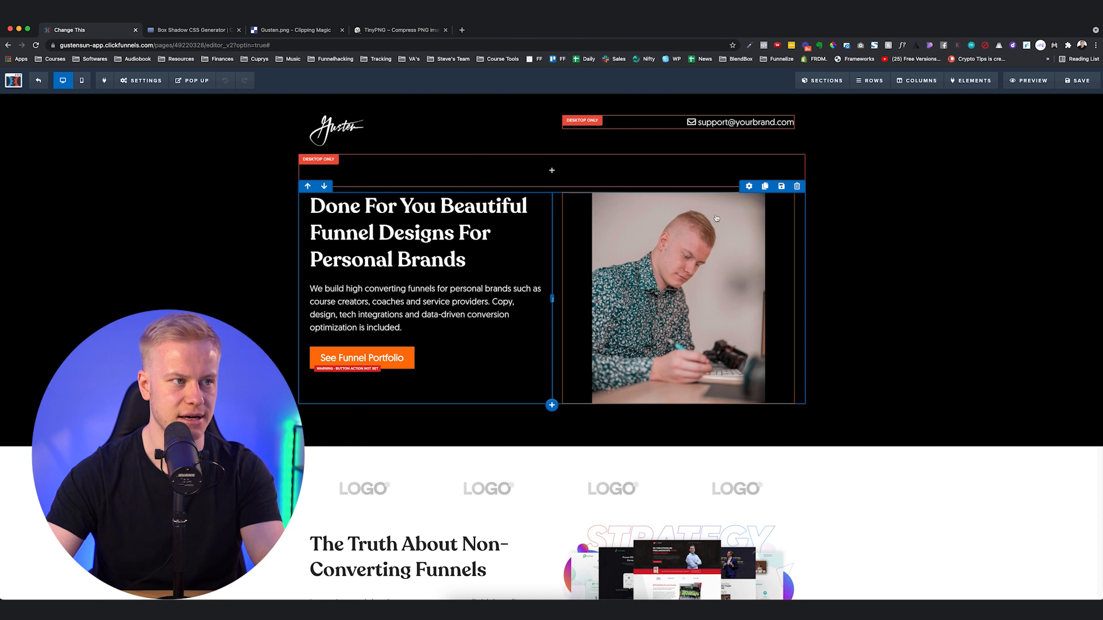
- Duplicate the desktop-only spacer row and move the copy below the hero row
left_click(765, 188)
scroll(413, 182, "down", 2)
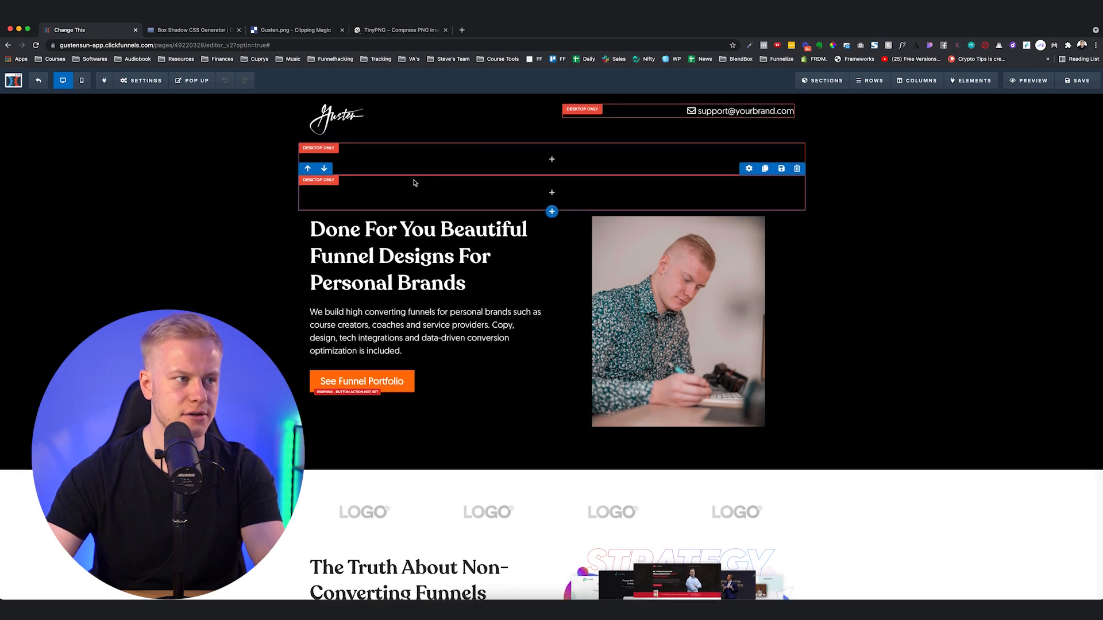
left_click(324, 106)
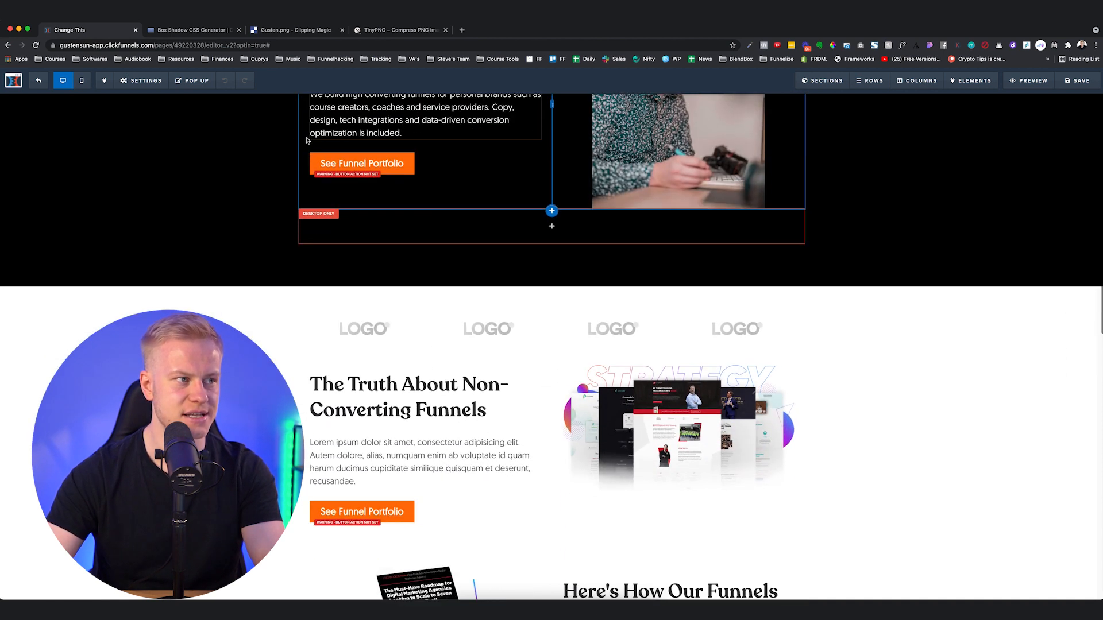
scroll(969, 246, "up", 1)
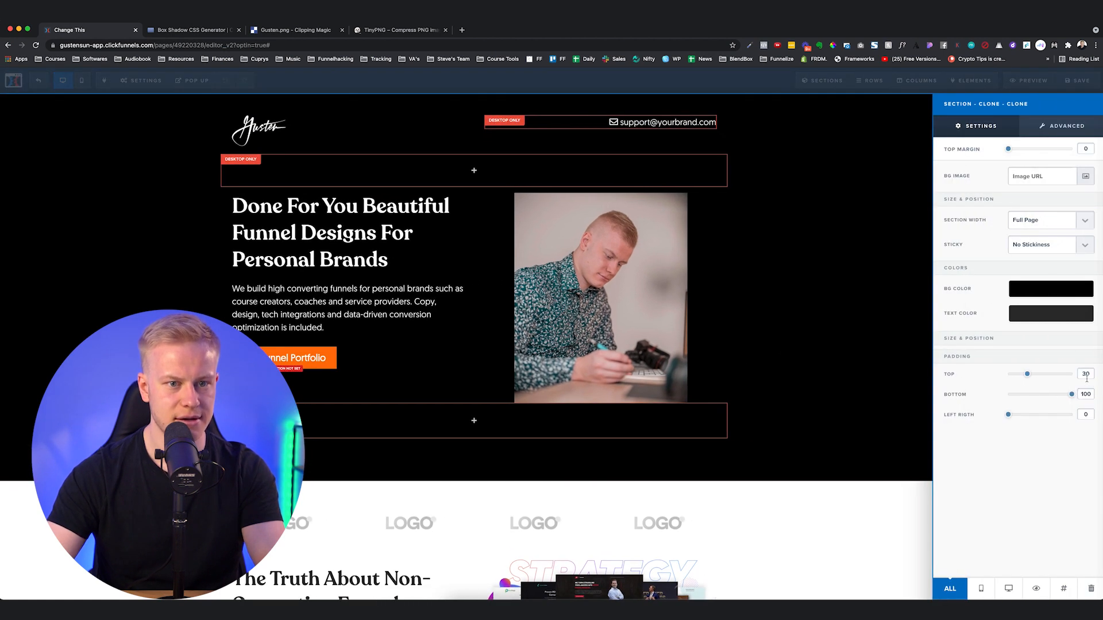
- Reduce the hero section's bottom padding to about 30 and set the header row's top and bottom padding to 0
left_click_drag(1068, 399, 1027, 393)
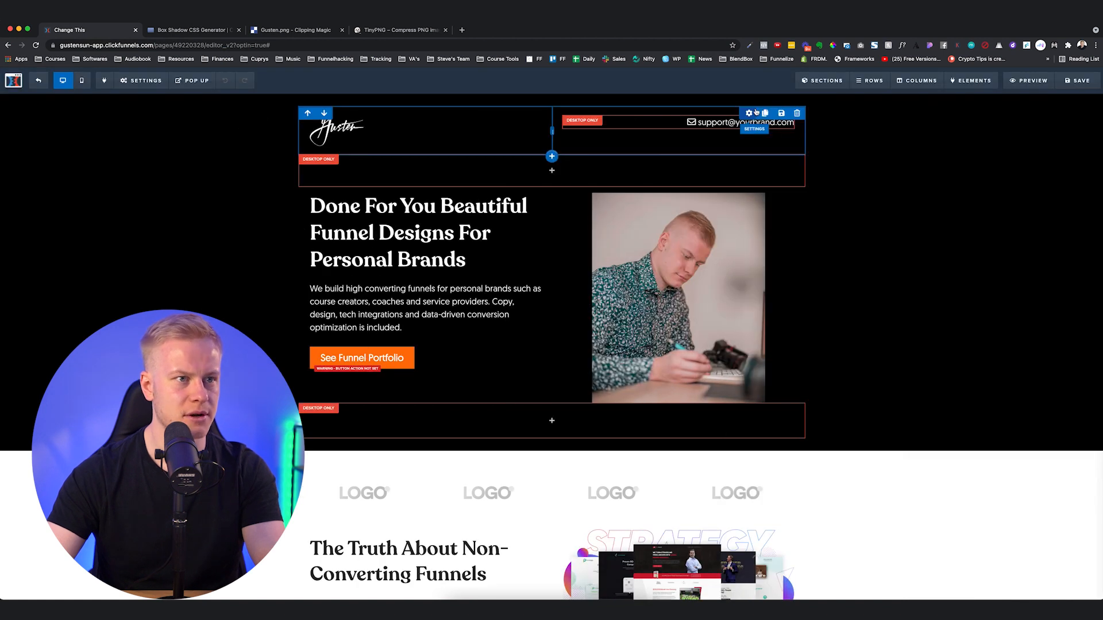
left_click(757, 112)
left_click_drag(1019, 368, 1006, 347)
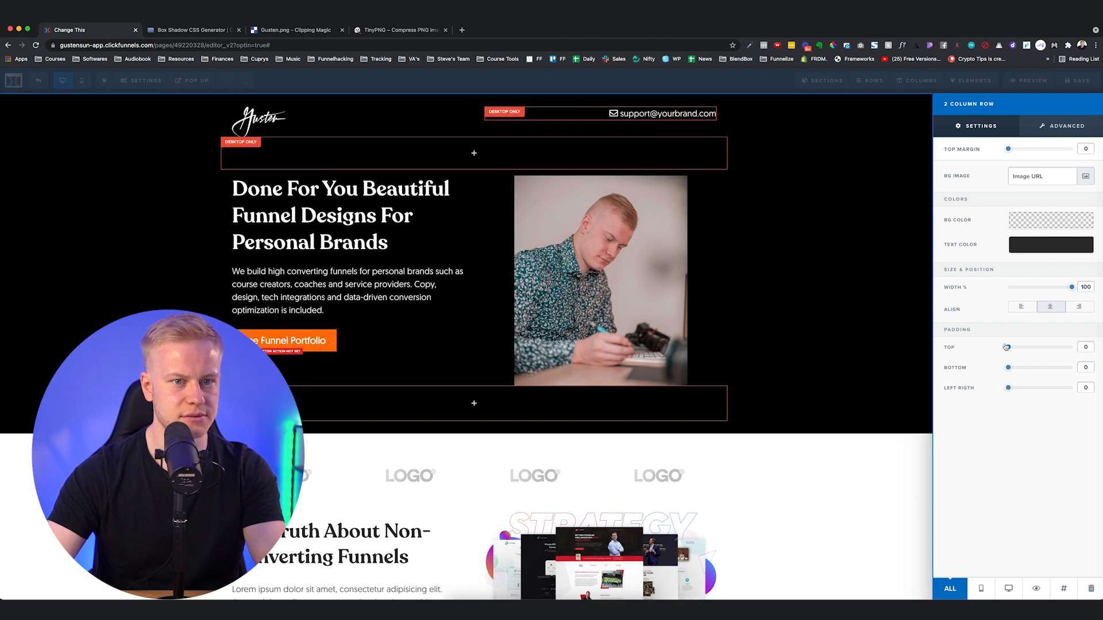
left_click(803, 241)
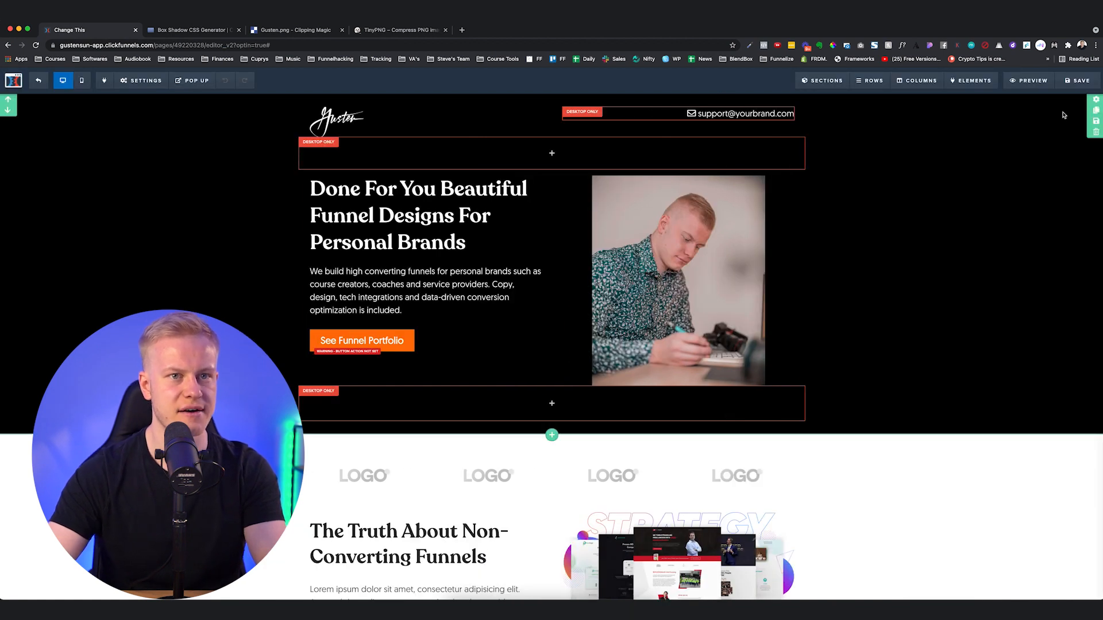
- In the mobile view, duplicate the hero headline, making the upper one mobile only and the lower one desktop only
mouse_move(741, 114)
left_click(82, 81)
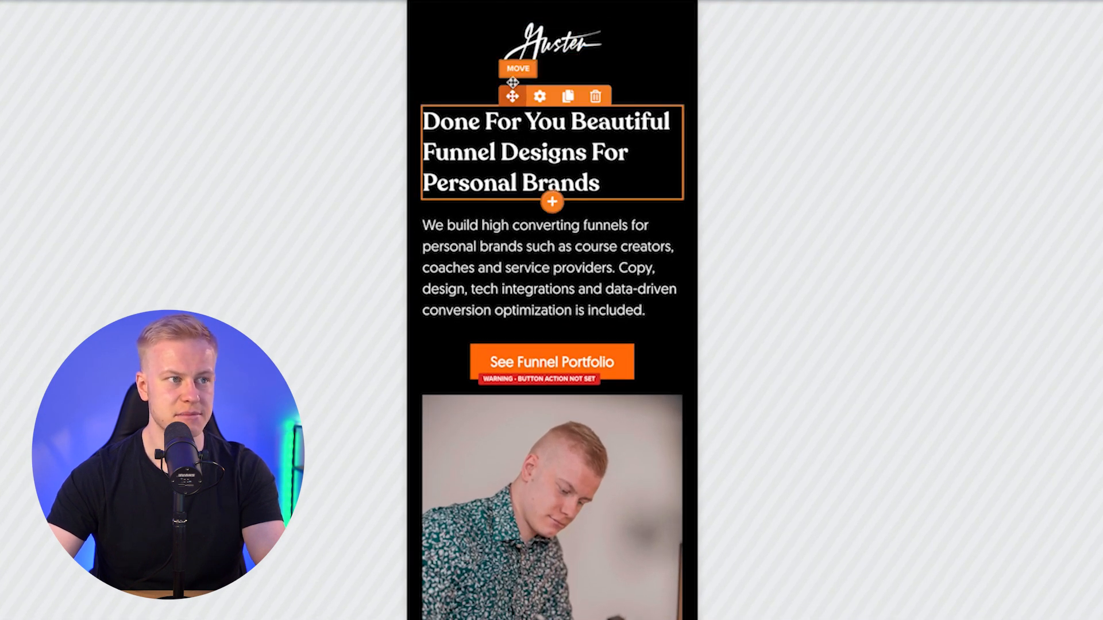
left_click(543, 99)
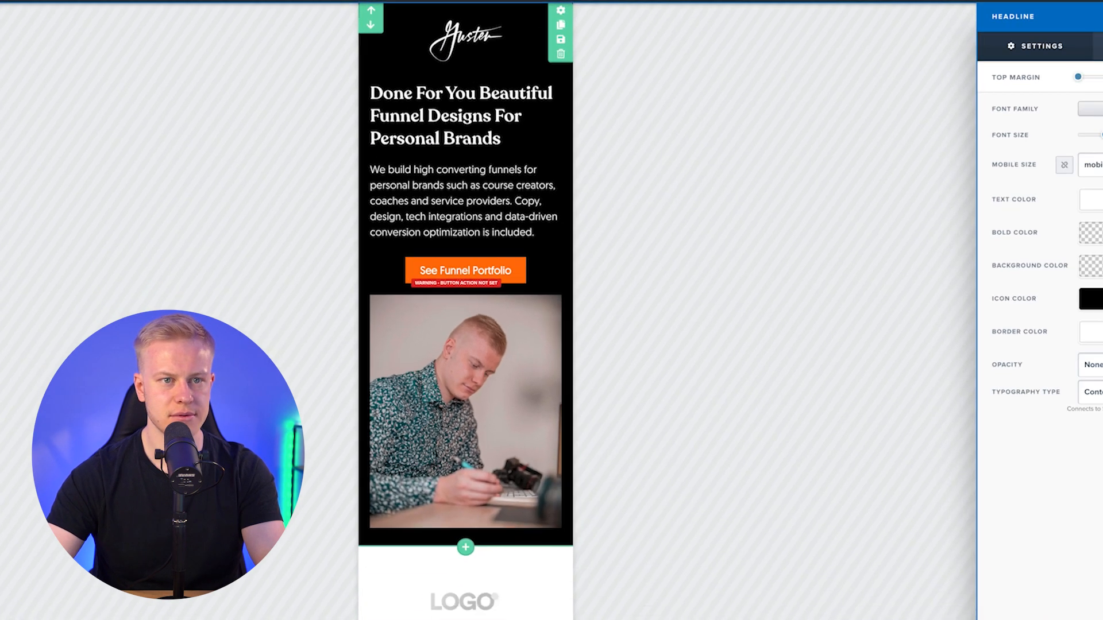
left_click(525, 108)
left_click(450, 68)
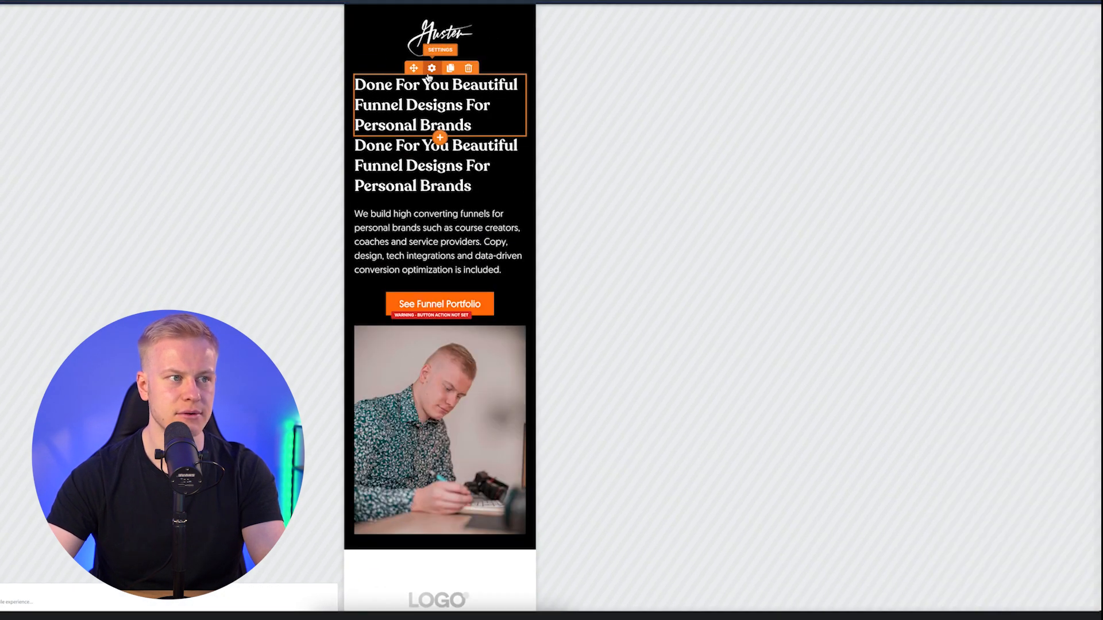
left_click(955, 596)
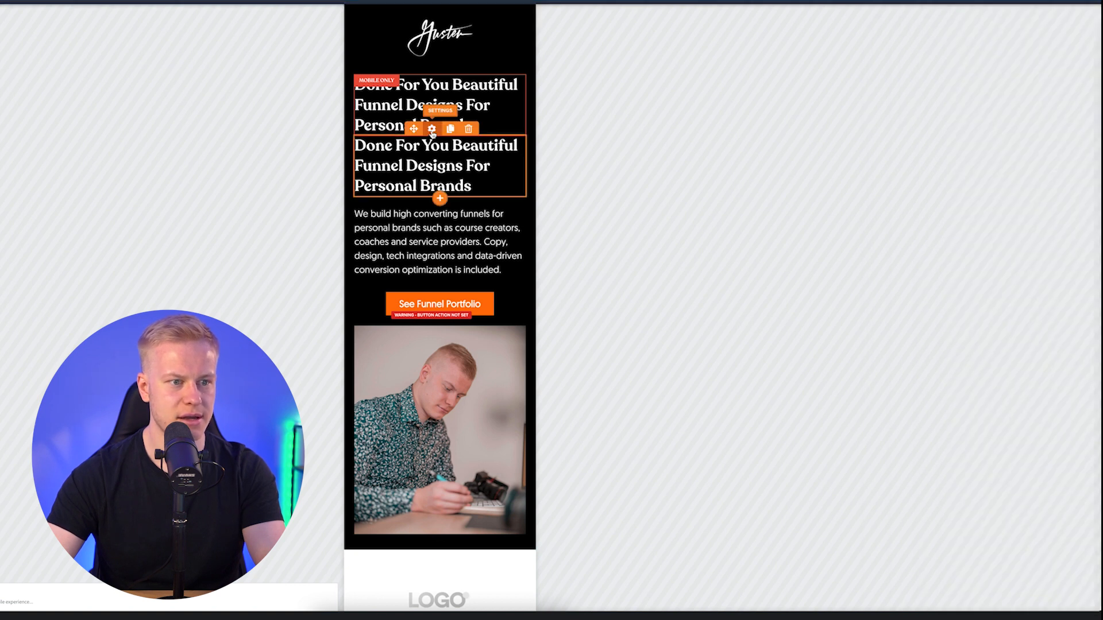
left_click(432, 129)
left_click(988, 598)
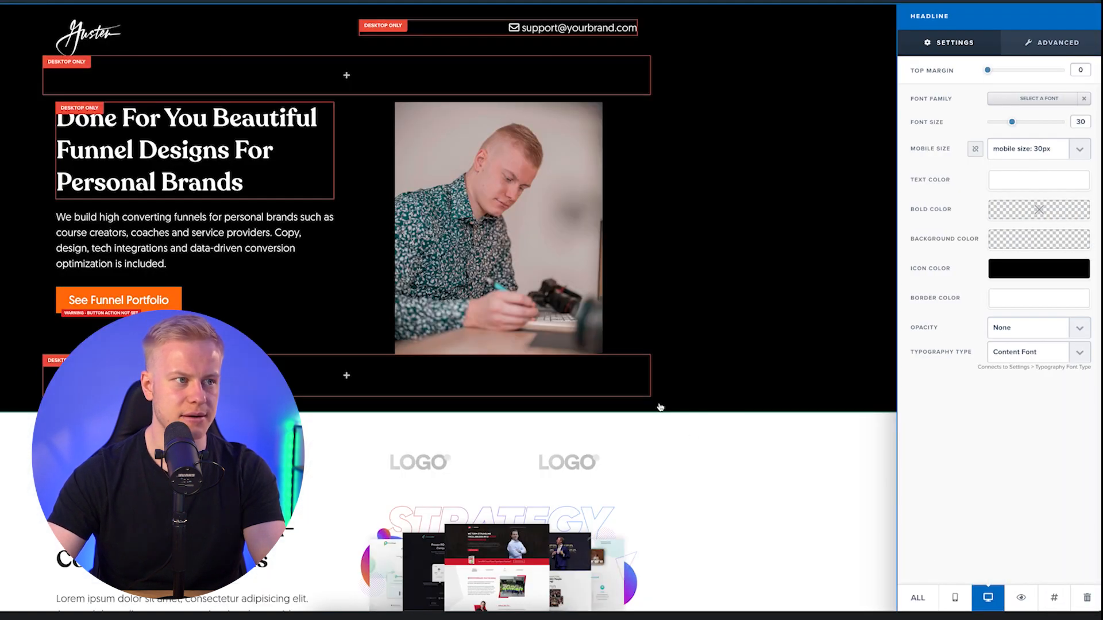
- Make the desktop-only hero headline show on all devices and set its mobile size to 36px
left_click(393, 214)
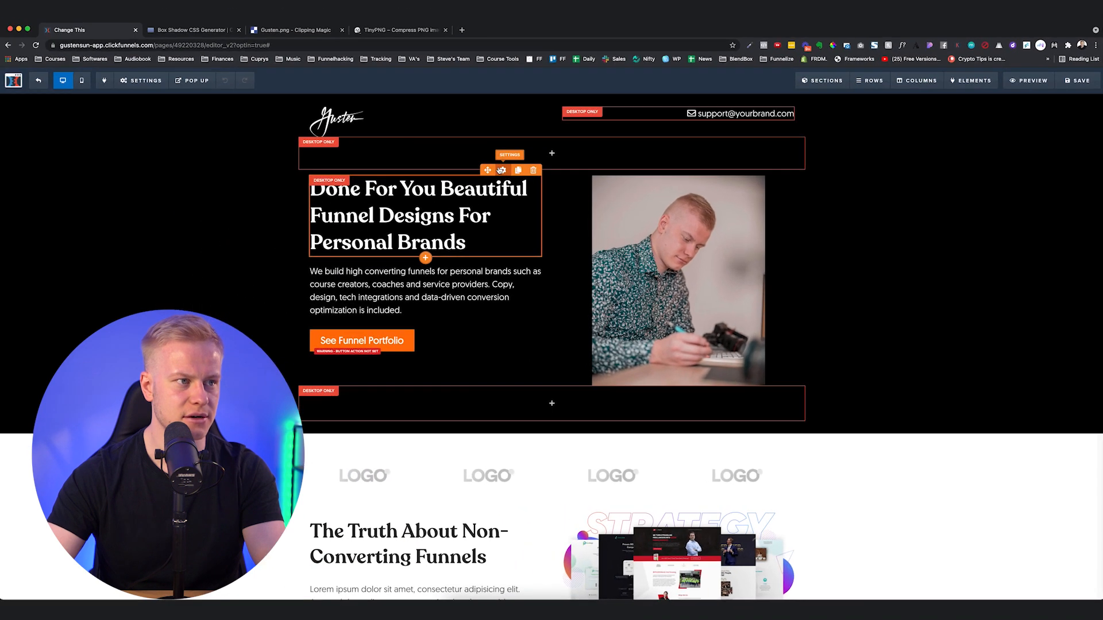
left_click(945, 590)
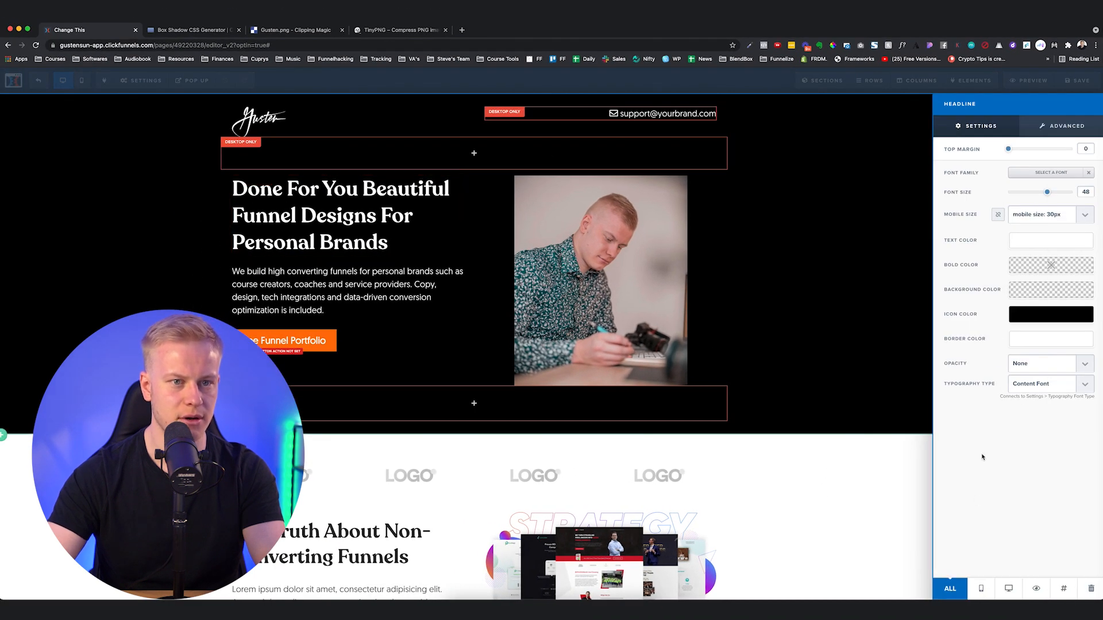
left_click(1046, 222)
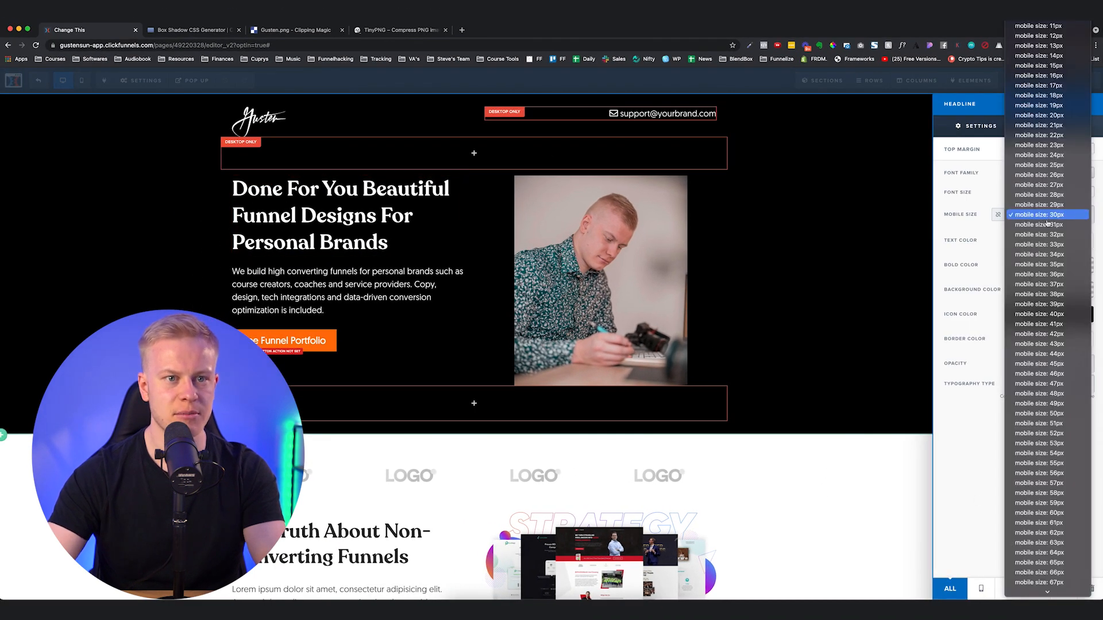
left_click(1049, 275)
- Delete the mobile-only copy of the hero headline in the mobile view
left_click(80, 80)
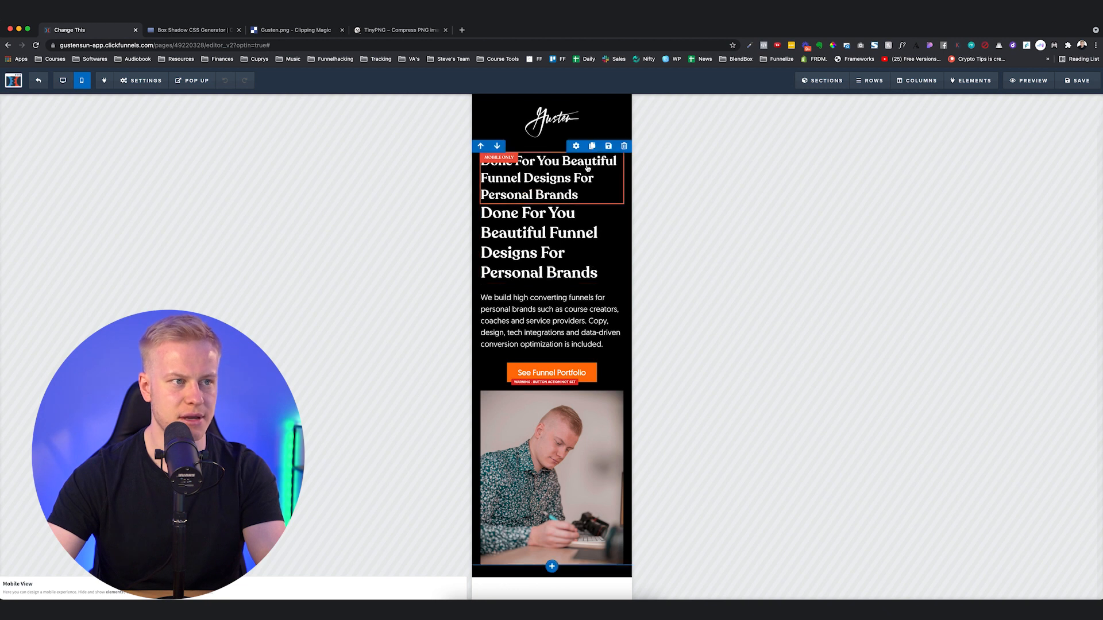
left_click(576, 149)
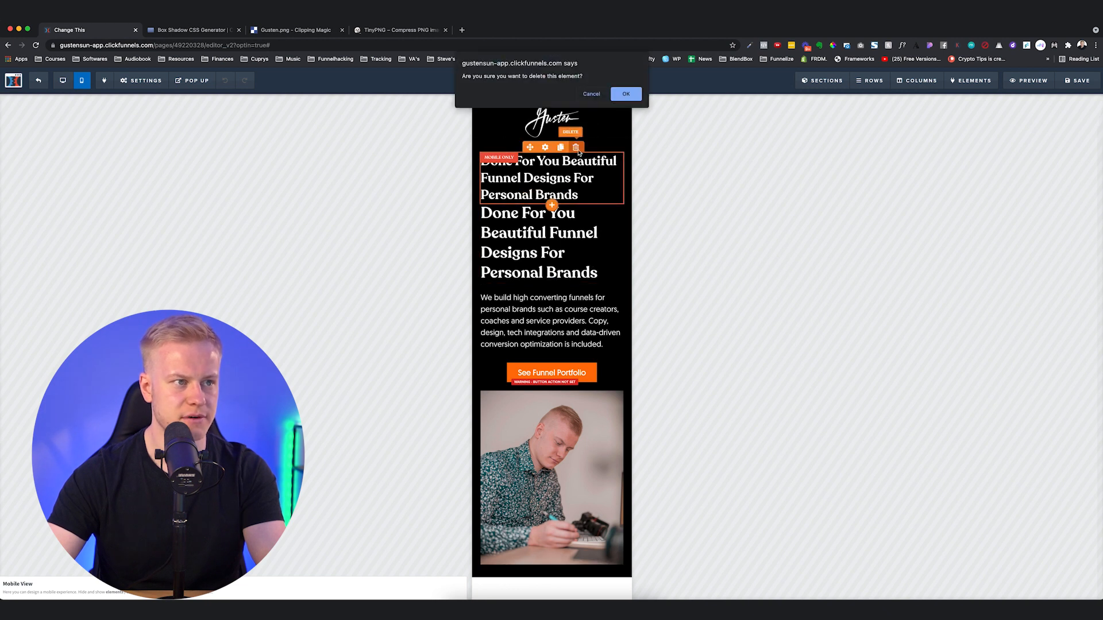
left_click(630, 98)
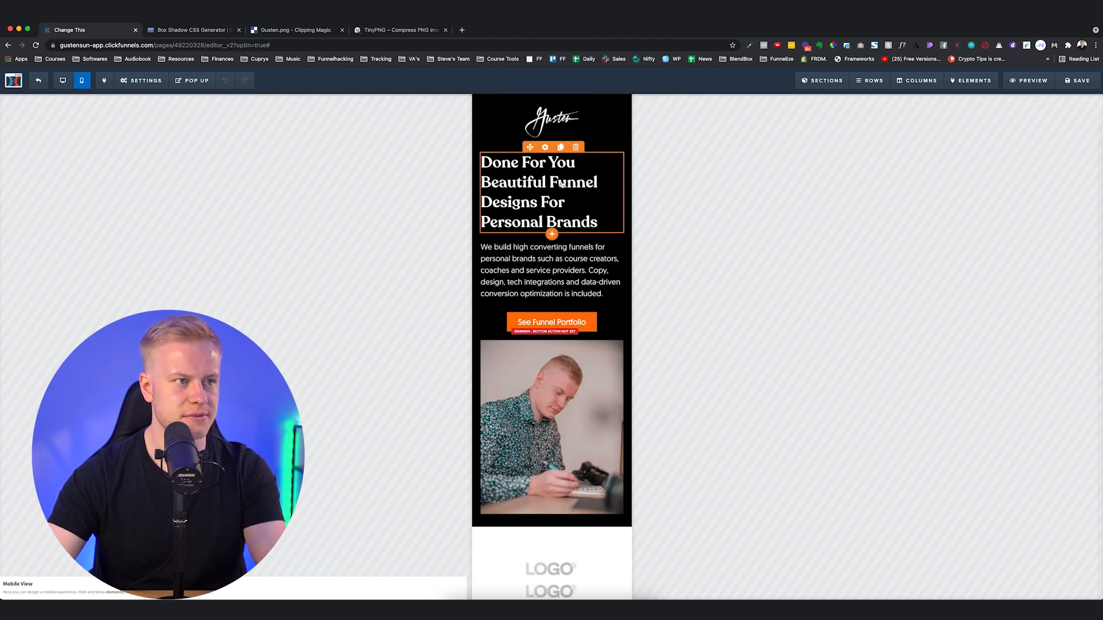
- Try a mobile size of 32px for the remaining hero headline and settle on 30px
left_click(552, 162)
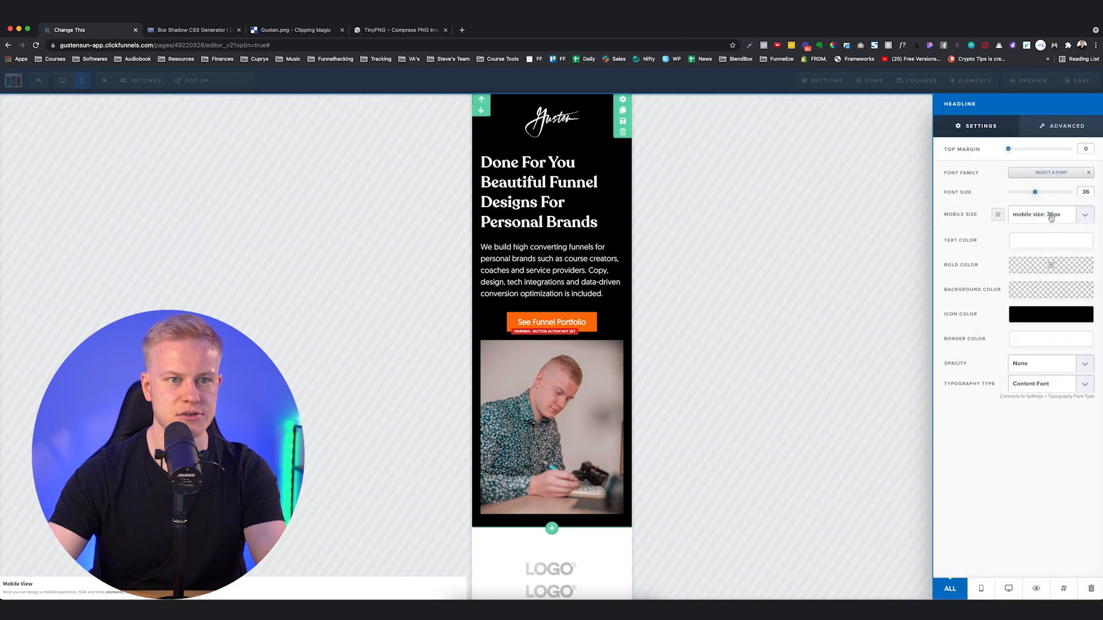
left_click(1050, 217)
left_click(1047, 124)
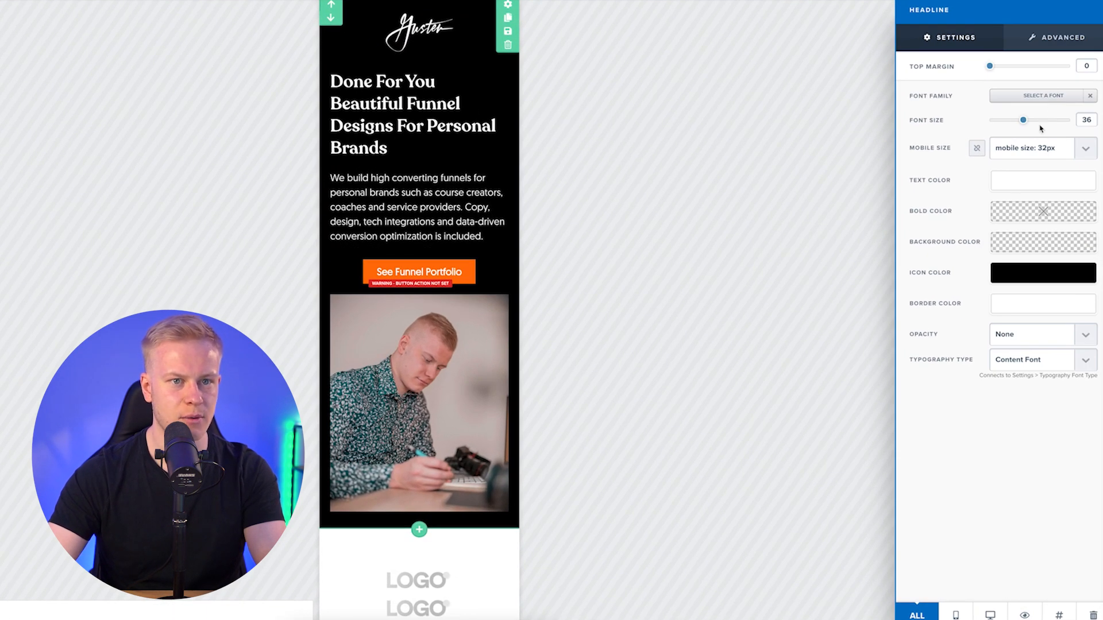
left_click(1019, 158)
left_click(1027, 127)
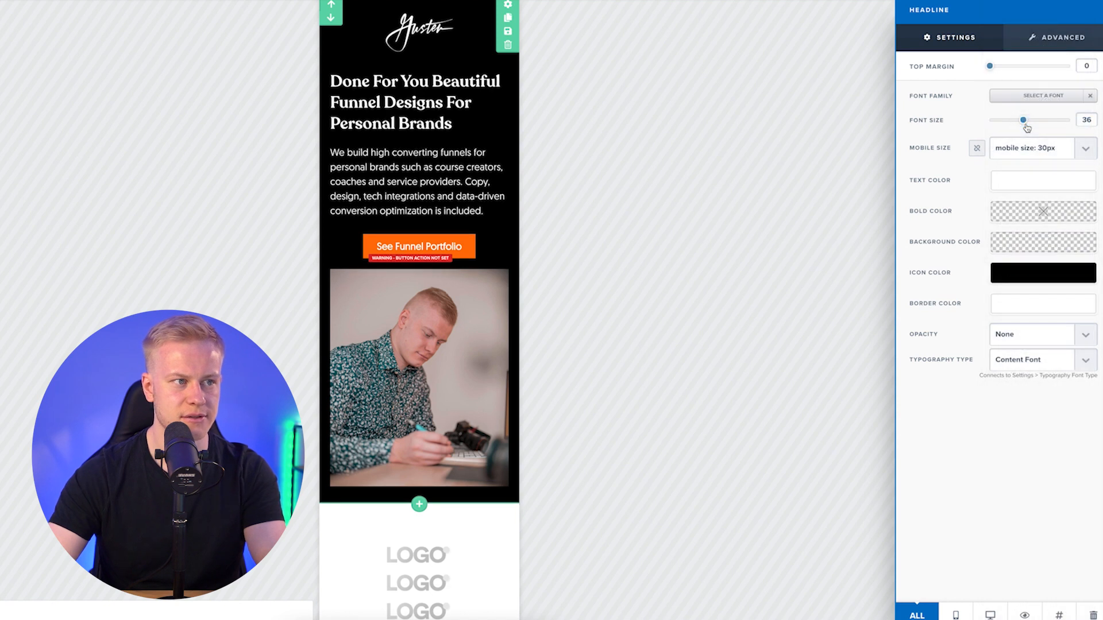
- Try mobile sizes of 26px and 28px for the hero headline and return it to 30px
left_click(1003, 150)
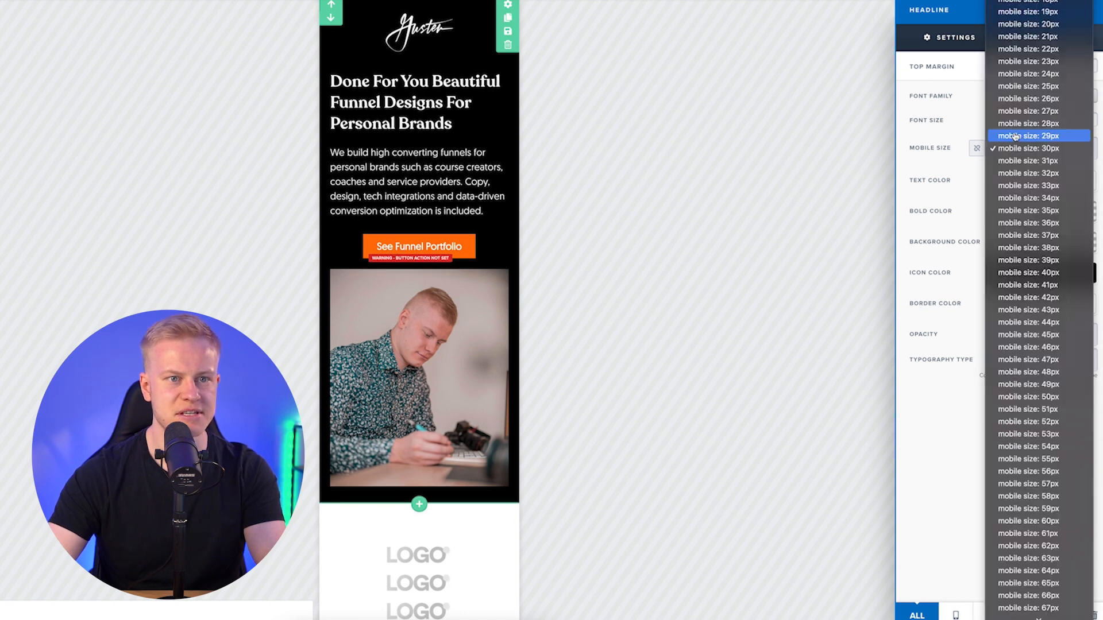
left_click(1021, 102)
left_click(1034, 153)
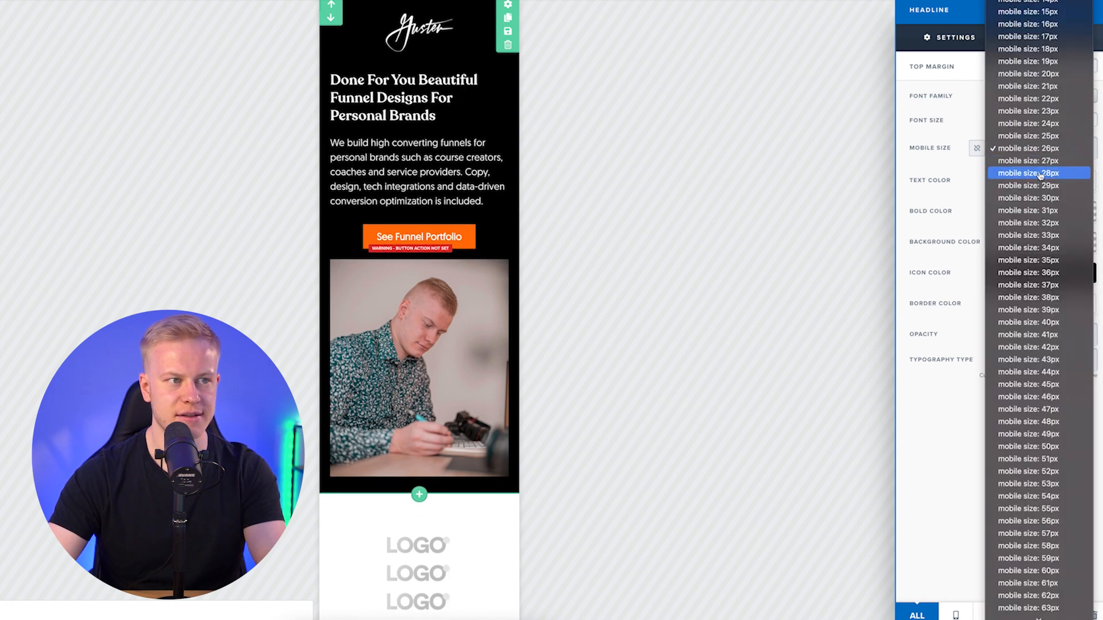
left_click(1028, 173)
left_click(1036, 155)
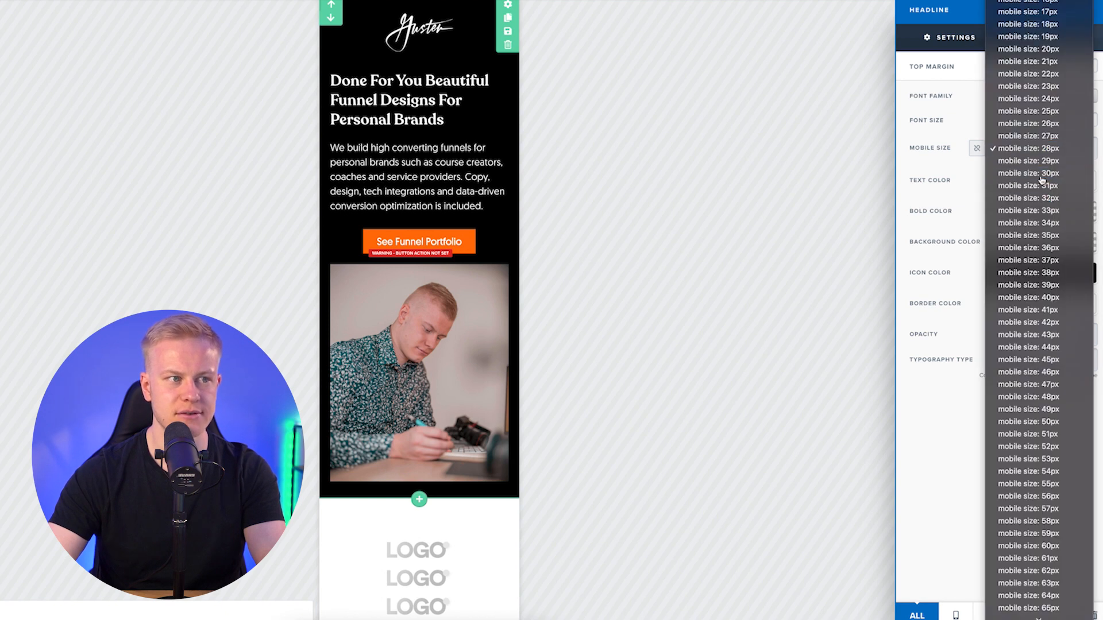
left_click(1041, 174)
left_click(427, 203)
- Reduce the mobile size of the headline below the megaphone icon
scroll(407, 429, "down", 5)
scroll(402, 431, "up", 5)
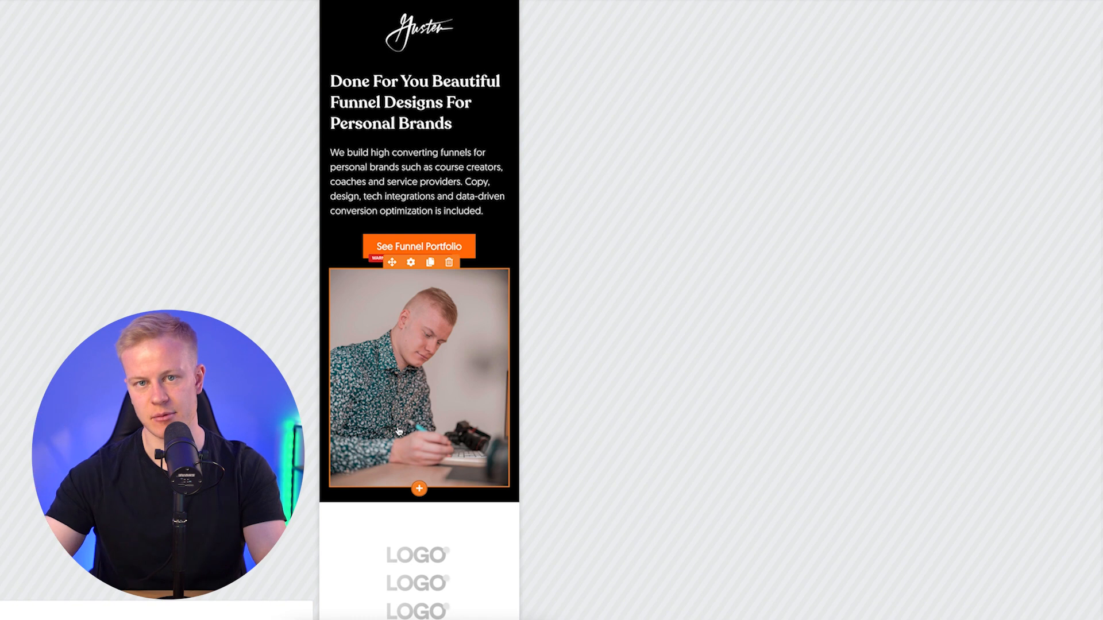
scroll(400, 437, "down", 5)
scroll(400, 442, "up", 5)
scroll(419, 350, "down", 7)
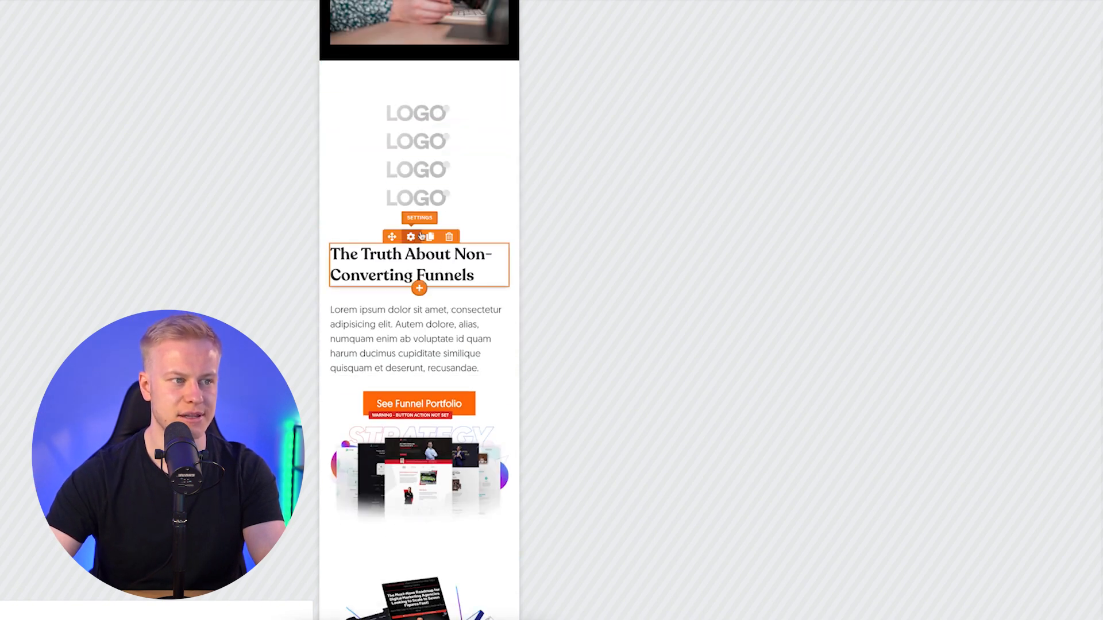
left_click(422, 237)
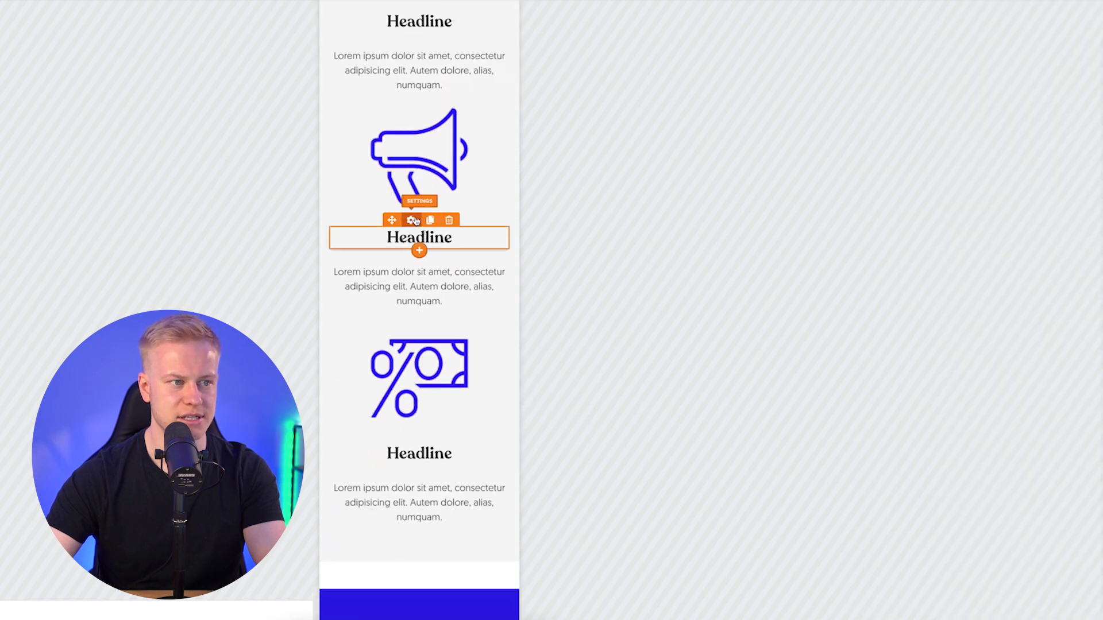
left_click(1039, 151)
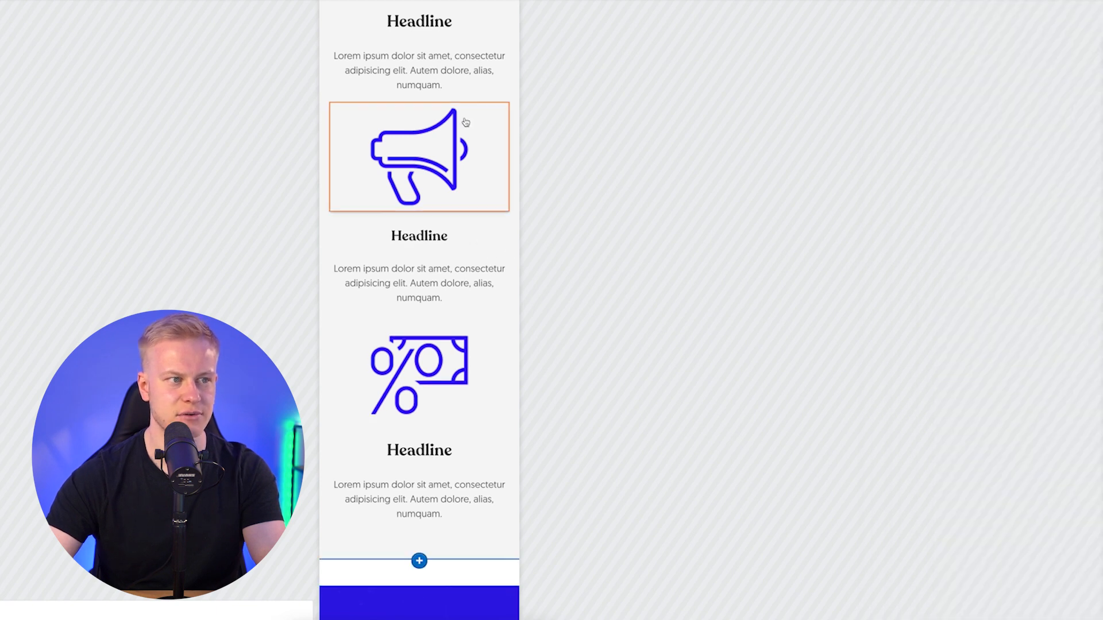
- Open the mobile size options for the headline below the envelope-and-funnel icon
scroll(428, 349, "up", 5)
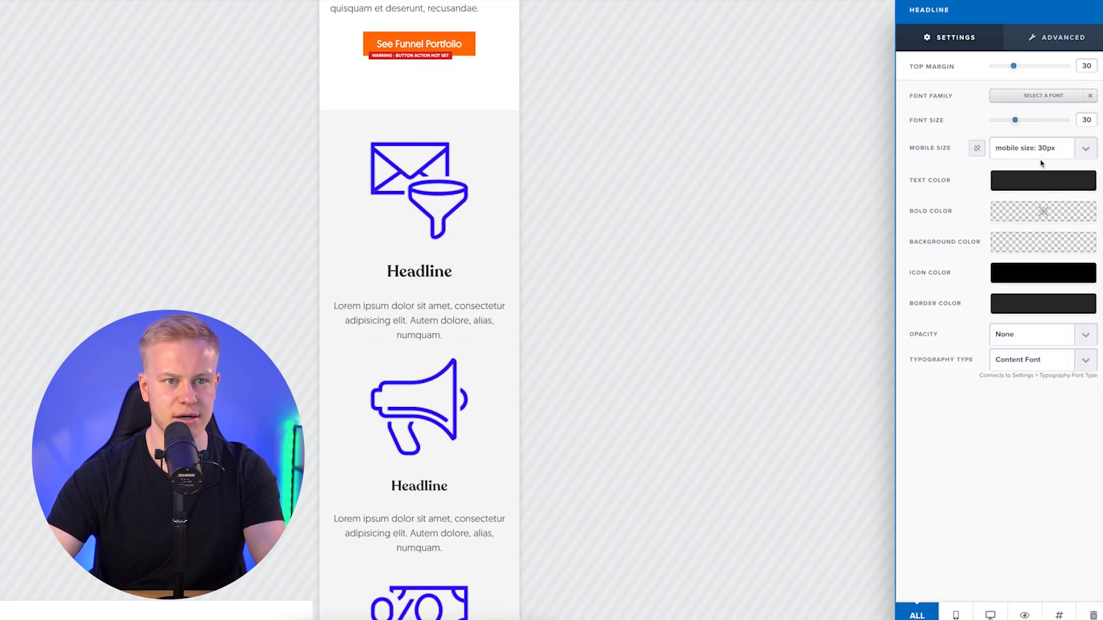
left_click(1041, 154)
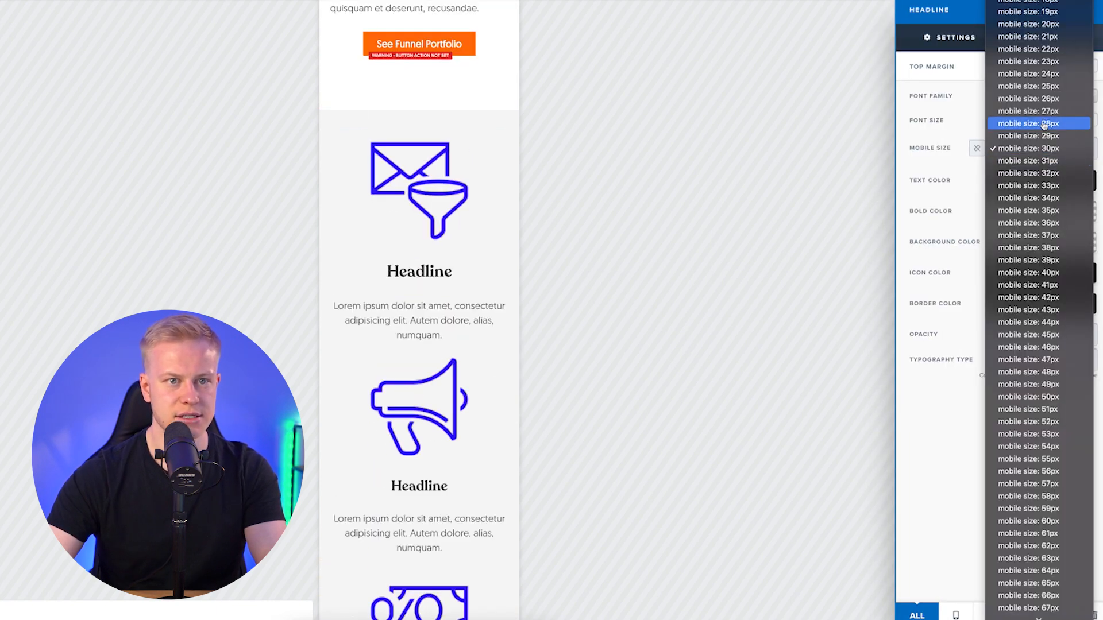
left_click(479, 248)
scroll(448, 345, "down", 2)
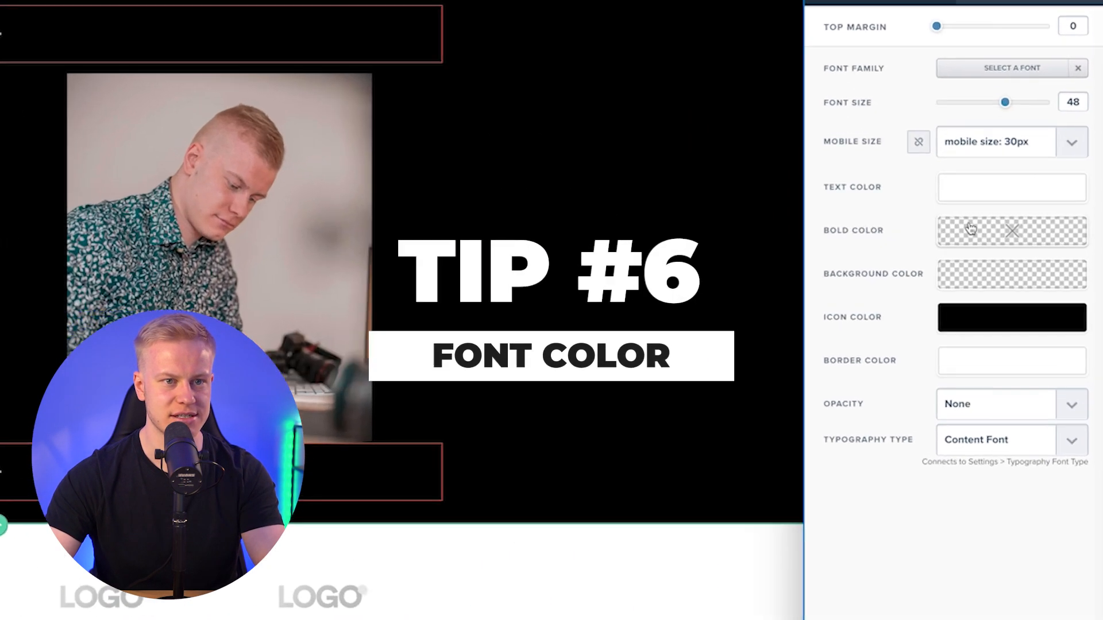
- Set the hero headline's bold color to orange and make the words "Funnel Designs" bold
left_click(1051, 241)
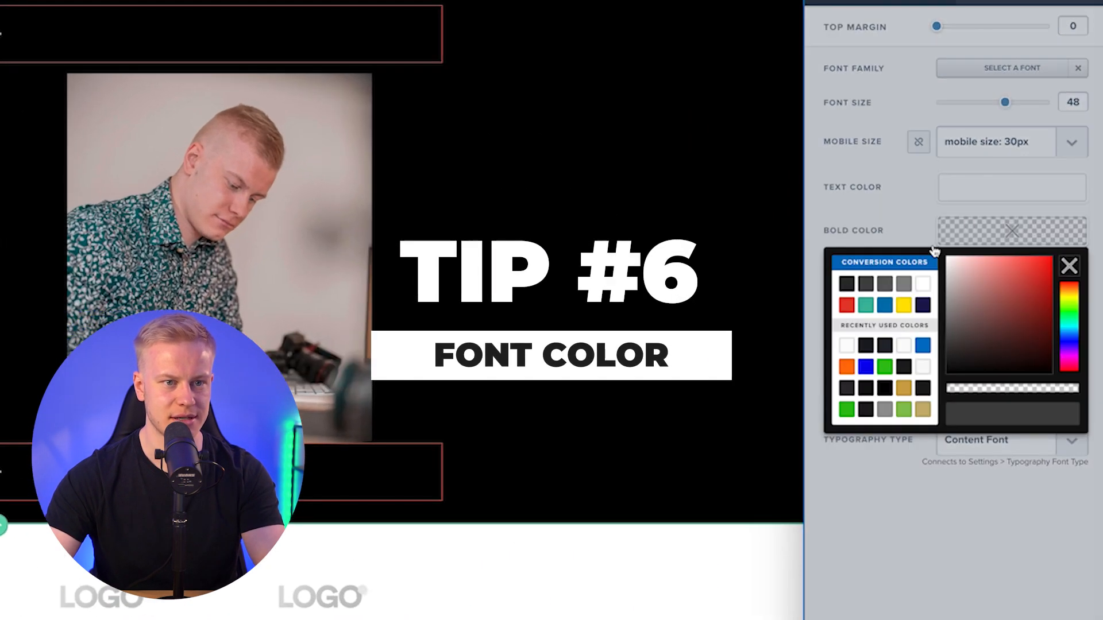
left_click(846, 367)
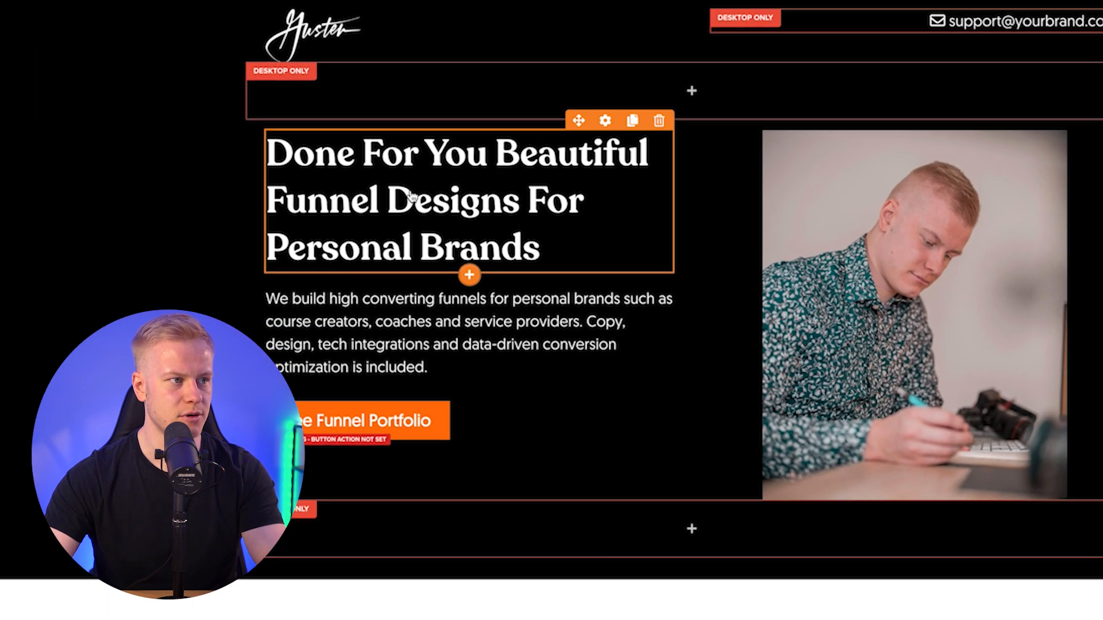
left_click(343, 221)
left_click_drag(345, 211, 594, 201)
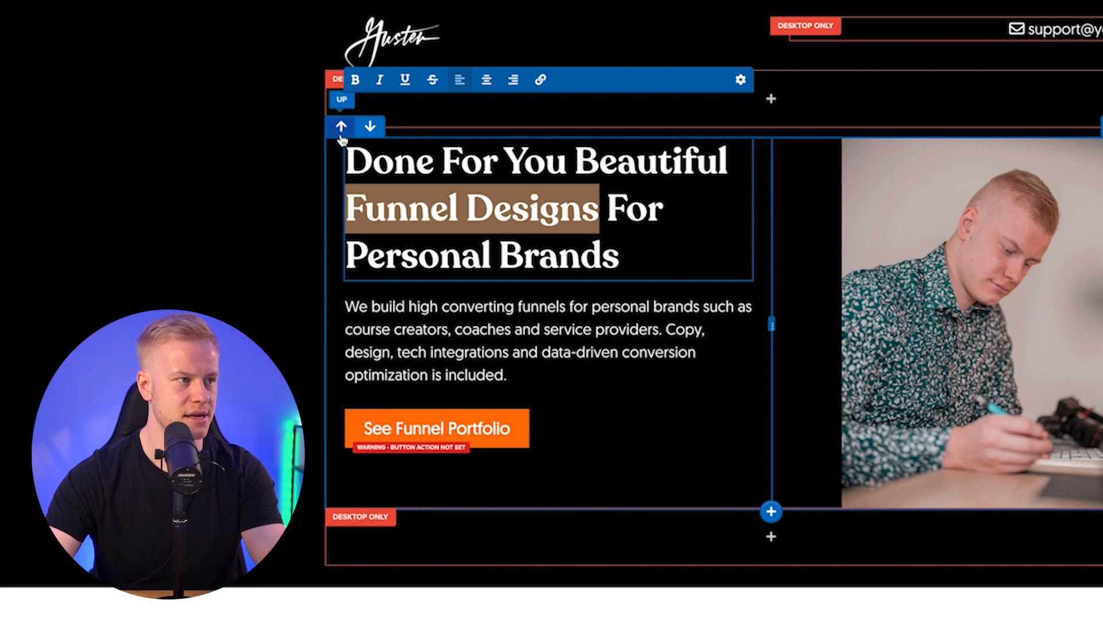
left_click(229, 202)
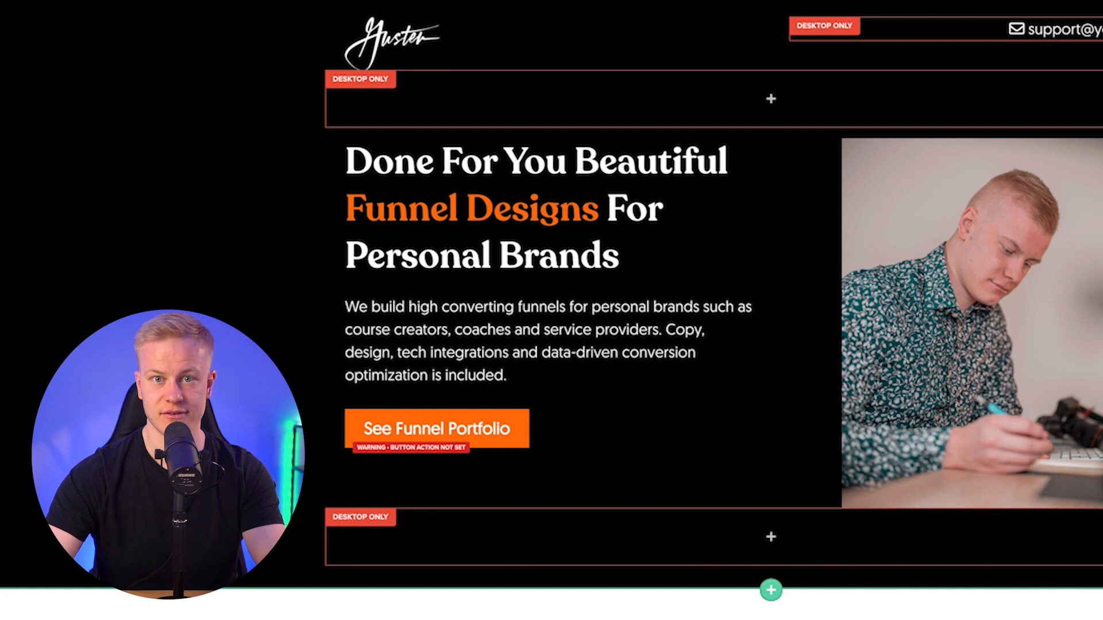
- Copy the background image URL from the settings of the "See What Others Are Saying About Us" section
scroll(653, 216, "down", 2)
scroll(653, 216, "up", 2)
left_click(653, 216)
scroll(935, 180, "down", 15)
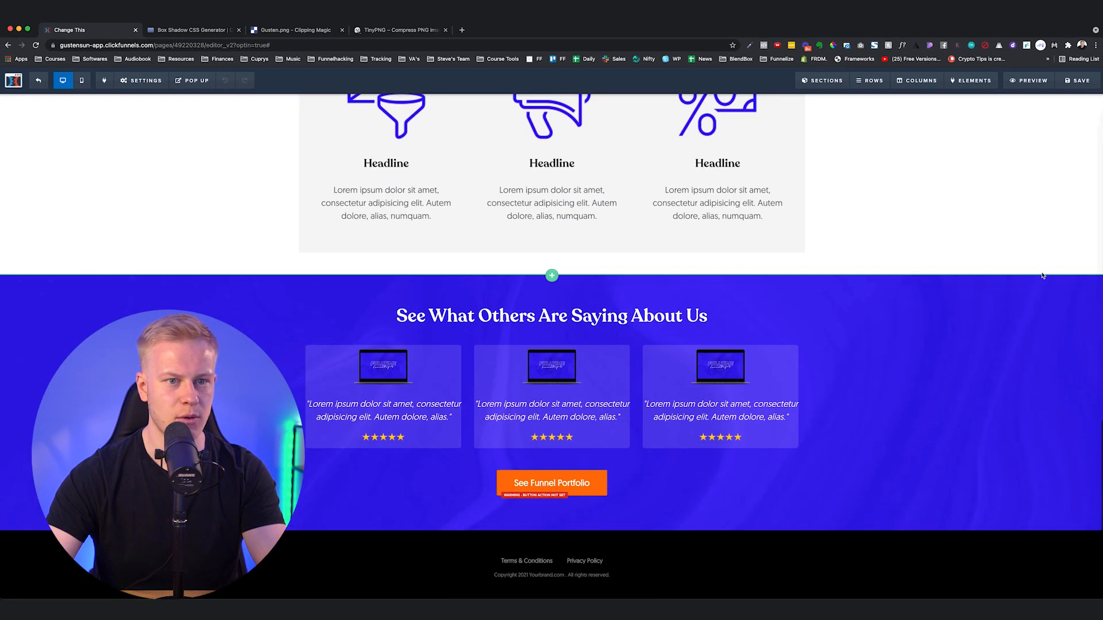
left_click(1042, 276)
triple_click(1018, 173)
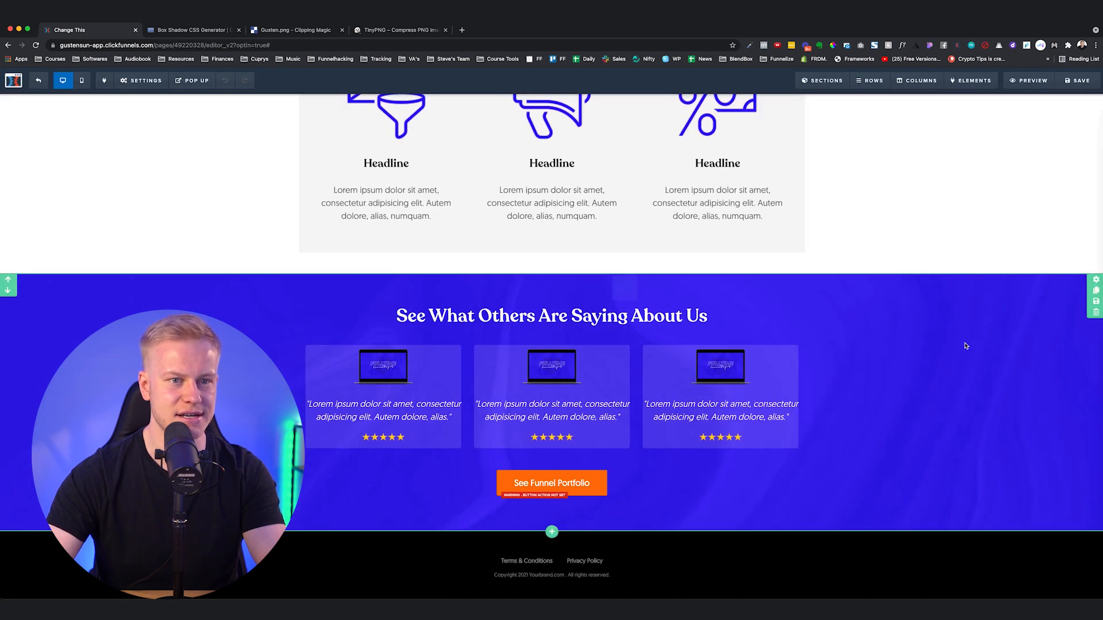
- Set the hero section's background image to the copied Funnel-Background image URL
scroll(1028, 287, "up", 20)
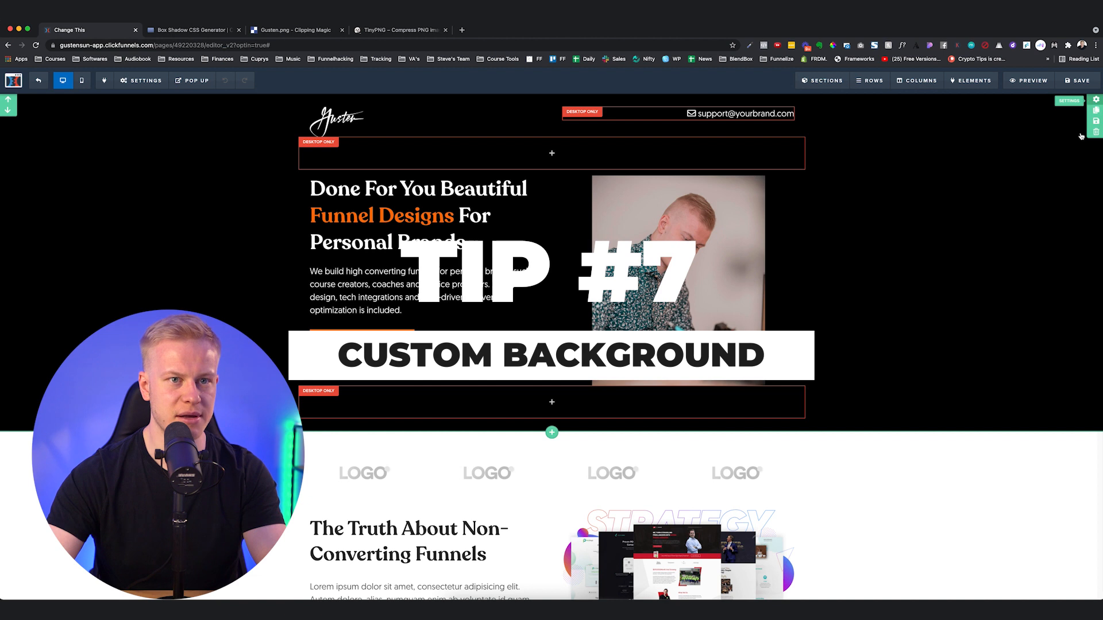
left_click(1094, 100)
left_click(1048, 175)
key("ctrl+v")
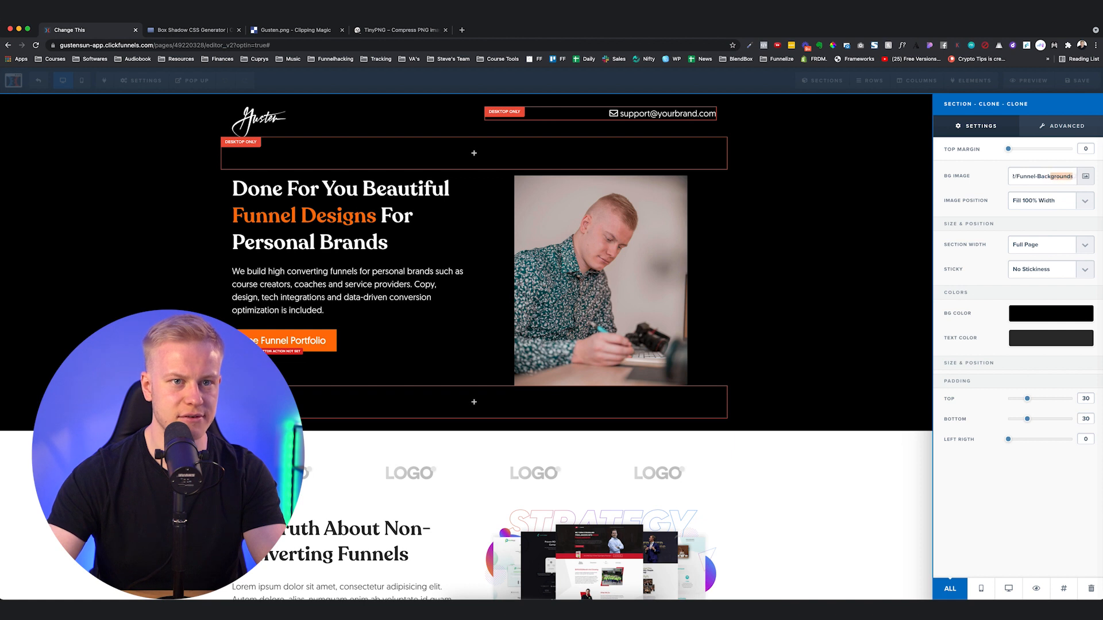
left_click_drag(1028, 177, 1074, 176)
left_click(1021, 176)
key("super+v")
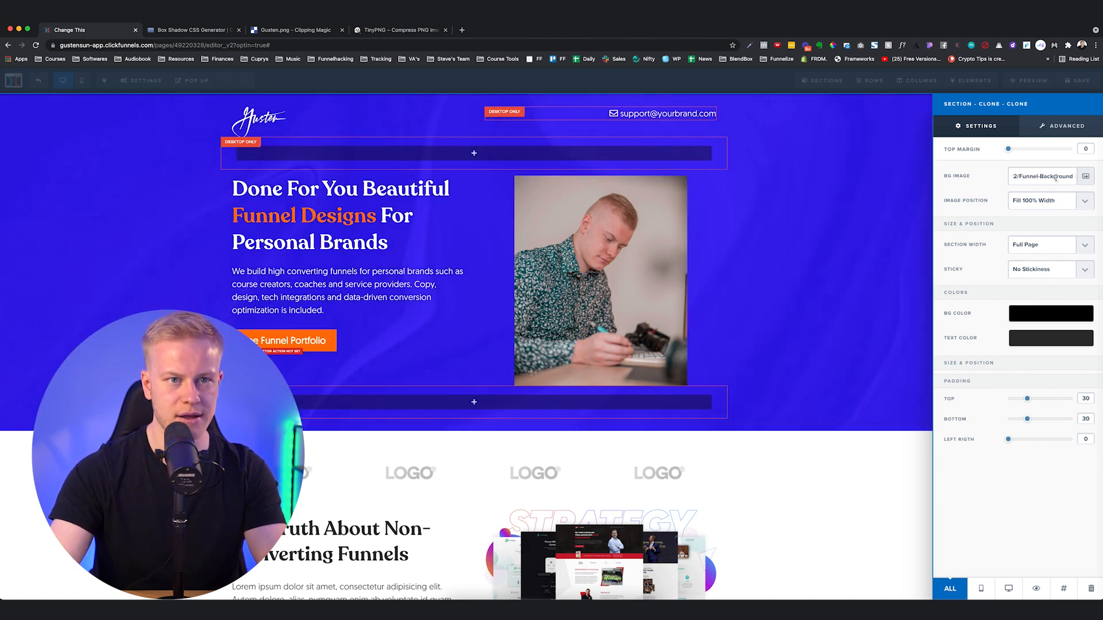
triple_click(1041, 176)
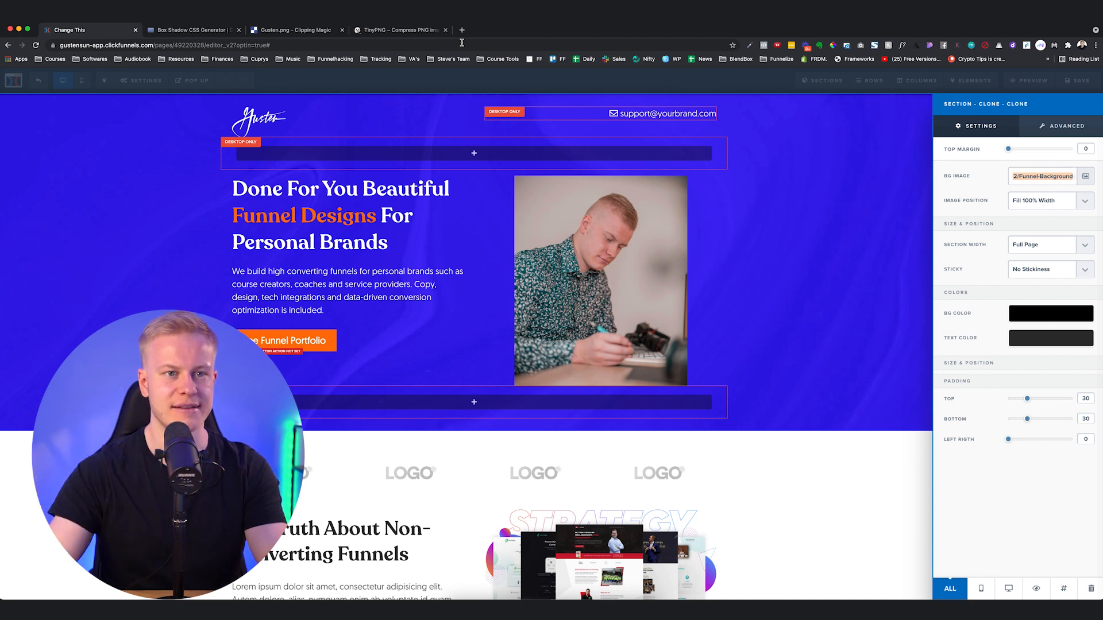
left_click(1035, 175)
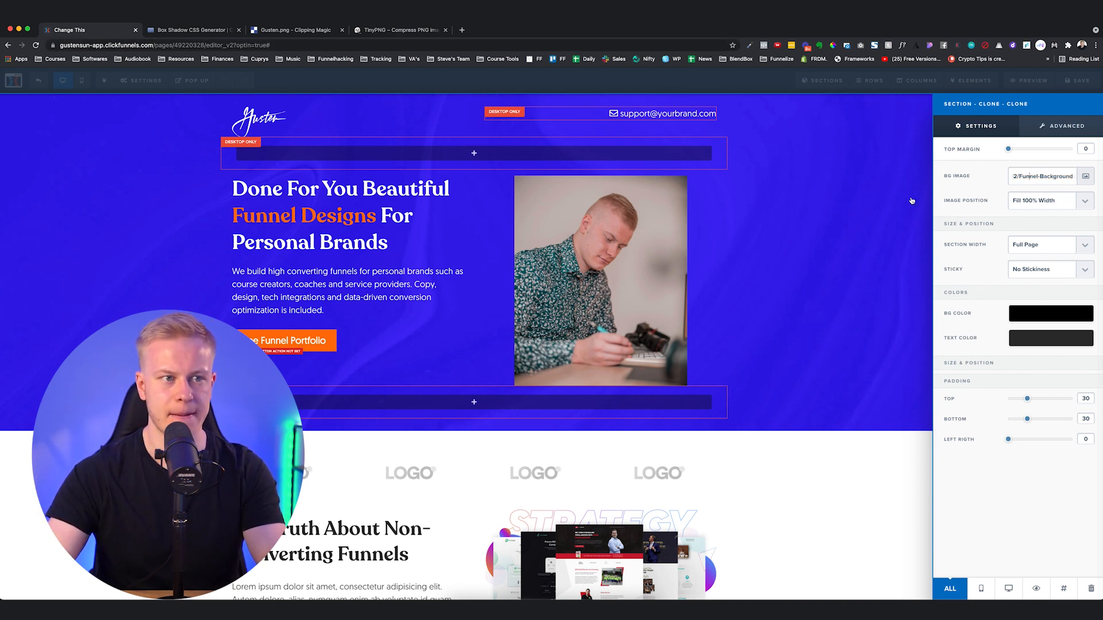
left_click(750, 151)
- Compare the hero with the testimonials section and try the Fill 100% Width & Height image position on the hero background
scroll(872, 310, "down", 15)
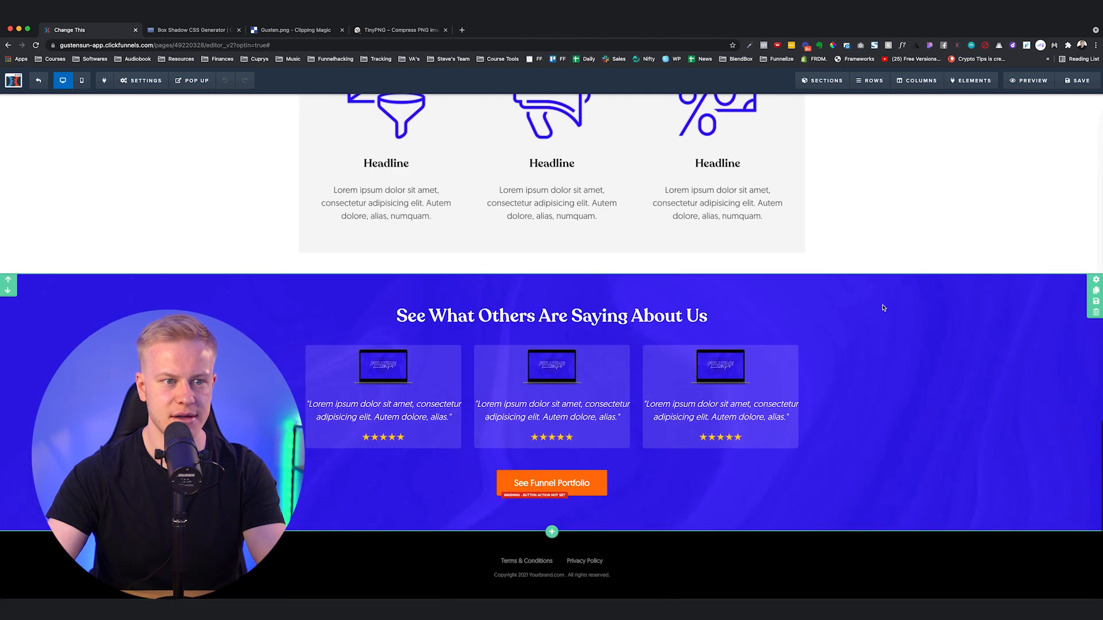
scroll(896, 307, "up", 10)
scroll(907, 301, "up", 10)
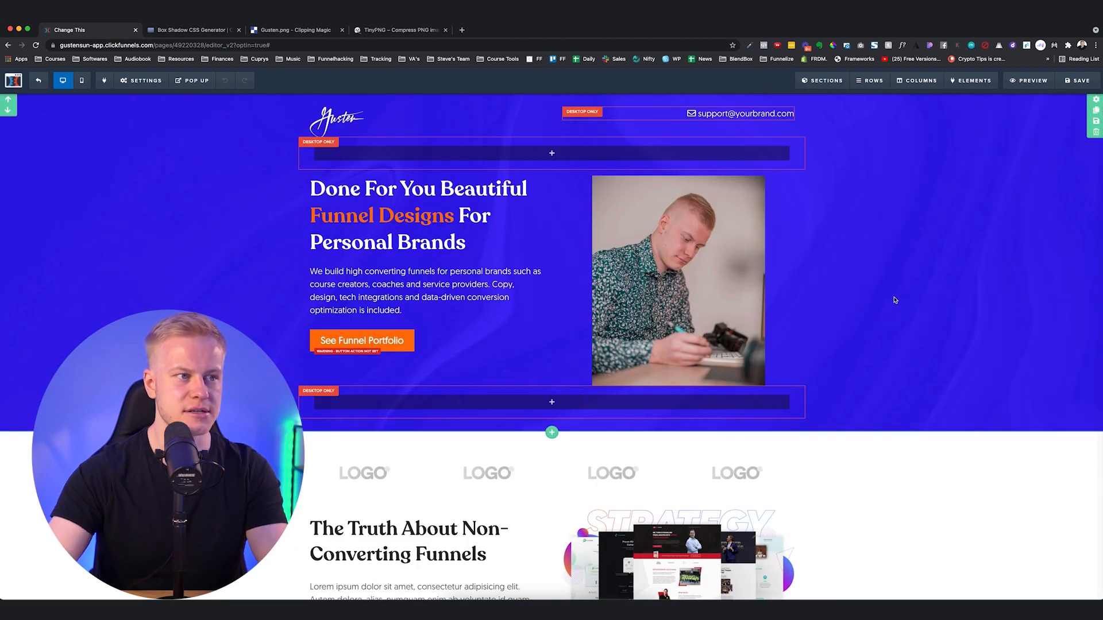
left_click(1087, 101)
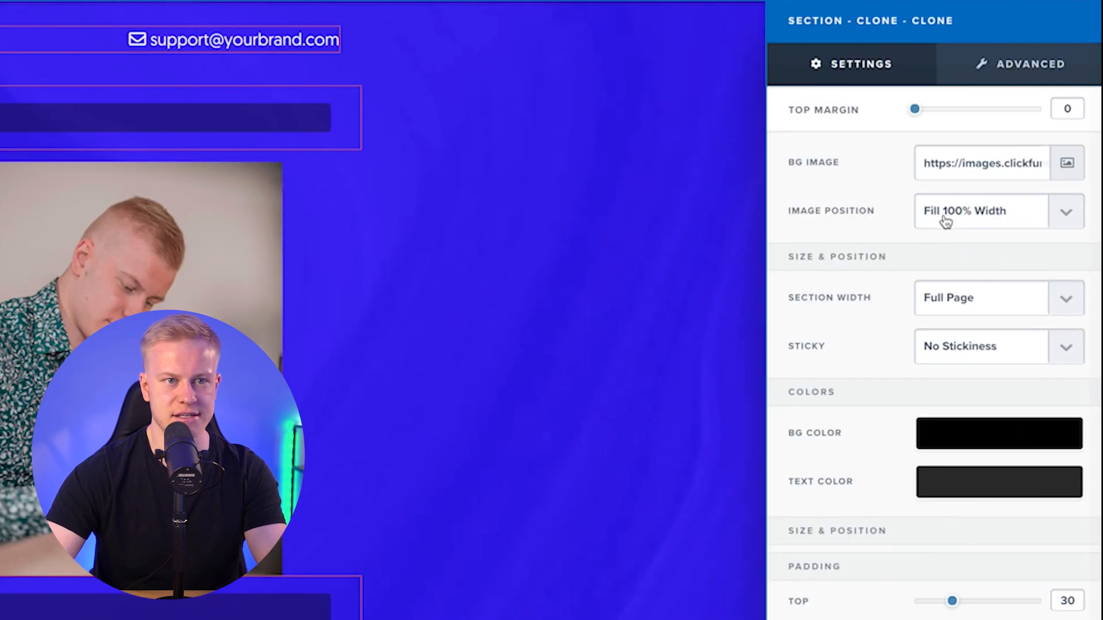
left_click(945, 223)
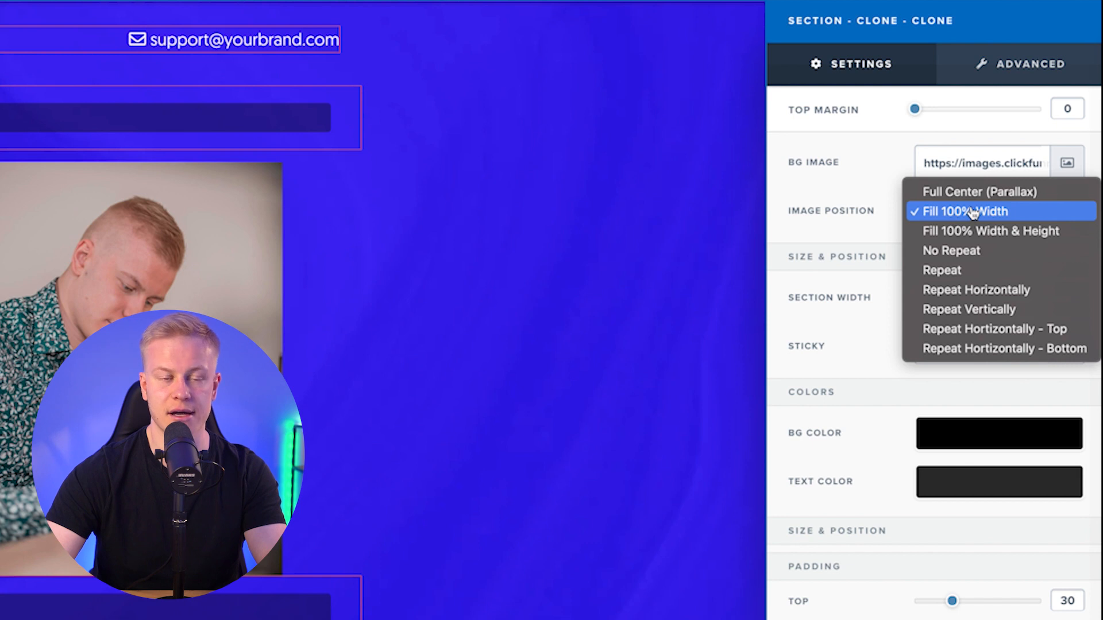
left_click(965, 230)
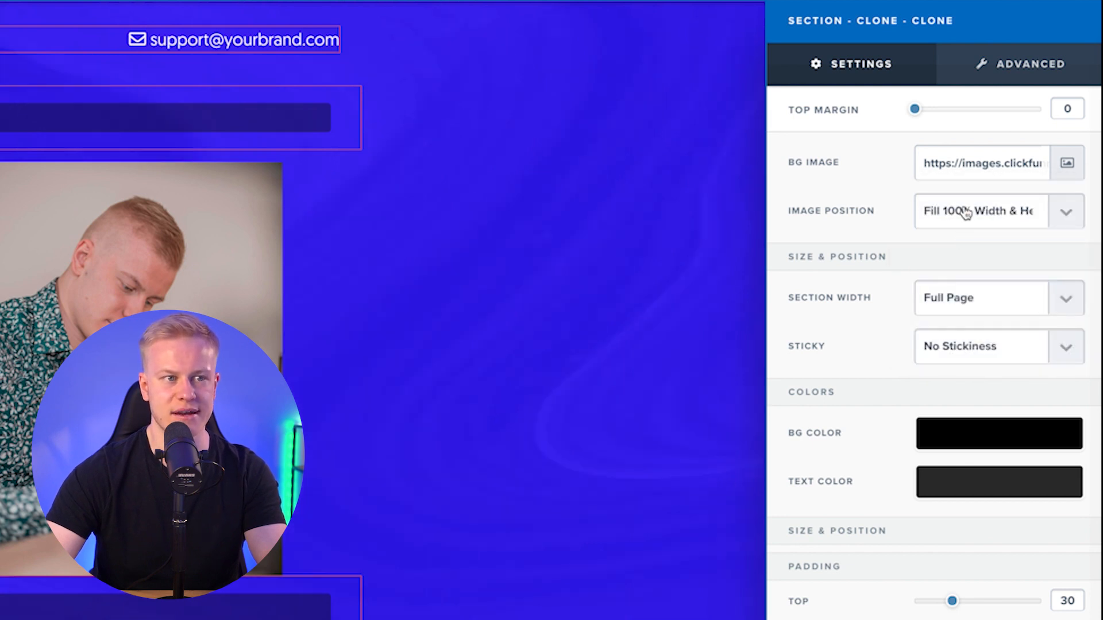
left_click(964, 211)
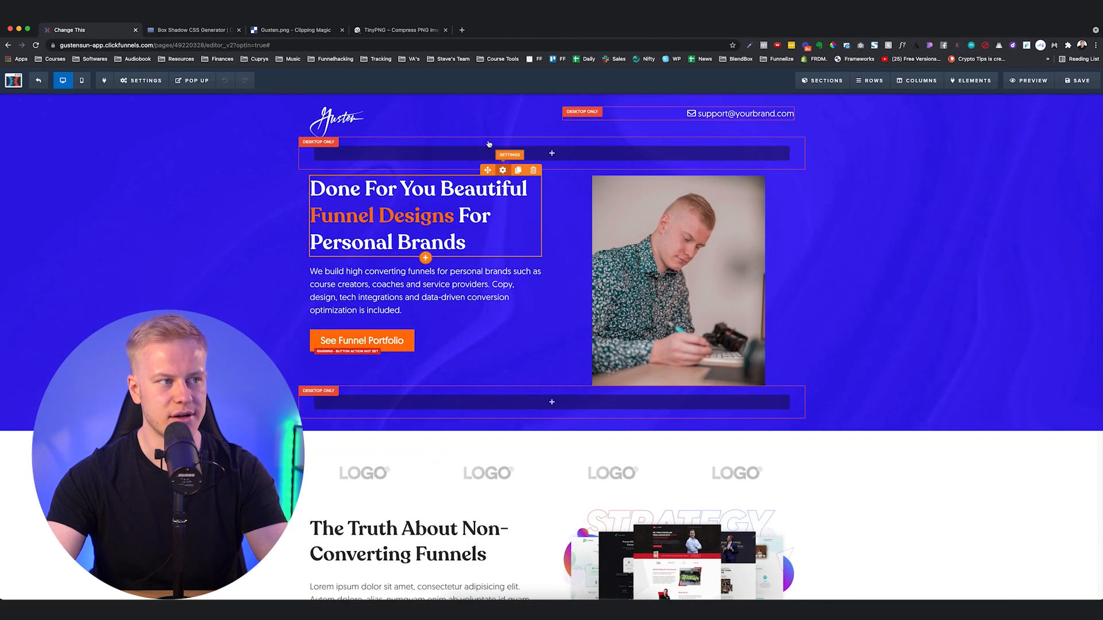
- Set the hero headline's bold color to white
left_click(502, 170)
left_click(1019, 271)
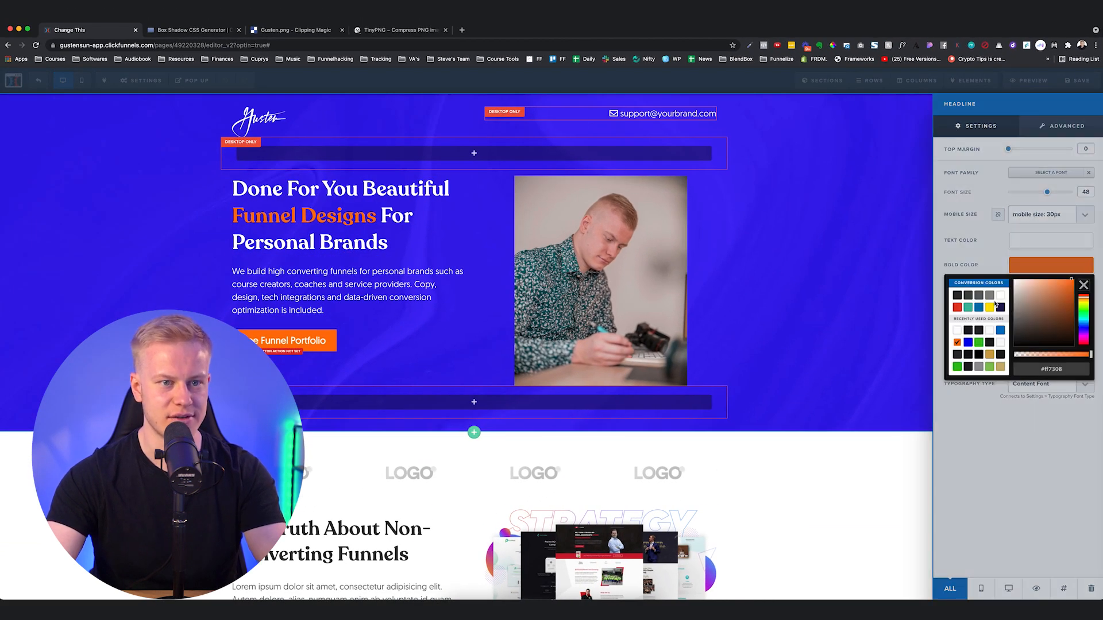
left_click(1000, 296)
left_click(791, 229)
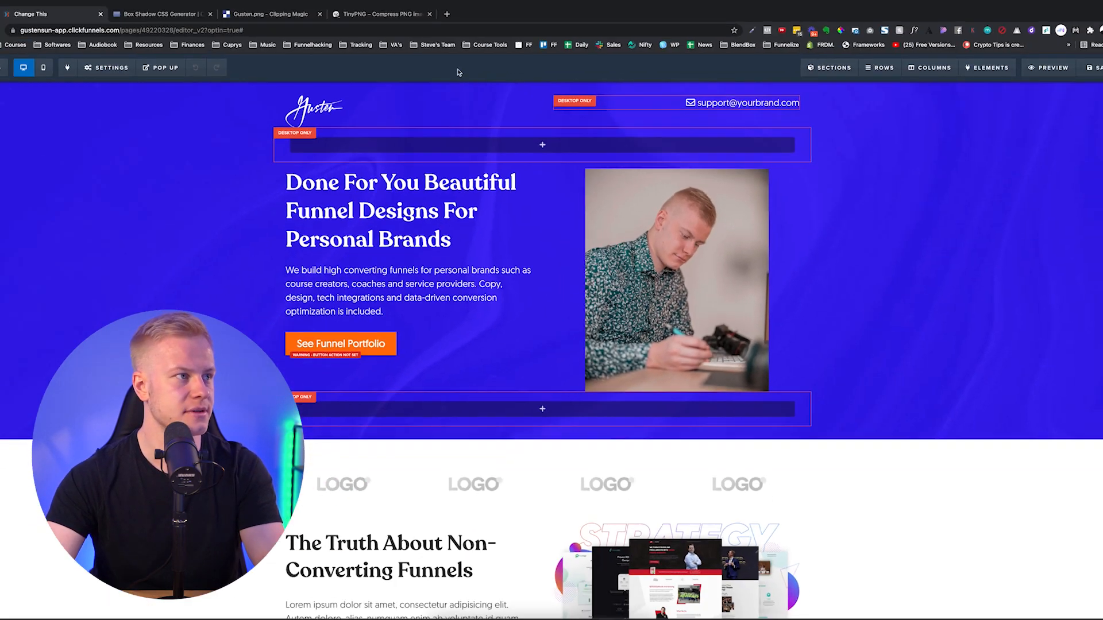
- Switch to Clipping Magic, mark the man in Gusten.png as foreground and the white area around him as background, and preview the cutout
left_click(286, 16)
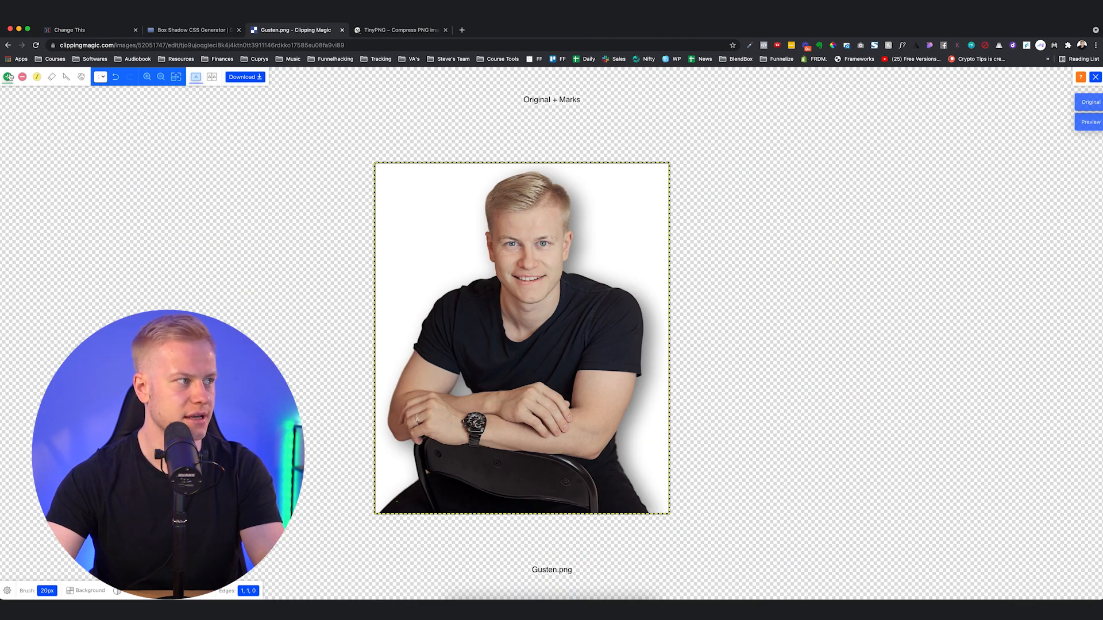
mouse_move(551, 217)
left_mouse_down()
mouse_move(520, 316)
mouse_move(505, 454)
mouse_move(557, 482)
left_mouse_up()
mouse_move(456, 504)
left_mouse_down()
mouse_move(565, 497)
mouse_move(577, 349)
mouse_move(425, 348)
left_mouse_up()
mouse_move(420, 389)
left_mouse_down()
mouse_move(494, 422)
mouse_move(532, 322)
mouse_move(535, 247)
left_mouse_up()
mouse_move(474, 170)
left_mouse_down()
mouse_move(431, 244)
mouse_move(352, 338)
left_mouse_up()
left_click_drag(370, 253, 412, 161)
mouse_move(588, 161)
left_mouse_down()
mouse_move(658, 301)
mouse_move(658, 379)
mouse_move(639, 417)
left_mouse_up()
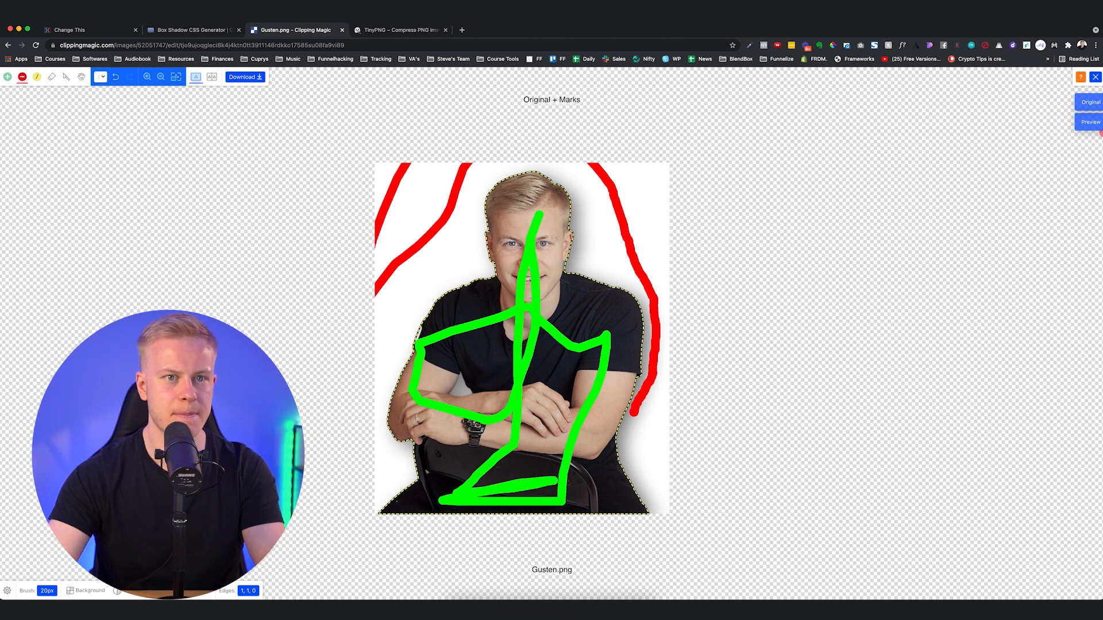
left_click(1099, 122)
- Try a cast shadow, a reflection and a drop shadow at 43% opacity on the cutout portrait
mouse_move(1091, 105)
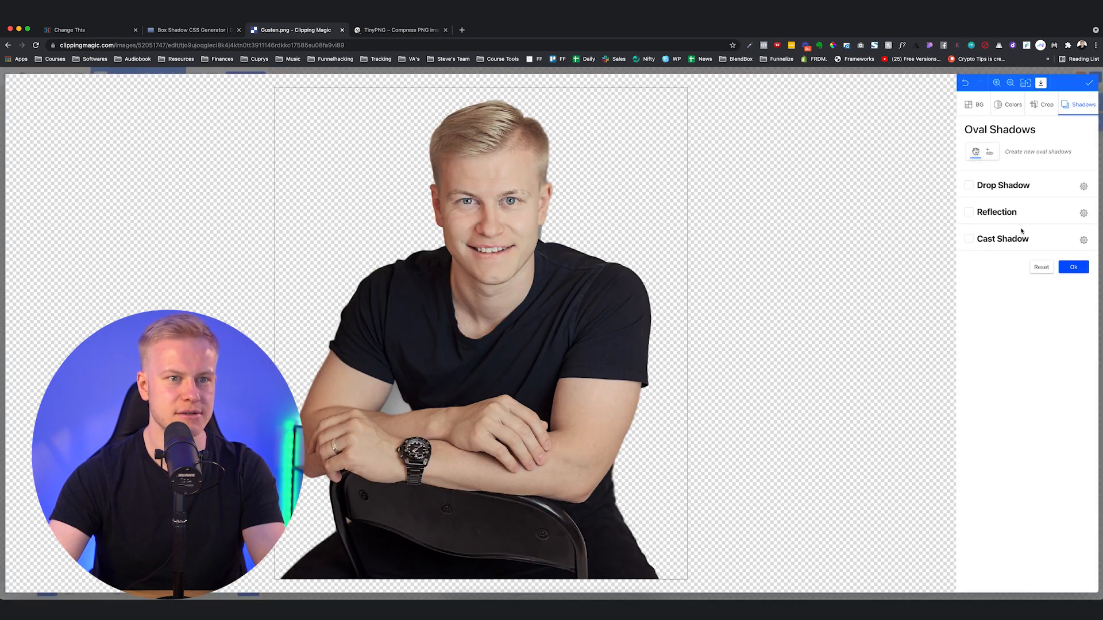
left_click(1012, 238)
left_click(1005, 238)
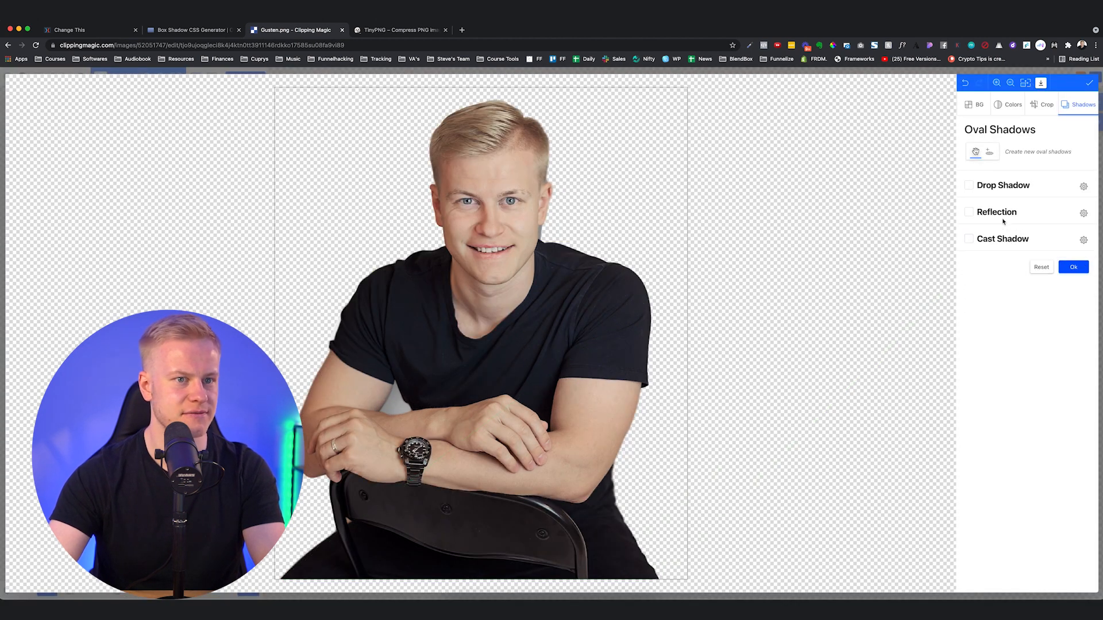
left_click(1003, 214)
left_click(1001, 213)
left_click(996, 187)
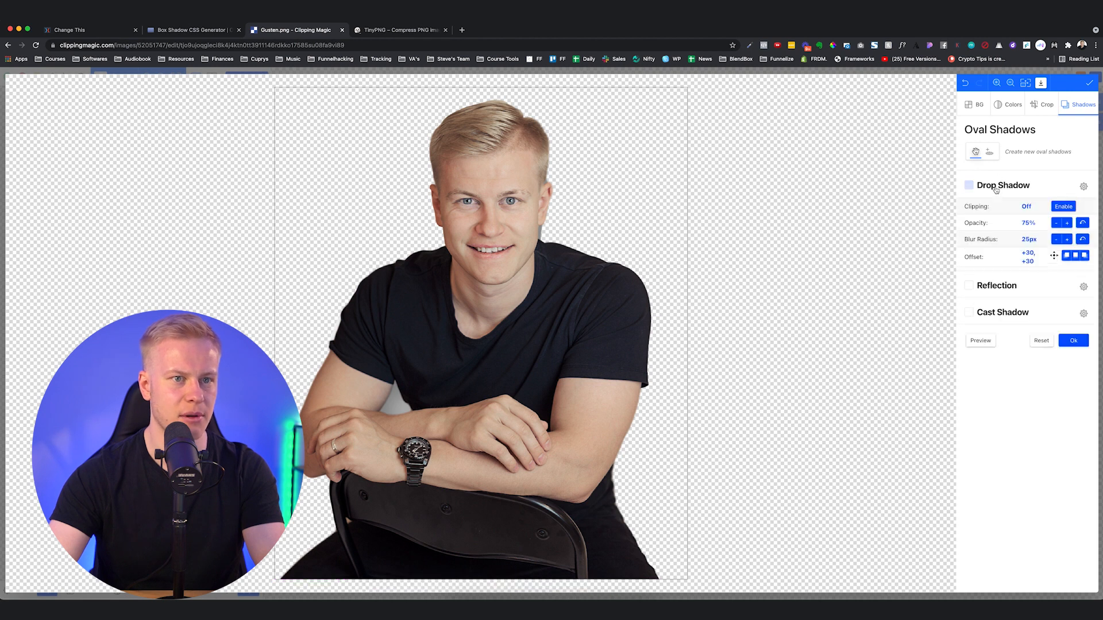
left_click(996, 187)
left_click(995, 188)
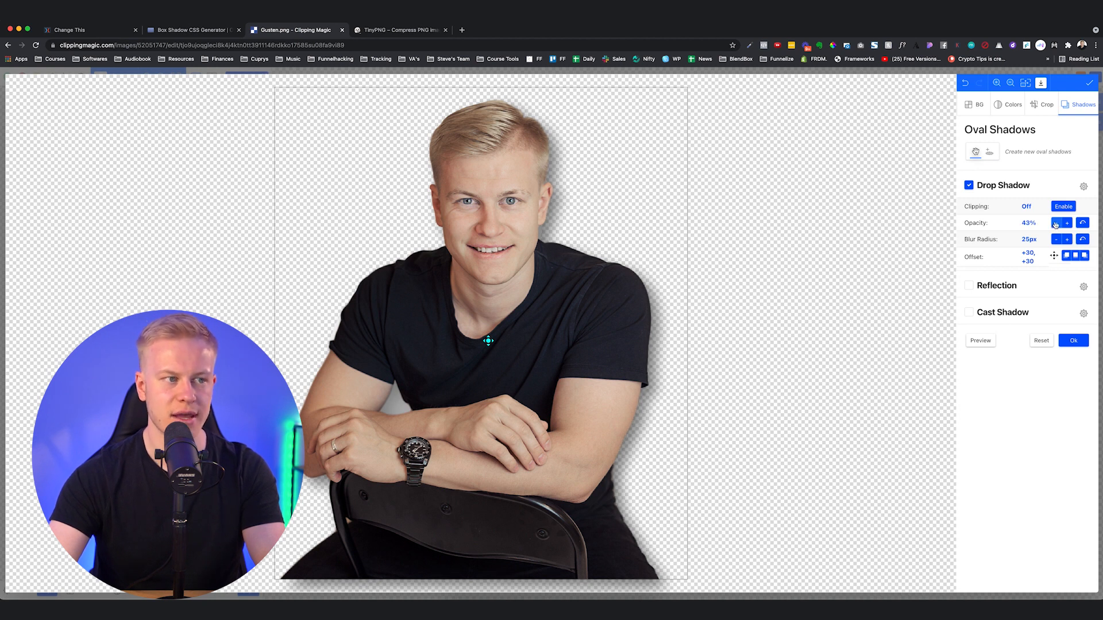
left_click(980, 188)
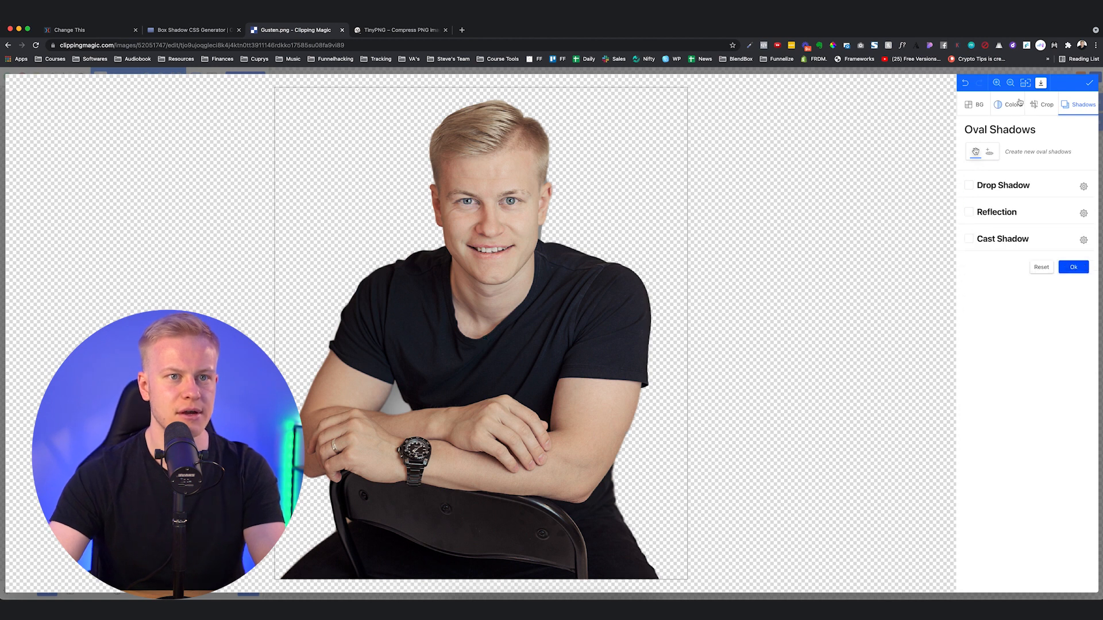
- Crop the cutout portrait on all four sides to about 1501 x 1773 px and apply the crop
left_click(1042, 104)
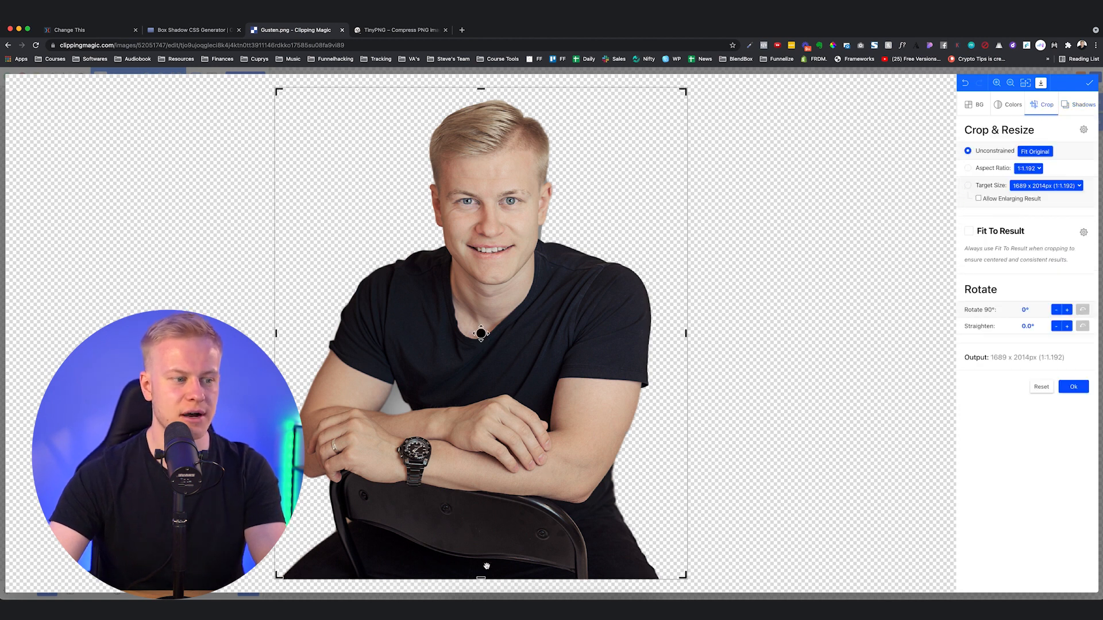
left_click_drag(481, 577, 481, 528)
left_click_drag(485, 83, 484, 98)
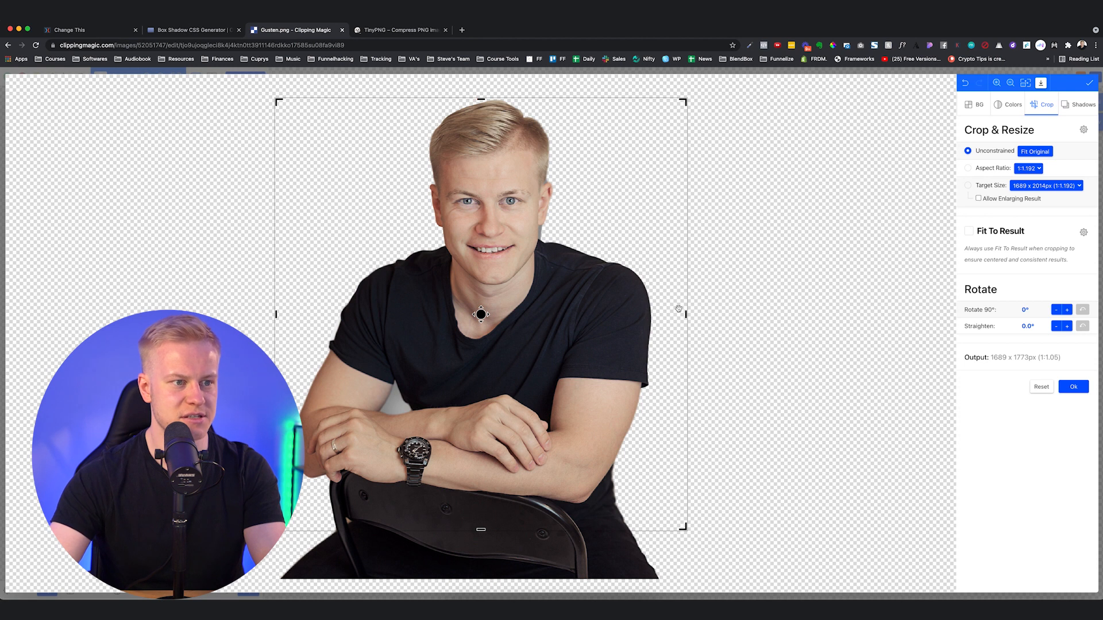
left_click_drag(691, 314, 658, 324)
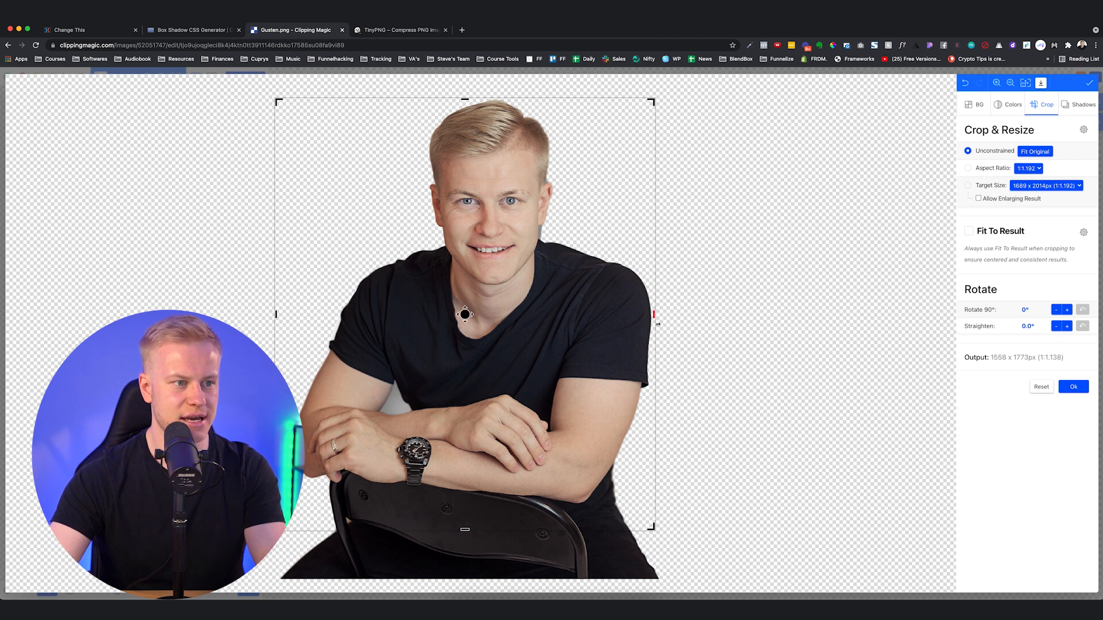
left_click_drag(281, 315, 294, 315)
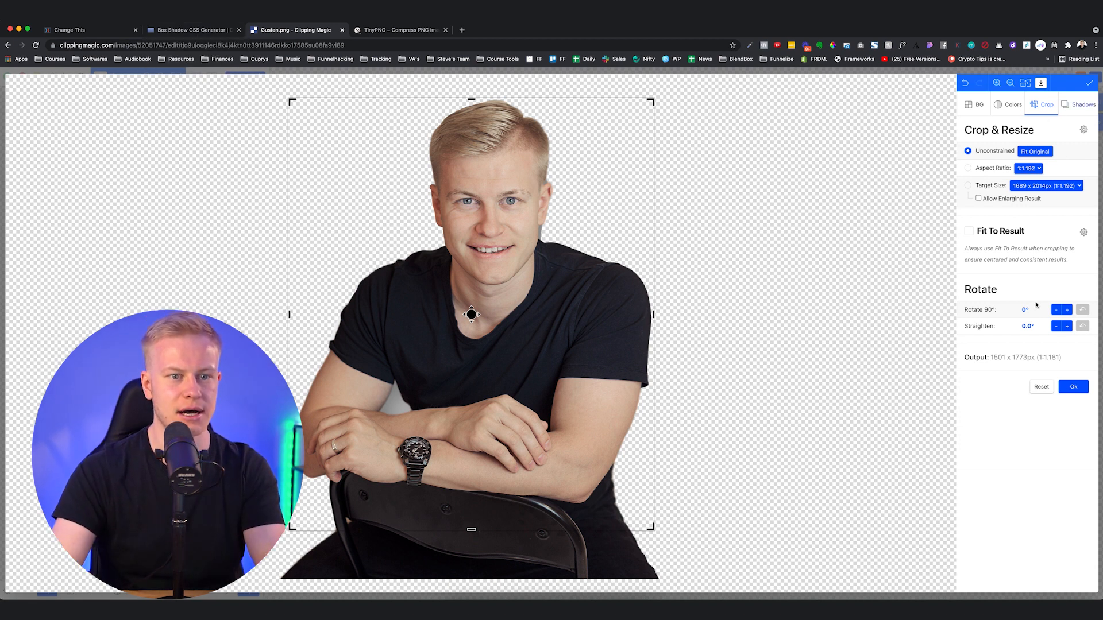
left_click(1086, 389)
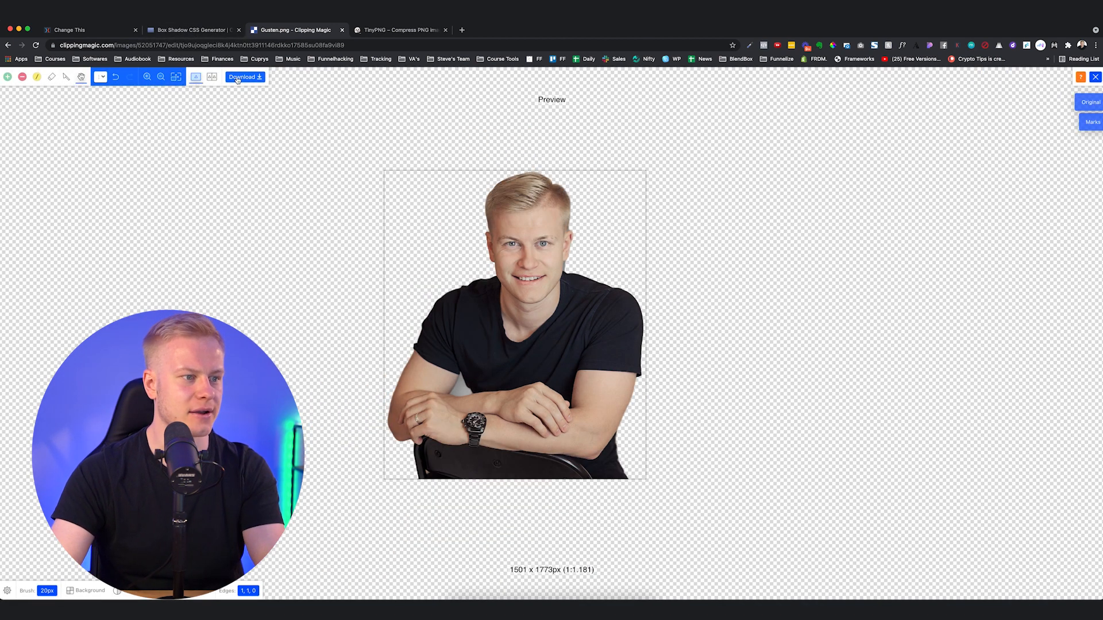
- Switch back to the ClickFunnels editor, replace the hero photo with the cutout portrait and clear its image width
left_click(101, 35)
left_click(741, 239)
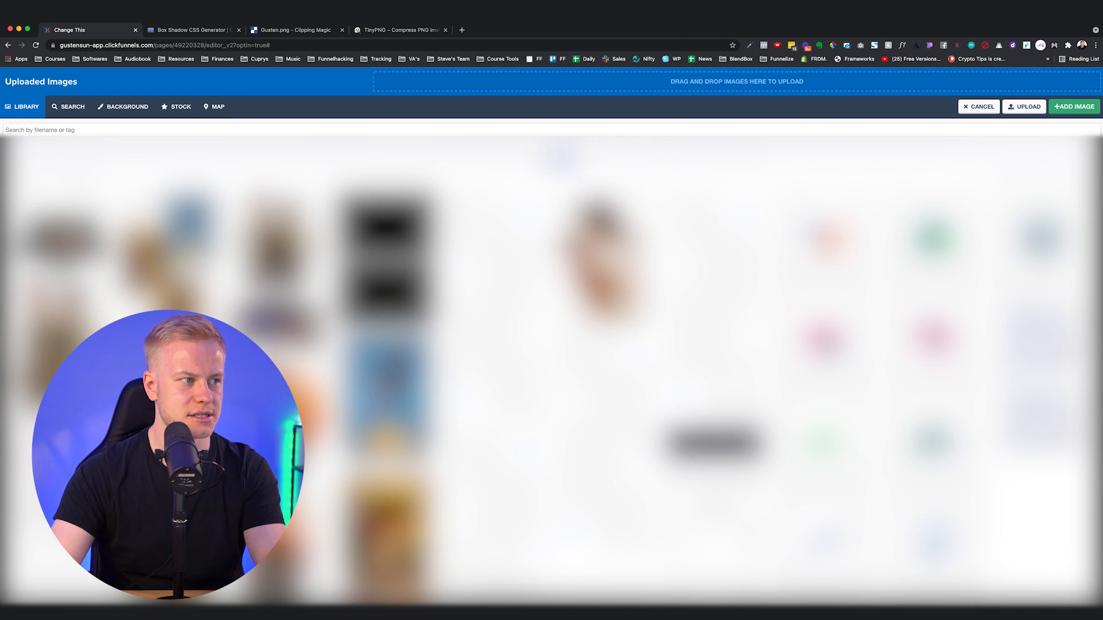
left_click(231, 129)
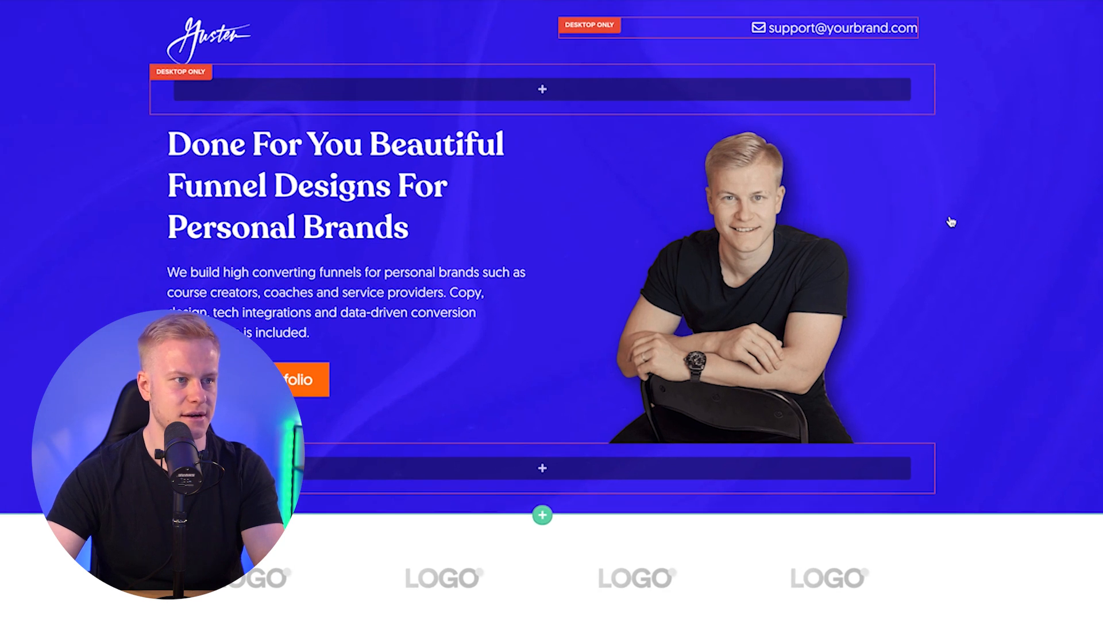
left_click(951, 222)
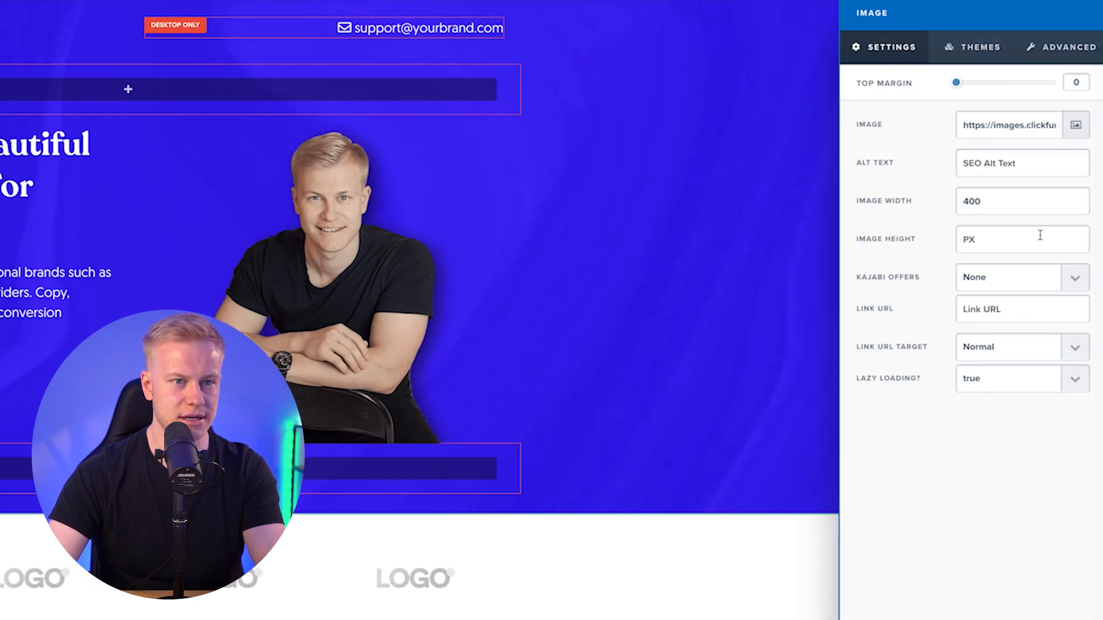
key("BackSpace")
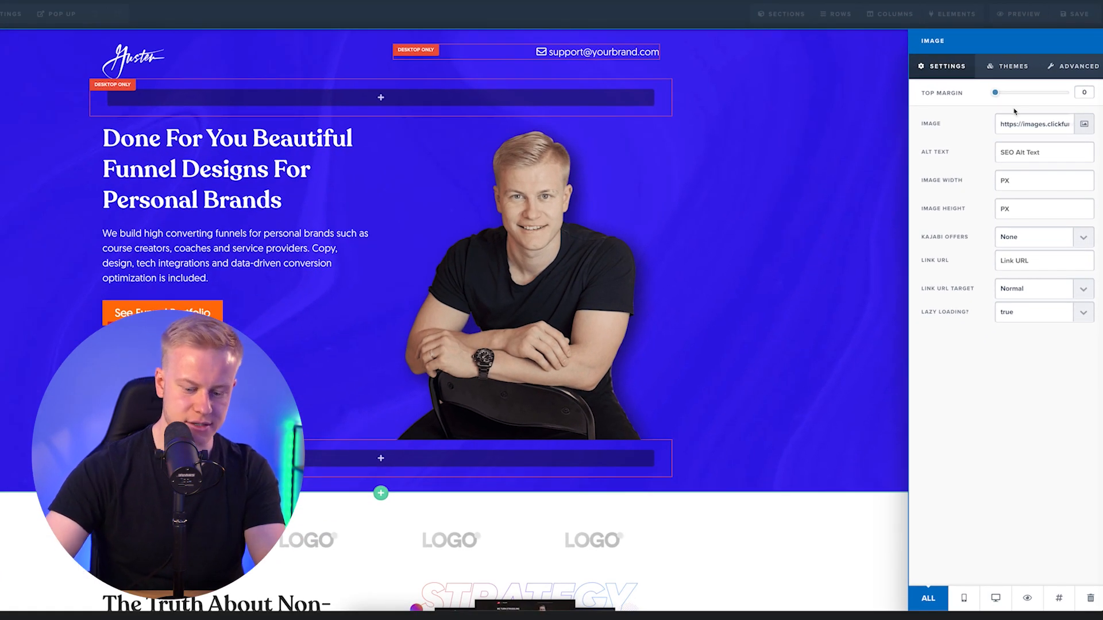
- Set the cutout portrait's top margin to -50 and duplicate it in the mobile view, making one copy mobile only
type("5")
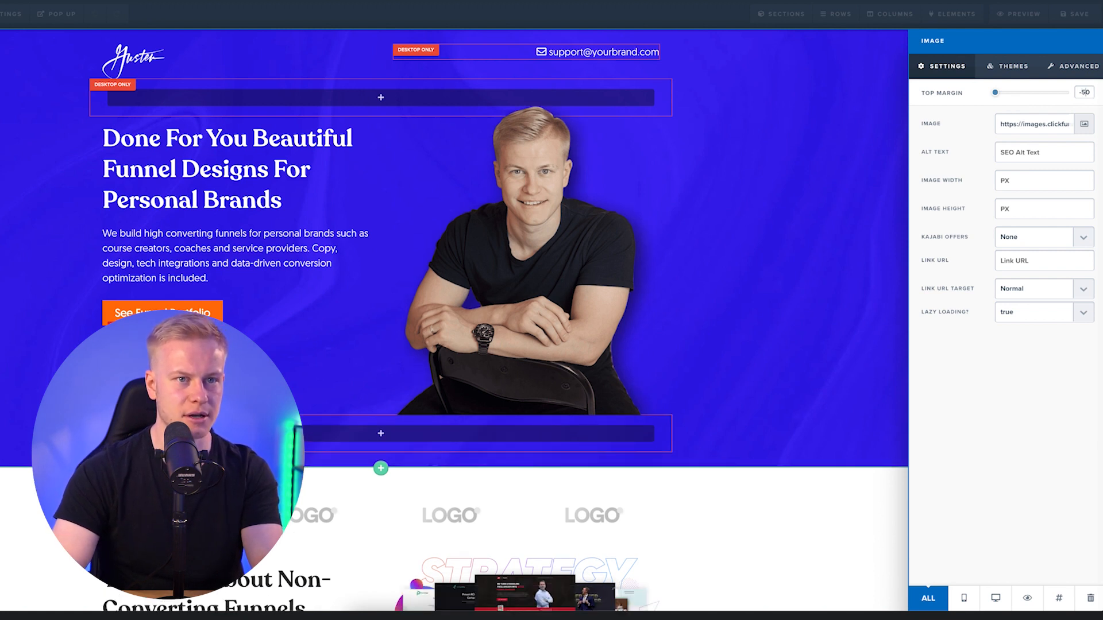
left_click(789, 137)
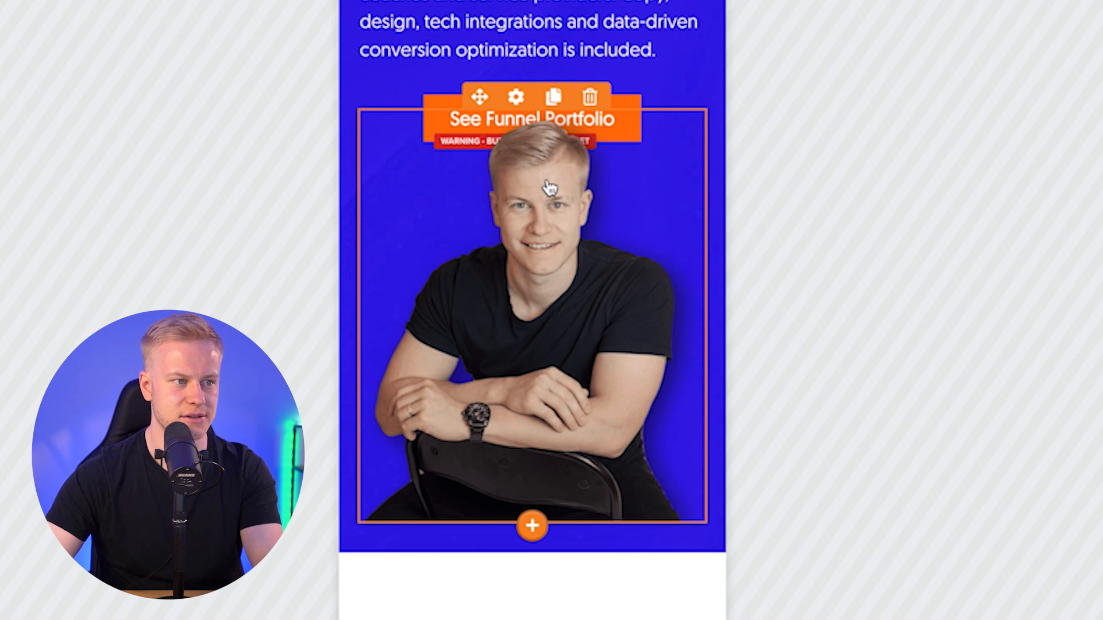
left_click(553, 97)
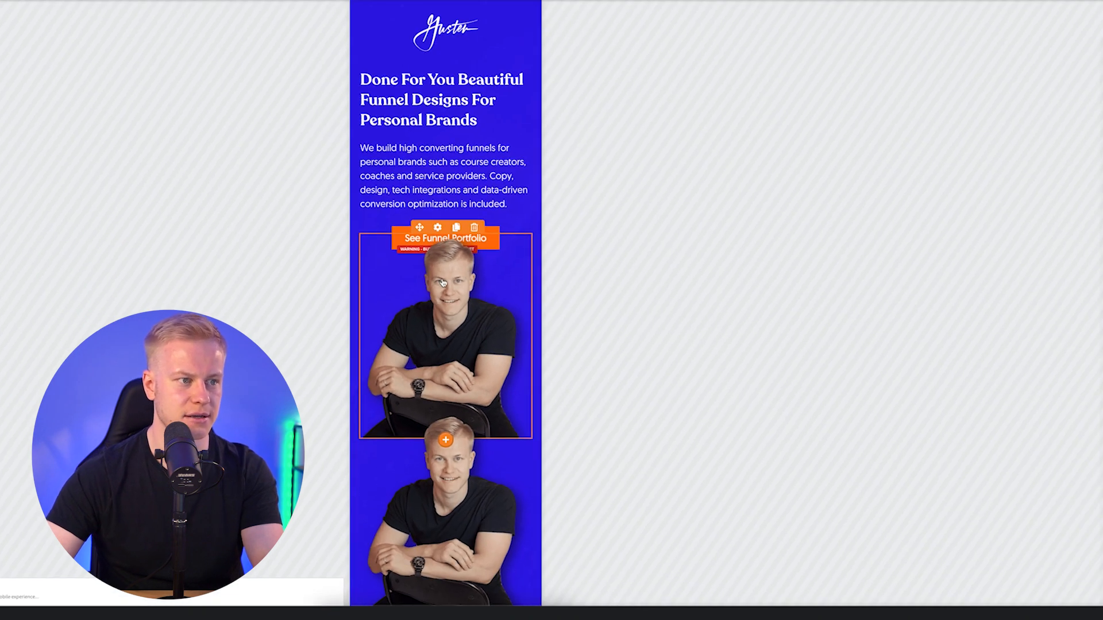
left_click(443, 283)
left_click(961, 593)
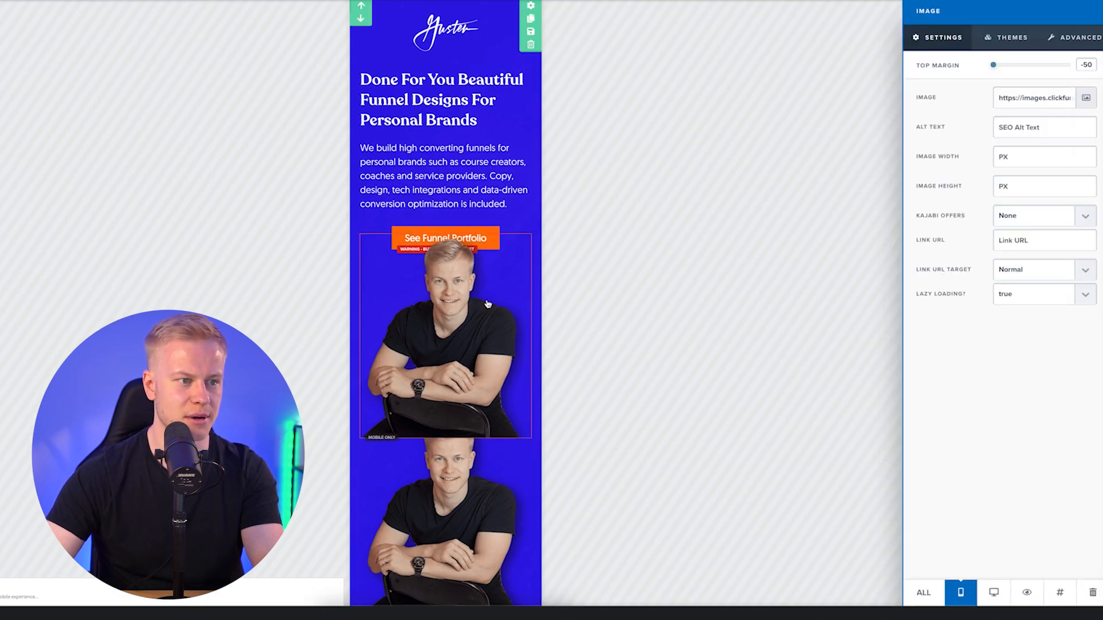
- Raise the mobile-only portrait's top margin so it clears the portfolio button, and make the other copy desktop only
left_click(487, 305)
left_click(486, 303)
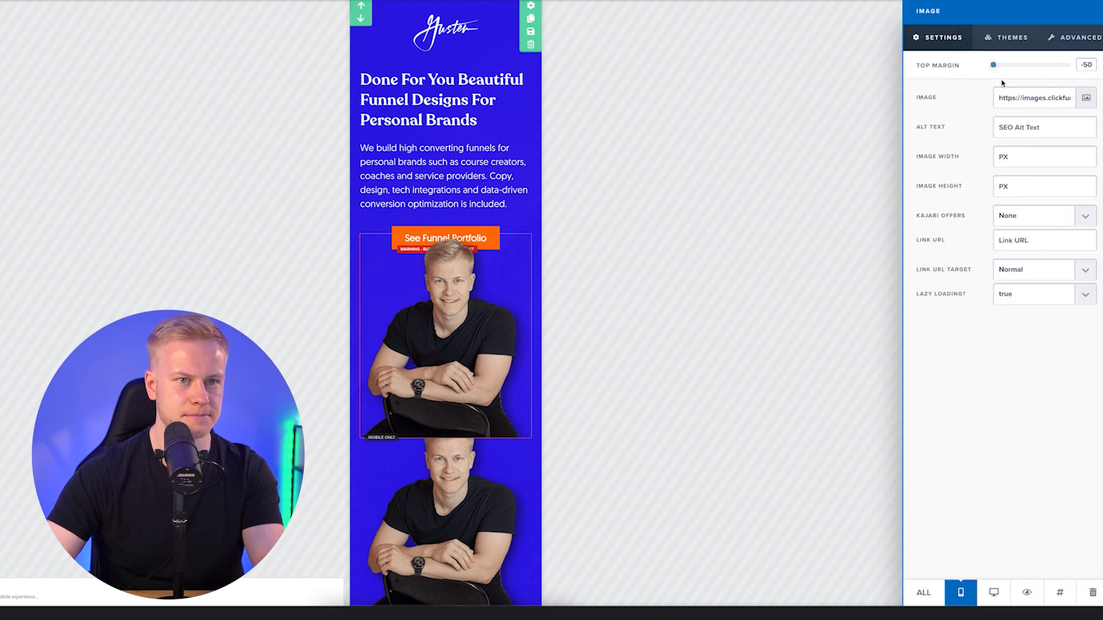
left_click(1005, 65)
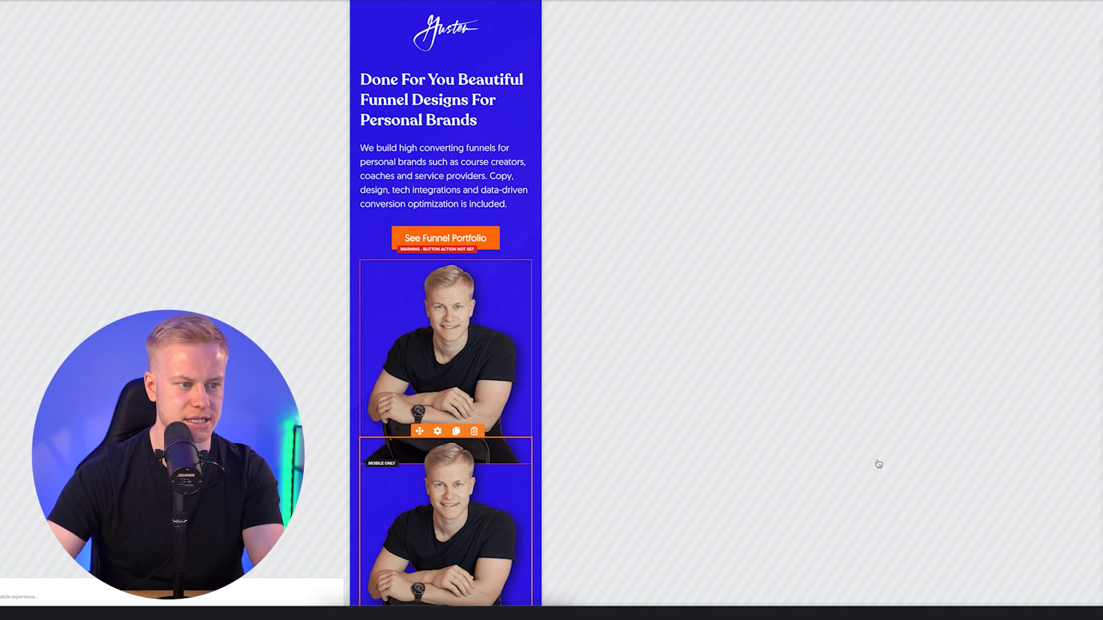
left_click(994, 592)
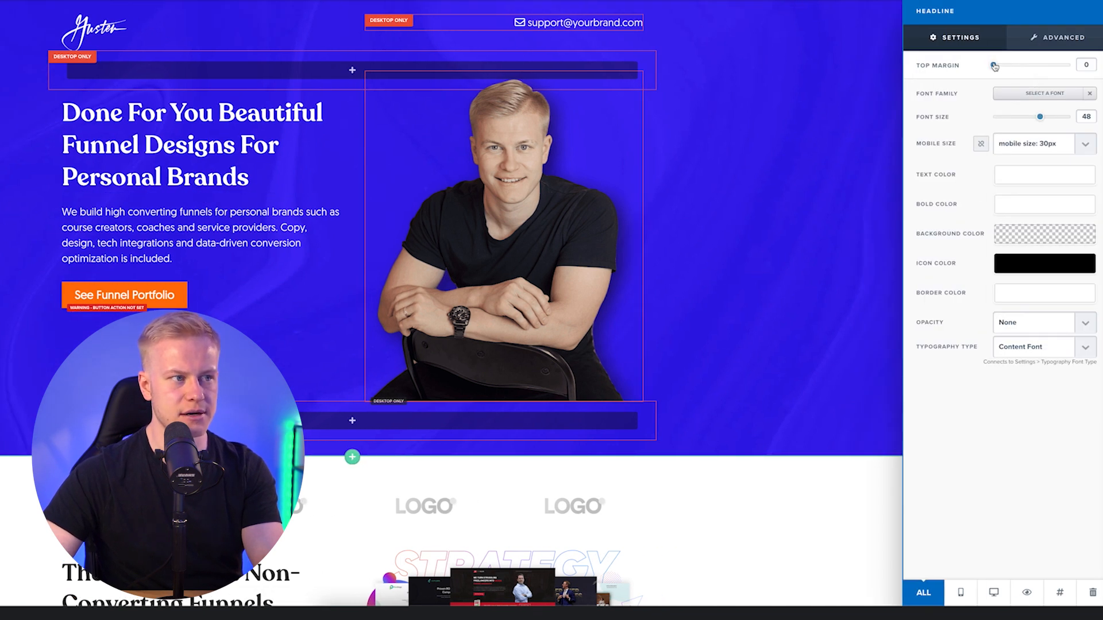
- Try a top margin of 40 on the hero headline and return it to 0
left_click_drag(994, 67, 1028, 66)
left_click(578, 138)
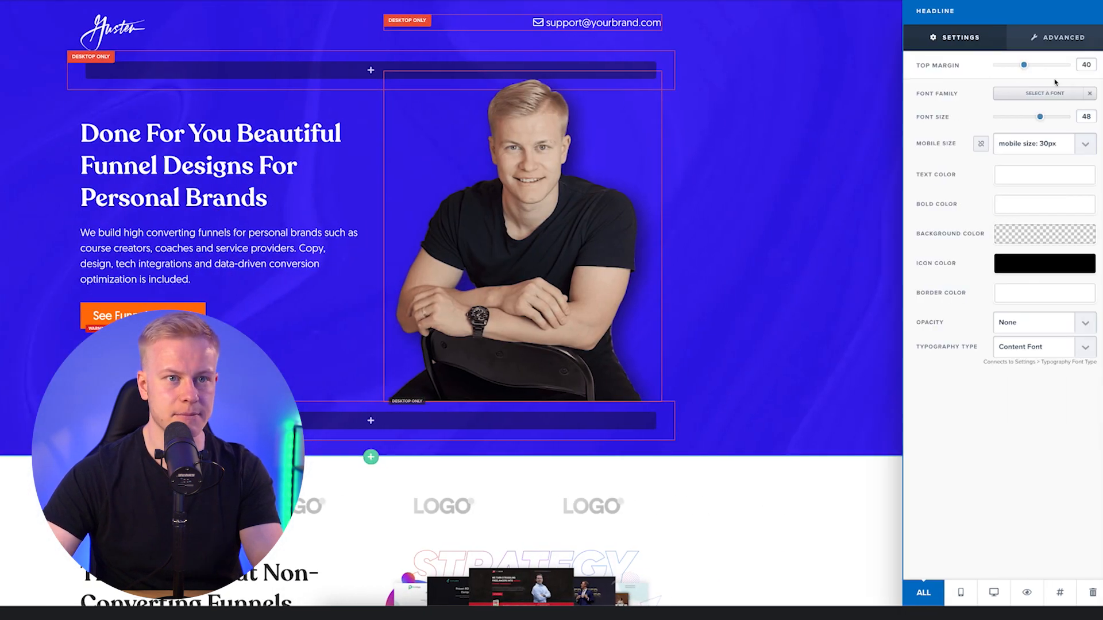
left_click_drag(1027, 65, 978, 68)
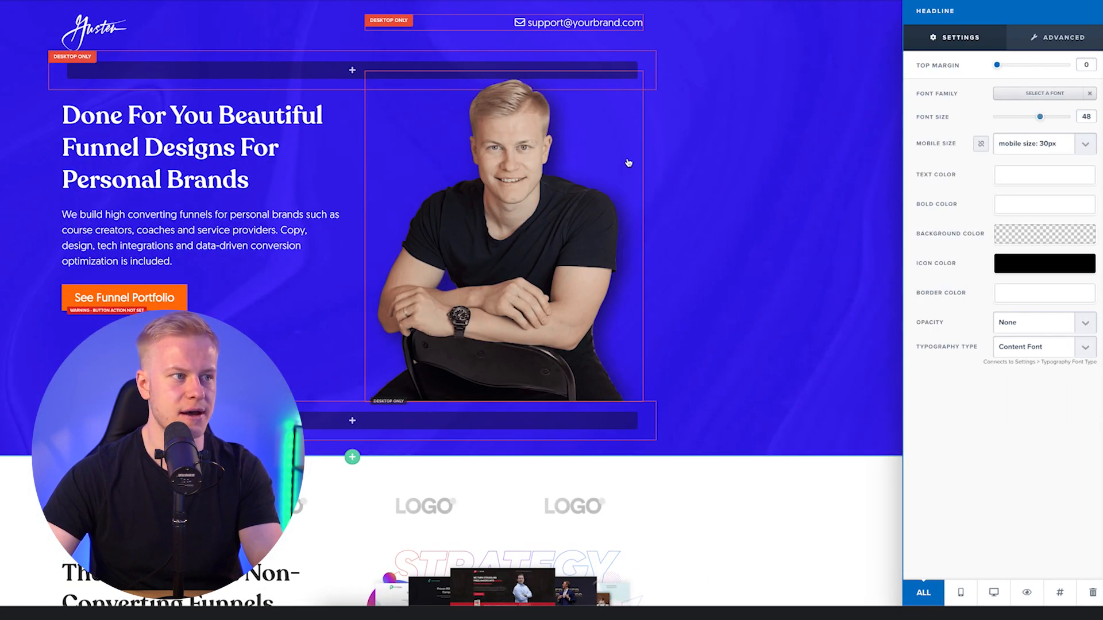
left_click(290, 163)
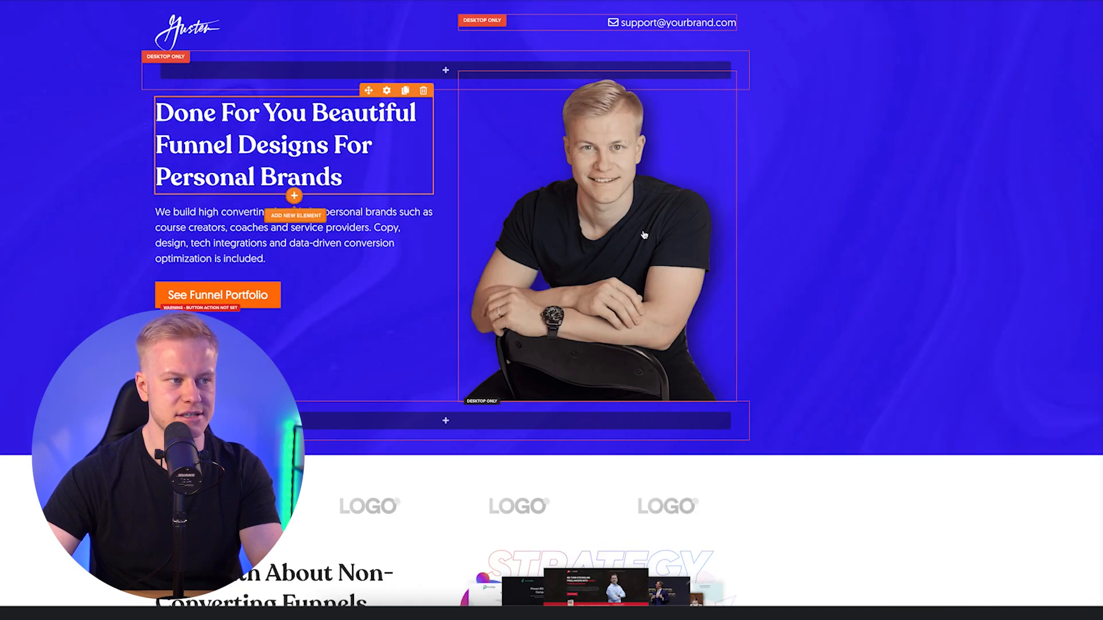
- Add a divider element directly below the hero headline and open its settings
left_click(295, 196)
scroll(948, 217, "down", 5)
scroll(948, 216, "down", 8)
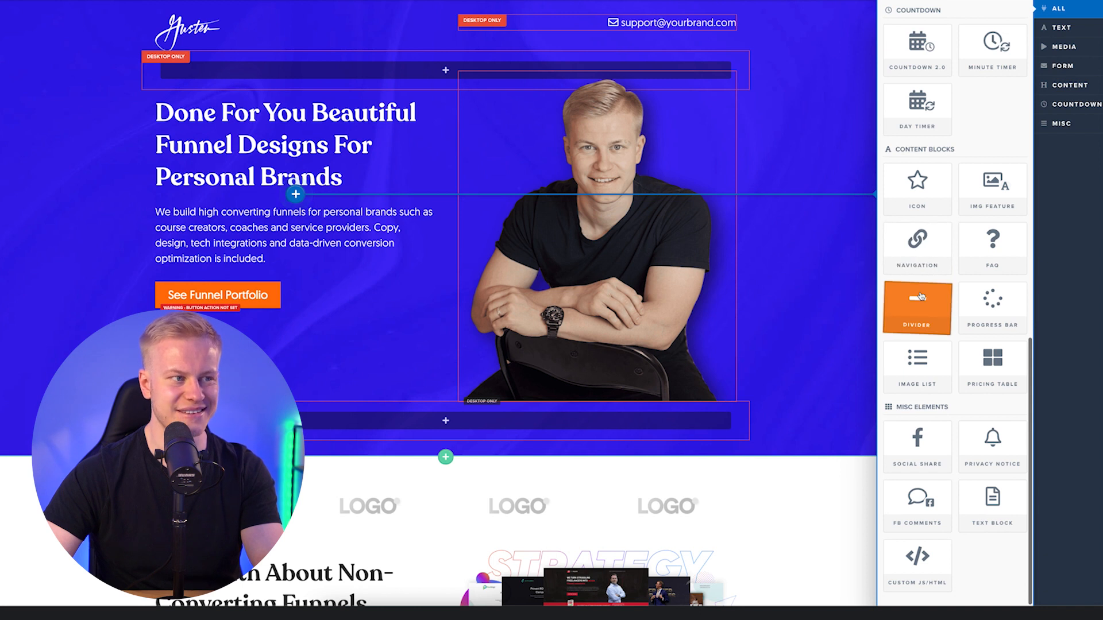
left_click(921, 297)
left_click(384, 215)
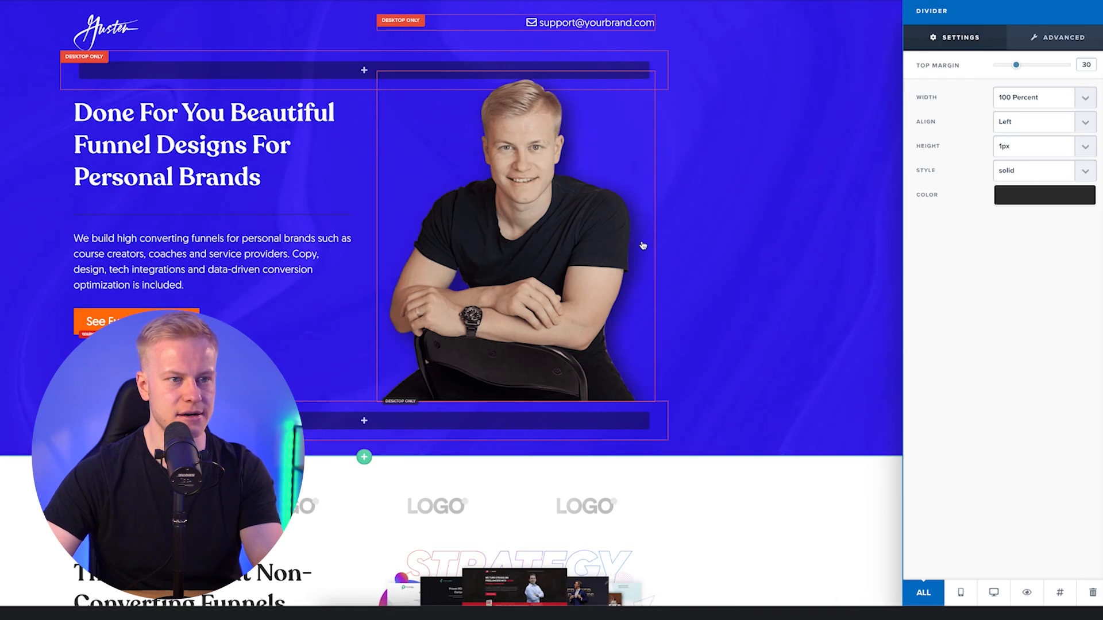
- Make the new divider's colour fully transparent white, rgba(255, 255, 255, 0)
left_click(1000, 200)
left_click(984, 230)
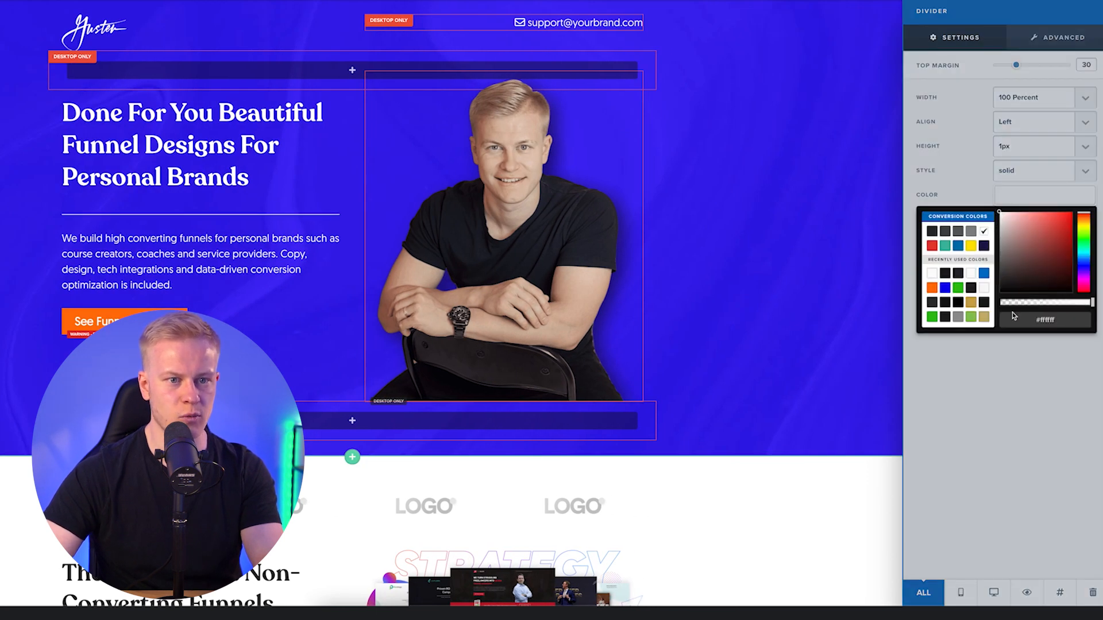
left_click_drag(1021, 306, 993, 304)
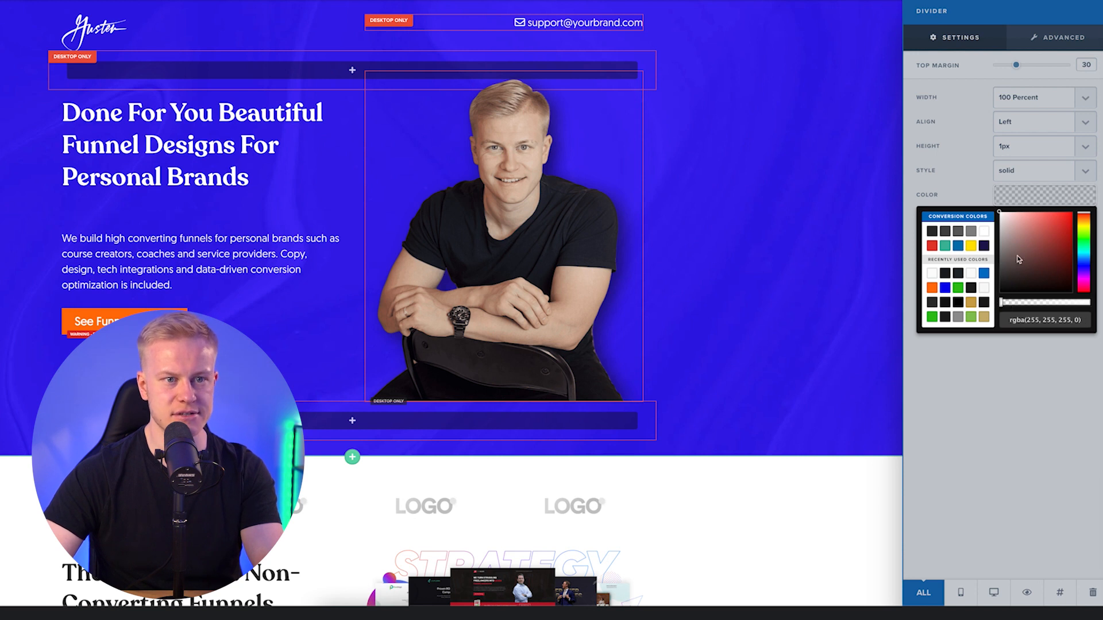
left_click(1011, 148)
- Set the transparent divider's height to 30px and show it on desktop only
left_click(1011, 148)
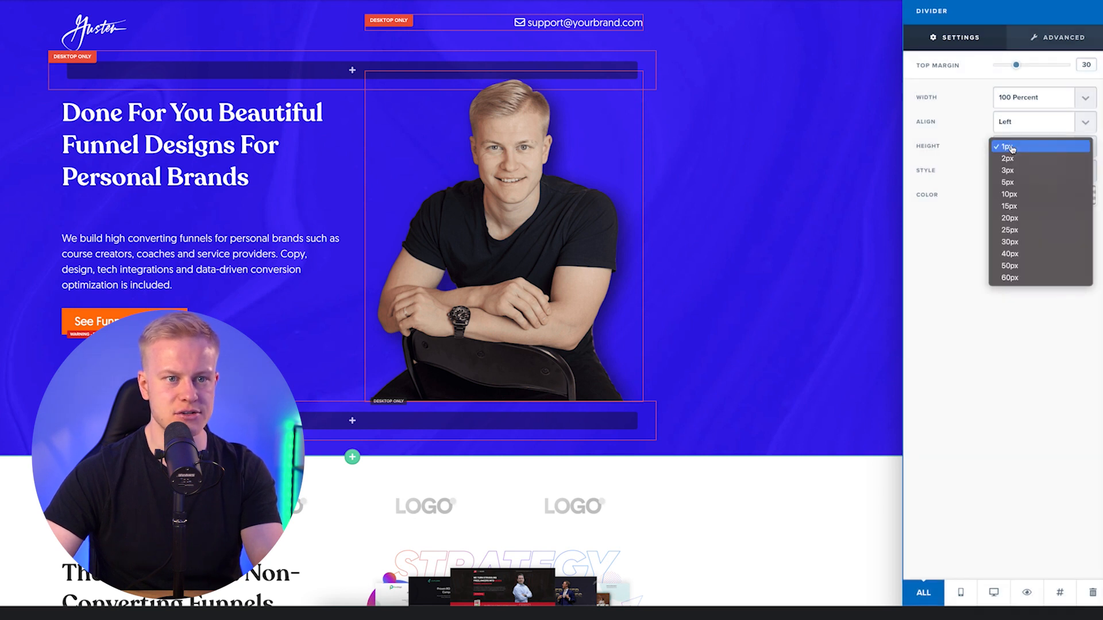
left_click(1018, 237)
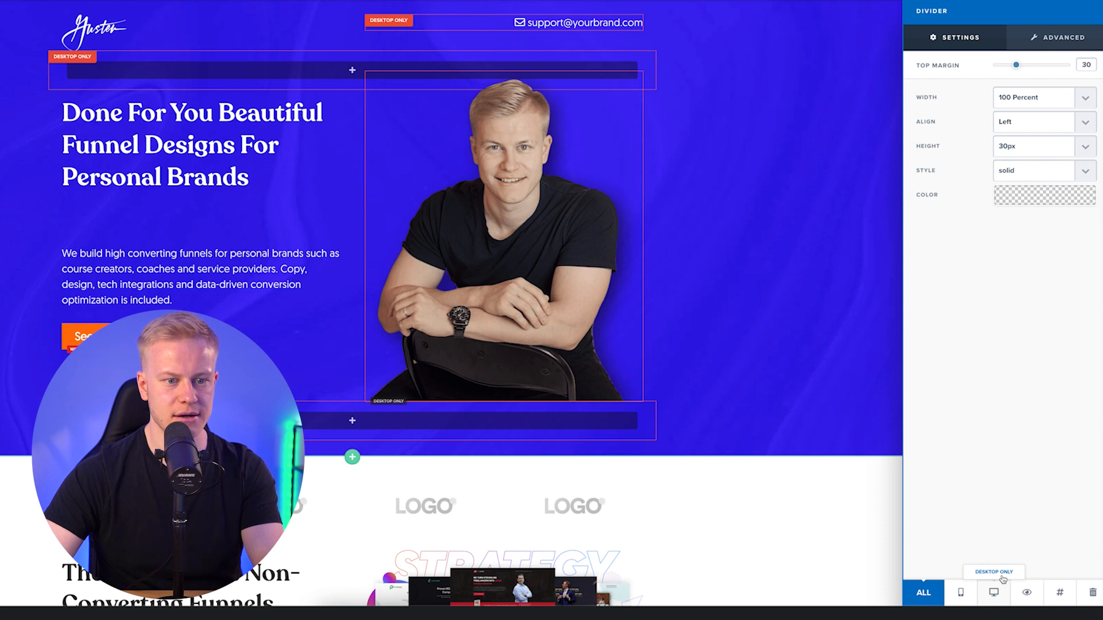
left_click(994, 593)
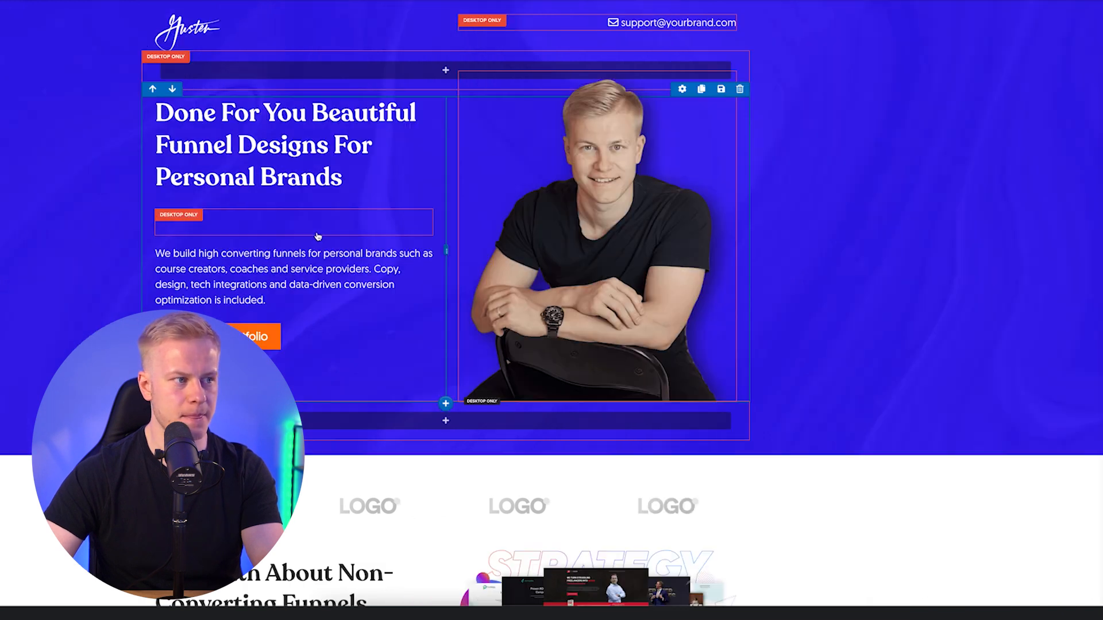
- Move the divider above the hero headline and set its height to 20px and its top margin to 15
left_click_drag(288, 132, 287, 117)
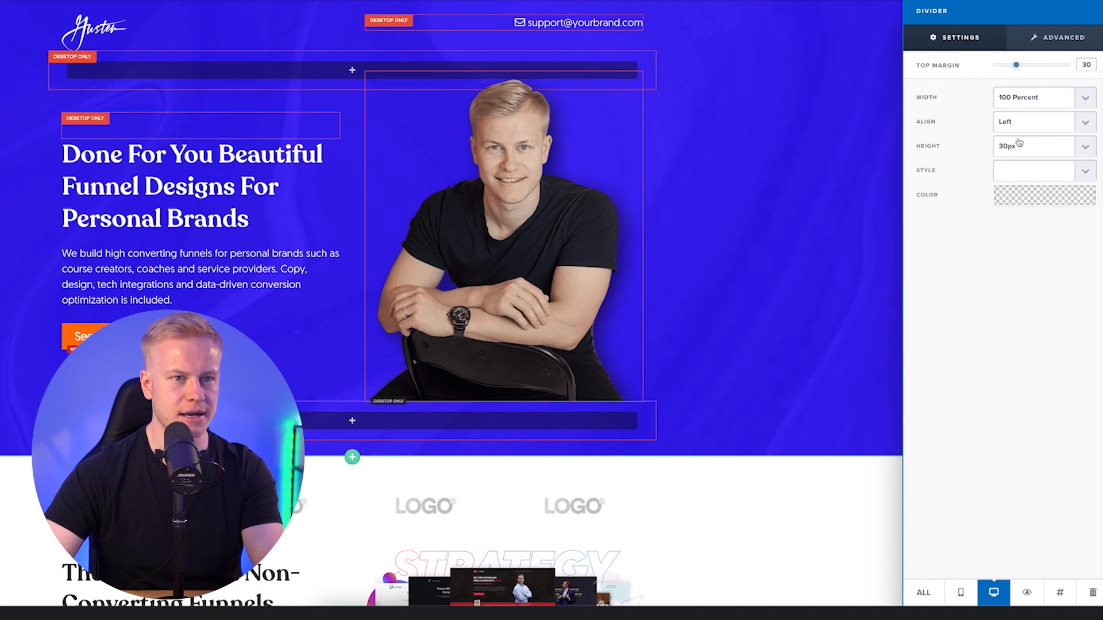
left_click(1017, 149)
left_click(1011, 116)
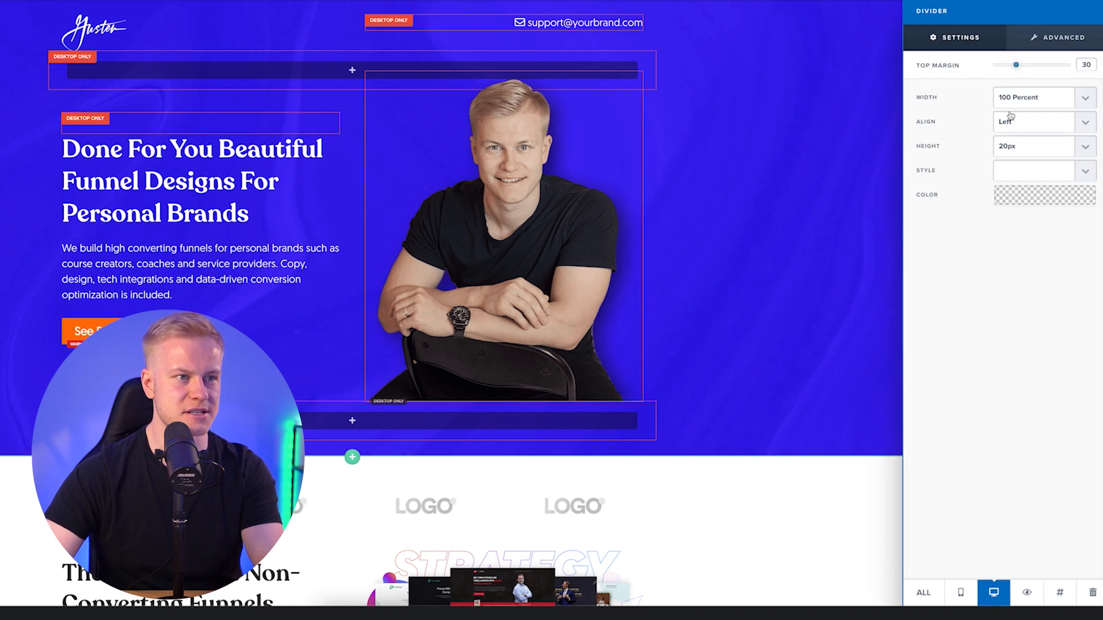
left_click_drag(1016, 68, 1007, 68)
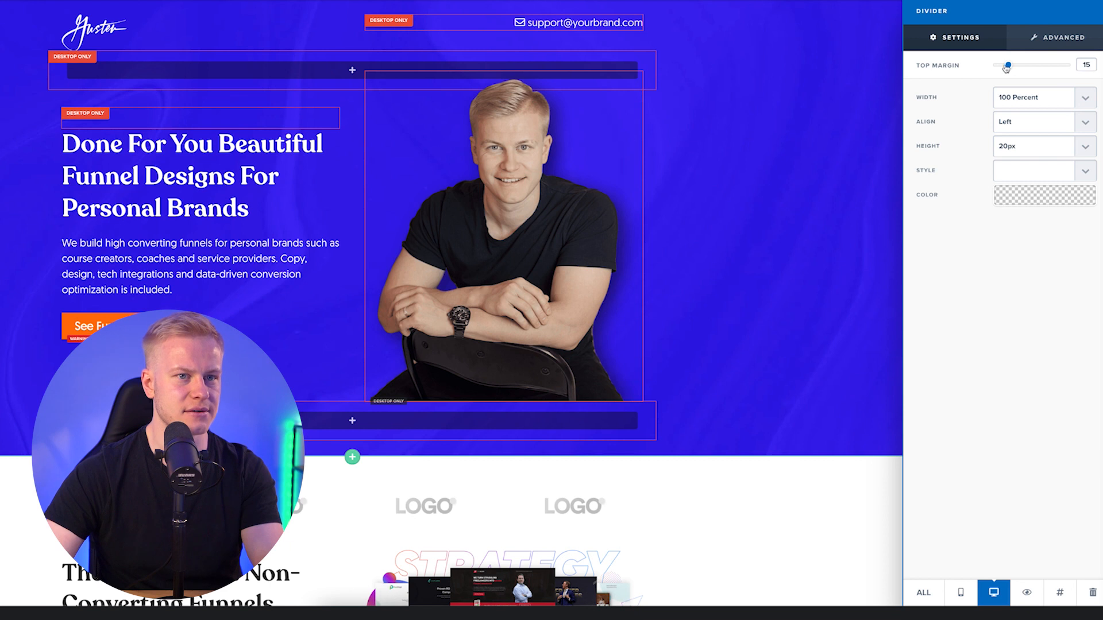
left_click(737, 141)
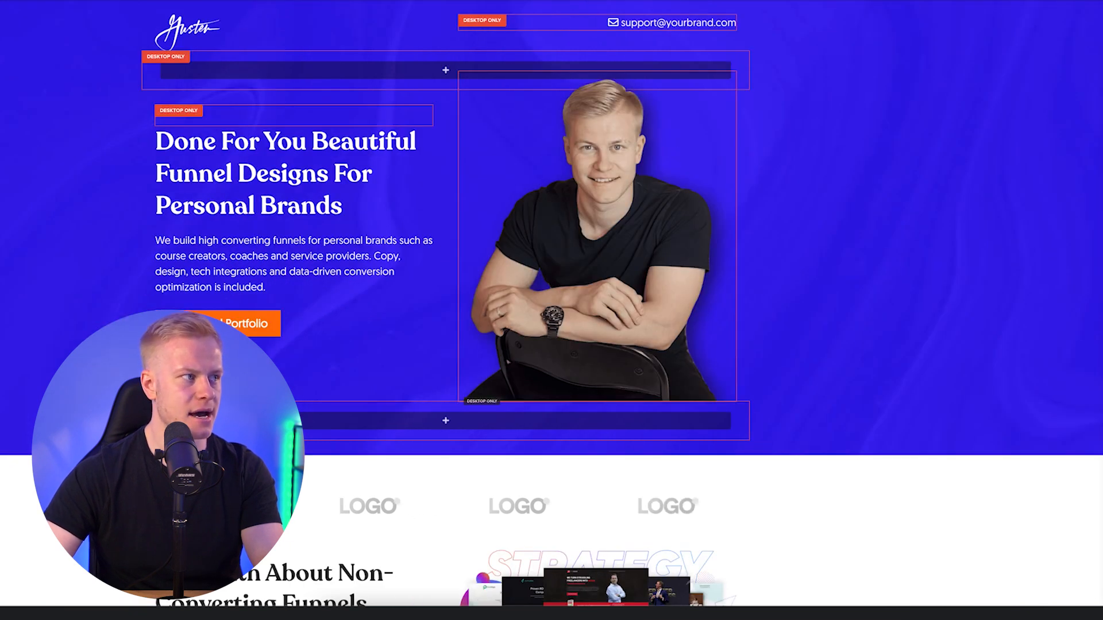
- Delete the empty desktop-only row beneath the hero portrait
left_click(64, 2)
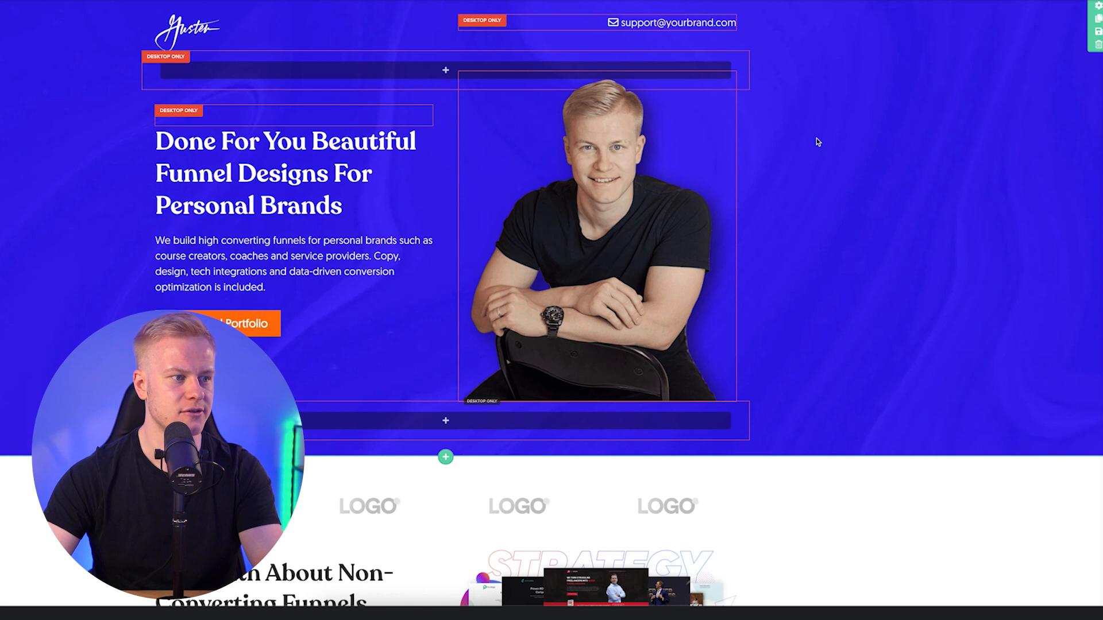
left_click(749, 395)
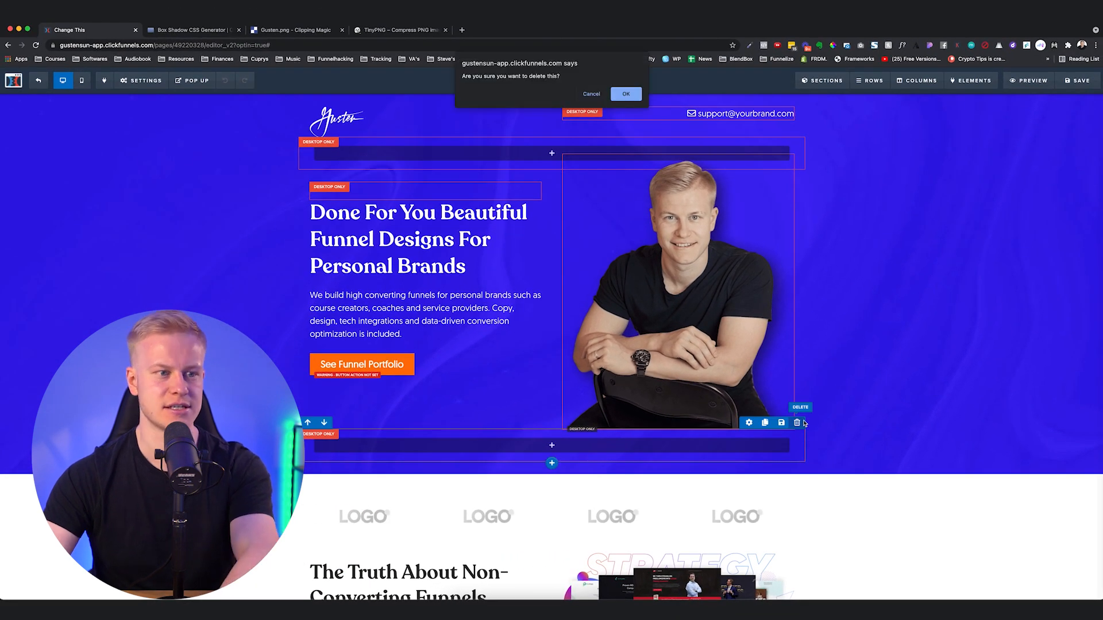
key("Return")
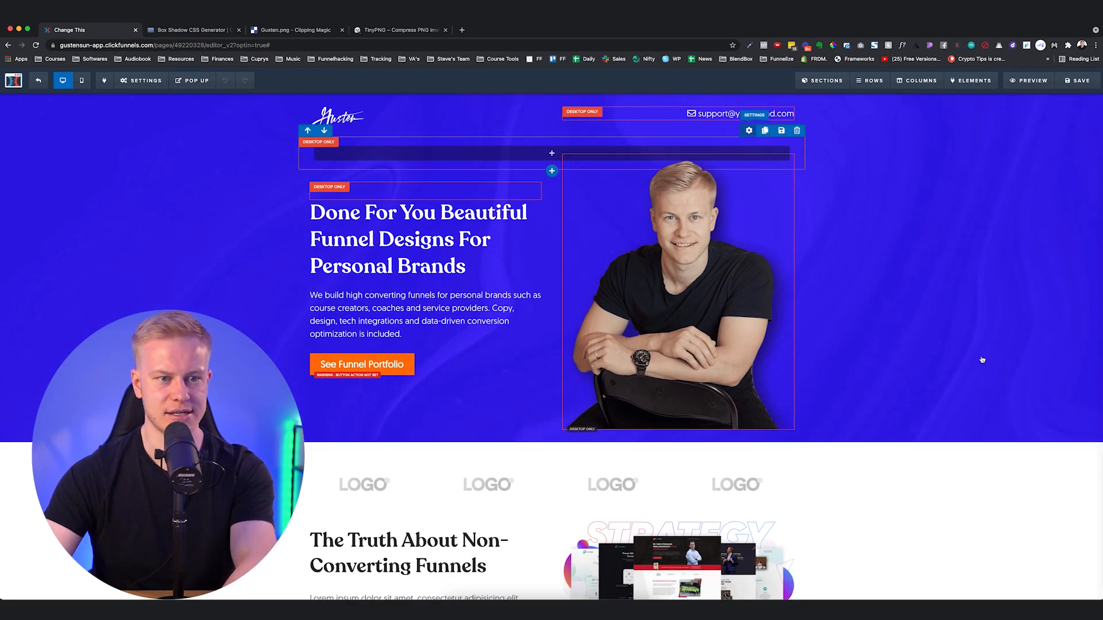
- Set the bottom padding to 0 on the empty row above the hero content and on the hero section
left_click_drag(1004, 370, 771, 355)
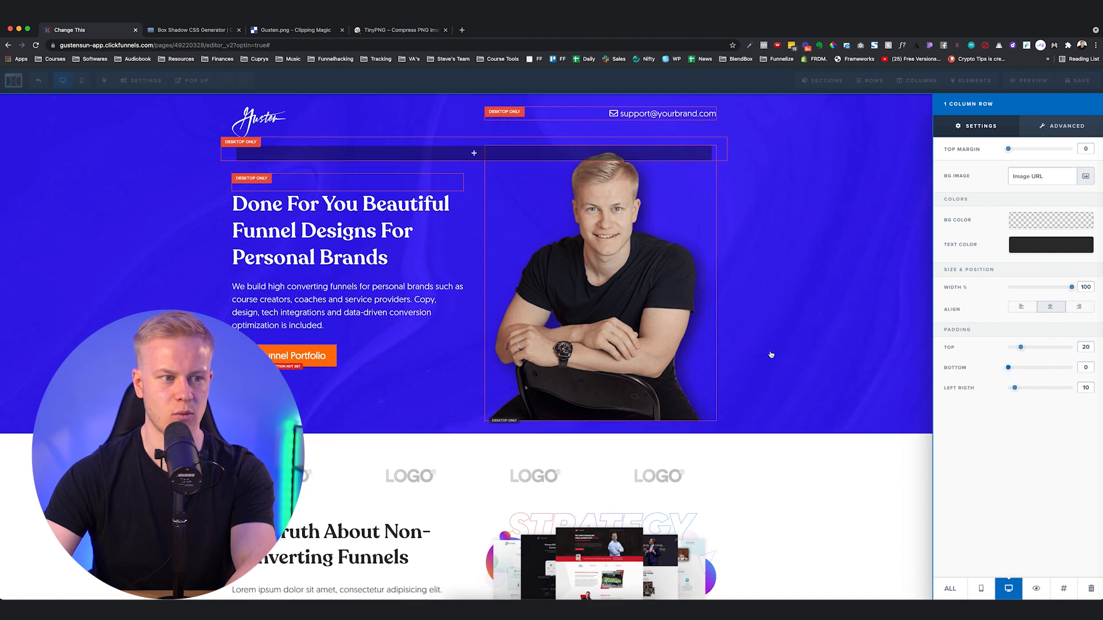
left_click(767, 372)
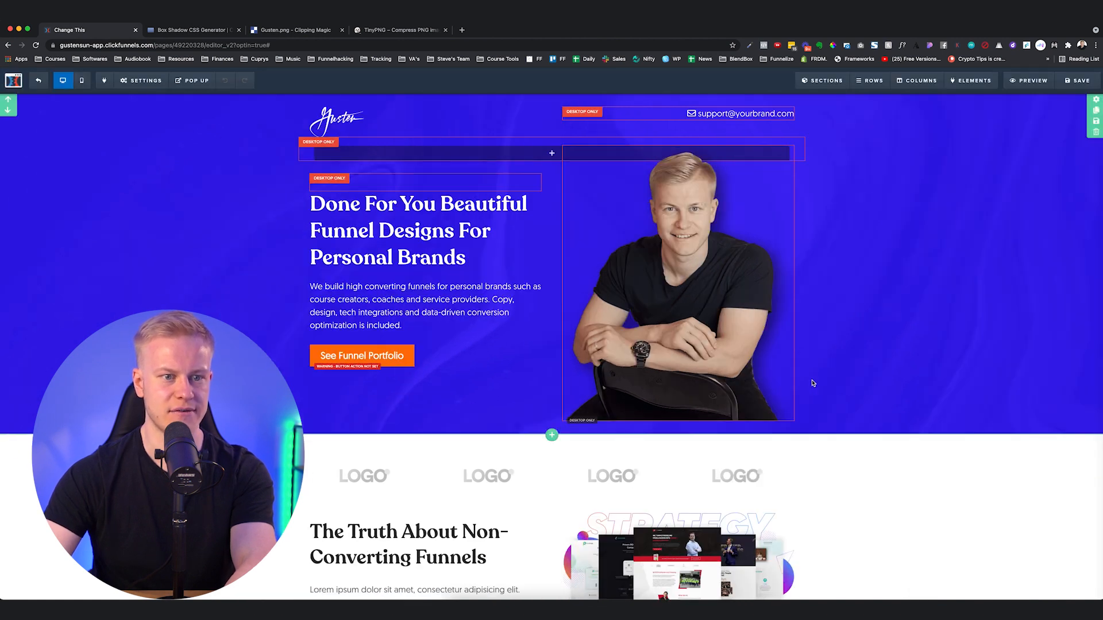
left_click(794, 402)
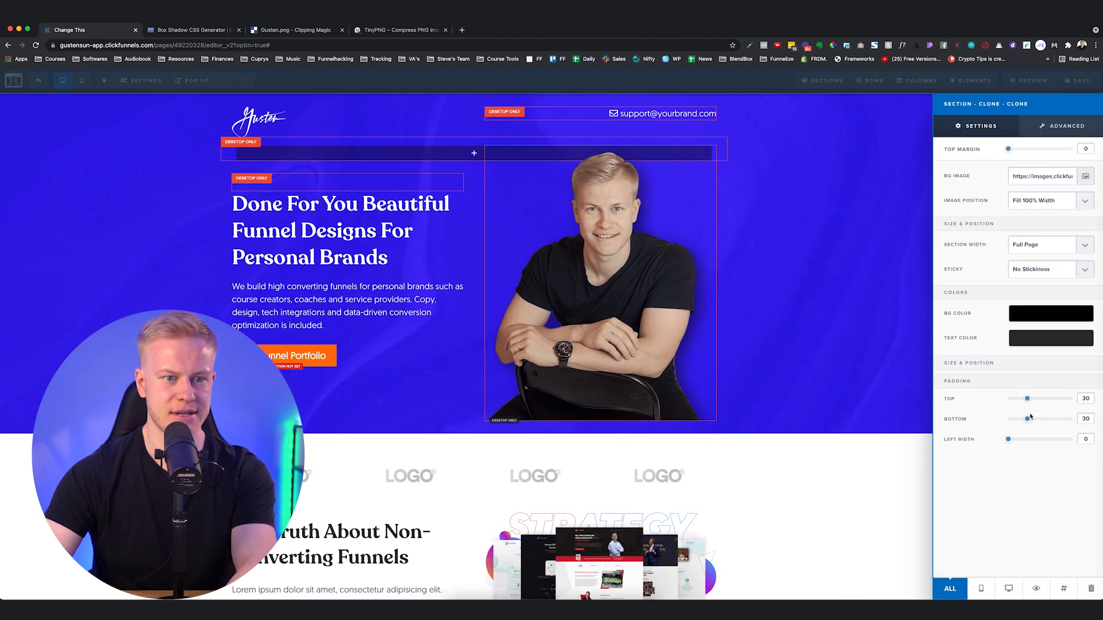
left_click_drag(1027, 420, 1001, 417)
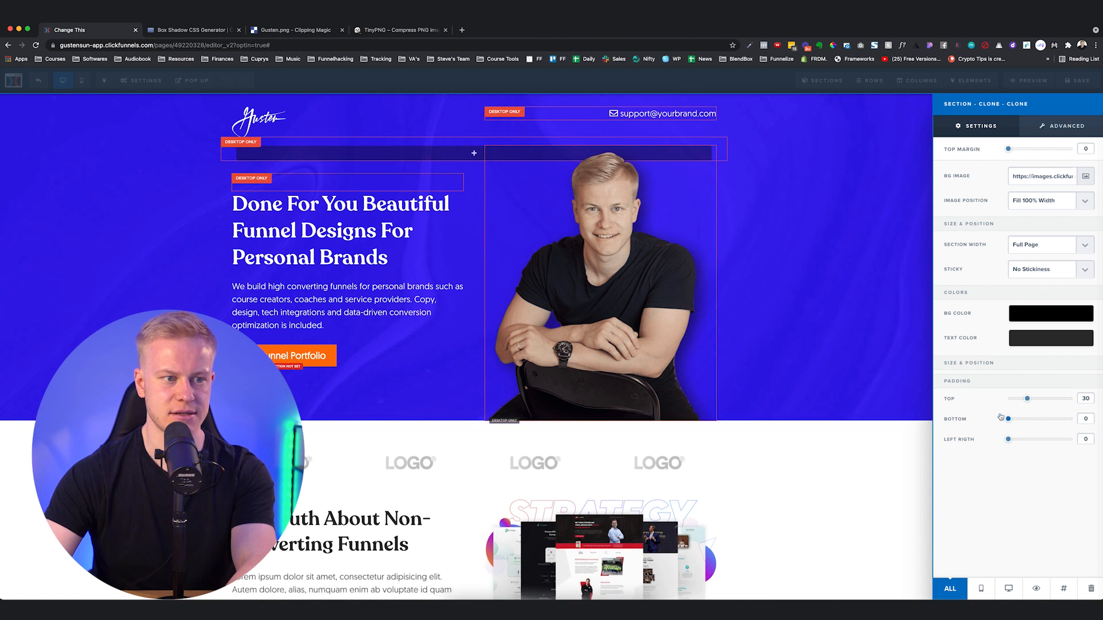
left_click(697, 346)
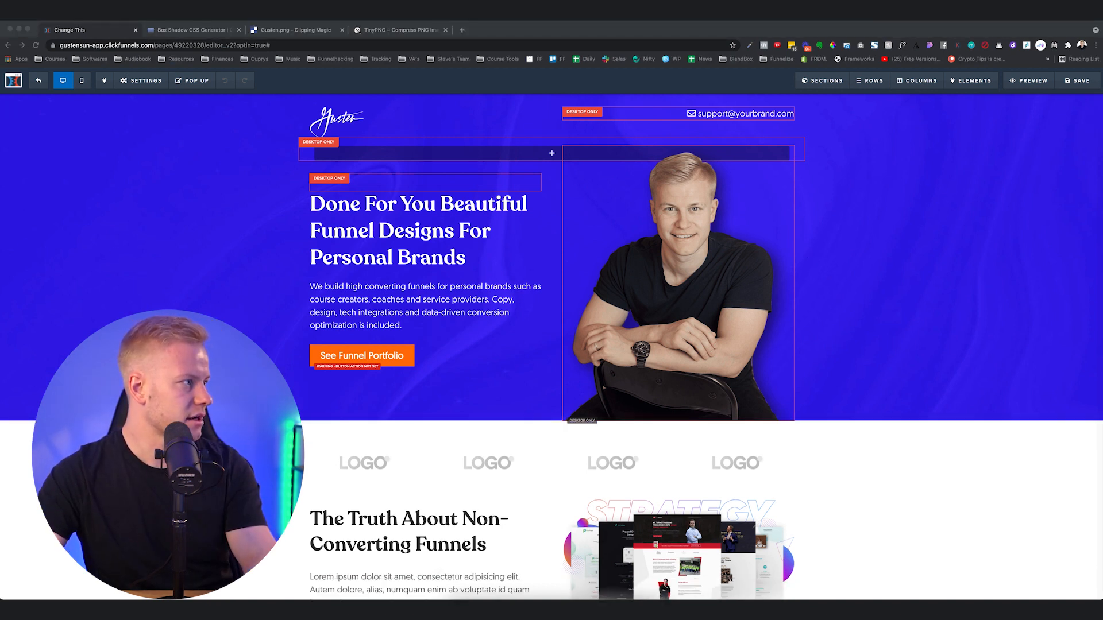
- Paste button styles above the font rules in the page's custom CSS to give all buttons a blue gradient
left_click(65, 253)
mouse_move(134, 82)
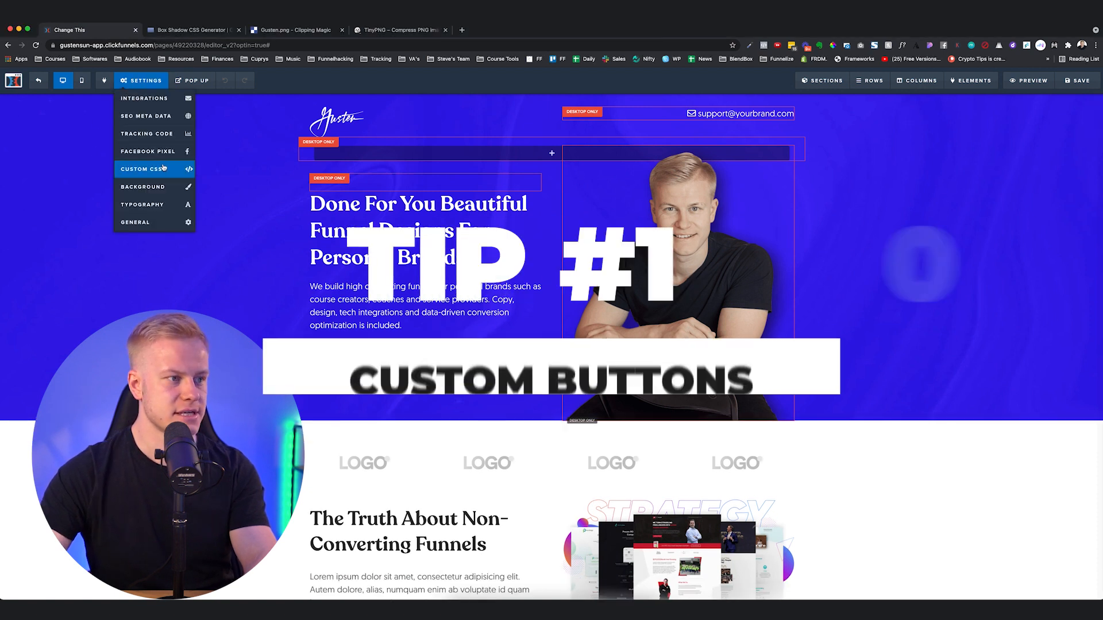
left_click(164, 168)
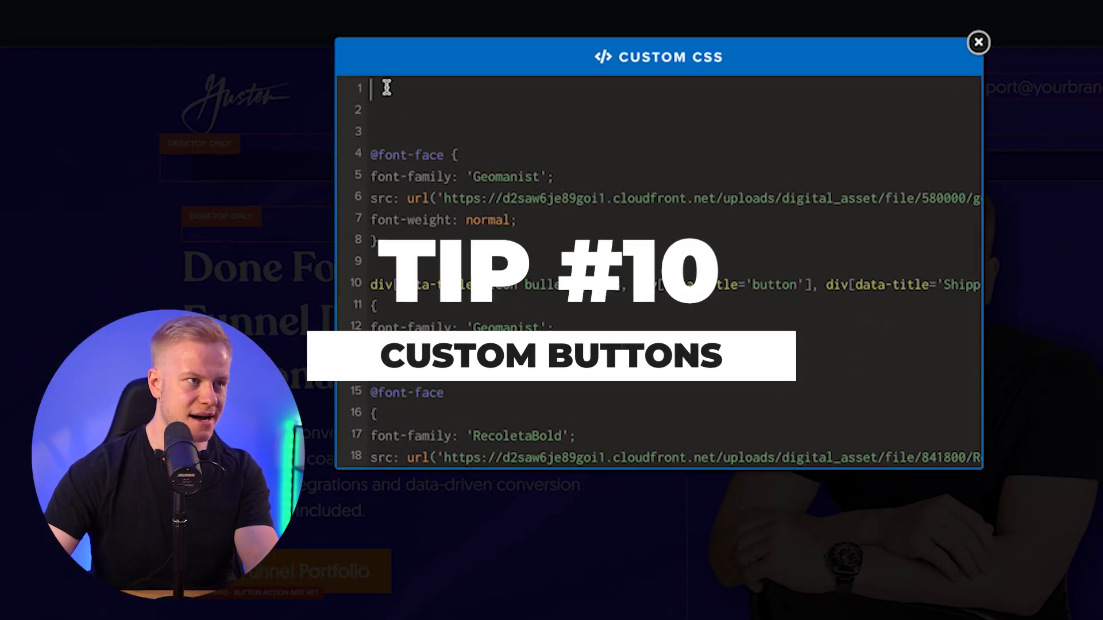
key("ctrl+v")
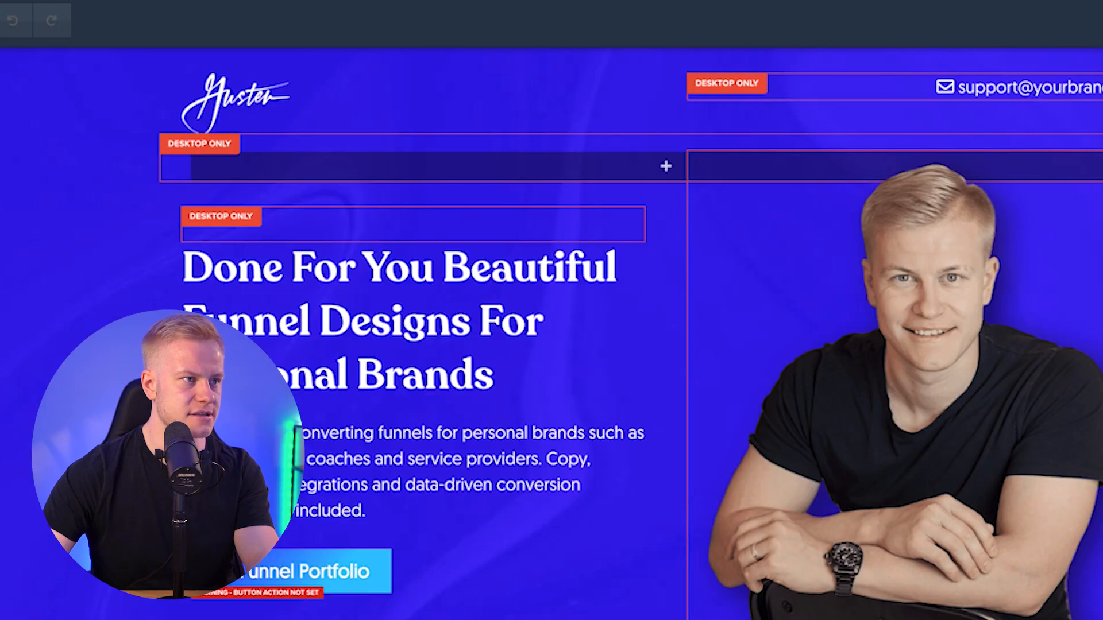
- Examine the restyled portfolio buttons across the page's sections
scroll(135, 136, "down", 15)
scroll(135, 134, "up", 5)
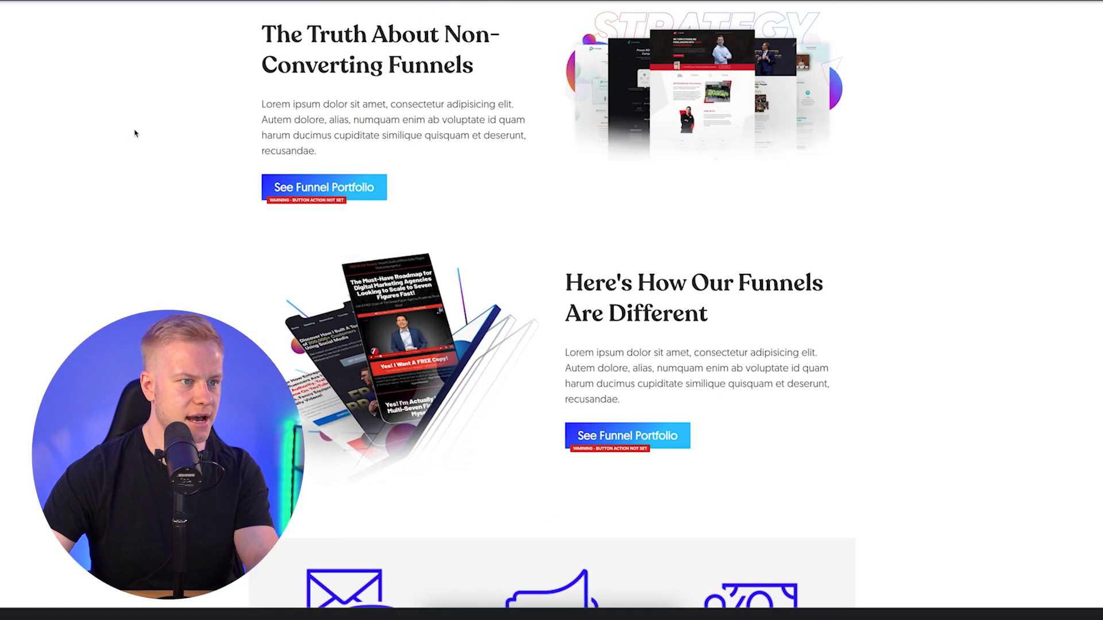
scroll(133, 129, "up", 8)
scroll(152, 168, "down", 9)
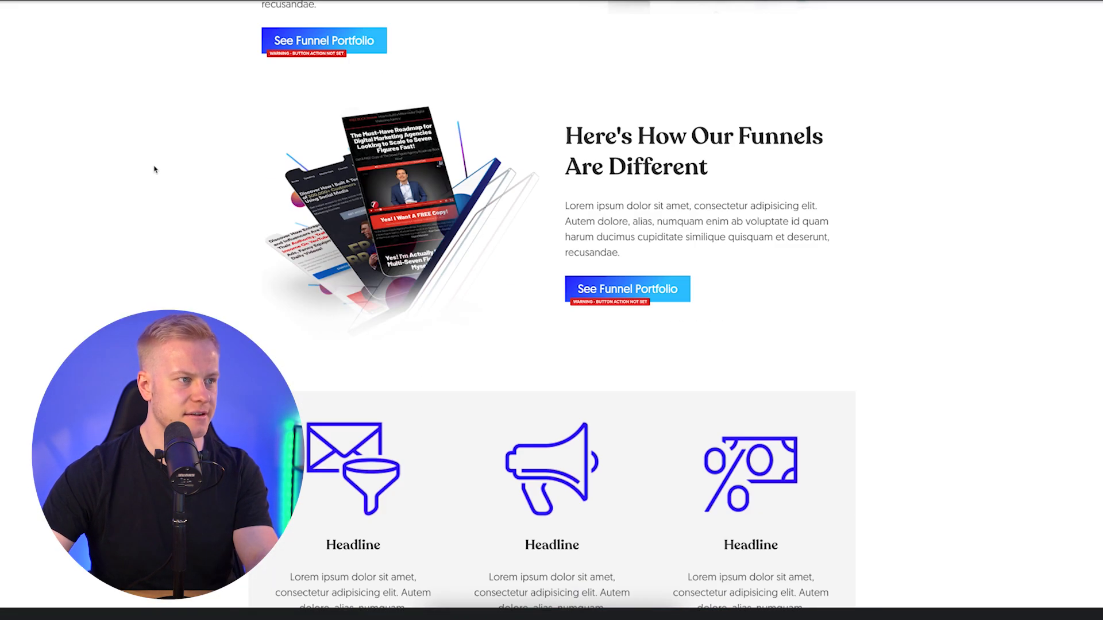
scroll(154, 169, "up", 8)
scroll(546, 345, "up", 3)
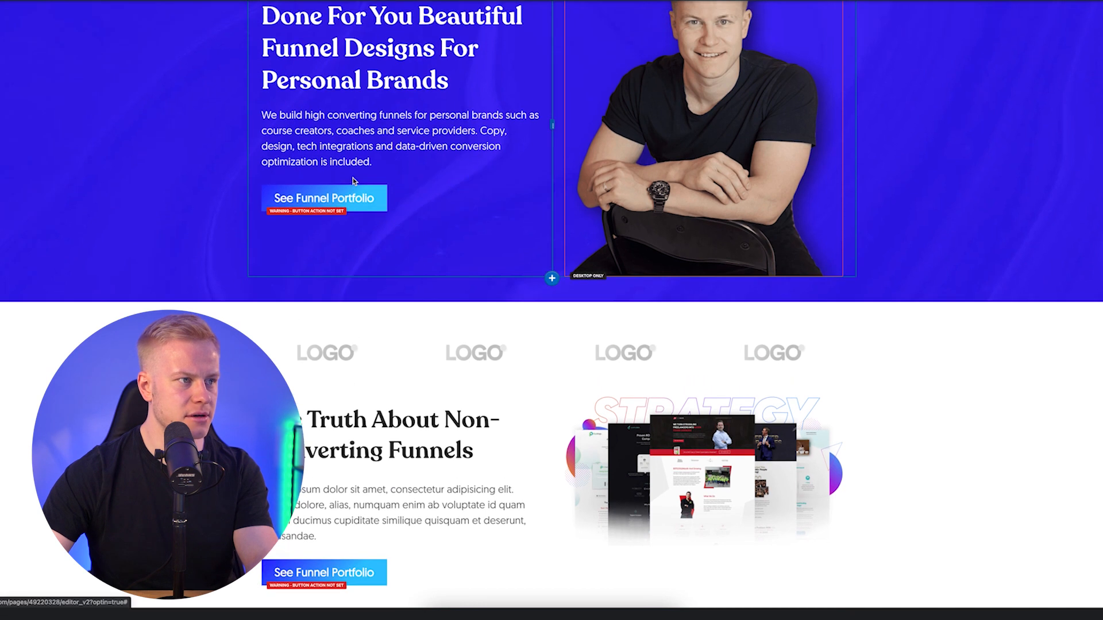
- Copy the hex code of the orange background color from the portfolio button under "The Truth About Non-Converting Funnels"
scroll(416, 234, "down", 2)
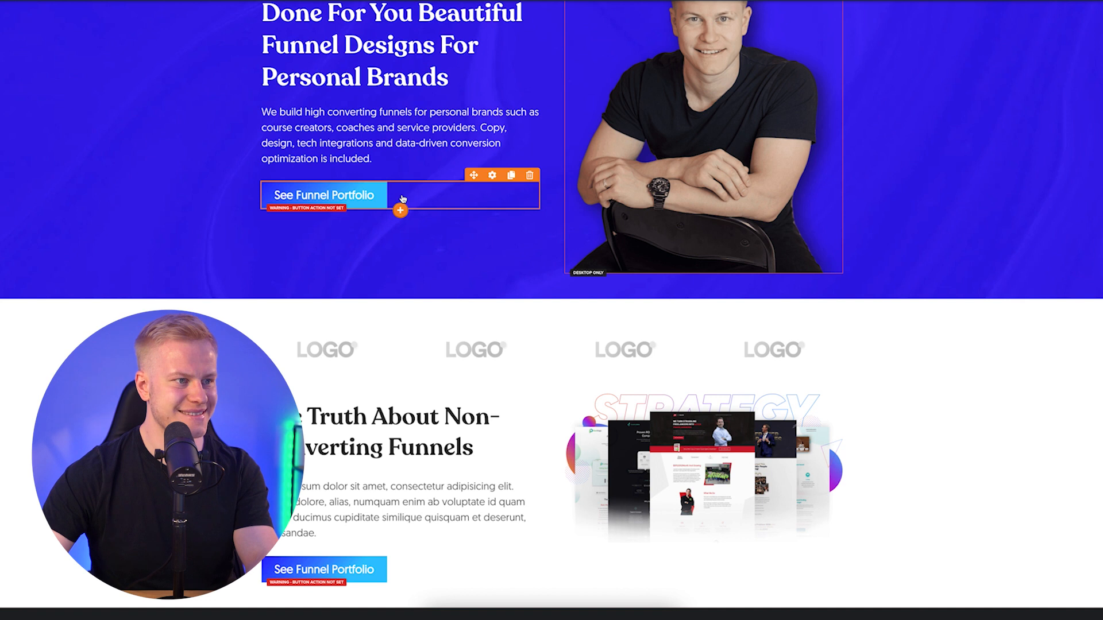
scroll(402, 199, "down", 5)
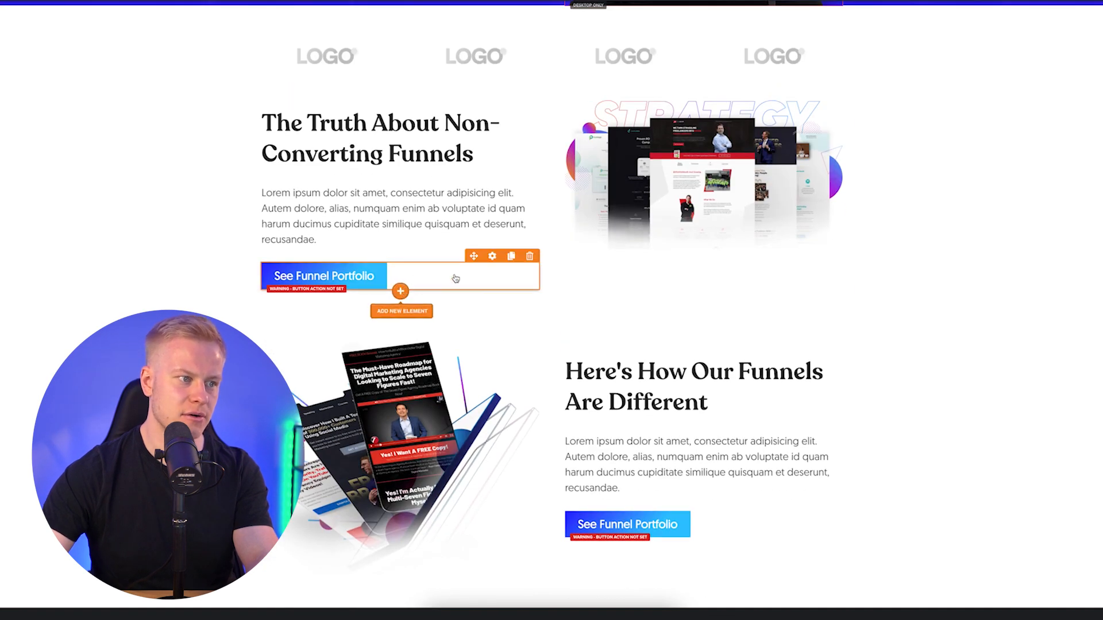
left_click(431, 276)
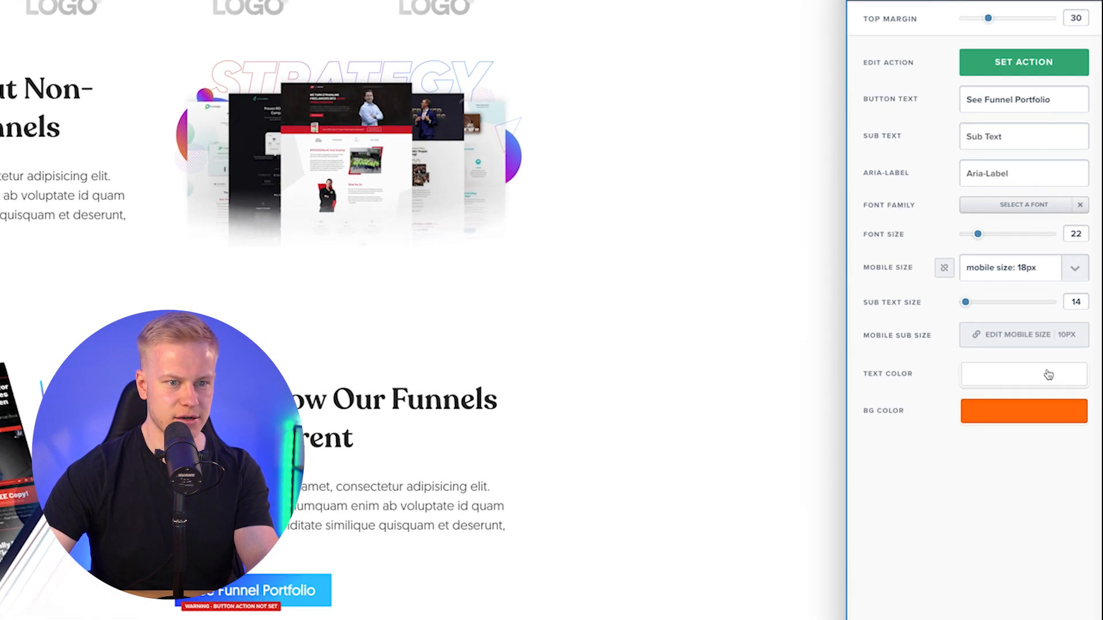
left_click(1044, 411)
double_click(1034, 567)
key("ctrl+c")
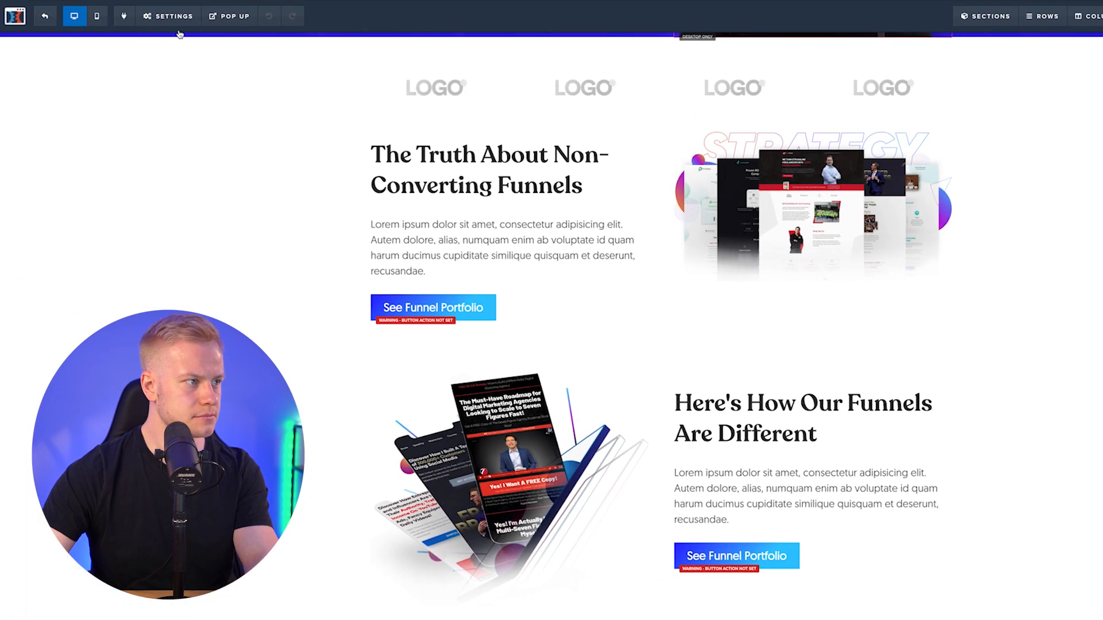
- In the page's custom CSS, set the old-browser fallback background of .elButtonColor1 to #ff7308
mouse_move(141, 25)
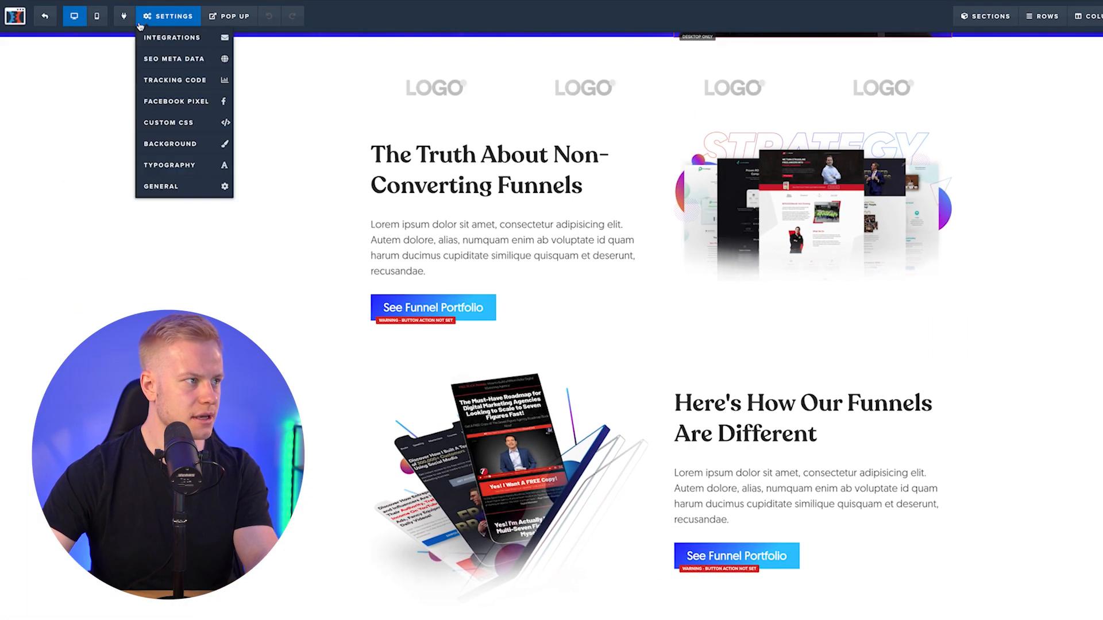
left_click(174, 122)
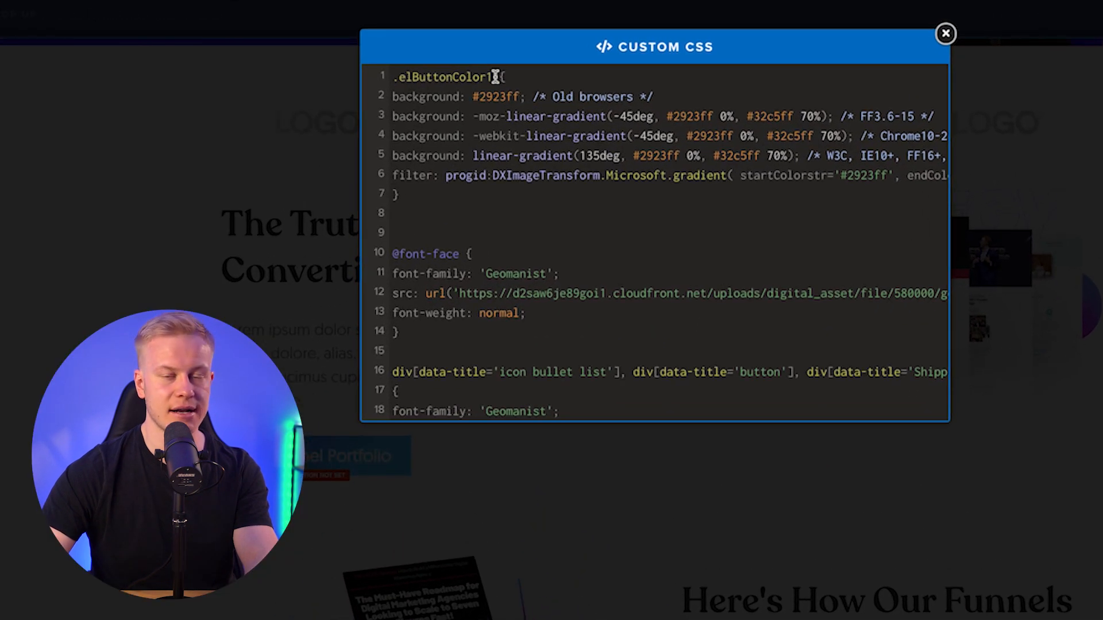
left_click_drag(495, 76, 392, 76)
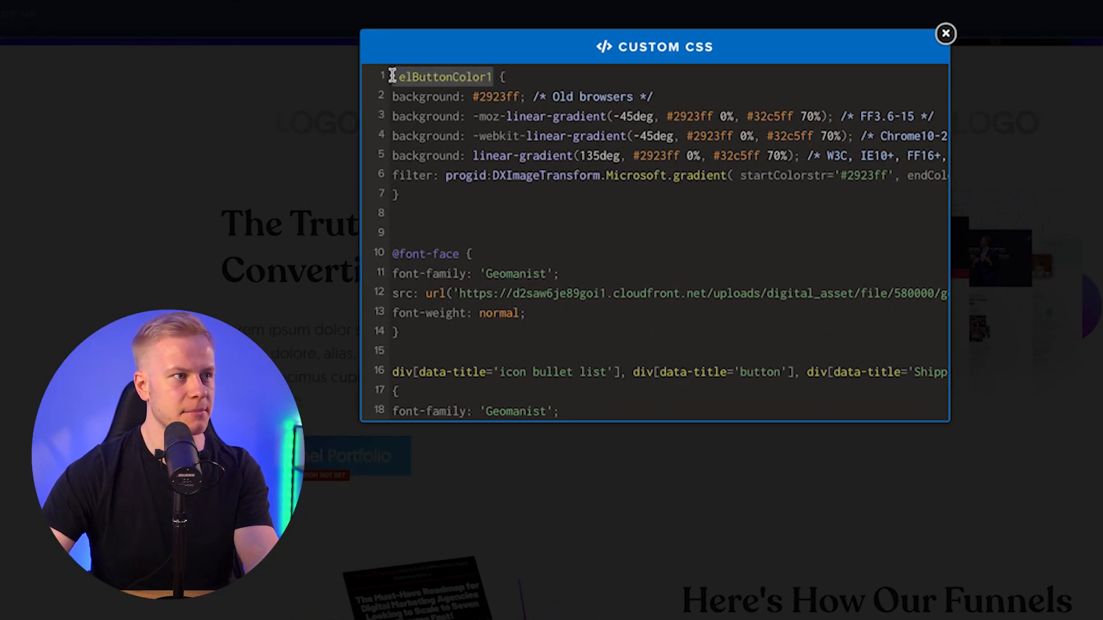
left_click(487, 117)
left_click_drag(484, 98, 521, 98)
type("#ff7308")
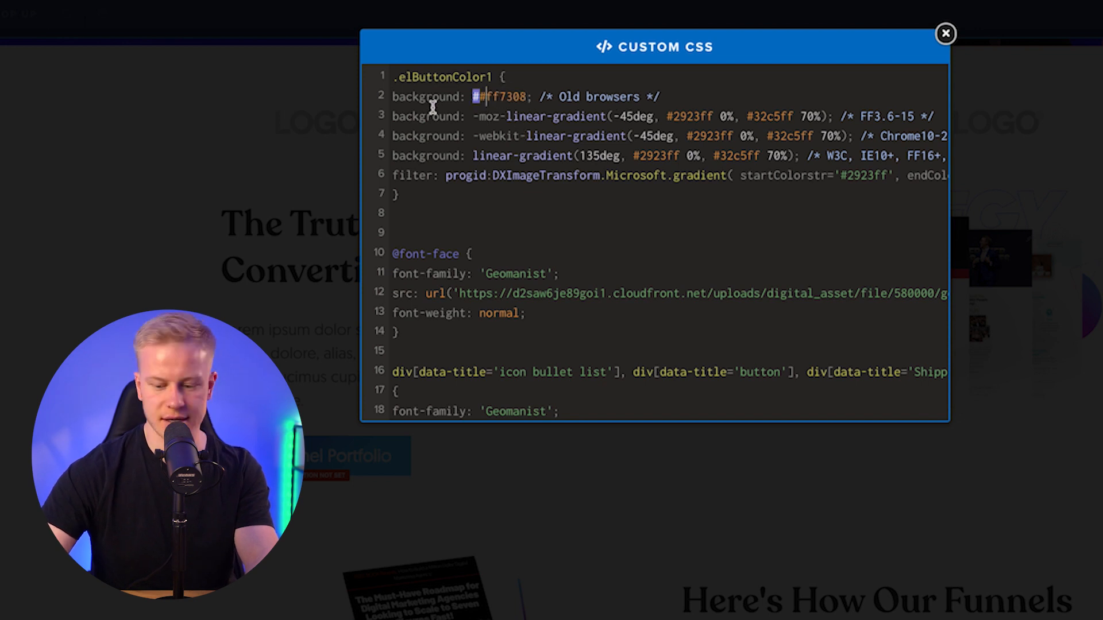
key("BackSpace")
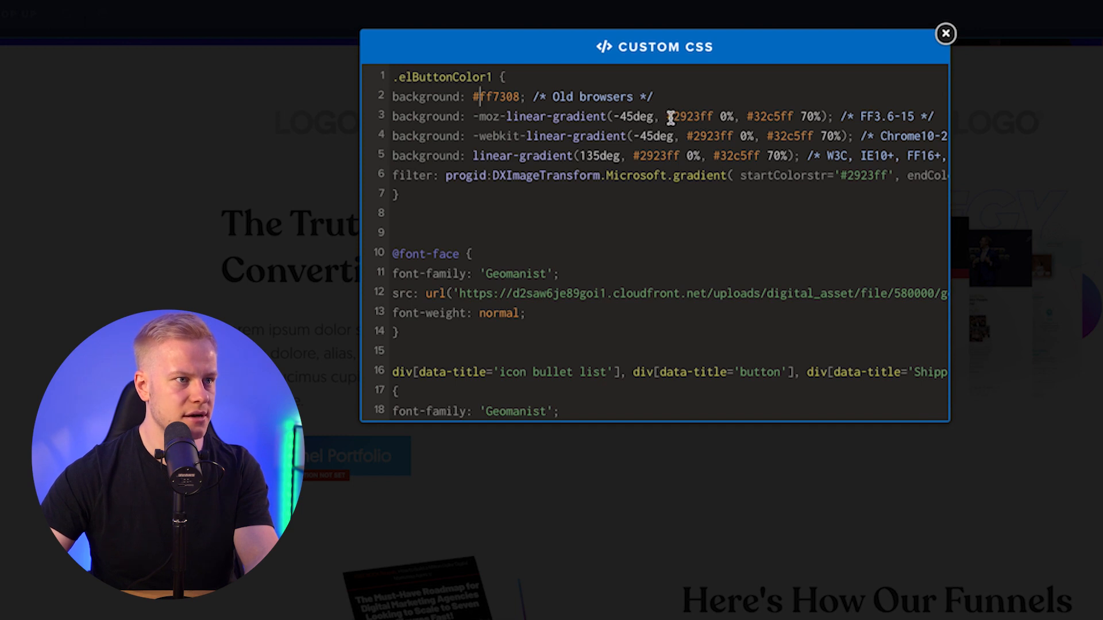
- Replace the starting color #2923ff with #ff7308 in the three gradient lines and the filter line of .elButtonColor1, then close the CSS
left_click_drag(675, 116, 780, 116)
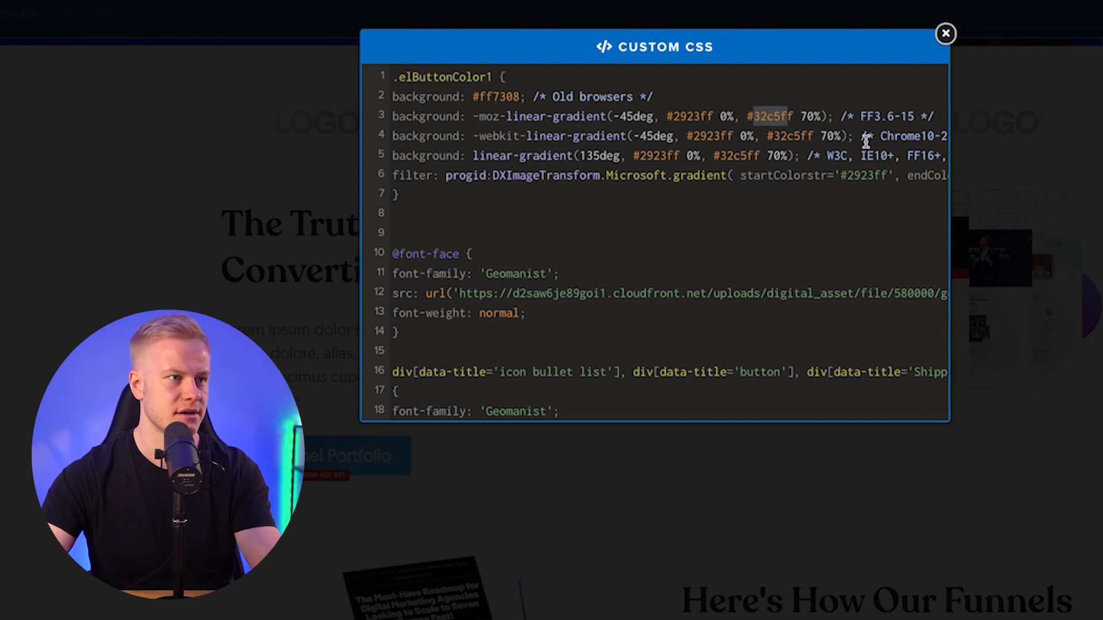
left_click(722, 154)
left_click_drag(715, 119, 674, 121)
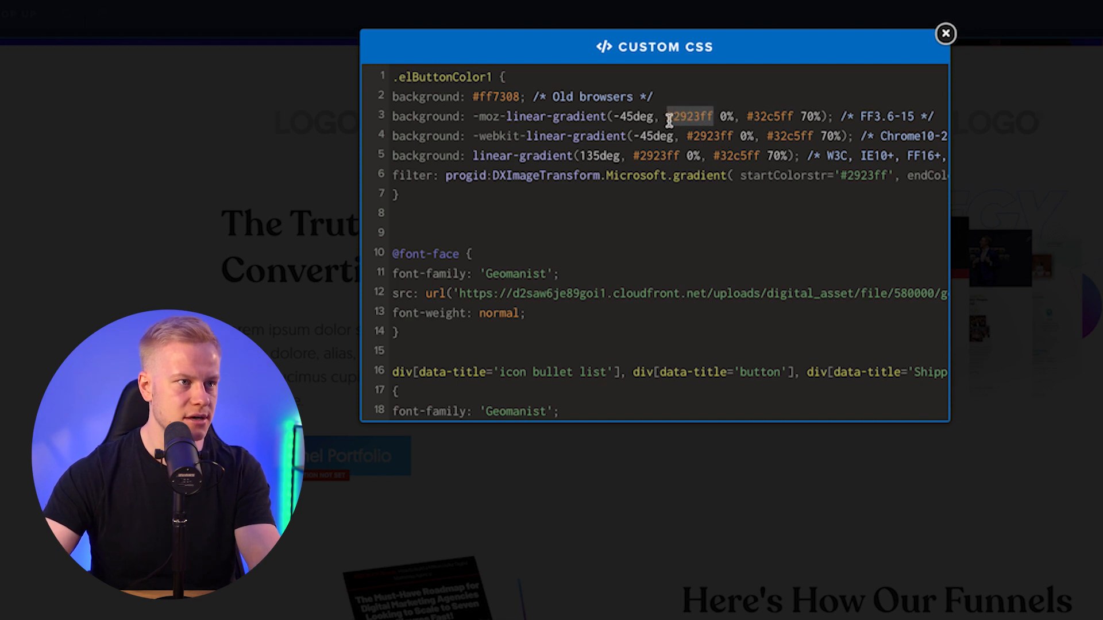
key("ctrl+v")
left_click_drag(728, 137, 639, 156)
key("ctrl+v")
key("ctrl+v")
left_click_drag(888, 174, 846, 172)
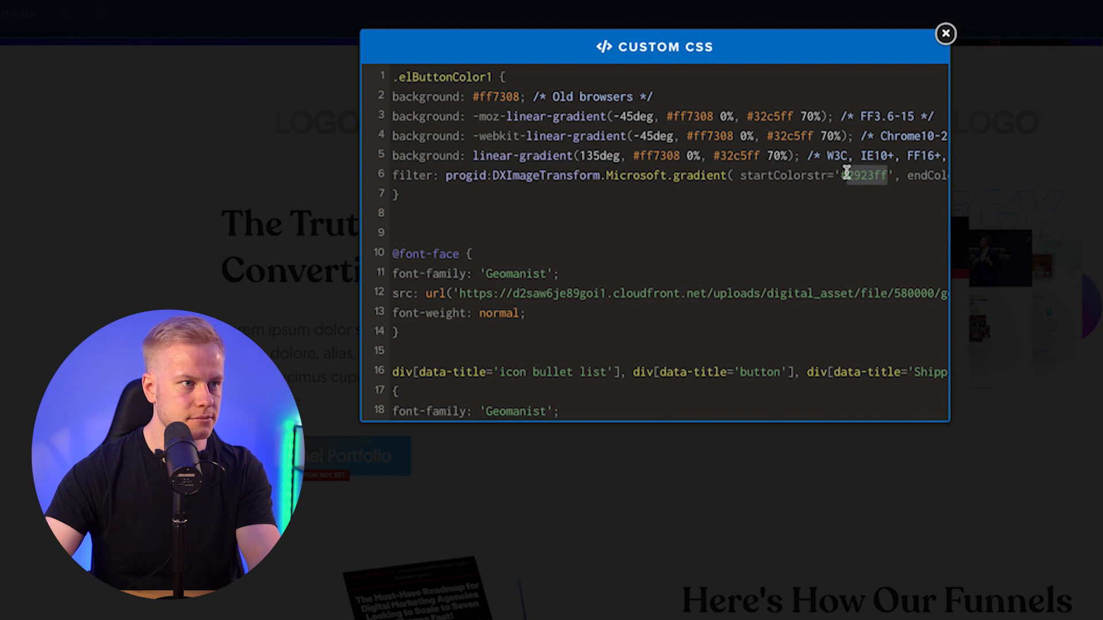
key("ctrl+v")
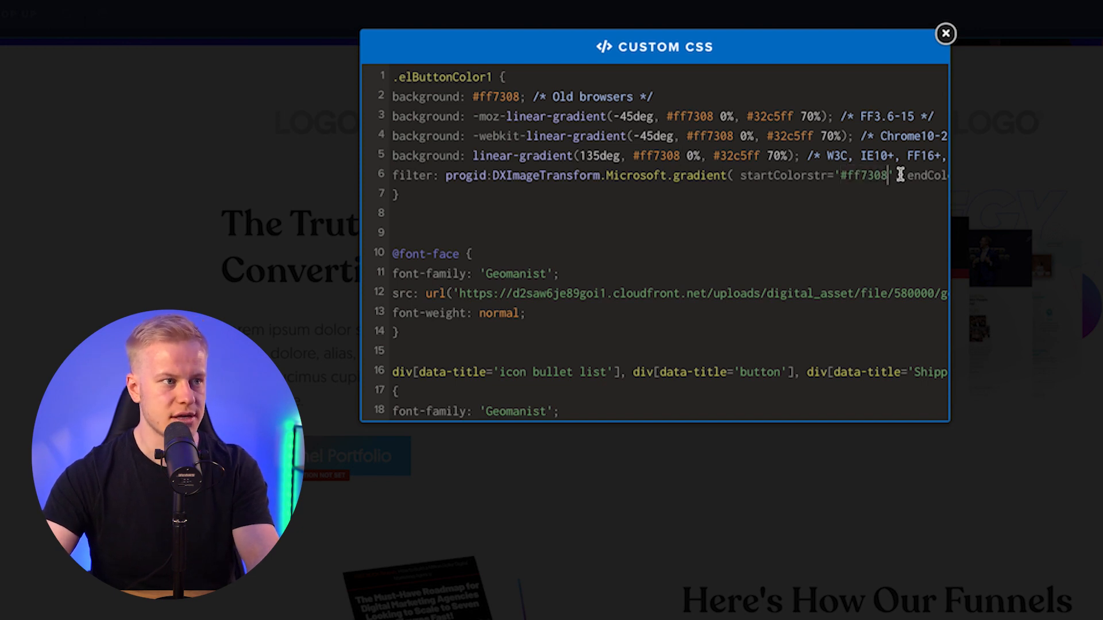
left_click(40, 290)
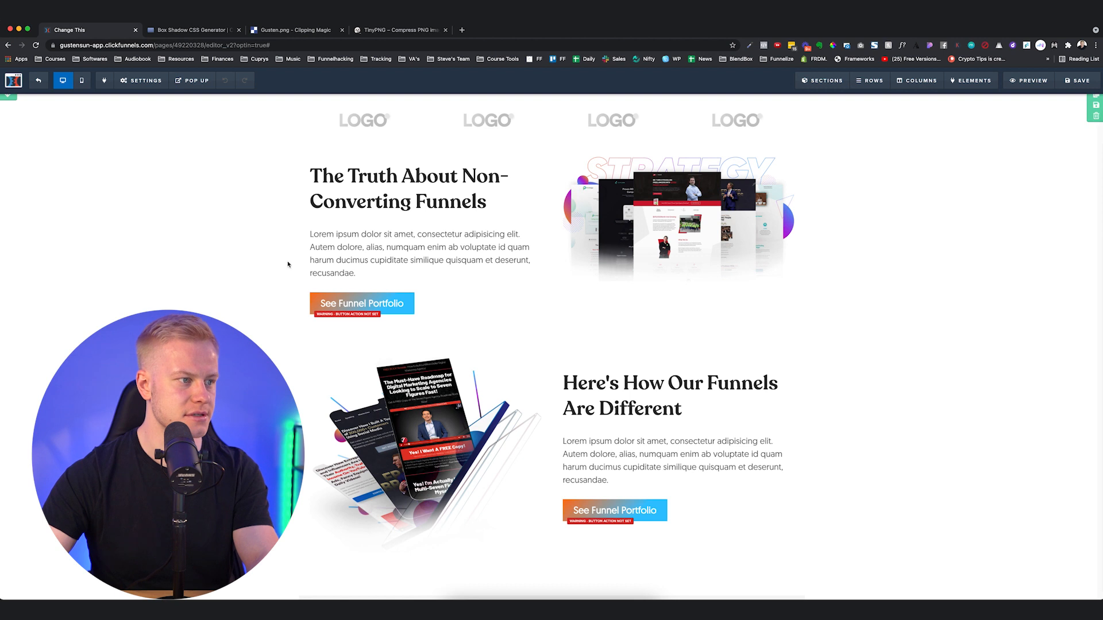
- Duplicate the first section's portfolio button, pick the lighter orange #ffa662 in its background color setting and copy the hex code
left_click(512, 310)
left_click(517, 289)
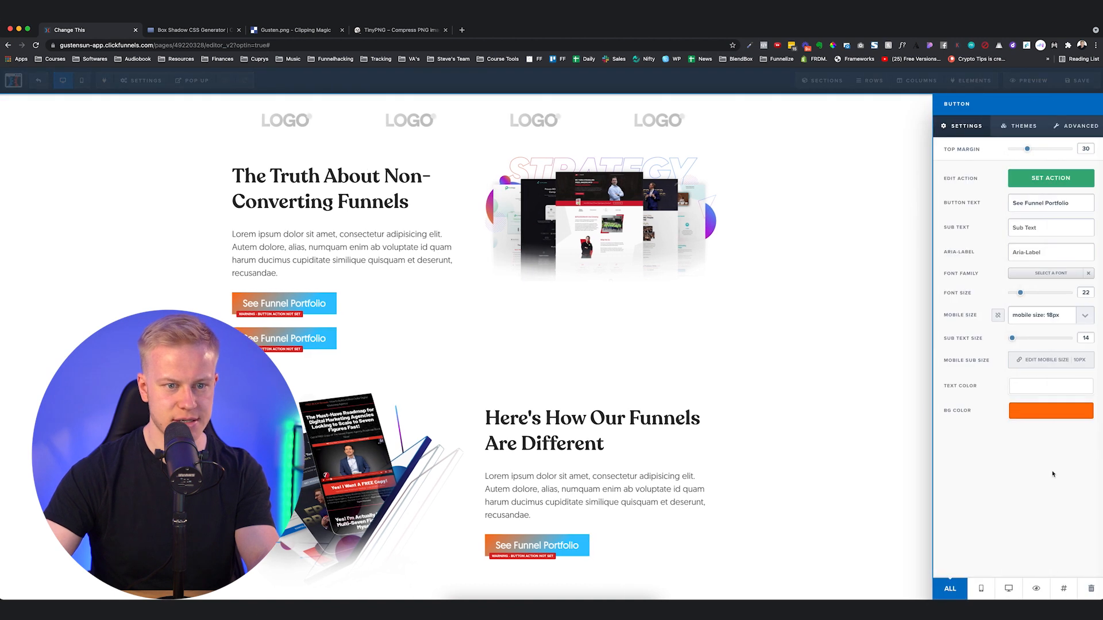
left_click(1044, 411)
left_click_drag(1052, 433, 1049, 427)
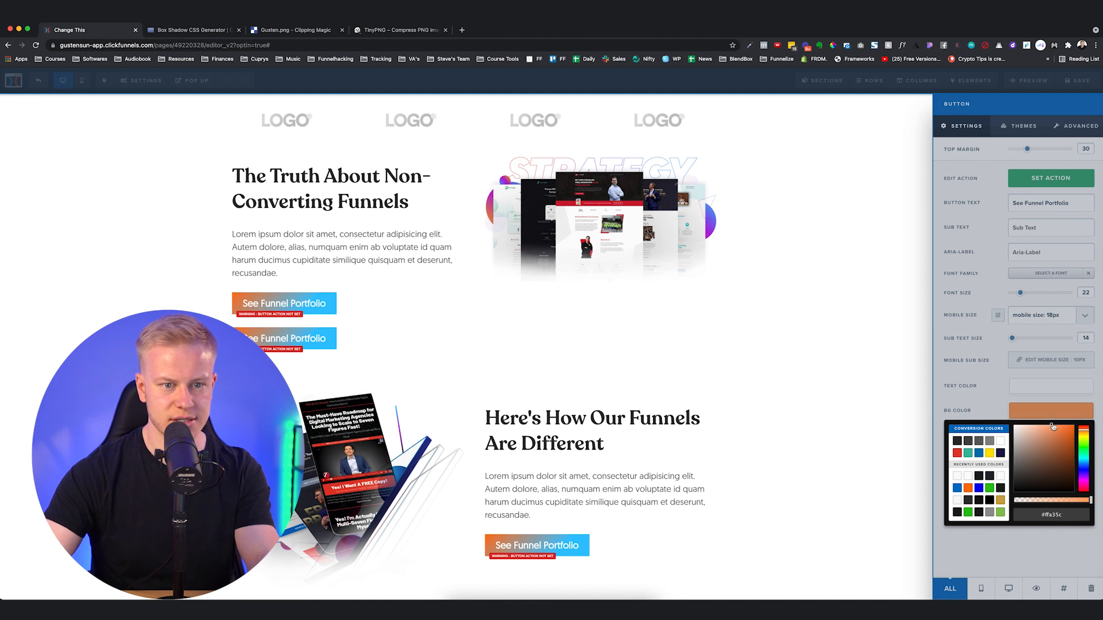
double_click(1043, 515)
left_click(775, 432)
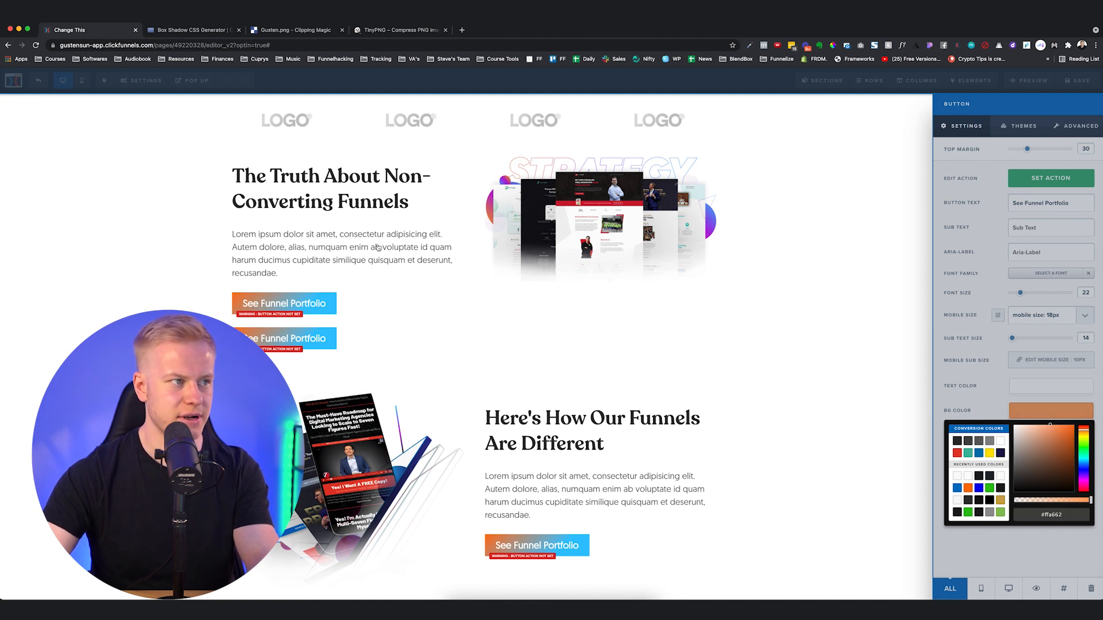
- Replace the gradient end color with #ffa662 throughout the .elButtonColor1 rule in the custom CSS
mouse_move(154, 82)
left_click(159, 168)
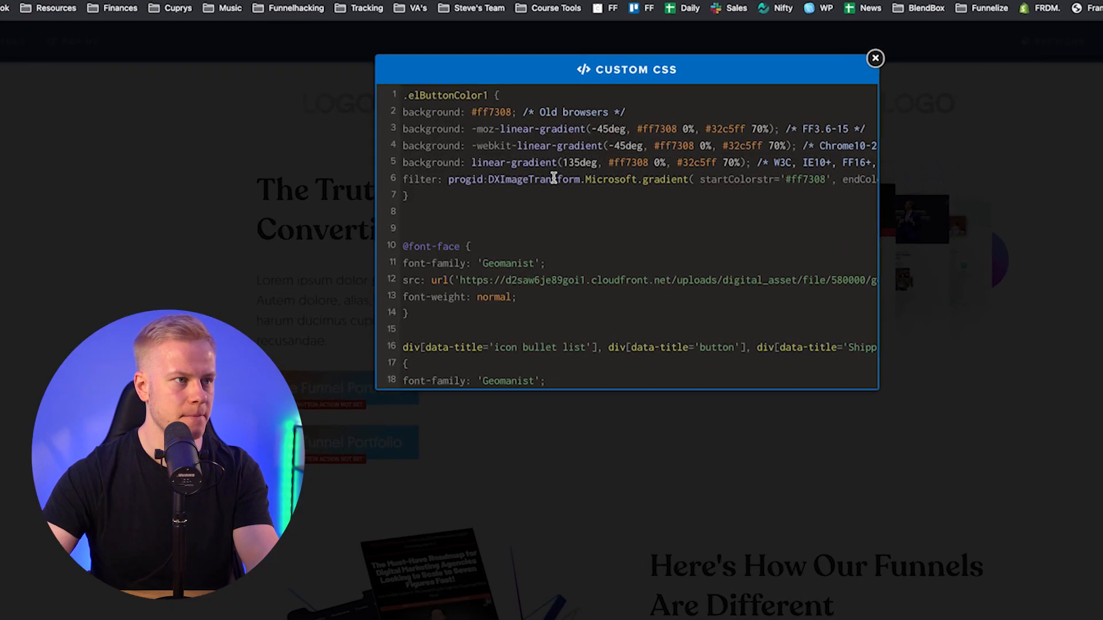
left_click_drag(759, 126, 828, 145)
type("#ffa662")
type("#ffa662")
left_click_drag(727, 165, 773, 165)
type("#ffa662")
left_click_drag(943, 185, 962, 190)
left_click_drag(788, 185, 835, 185)
type("#ffa662")
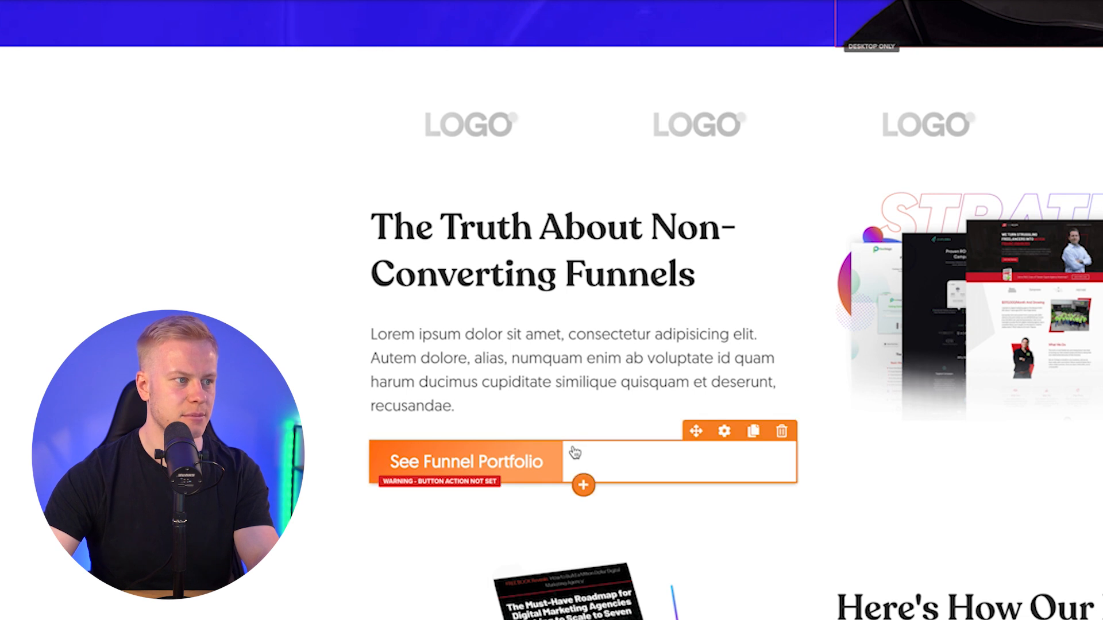
- Set the font size of the portfolio button under "The Truth About Non-Converting Funnels" to 20
left_click(725, 431)
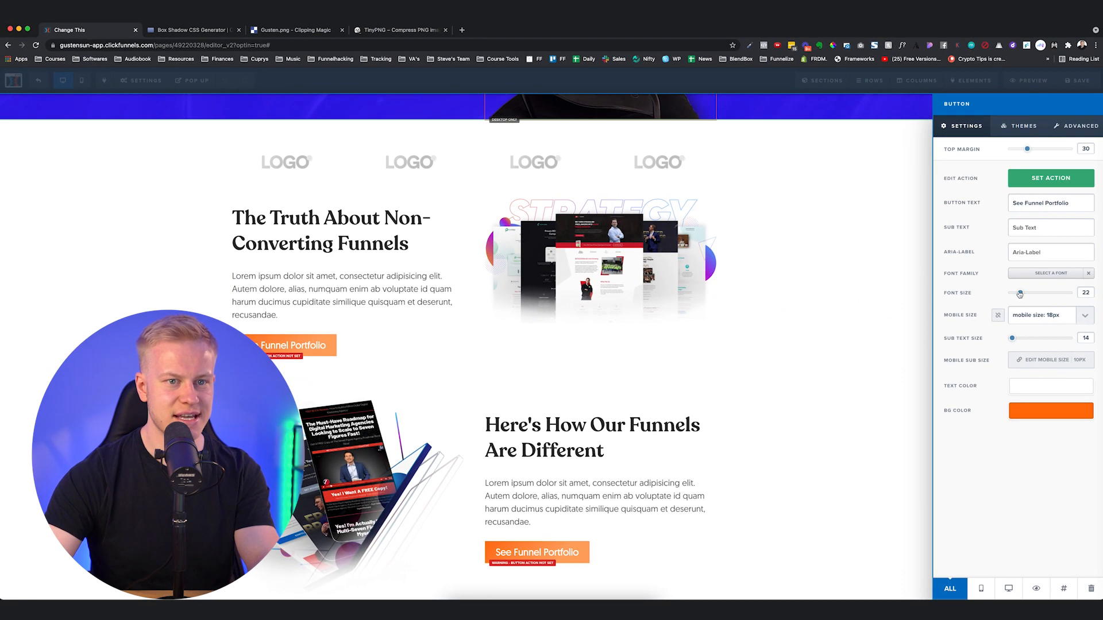
left_click_drag(1019, 294, 1019, 294)
left_click_drag(1020, 295, 1006, 297)
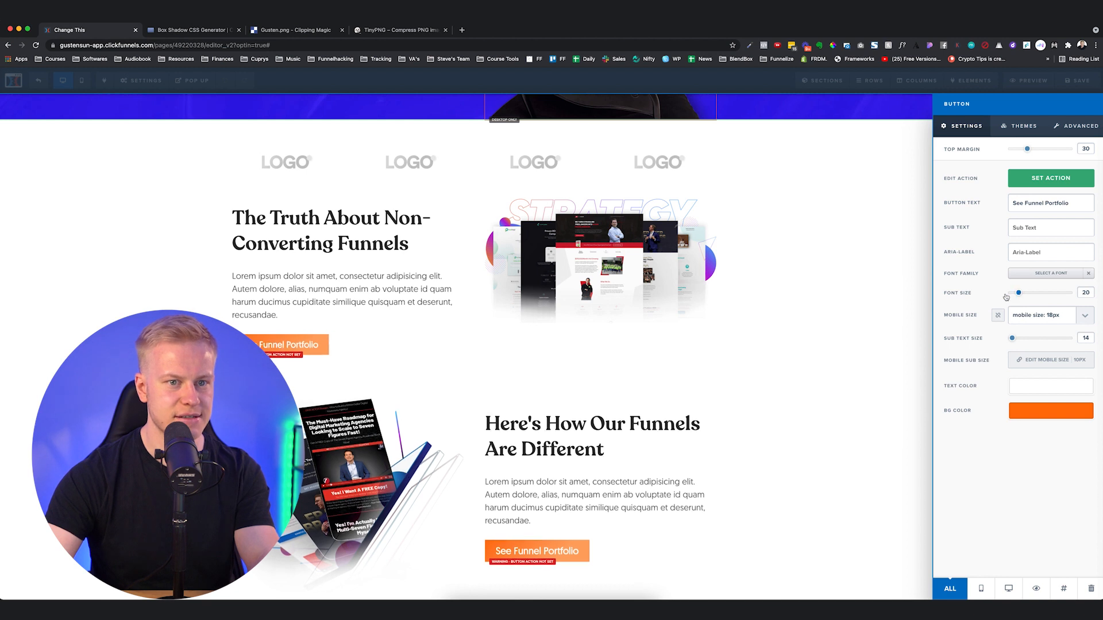
left_click(415, 338)
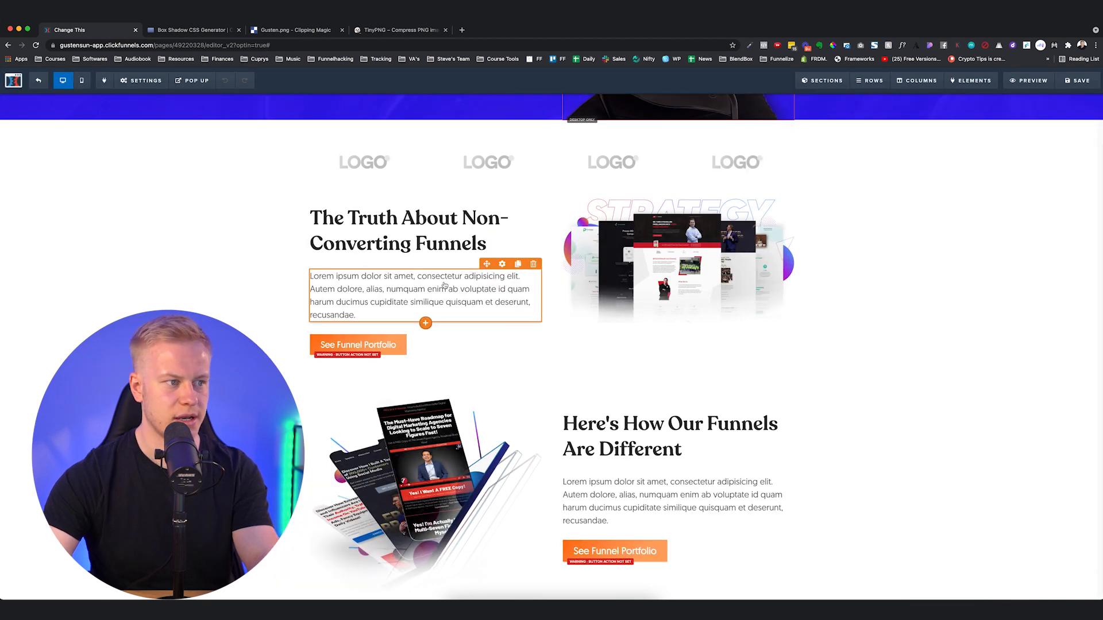
- Add a one-column row below the three-headline box and move the button from "Here's How Our Funnels Are Different" into it
scroll(676, 234, "down", 5)
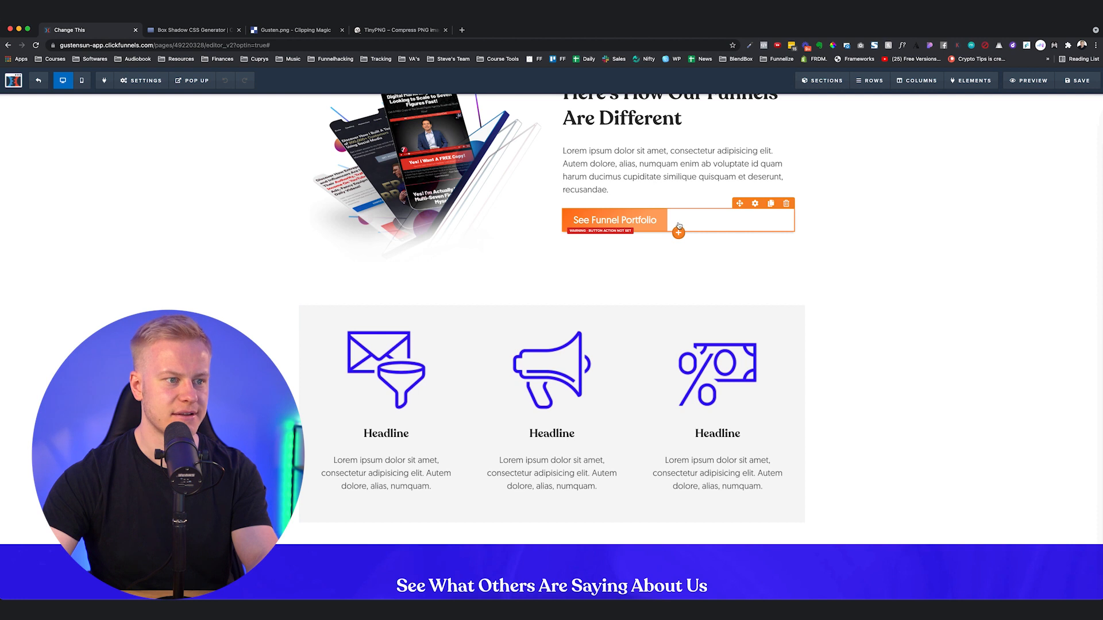
left_click(552, 524)
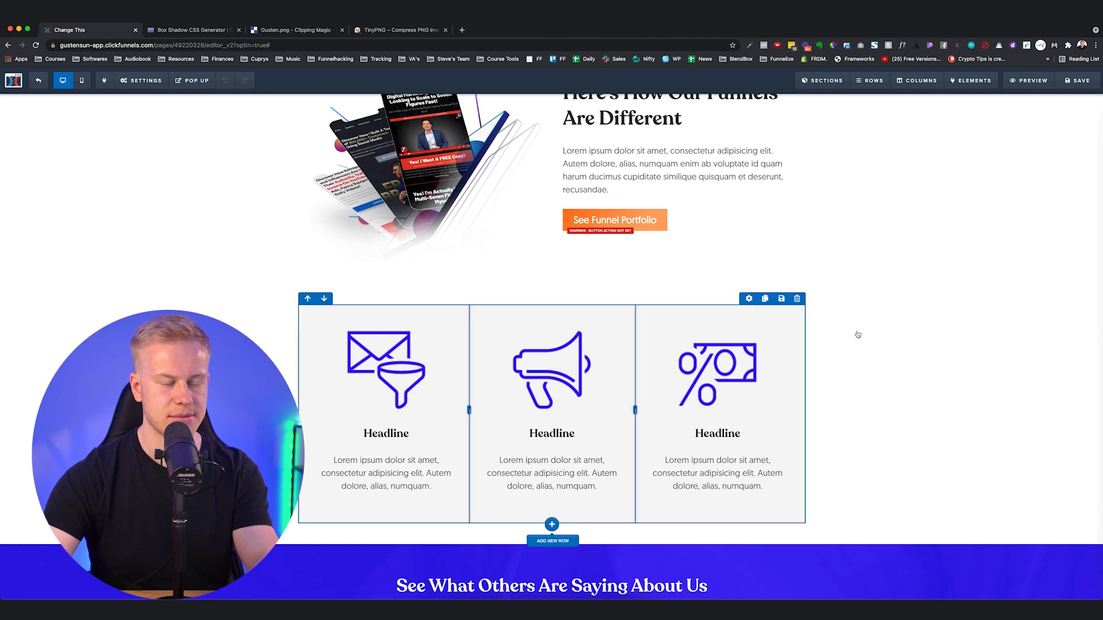
left_click(936, 106)
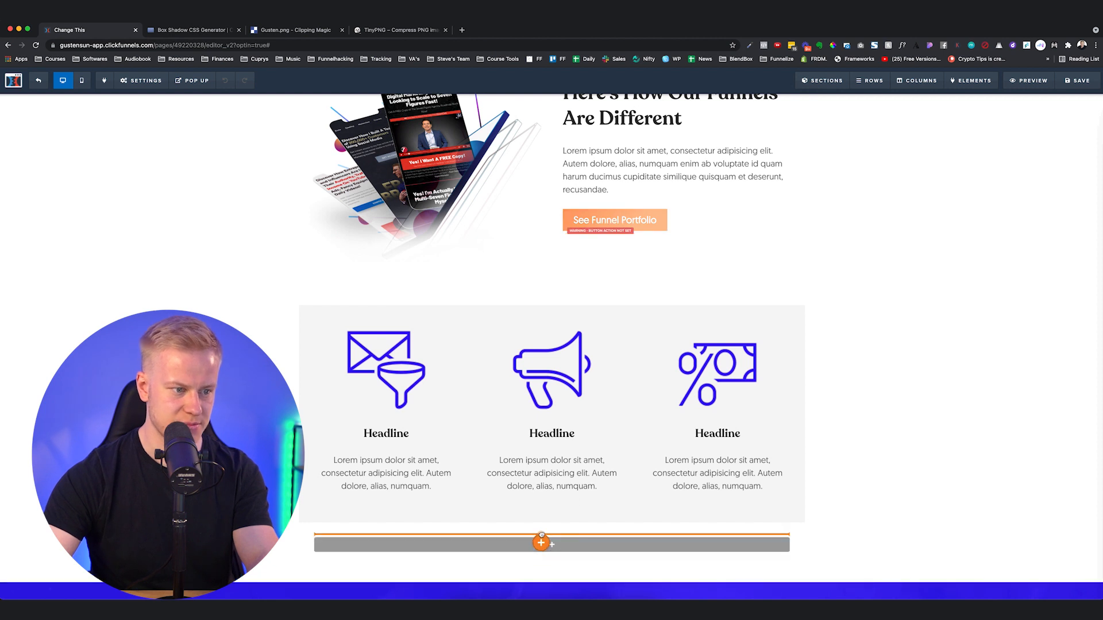
left_click_drag(583, 539, 583, 540)
- Set the moved button's font size to 32 and center-align it
left_click_drag(1022, 294, 1027, 294)
left_click(1075, 126)
left_click(1024, 536)
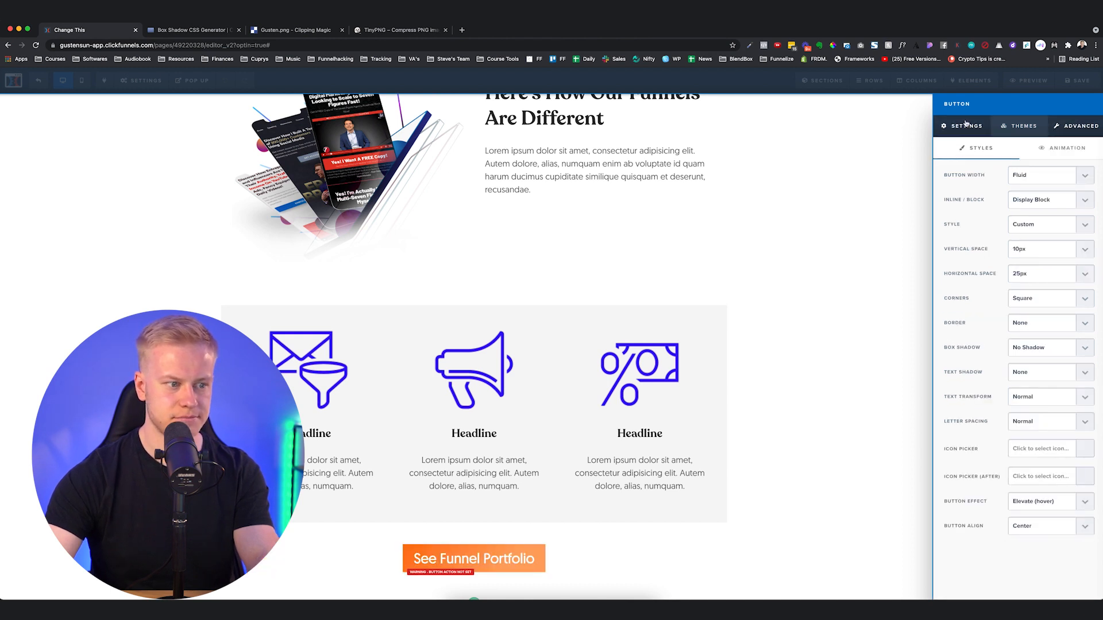
left_click(965, 126)
- Set the centered button's horizontal space to 40px and its vertical space to 15px
scroll(761, 414, "down", 4)
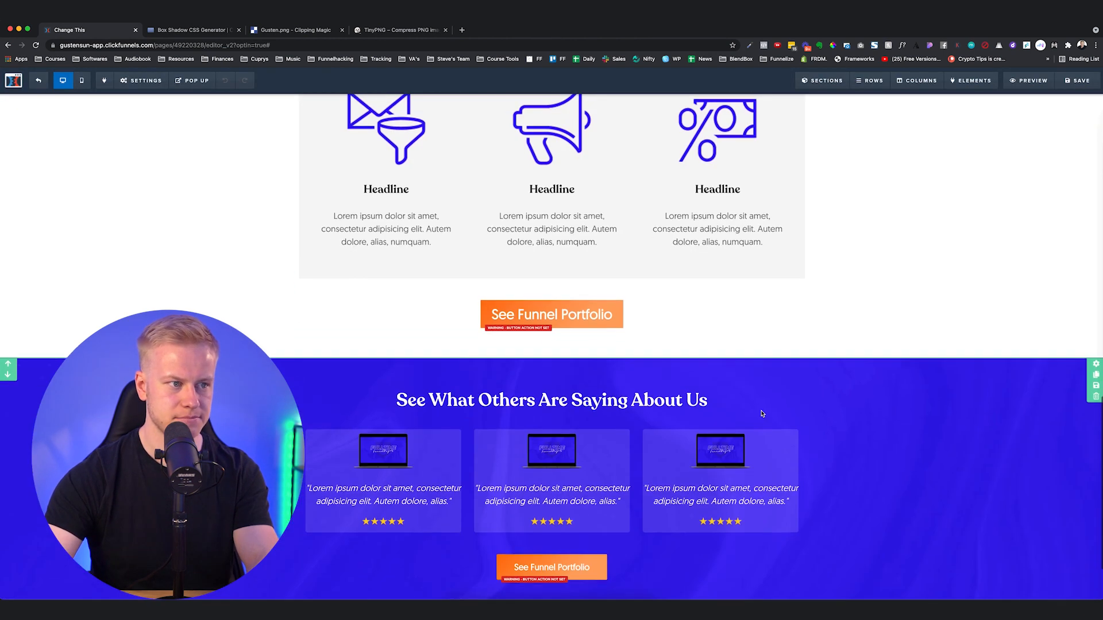
left_click(1077, 129)
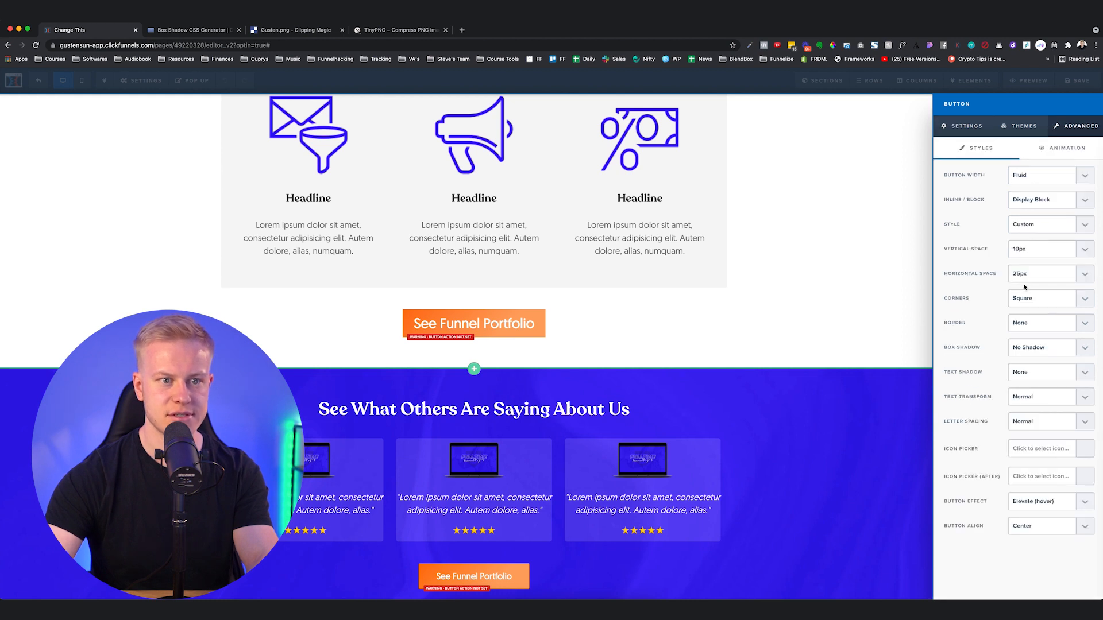
left_click(1028, 274)
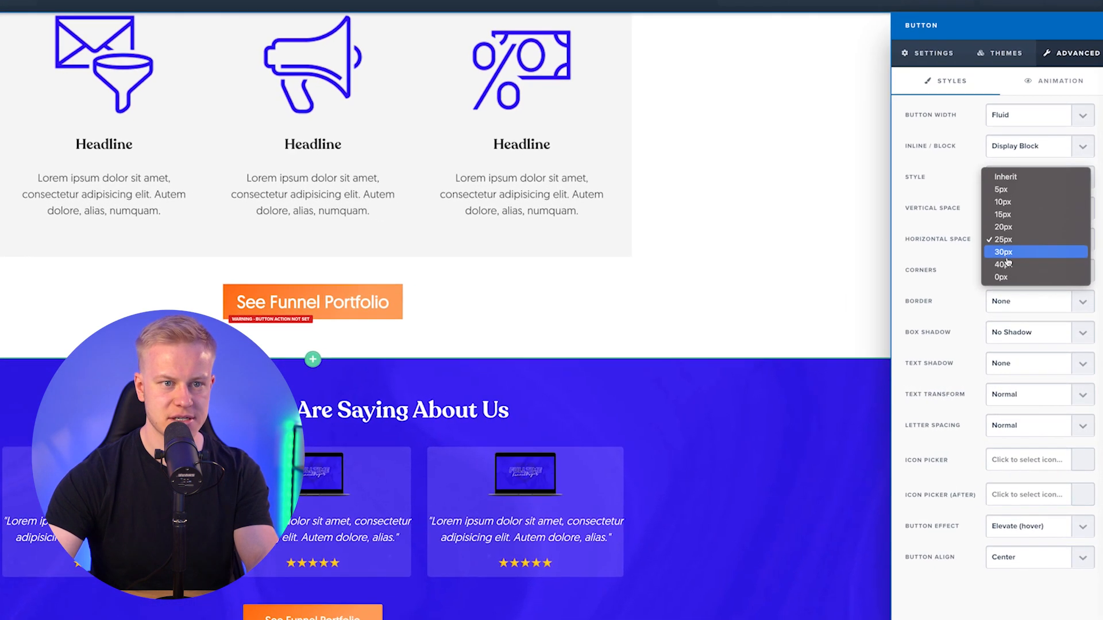
left_click(1005, 264)
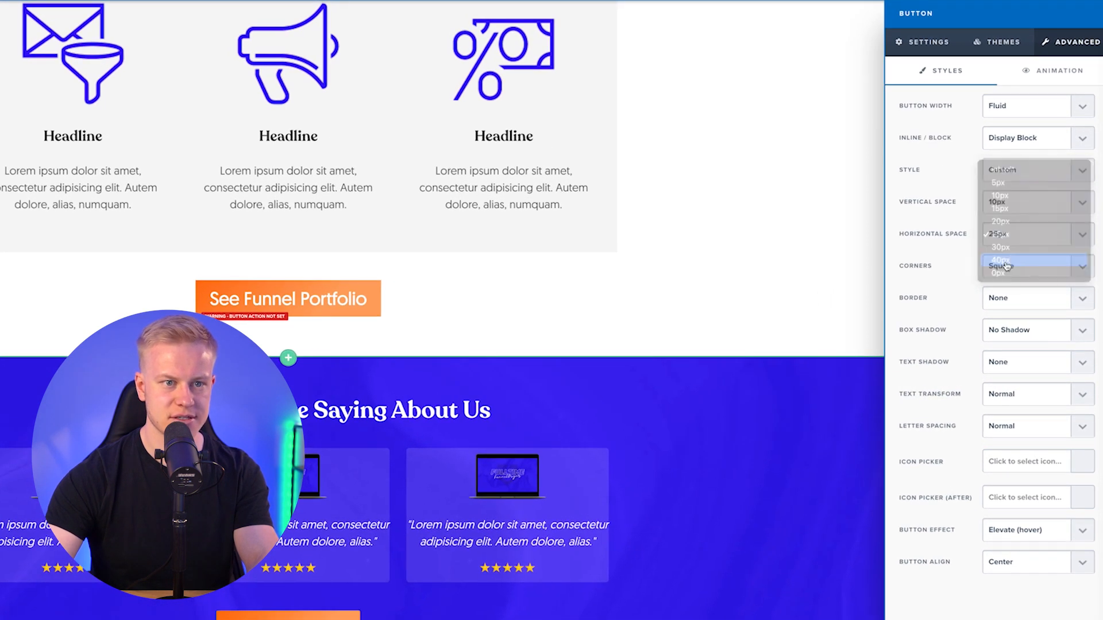
left_click(1002, 210)
left_click(1000, 215)
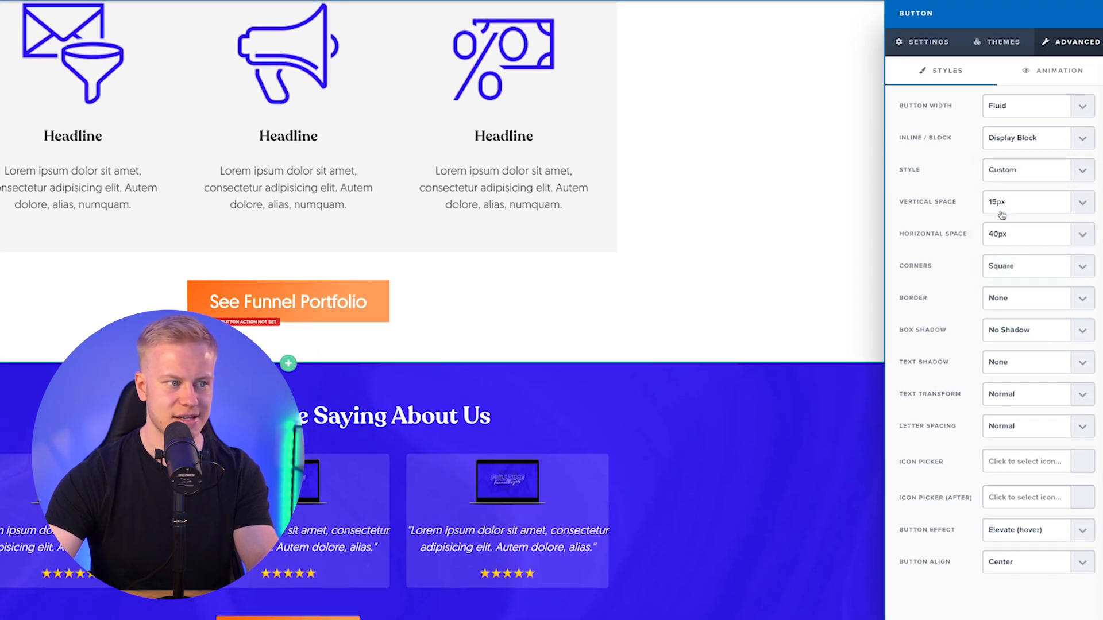
- Add the sub text "Apply now to see if we're a fit!" to the centered button and set the sub text size to 18
left_click(923, 42)
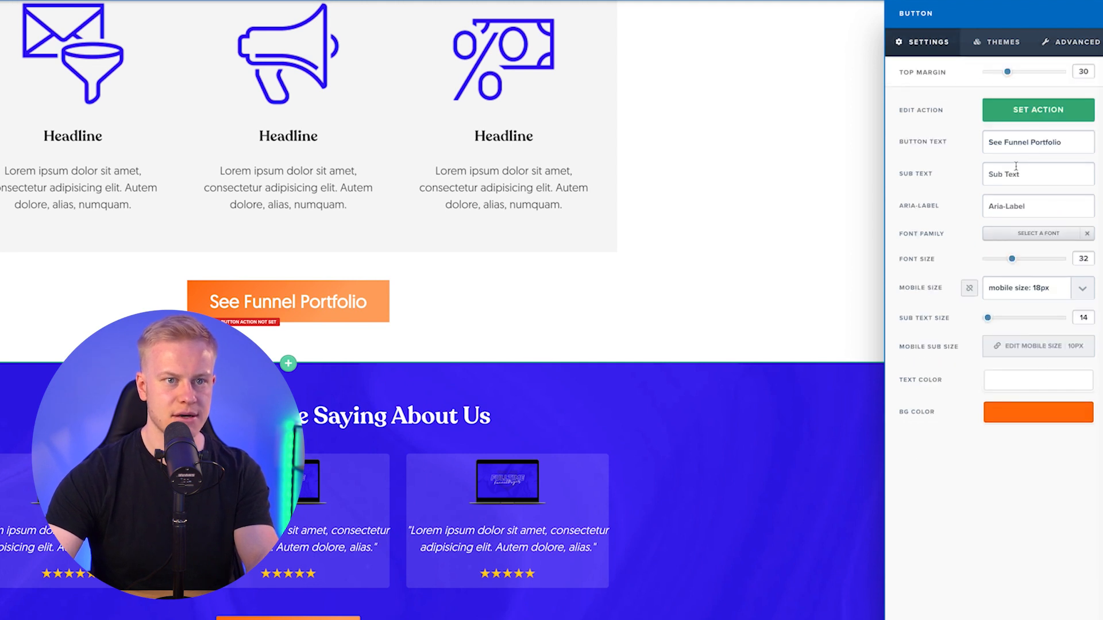
left_click(1016, 167)
type("Apply now to se")
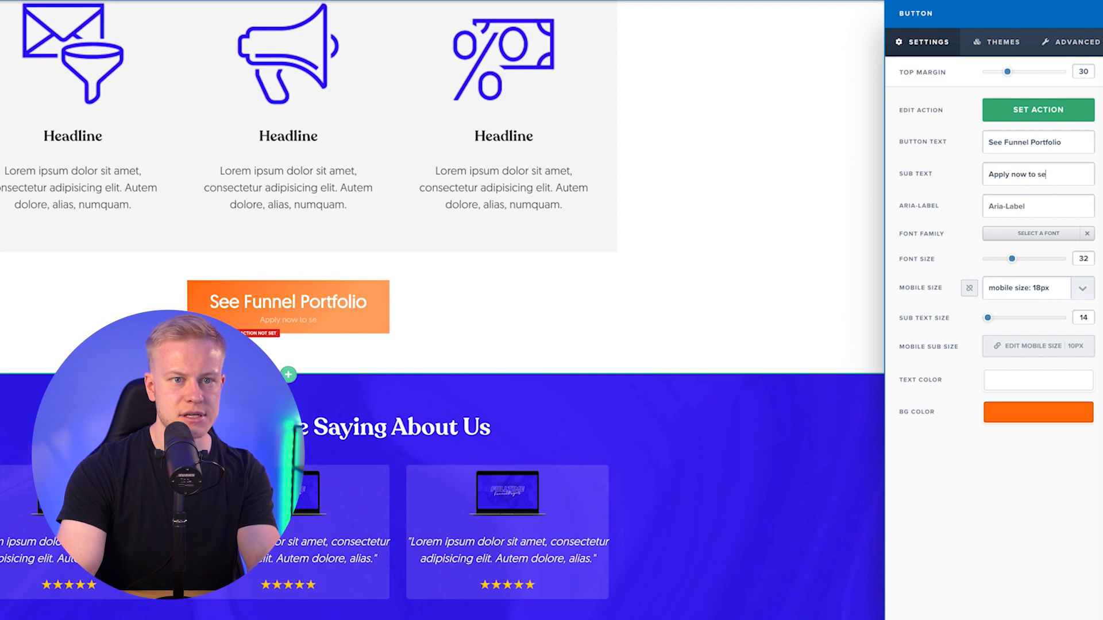
type("e if we're a fit!")
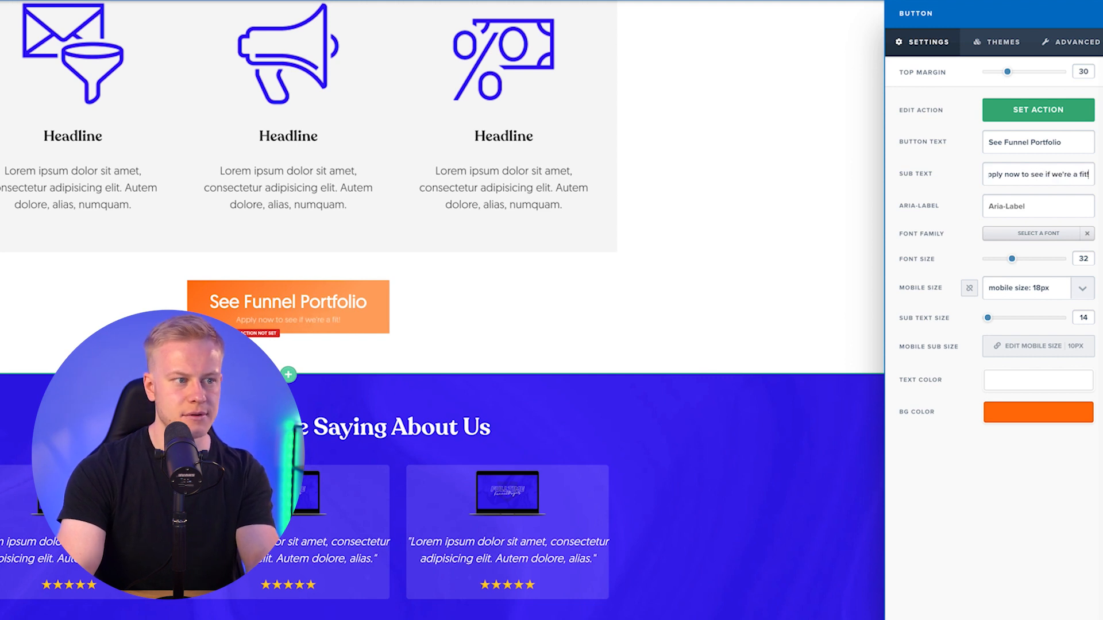
left_click_drag(988, 318, 994, 318)
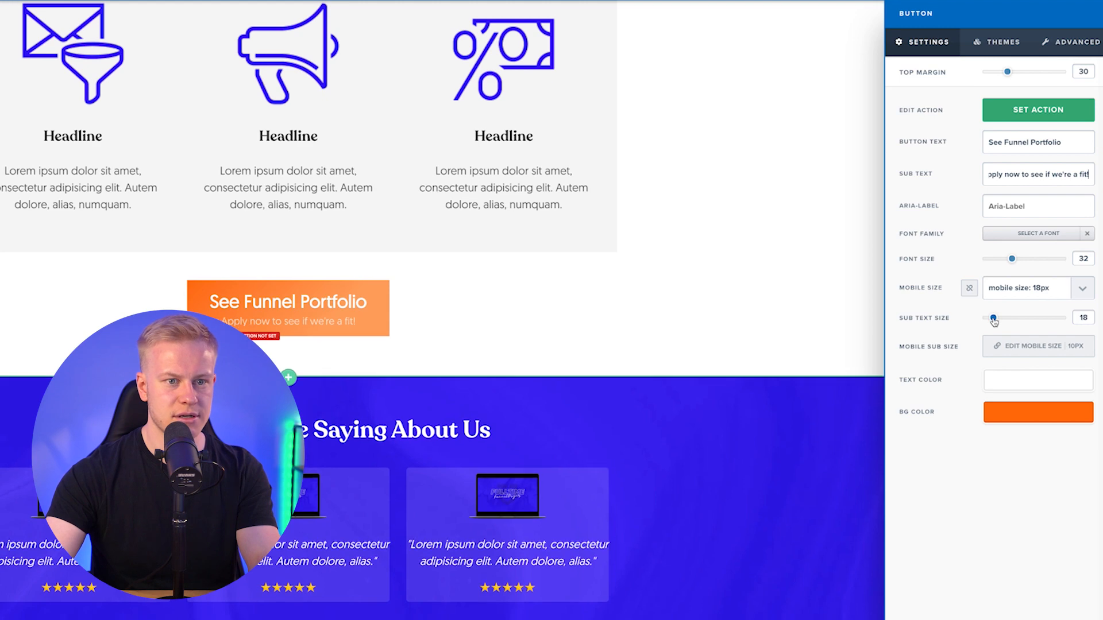
- Open the centered button's mobile sub text size for separate editing and close the button's settings
left_click(1017, 346)
left_click(534, 327)
scroll(887, 241, "up", 20)
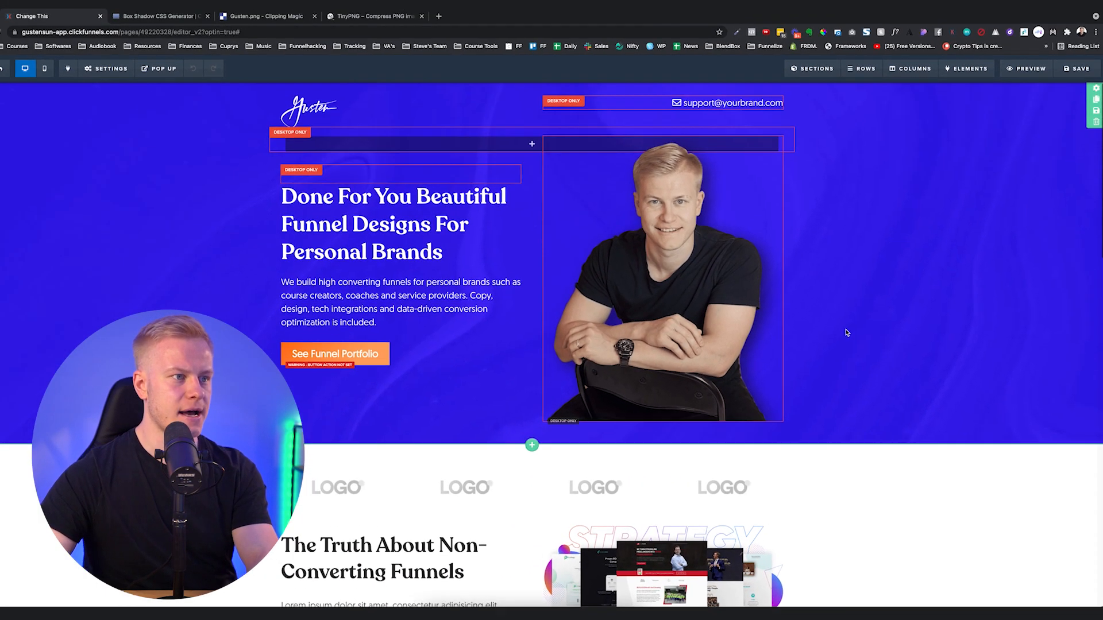
scroll(846, 332, "down", 10)
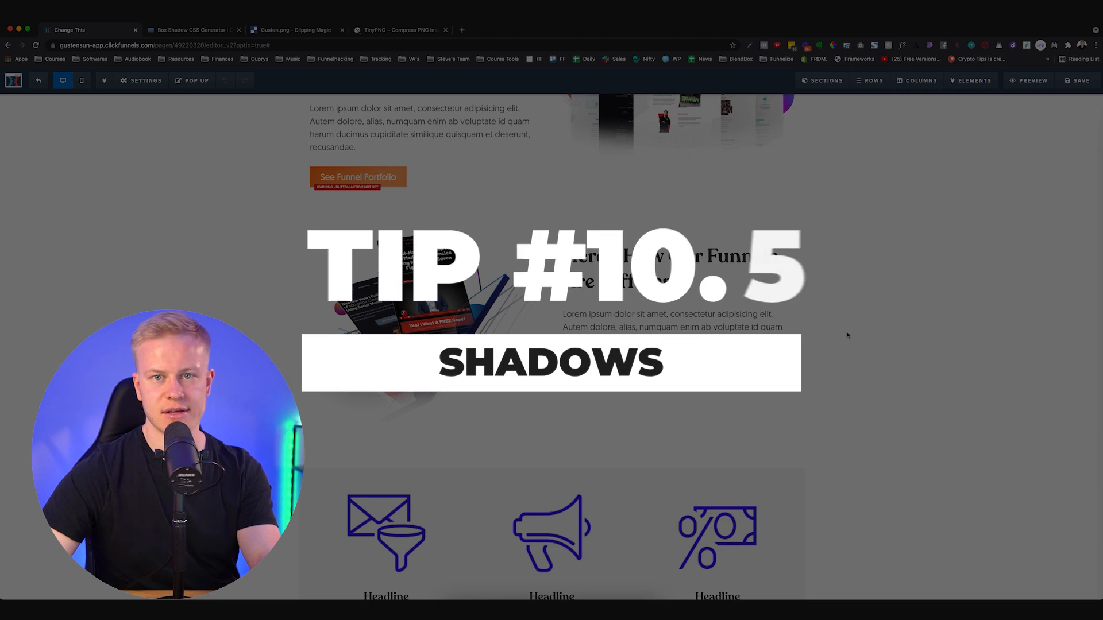
scroll(846, 335, "up", 5)
scroll(846, 334, "down", 10)
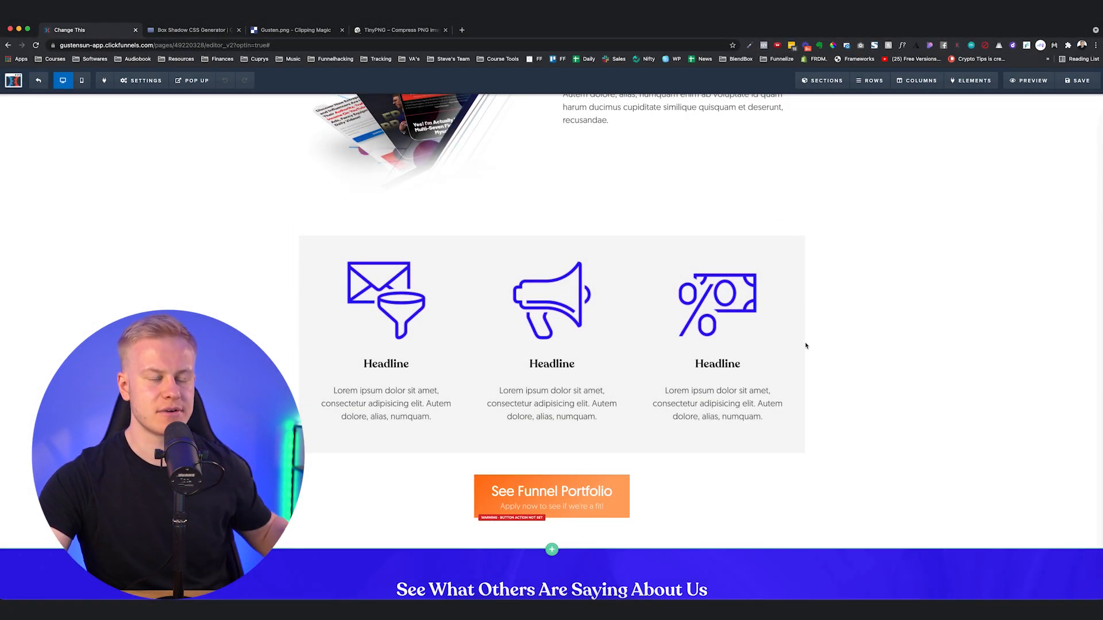
- Set the image width of the envelope-and-funnel icon in the three-headline row to 70
mouse_move(803, 345)
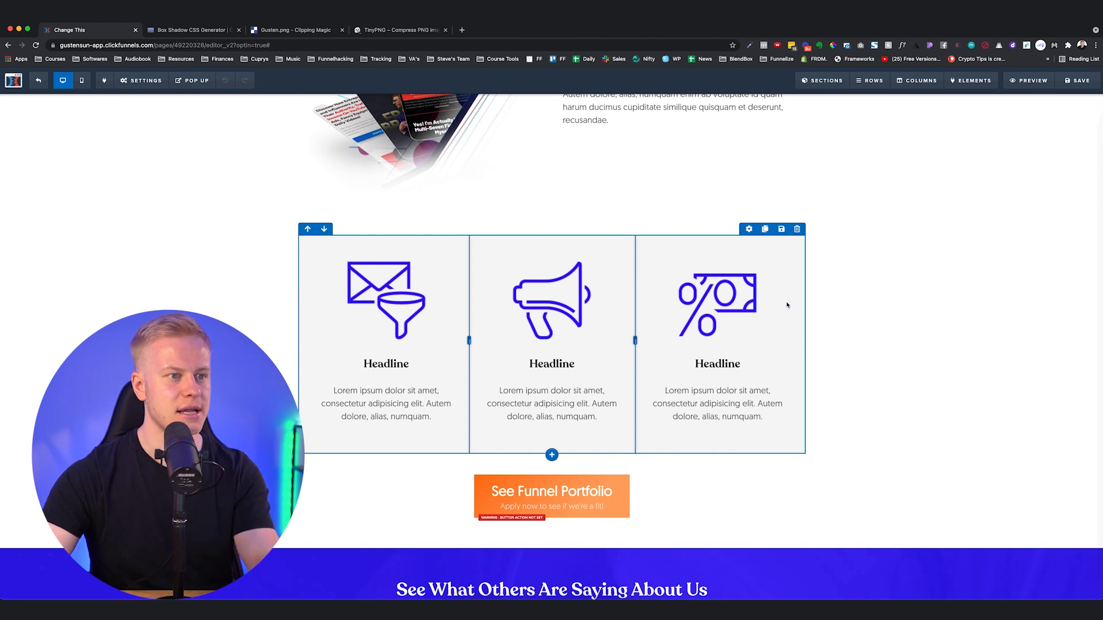
scroll(459, 230, "down", 2)
left_click(431, 221)
left_click_drag(1011, 205, 1001, 207)
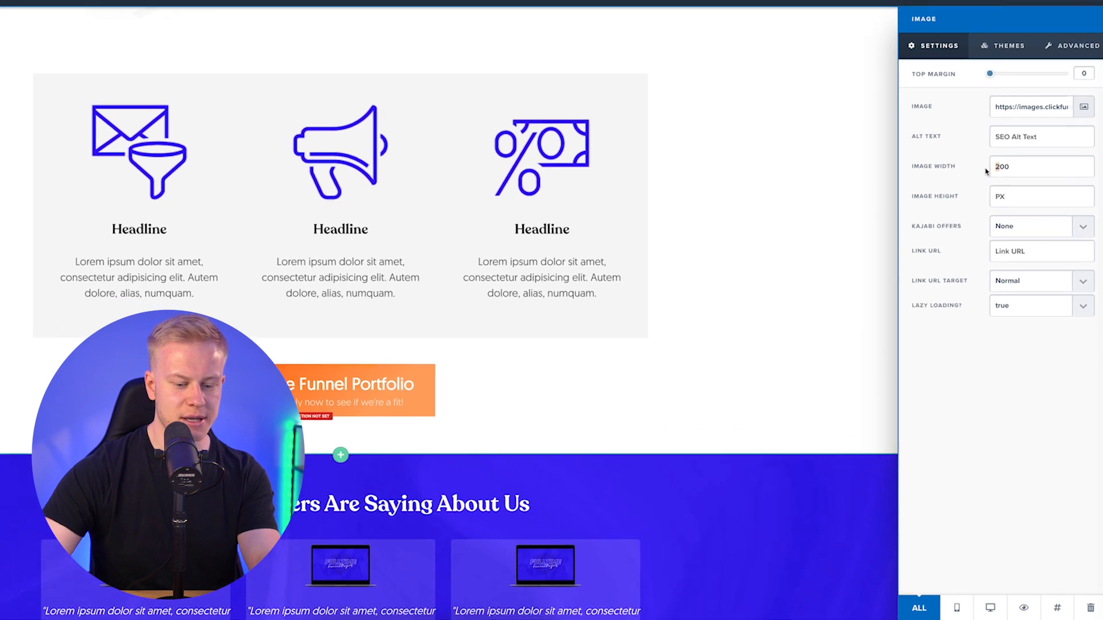
type("1")
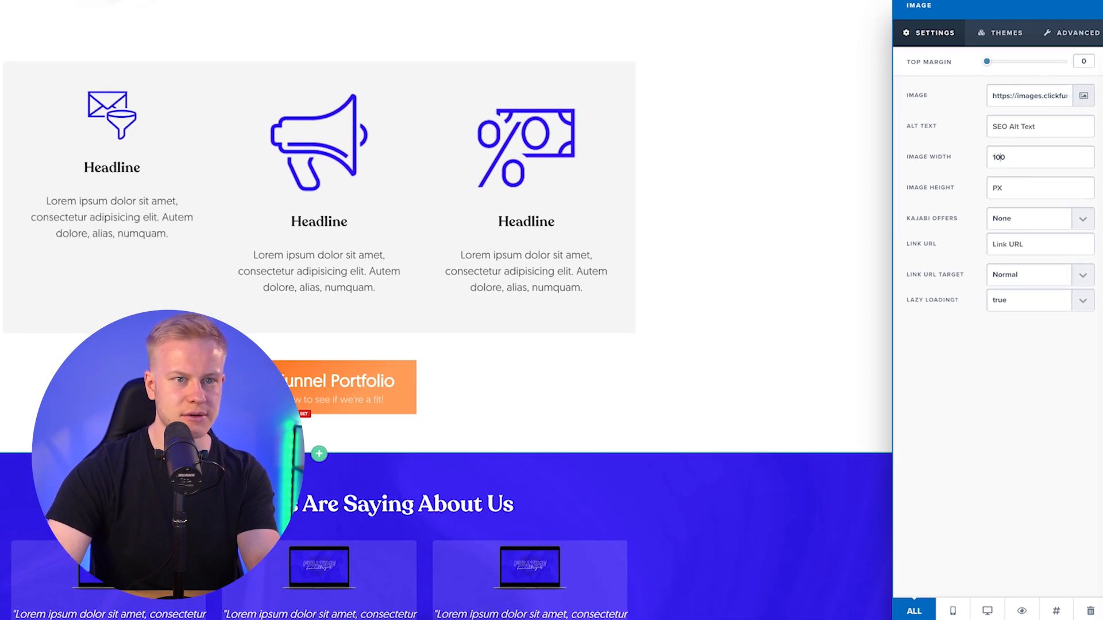
key("BackSpace")
key("BackSpace")
type("70")
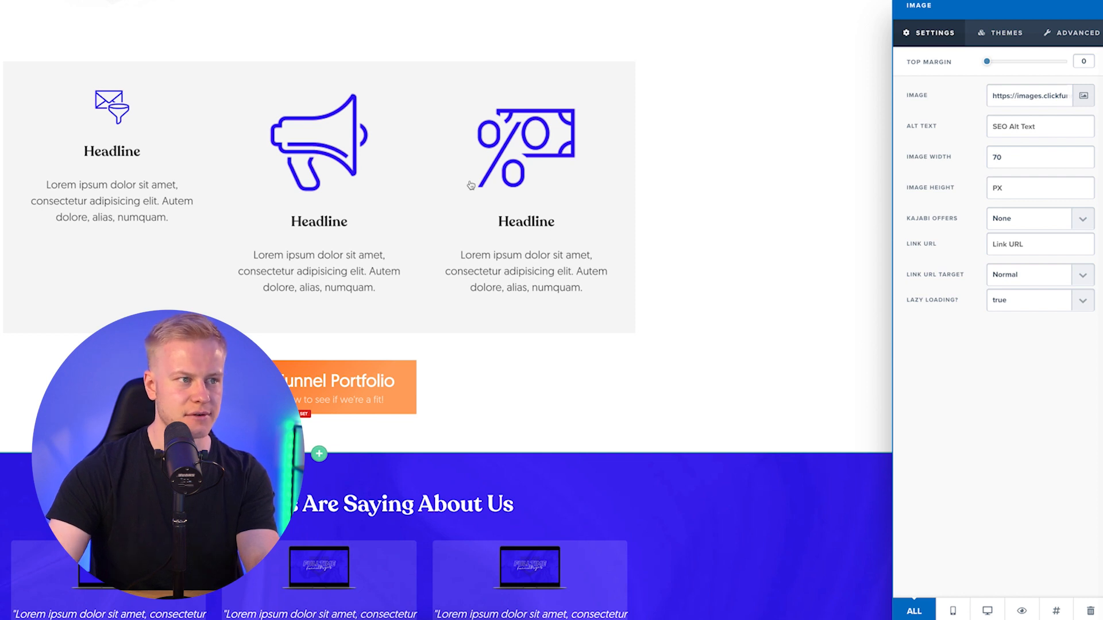
- Set the image width of the megaphone icon and the percent-and-money icon to 70
left_click(394, 164)
left_click(559, 150)
double_click(1003, 156)
type("70")
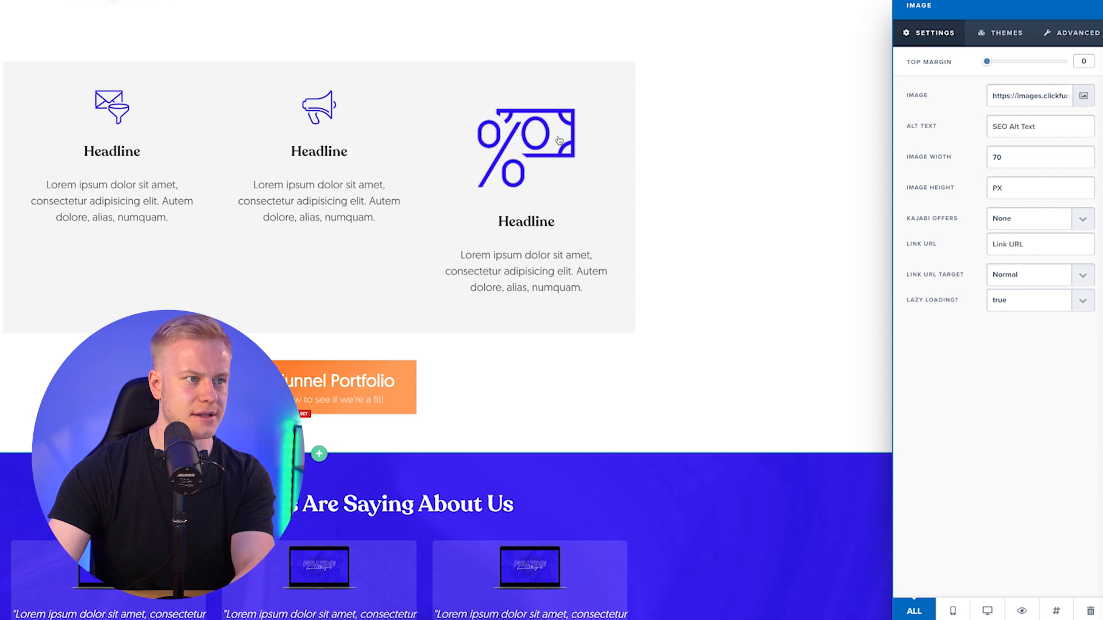
left_click(559, 141)
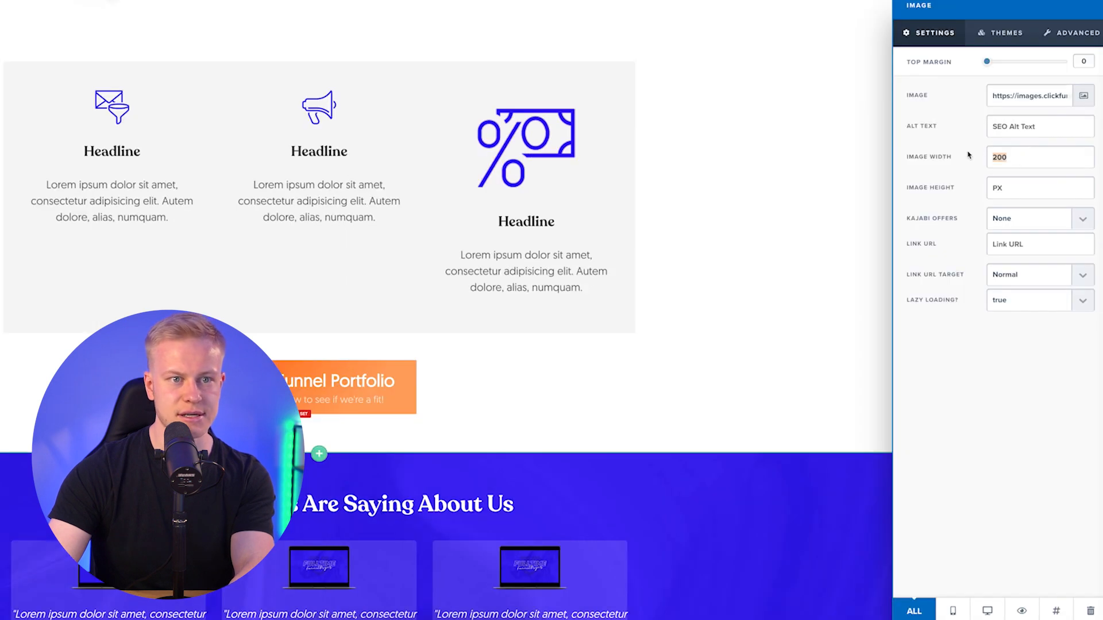
type("70")
left_click(752, 154)
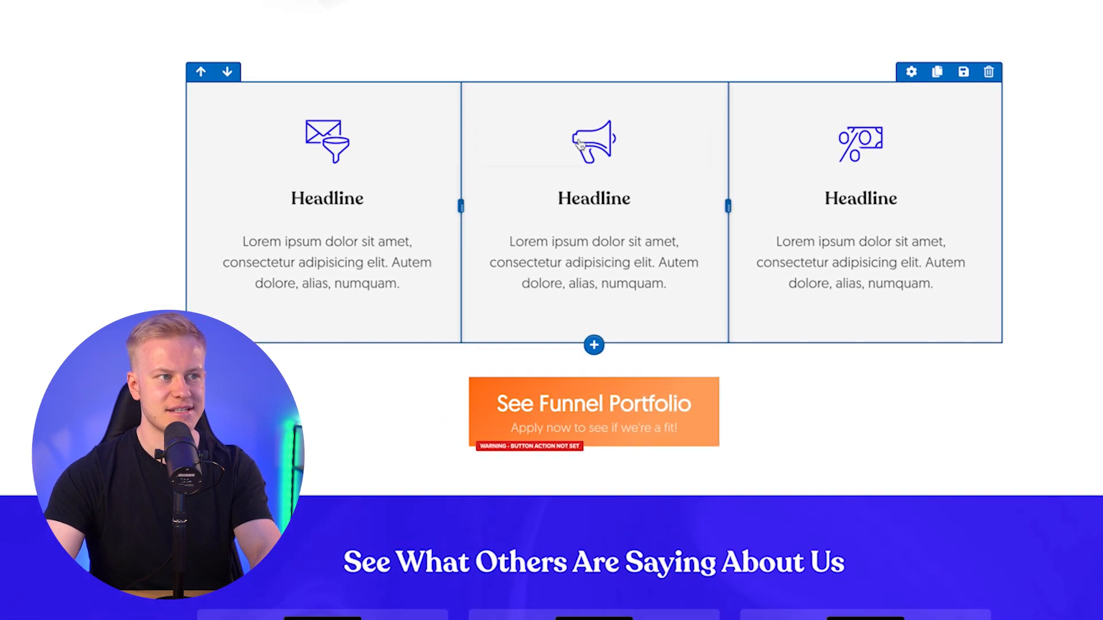
- Change the gray background of the three-column headline row to white
left_click(907, 79)
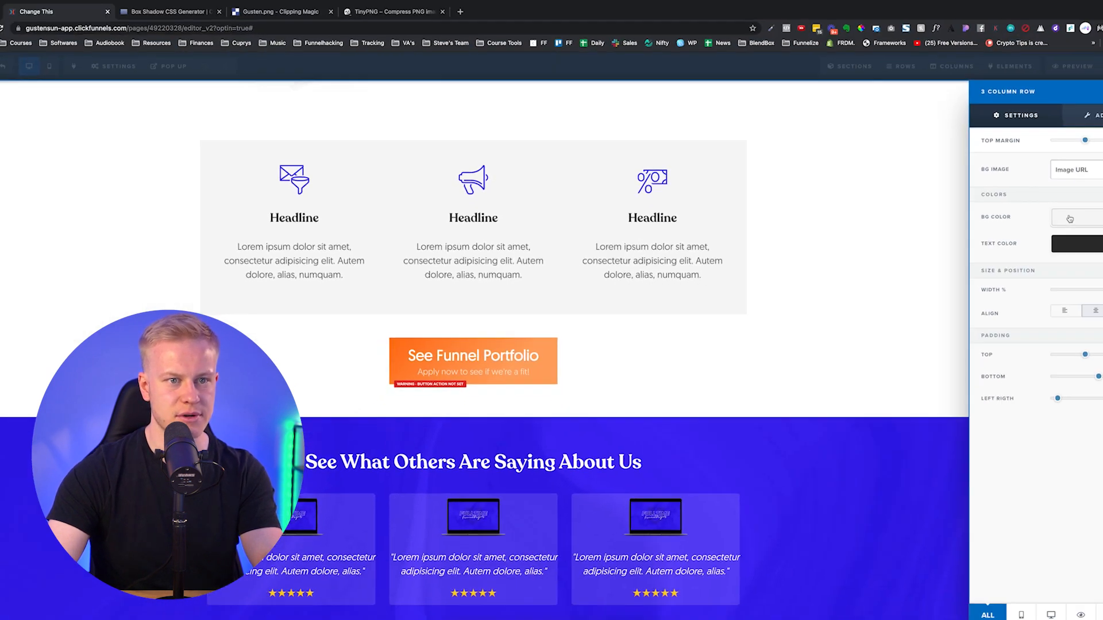
left_click(1042, 220)
left_click(1001, 251)
left_click(917, 100)
- Set the top, bottom and left-right padding of the three-headline row's 1st column to 30
left_click(917, 81)
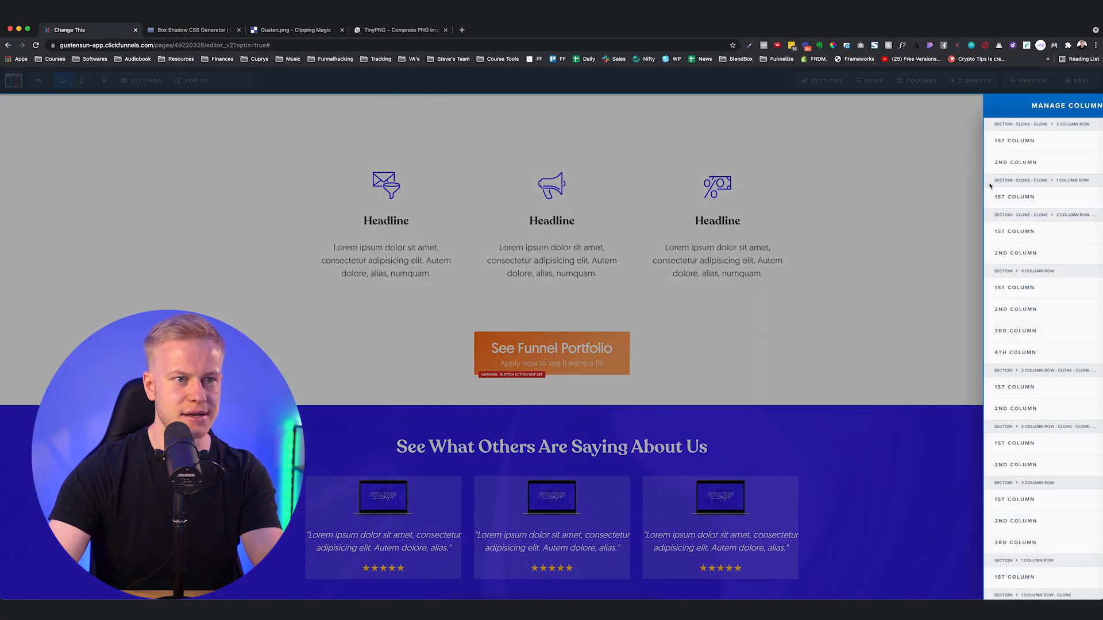
scroll(993, 441, "down", 1)
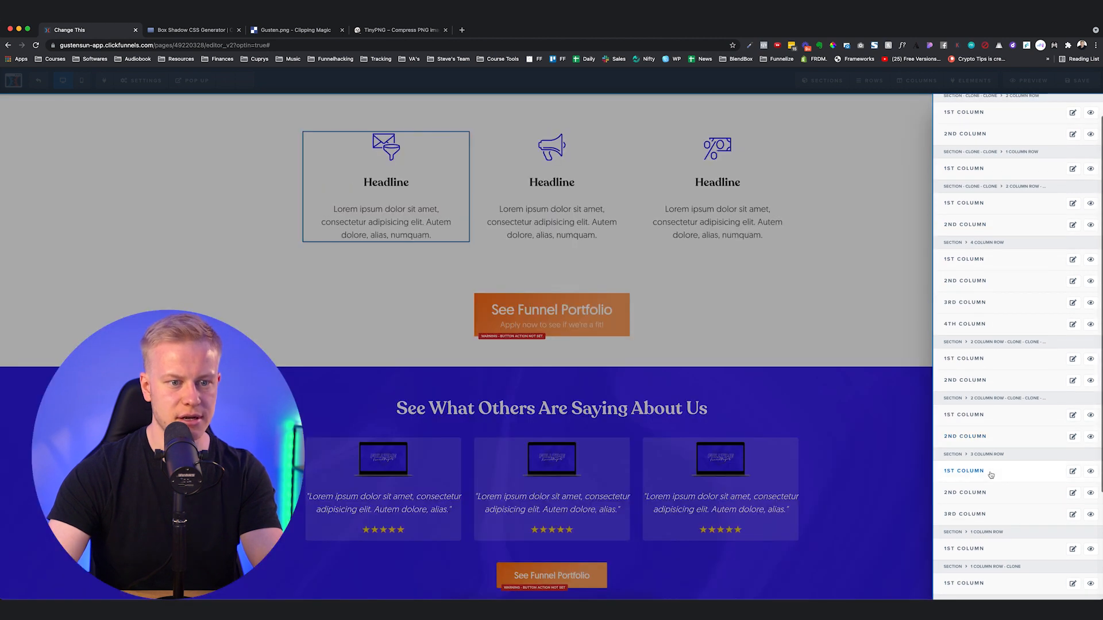
left_click(991, 475)
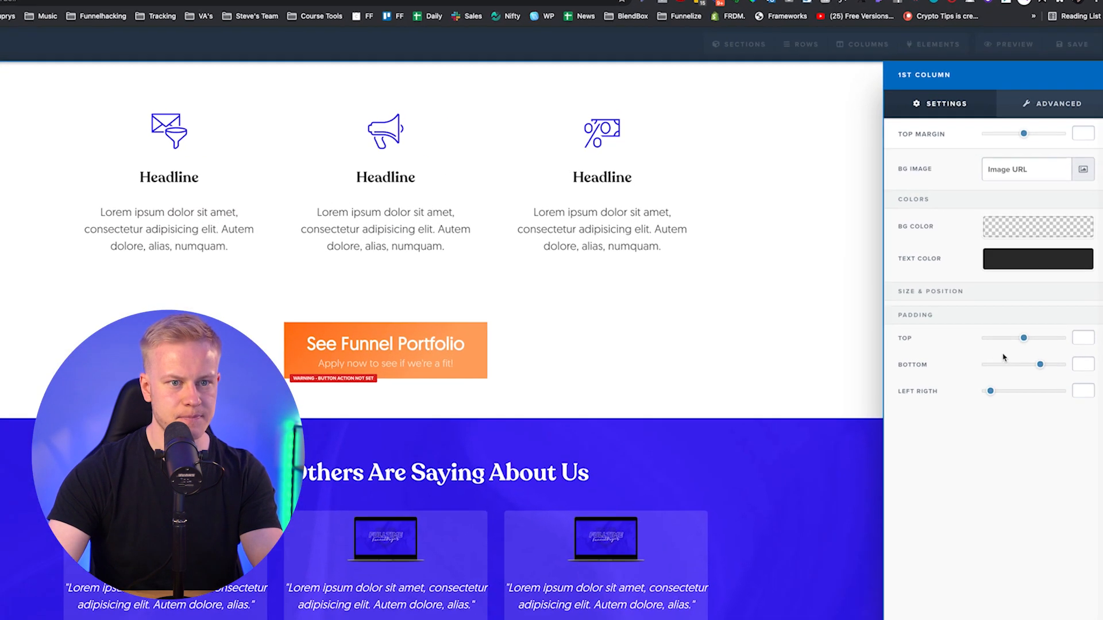
left_click(995, 357)
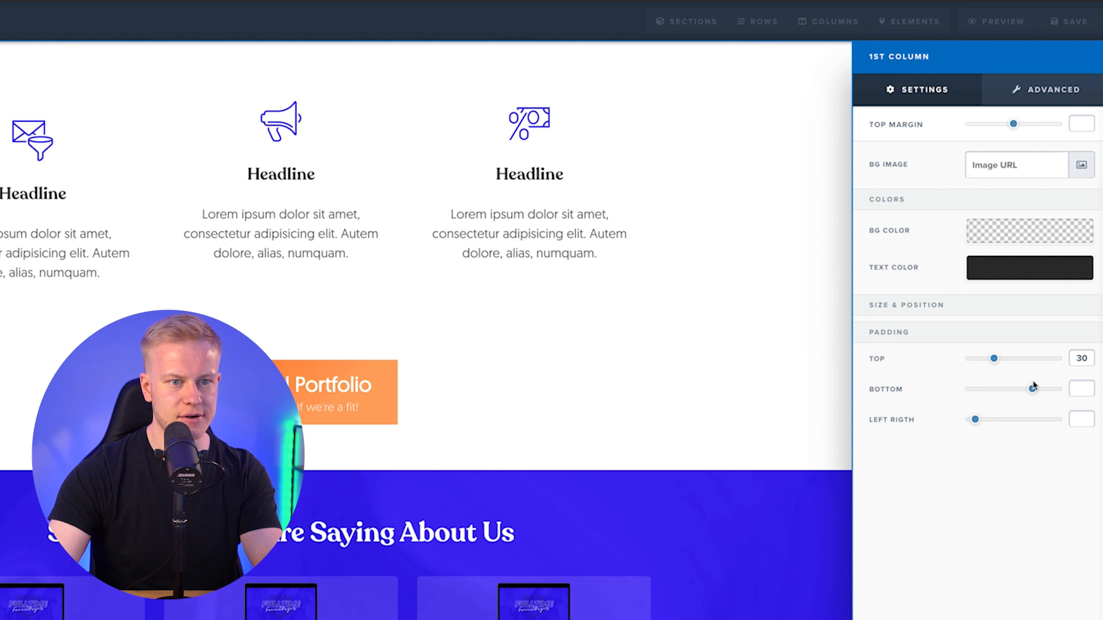
left_click_drag(1033, 392, 994, 421)
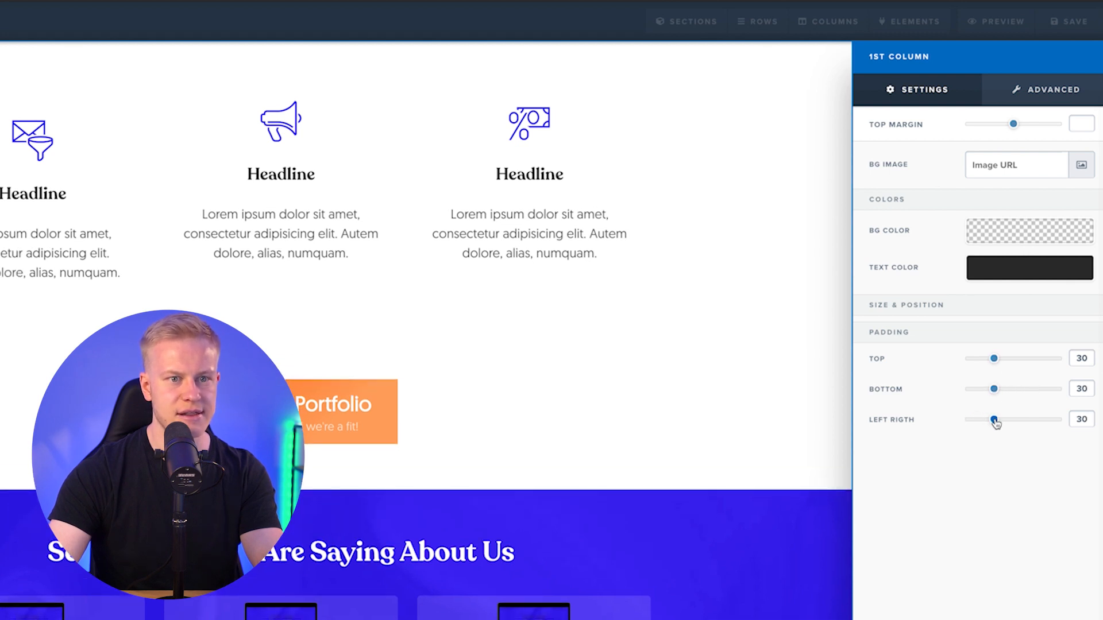
- Set the 1st column's background color to white
left_click(983, 232)
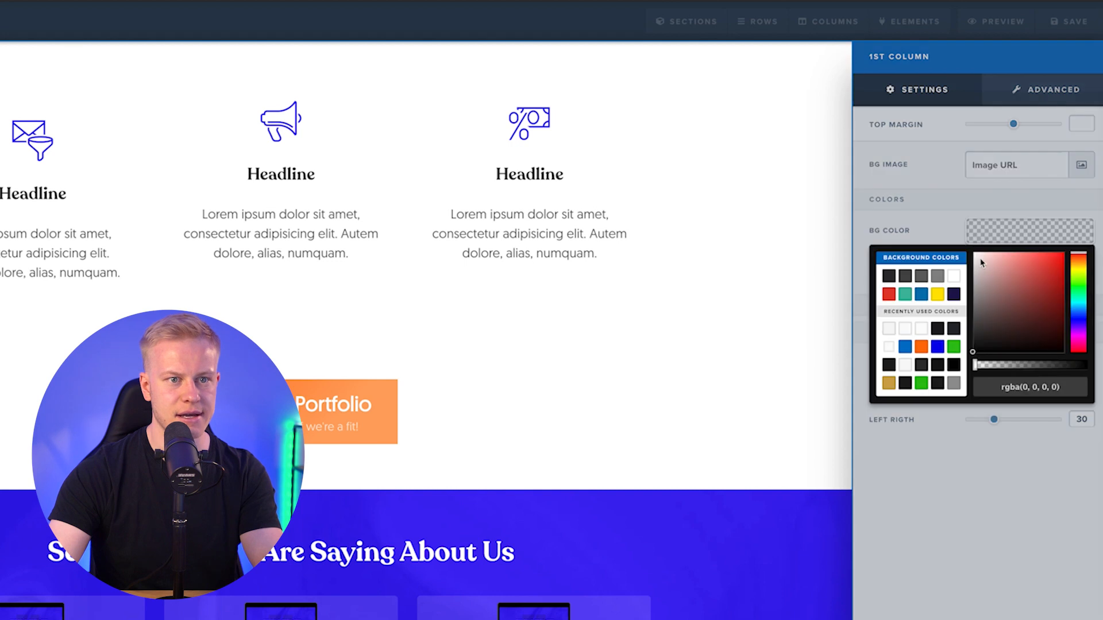
left_click(954, 277)
left_click(1025, 109)
- Copy the 1st column's CSS ID selector, #col-left-171 .col-inner, from its CSS info
left_click(1023, 96)
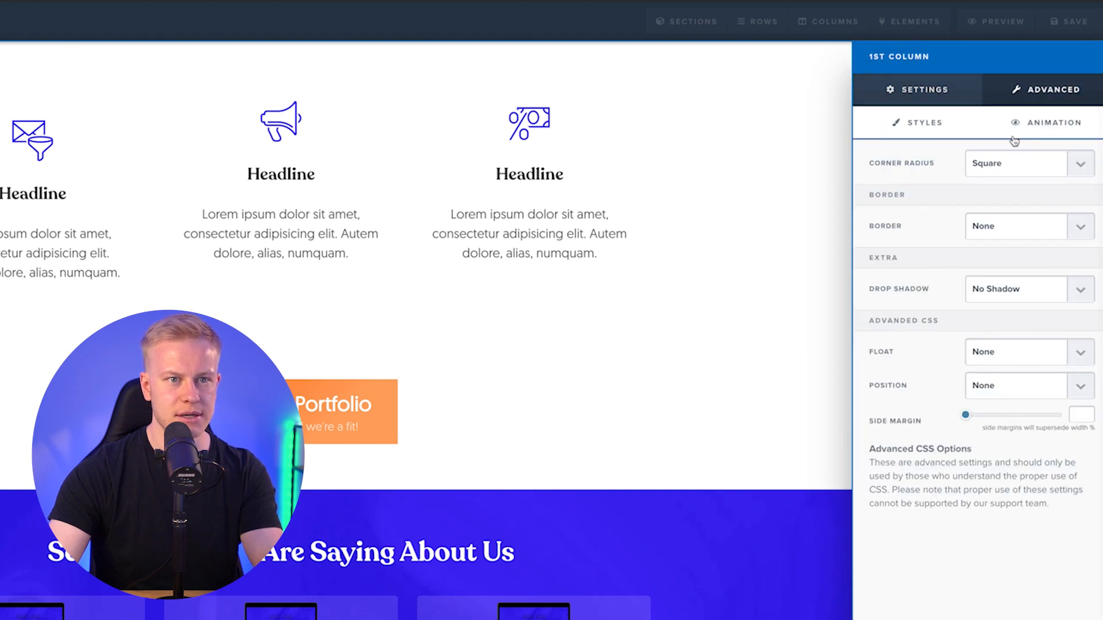
left_click(996, 167)
left_click(988, 179)
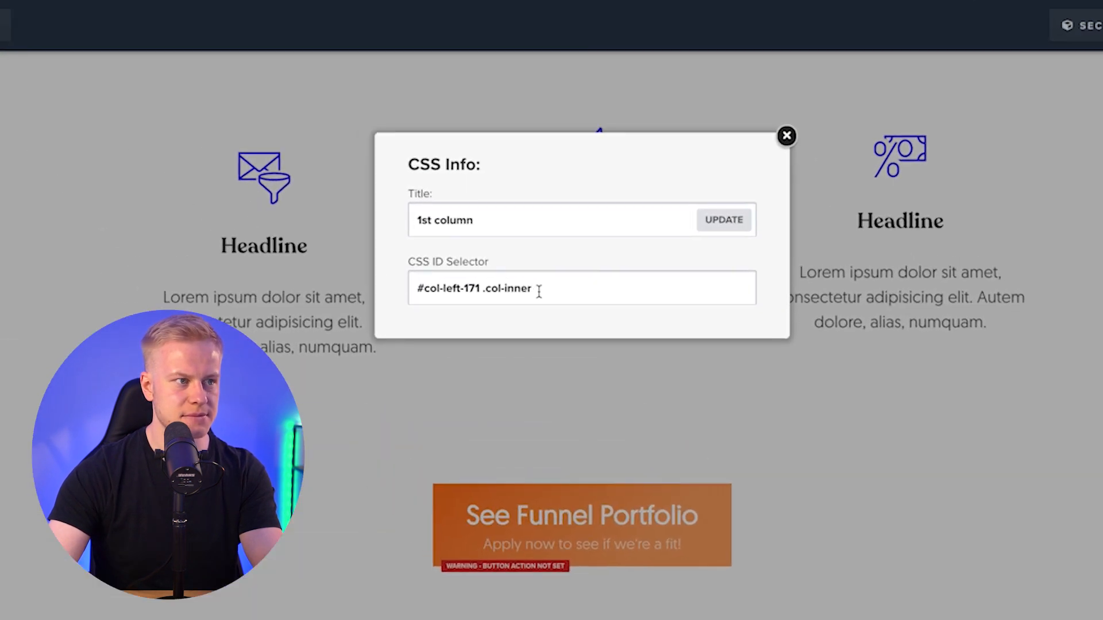
double_click(247, 25)
triple_click(247, 24)
key("ctrl+c")
left_click(52, 289)
- Paste the copied column selector on a new line at the start of the page's custom CSS, above .elButtonColor1
mouse_move(23, 25)
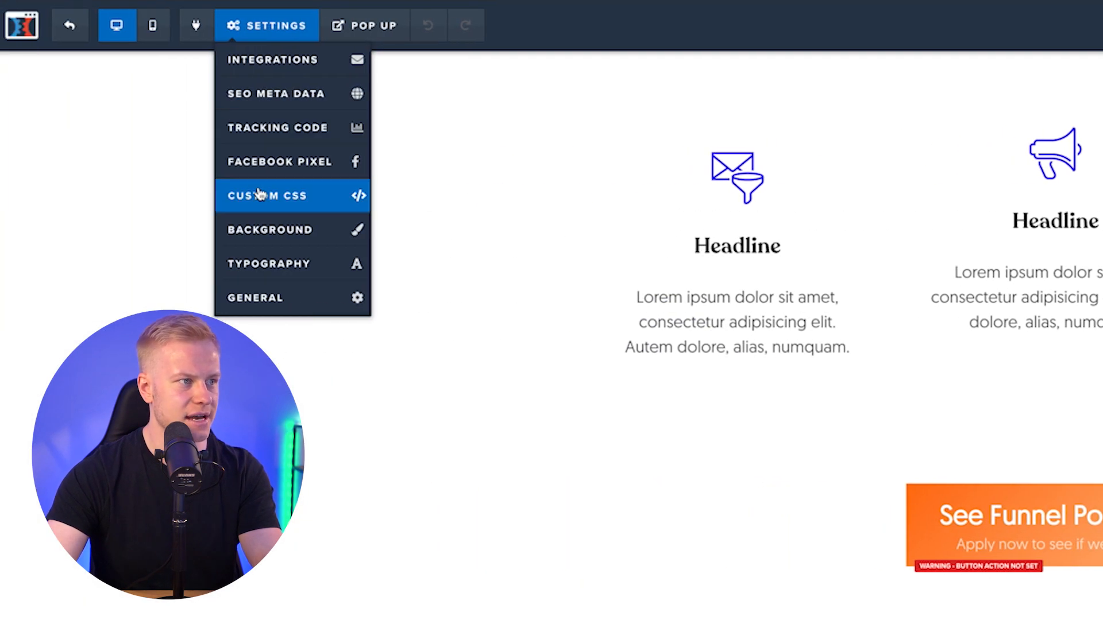
left_click(259, 194)
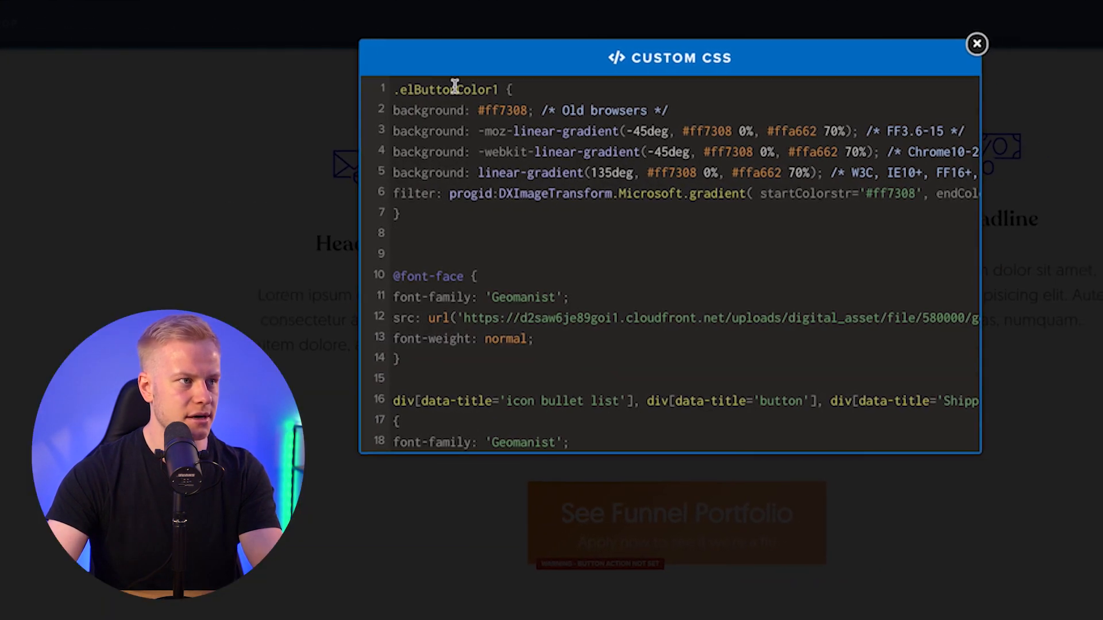
left_click(395, 87)
key("Return")
key("Return")
key("Return")
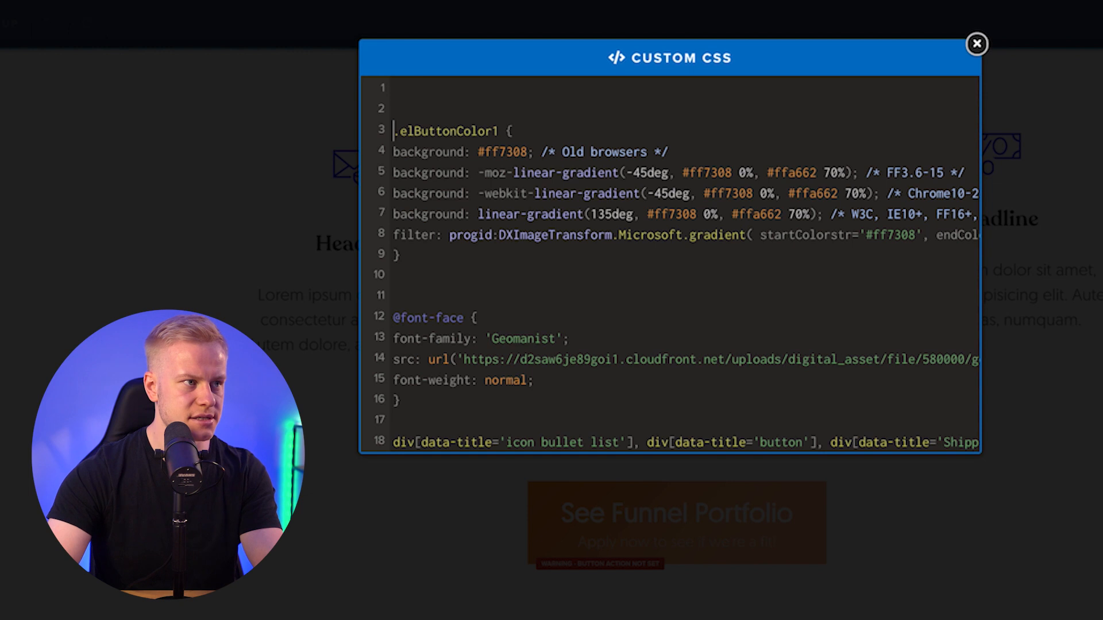
key("ctrl+v")
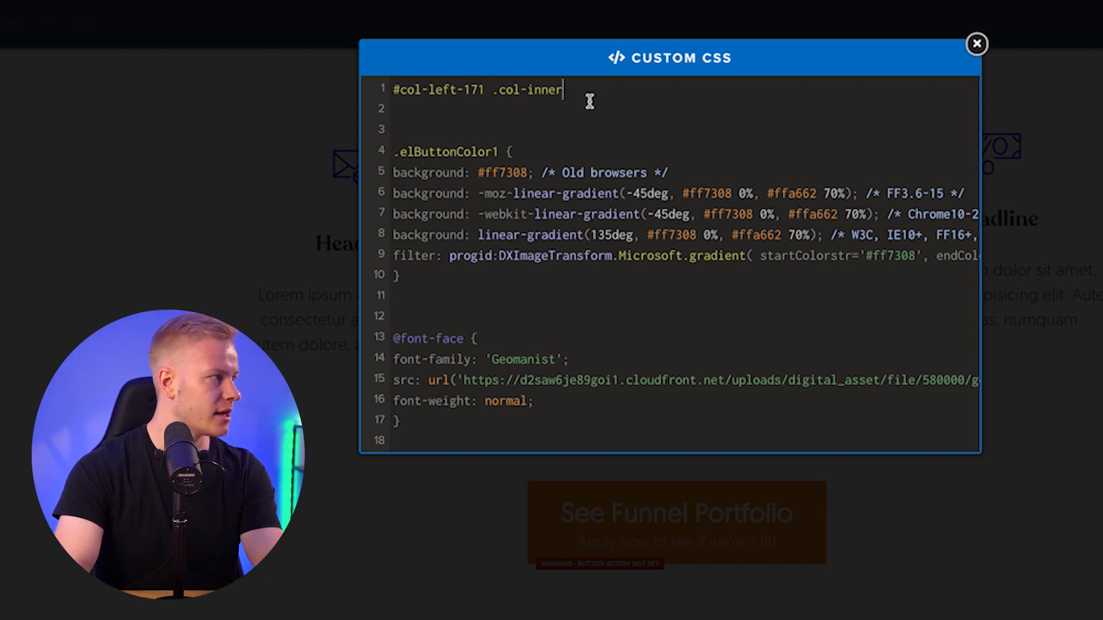
- Give the selector a border of 0px!important and webkit, moz and standard box-shadows of 0px 30px 25px -19px rgba(0,0,0,0.2), and view the column
type("{  border: 0px!important; -webkit-box-shadow: 0px 30px 25px -19px rgba(0,0,0,0.2); -moz-box-shadow: 0px 30px 25px -19px rgba(0,0,0,0.2); box-shadow: 0px 30px 25px -19px rgba(0,0,0,0.2); }")
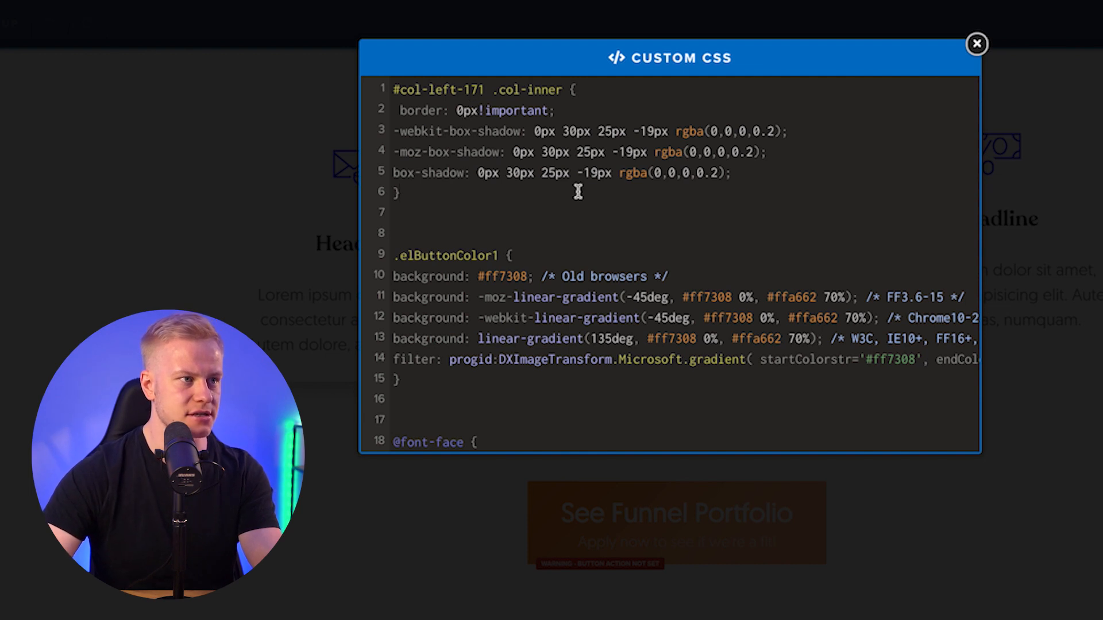
left_click_drag(760, 170, 692, 164)
left_click(178, 242)
scroll(172, 215, "up", 5)
scroll(175, 223, "down", 3)
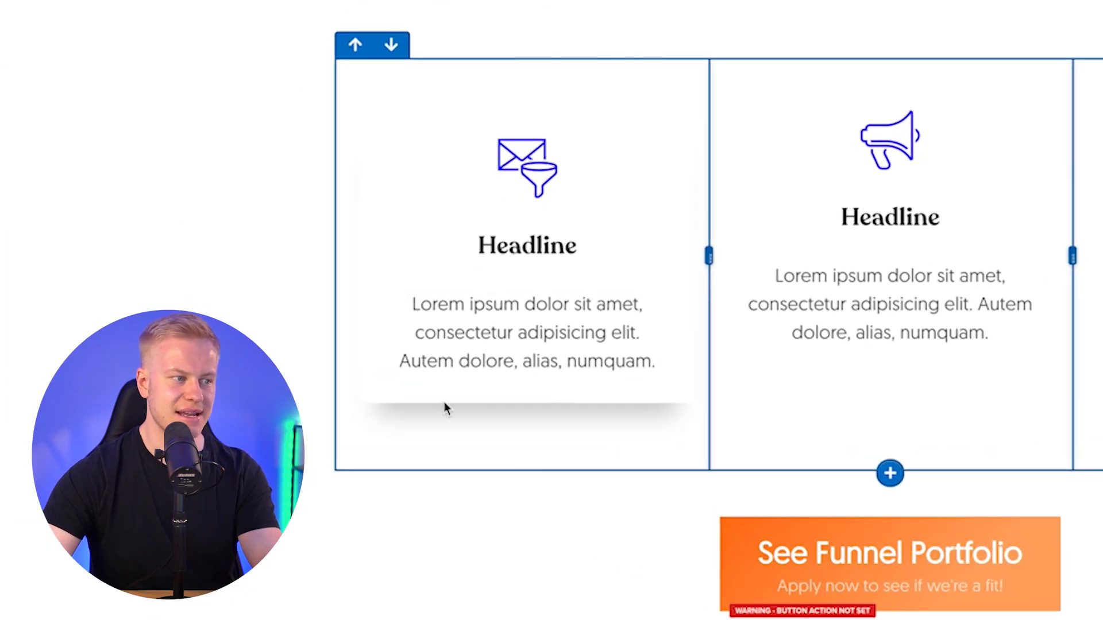
- Try an opacity of 0.7 in the column's standard box-shadow line in the custom CSS and restore it to 0.2
mouse_move(319, 32)
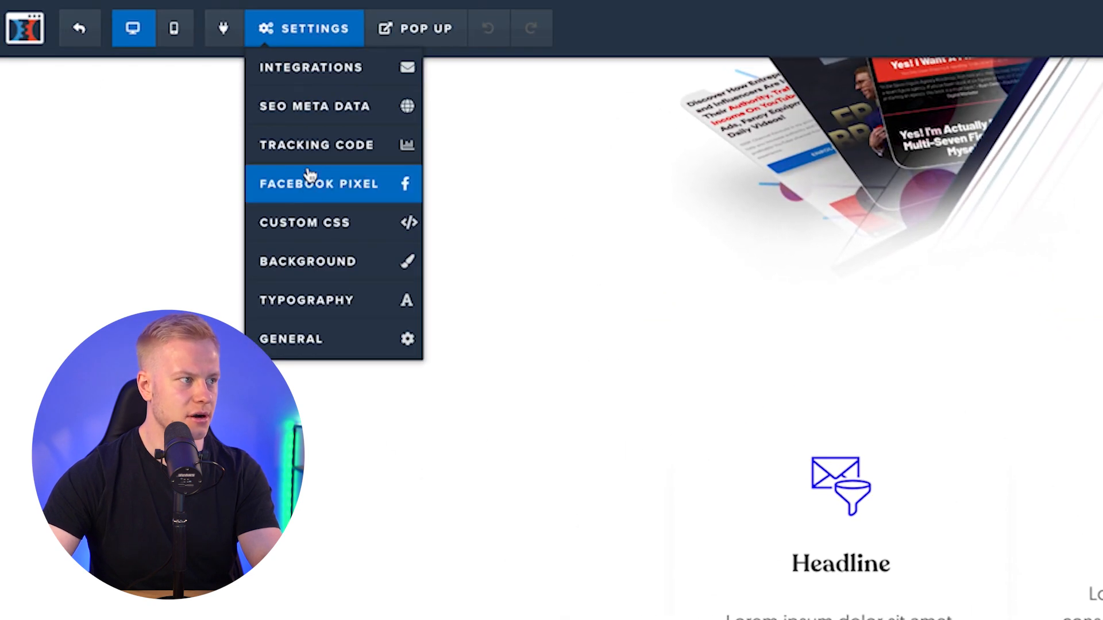
left_click(299, 220)
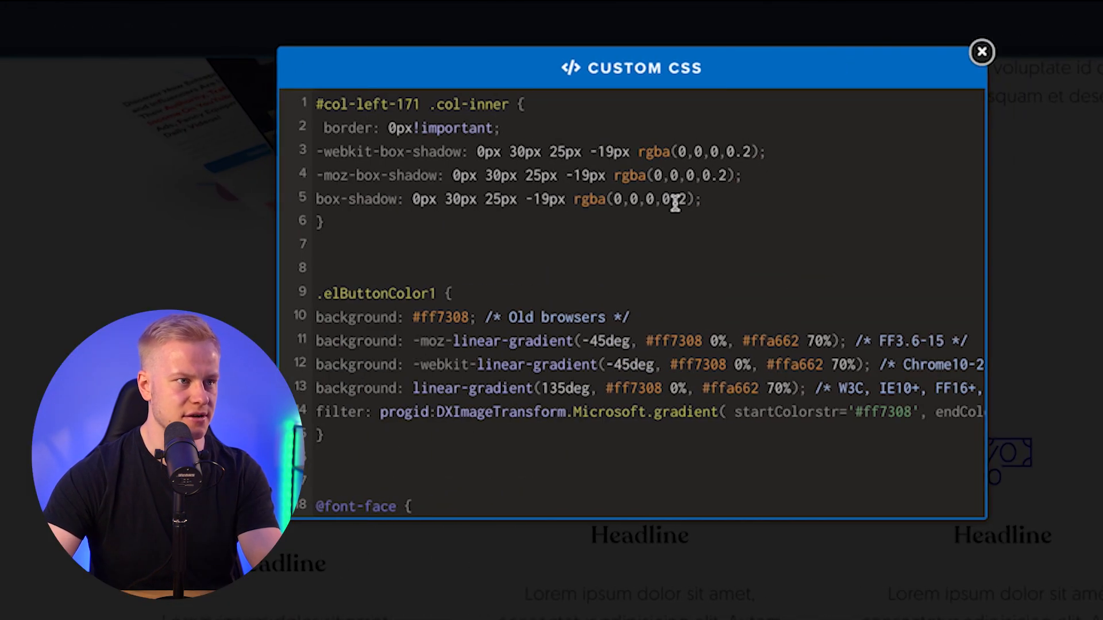
left_click(681, 199)
key("BackSpace")
type("7")
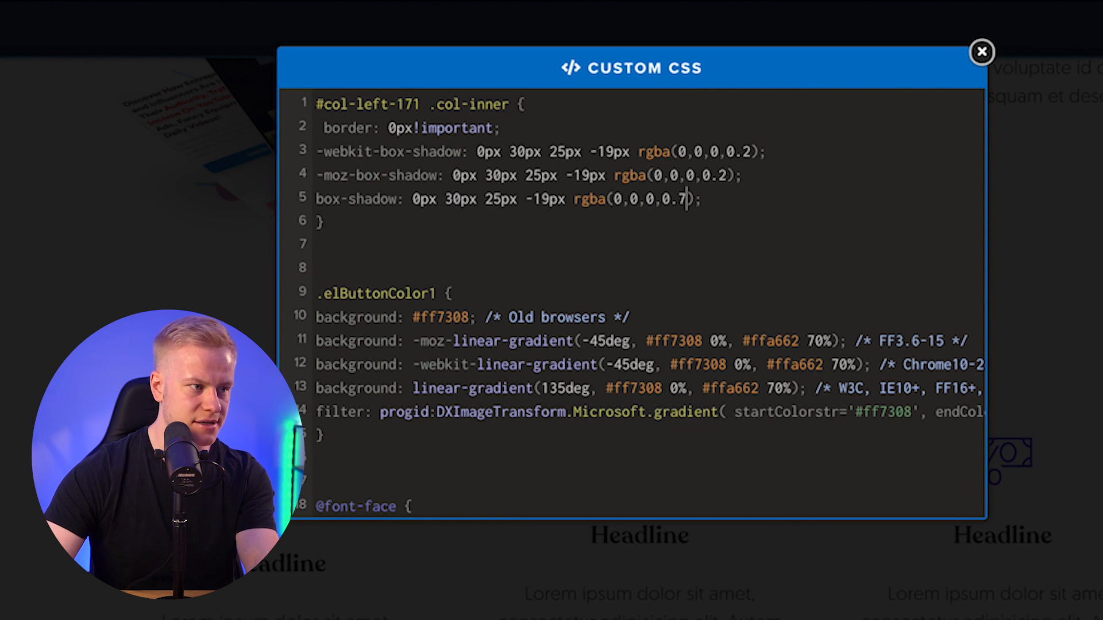
key("BackSpace")
type("2")
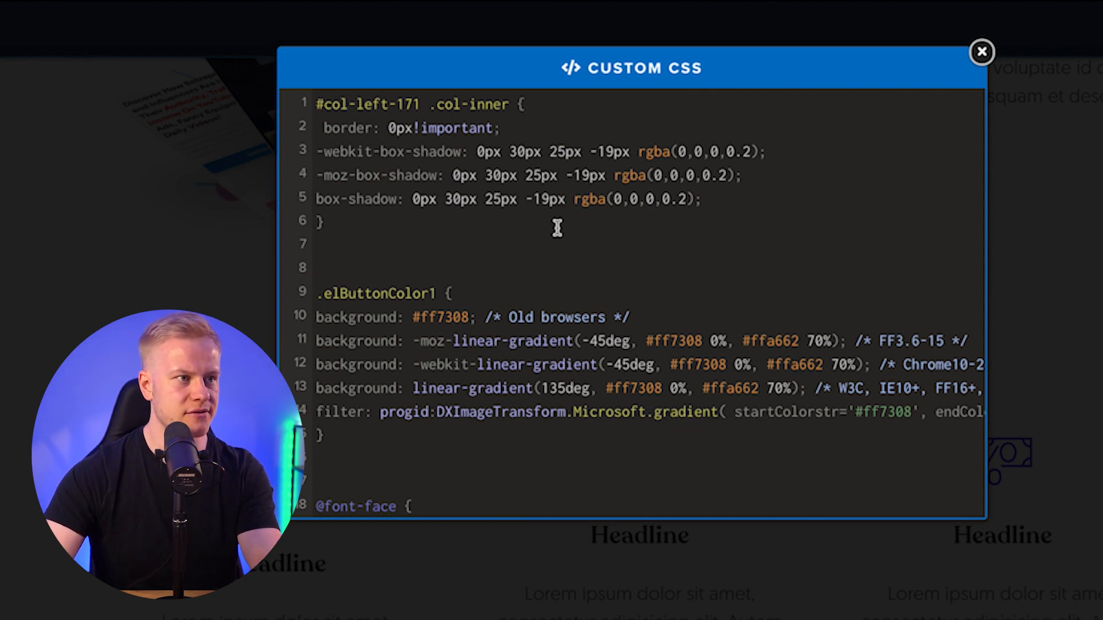
- Switch to the CSSmatic box shadow generator and set horizontal length 0 px, vertical length 7 px and box color #ffffff
left_click_drag(702, 200, 320, 154)
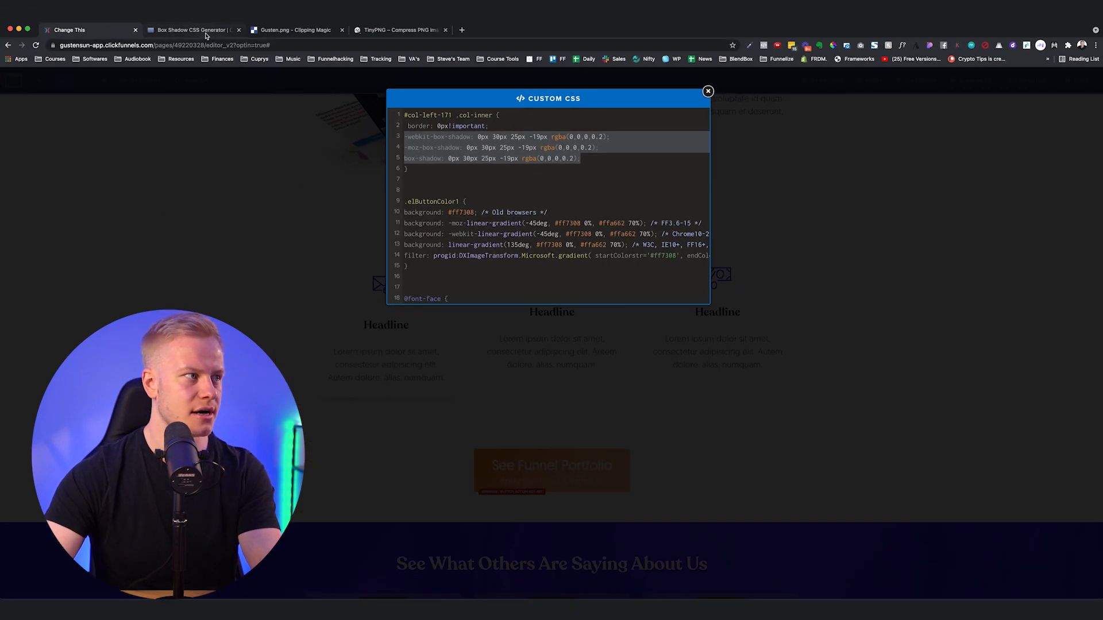
left_click(198, 30)
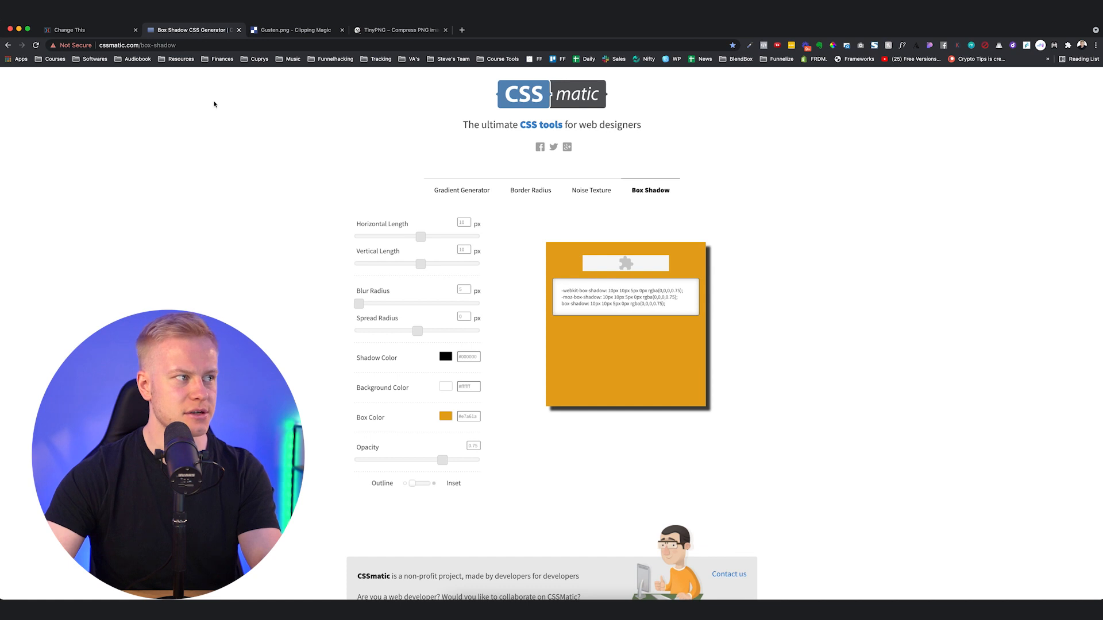
left_click_drag(417, 268, 419, 267)
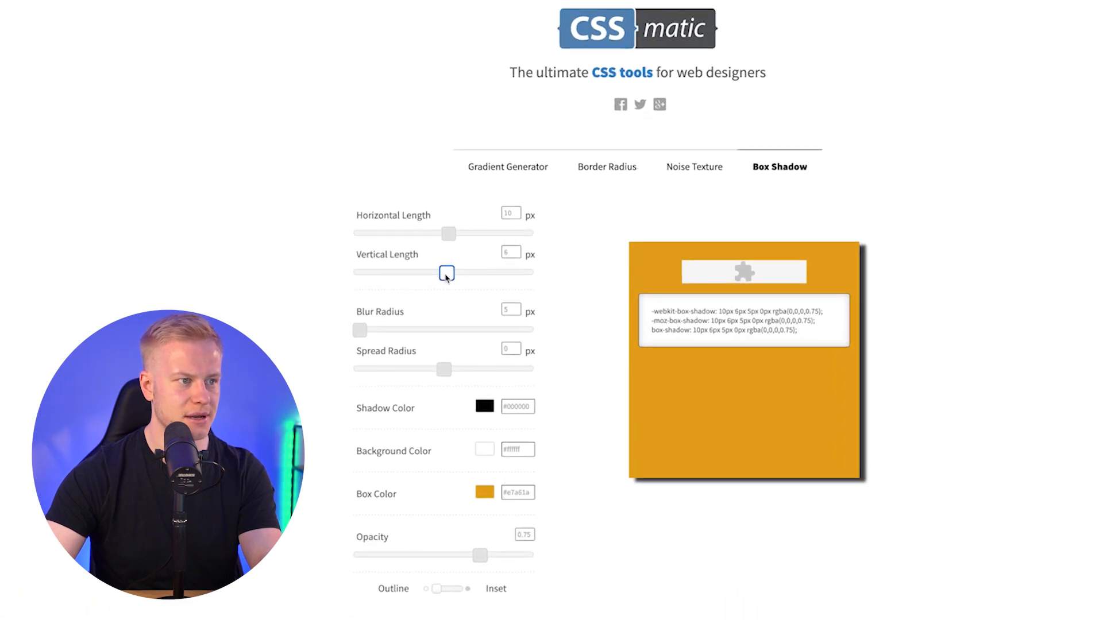
left_click_drag(451, 238, 448, 241)
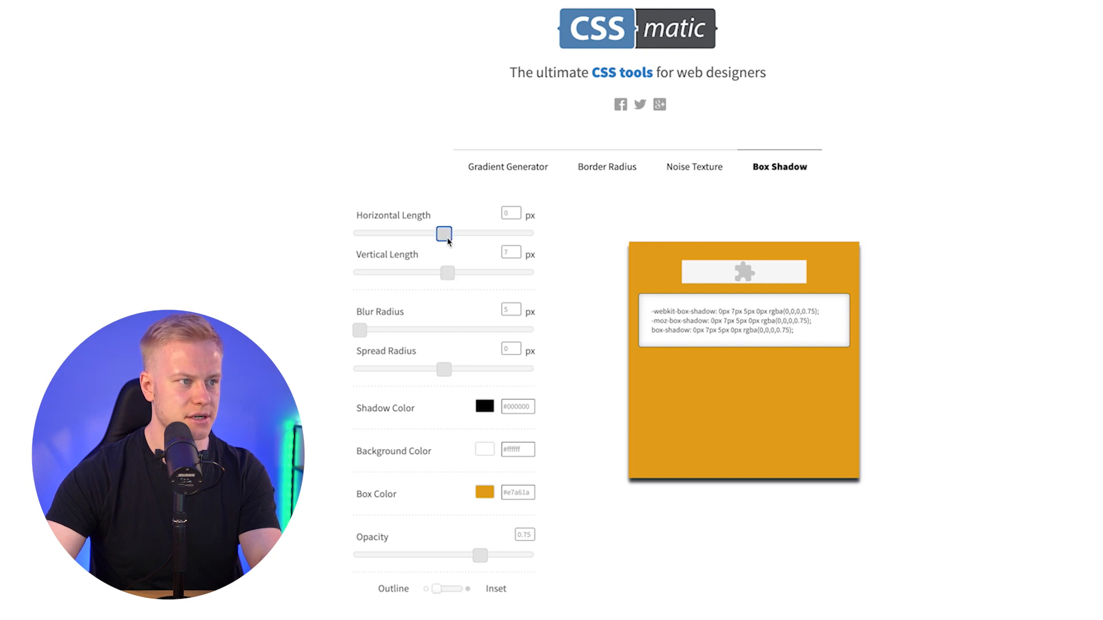
left_click(485, 491)
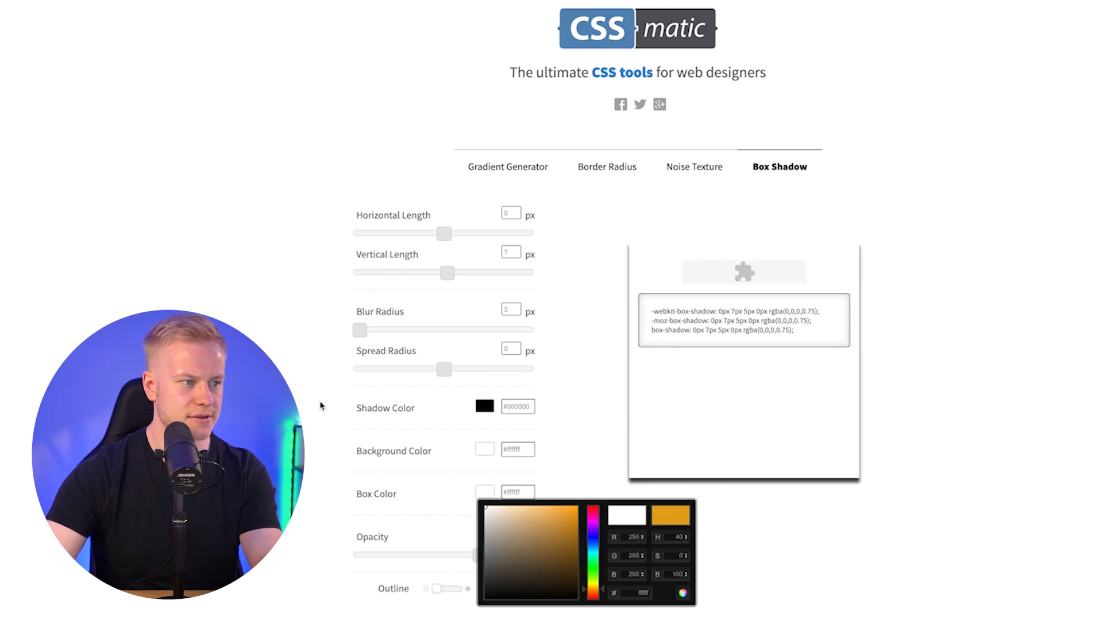
left_click(201, 263)
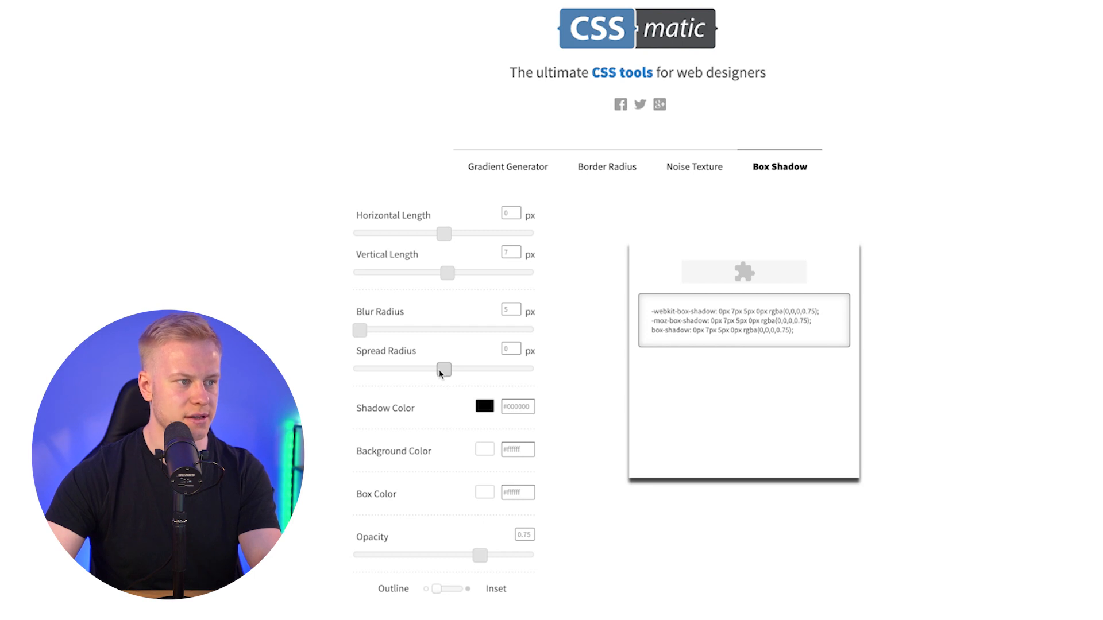
- Set the box shadow's opacity to 0.1, blur radius to 40 px and spread radius to -8 px in the generator
left_click_drag(481, 556, 388, 566)
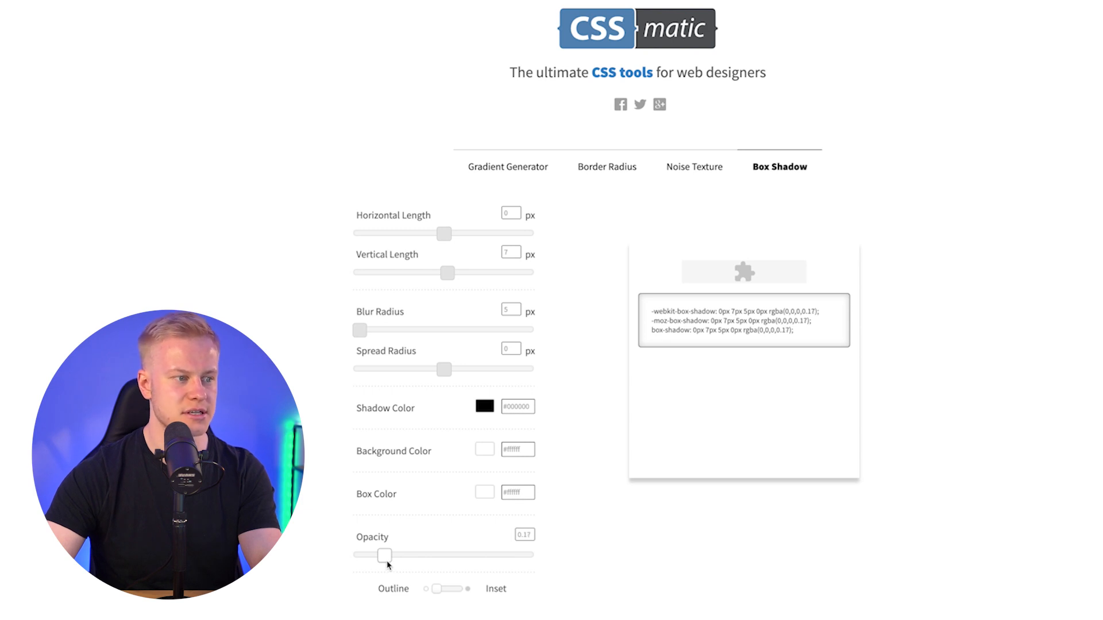
left_click_drag(383, 556, 397, 560)
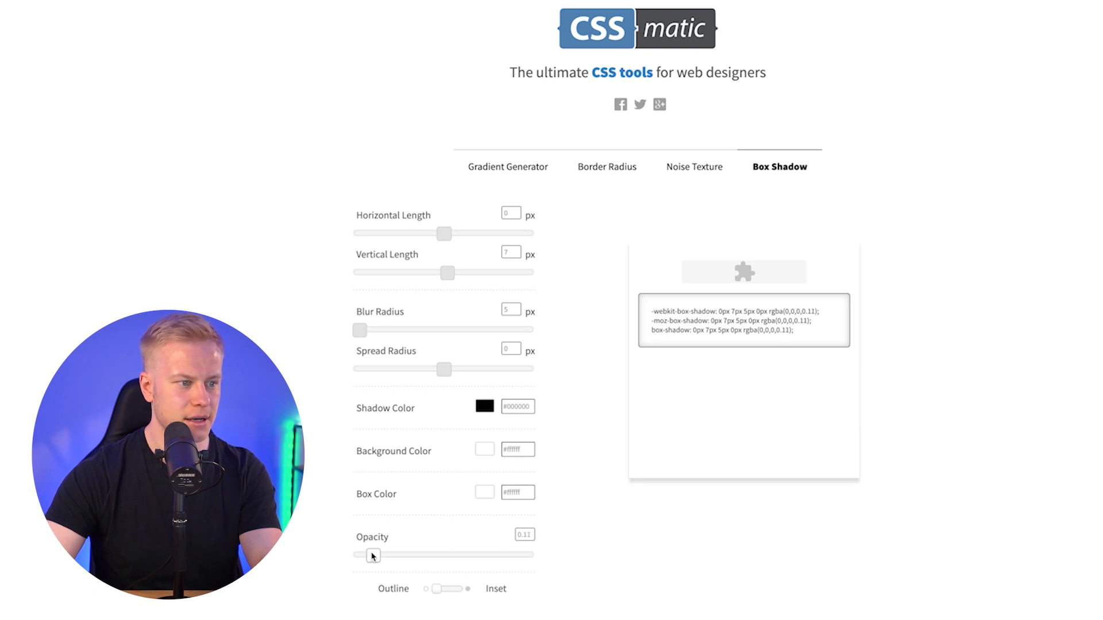
left_click_drag(361, 336, 380, 340)
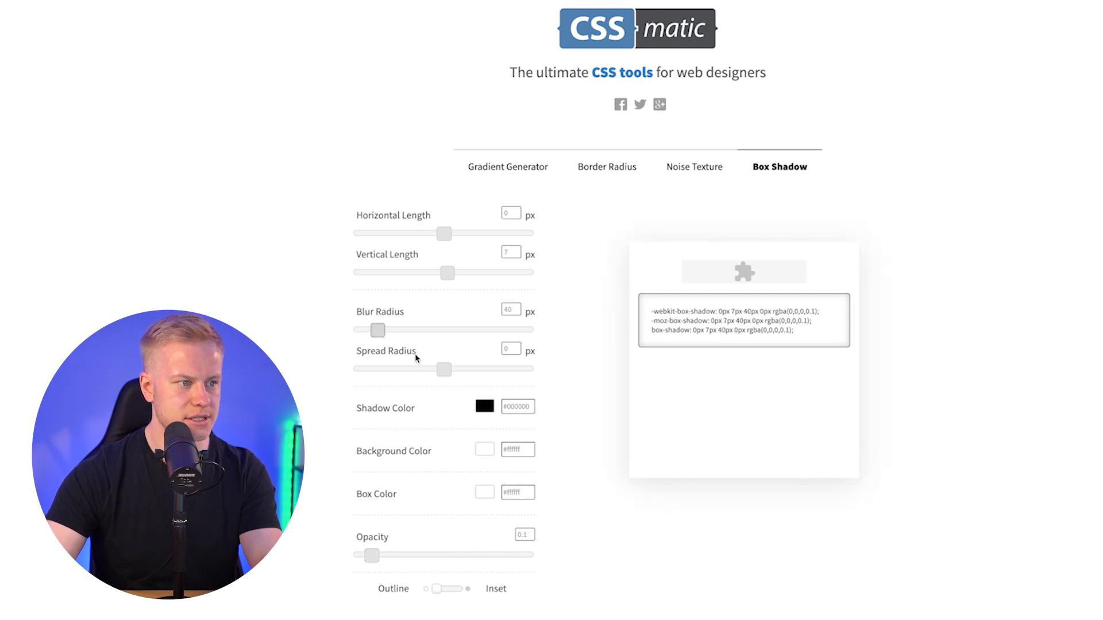
mouse_move(449, 373)
left_mouse_down()
mouse_move(428, 369)
mouse_move(447, 369)
left_mouse_up()
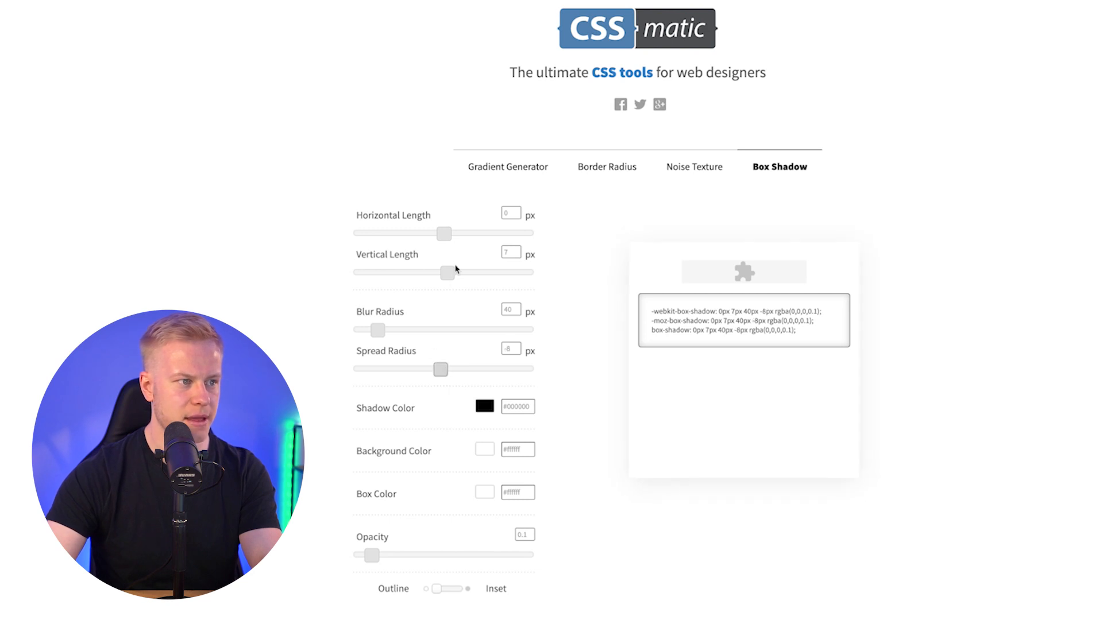
- Copy the generated shadow code and replace the three box-shadow lines of #col-left-171 .col-inner in the ClickFunnels page's custom CSS
left_click_drag(799, 332, 644, 298)
key("ctrl+c")
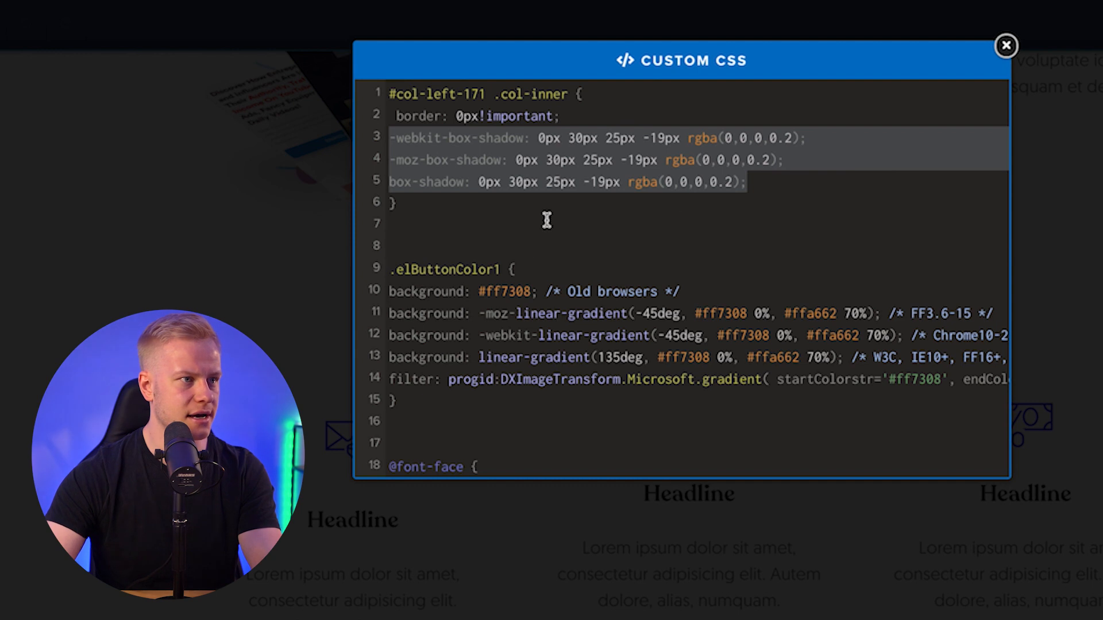
left_click(683, 200)
left_click_drag(389, 137, 766, 177)
key("ctrl+v")
left_click(30, 356)
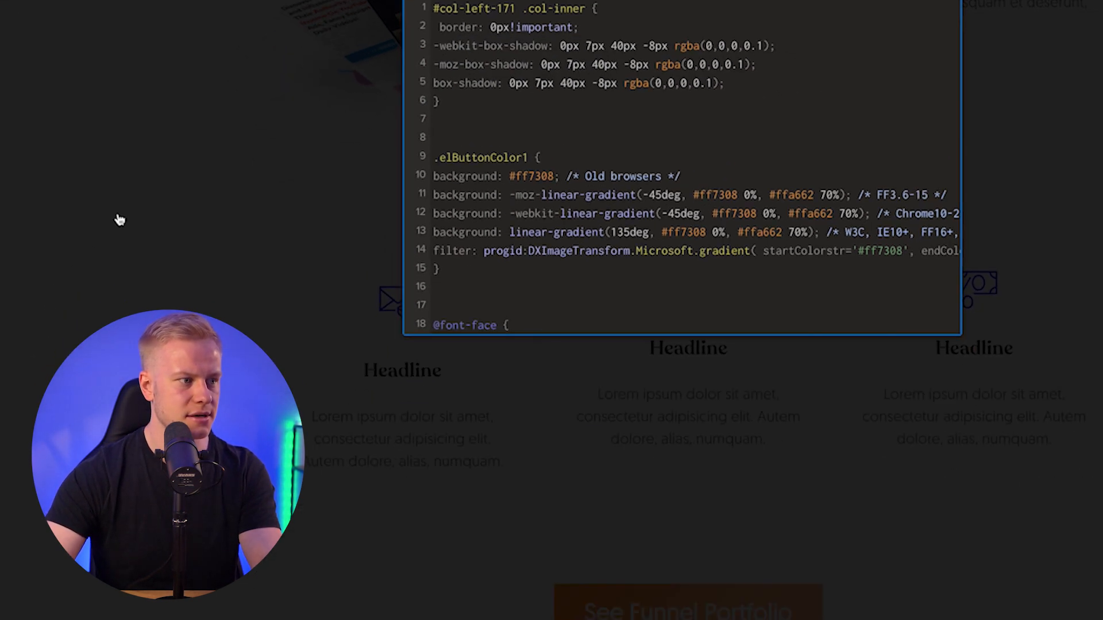
- Try a shadow opacity of 0.2 in the custom CSS and settle on 0.15 in the webkit, moz and standard lines
mouse_move(72, 62)
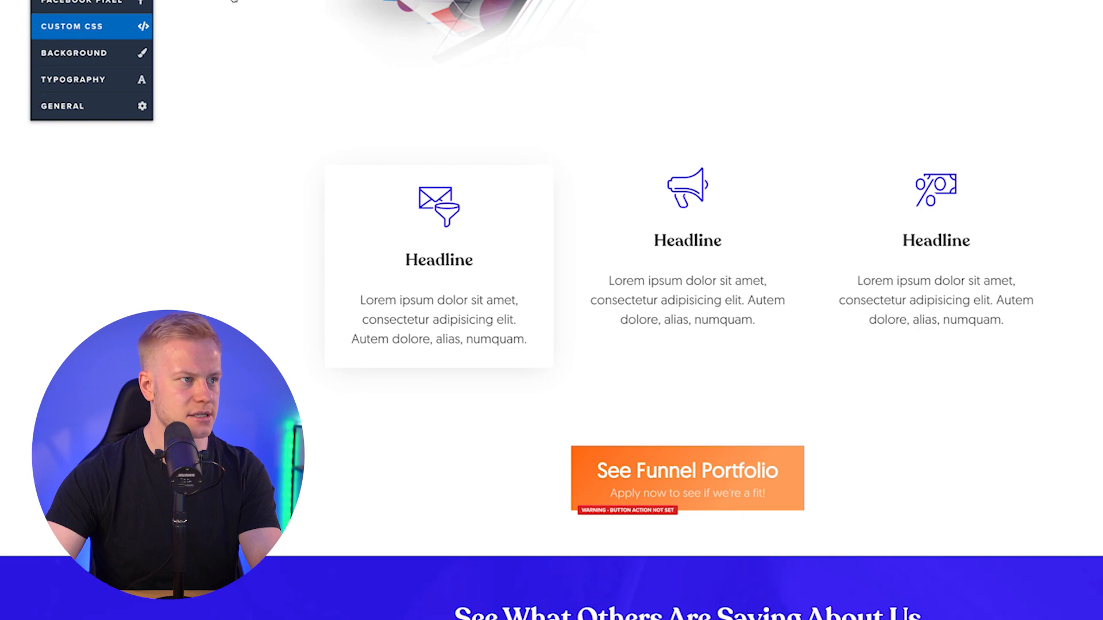
left_click(85, 26)
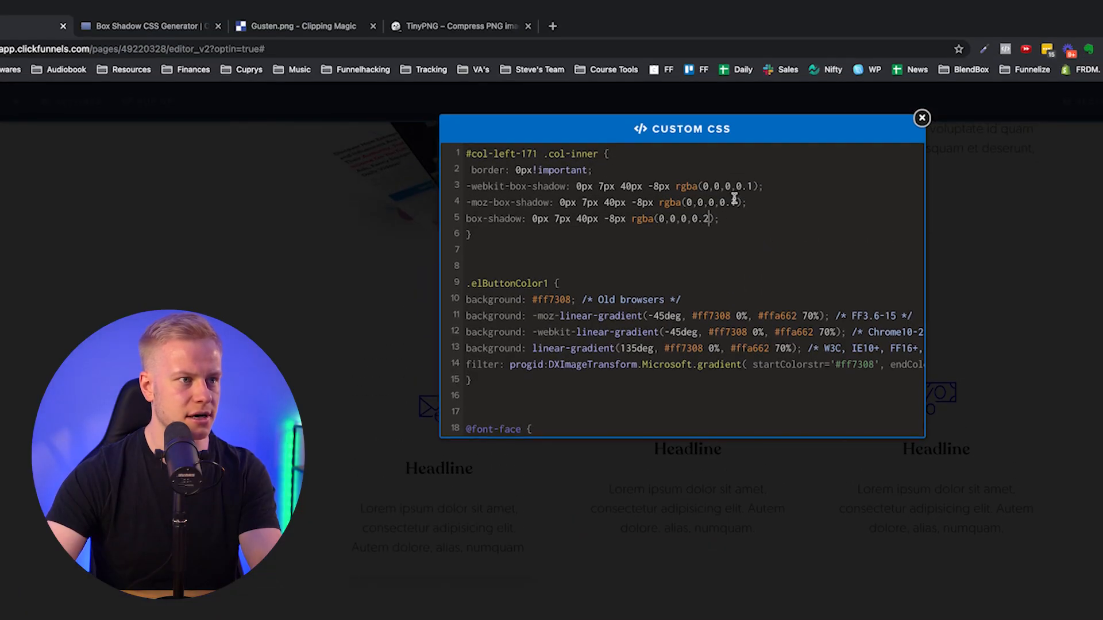
type("2")
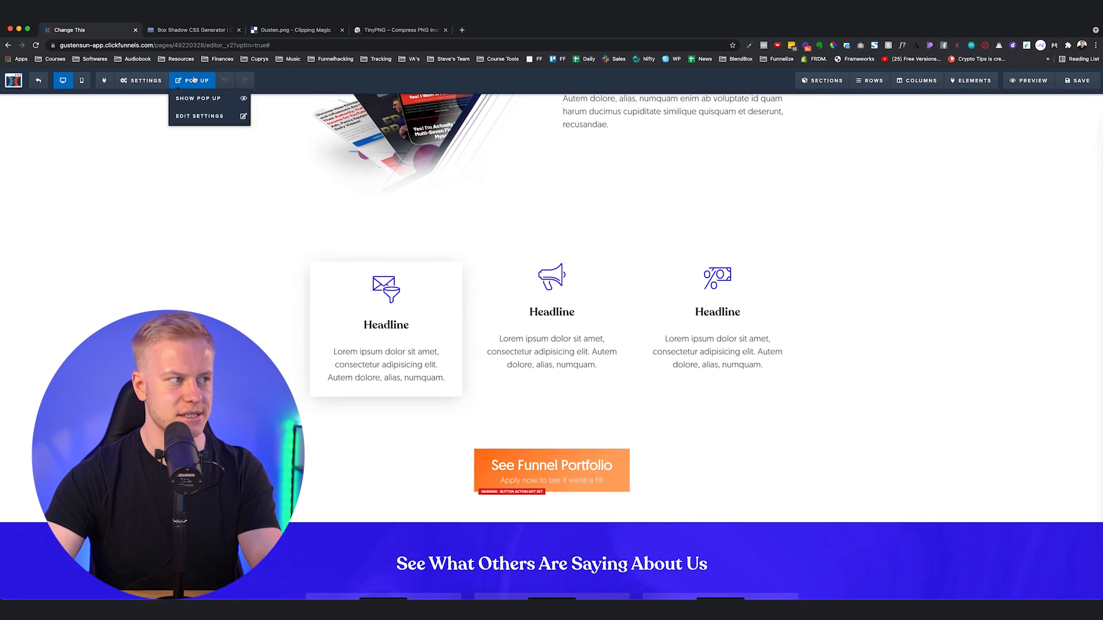
mouse_move(141, 83)
left_click(155, 171)
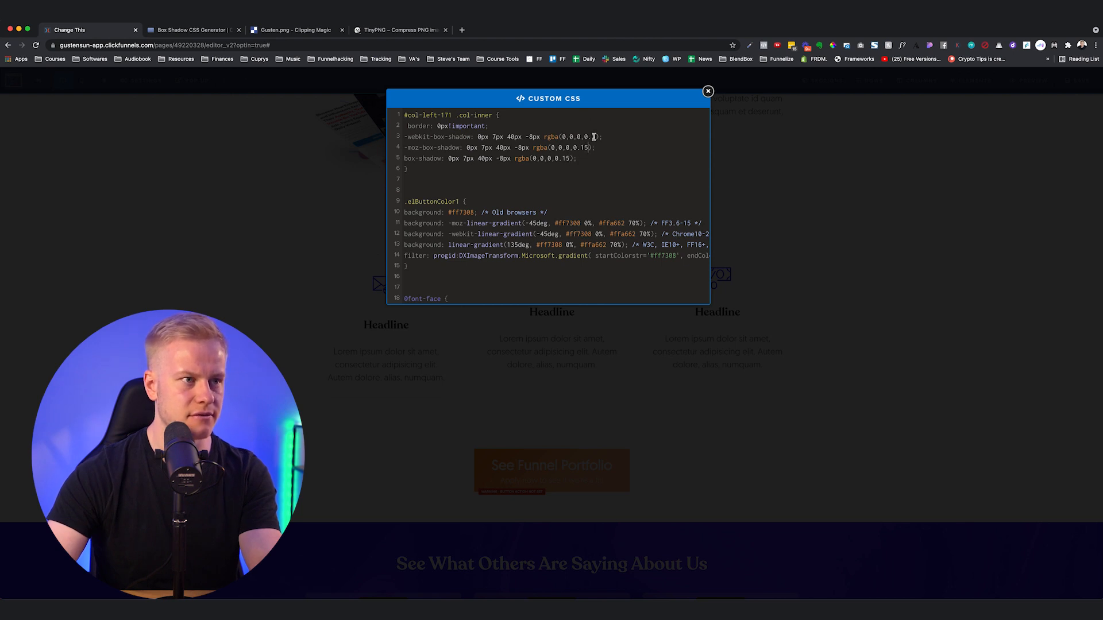
left_click(793, 172)
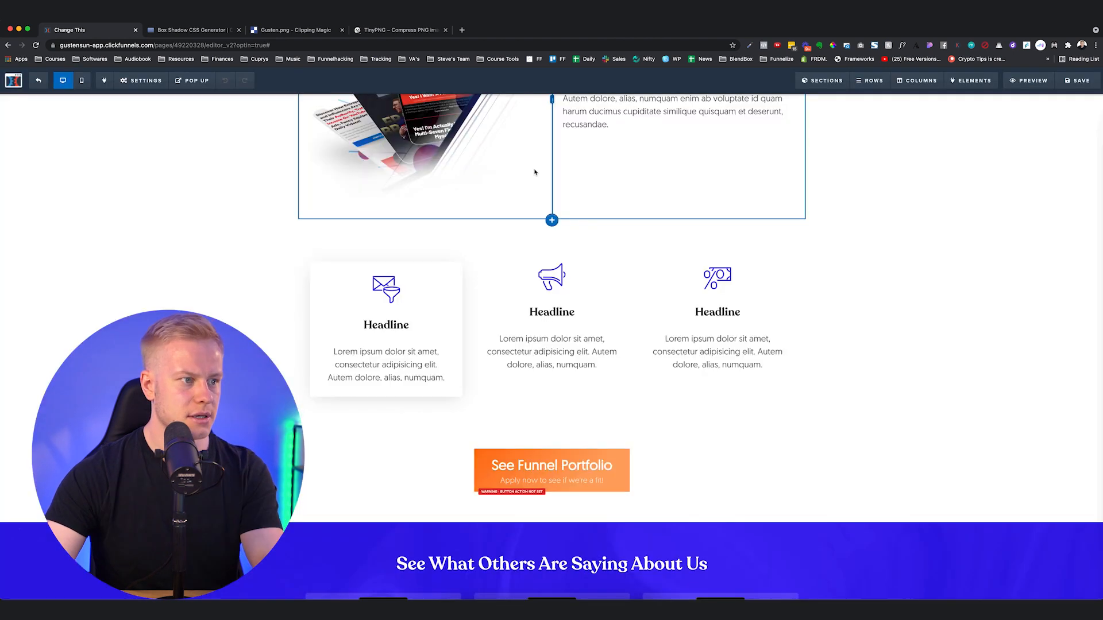
- Set the top, bottom and left-right padding of the three-column row's second column to 30
mouse_move(166, 77)
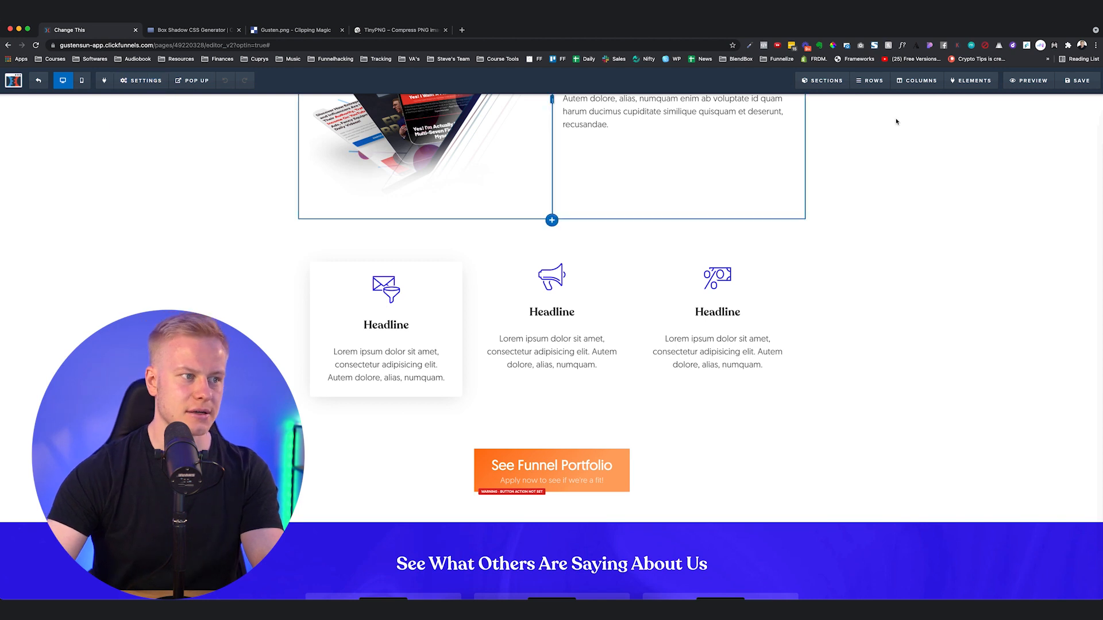
left_click(918, 81)
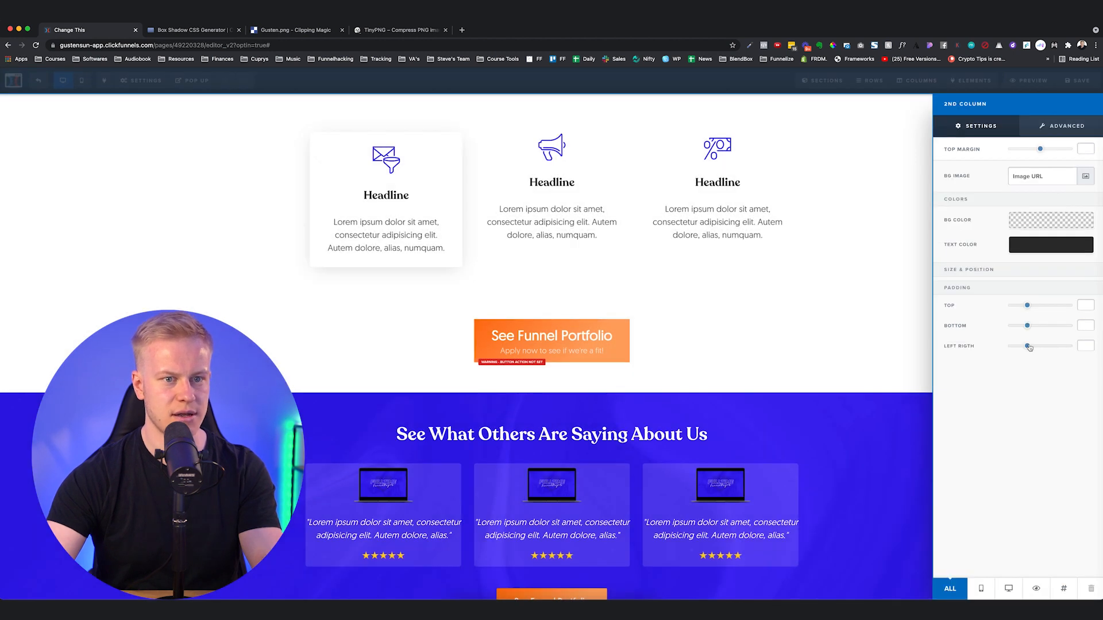
left_click_drag(1034, 347, 1030, 348)
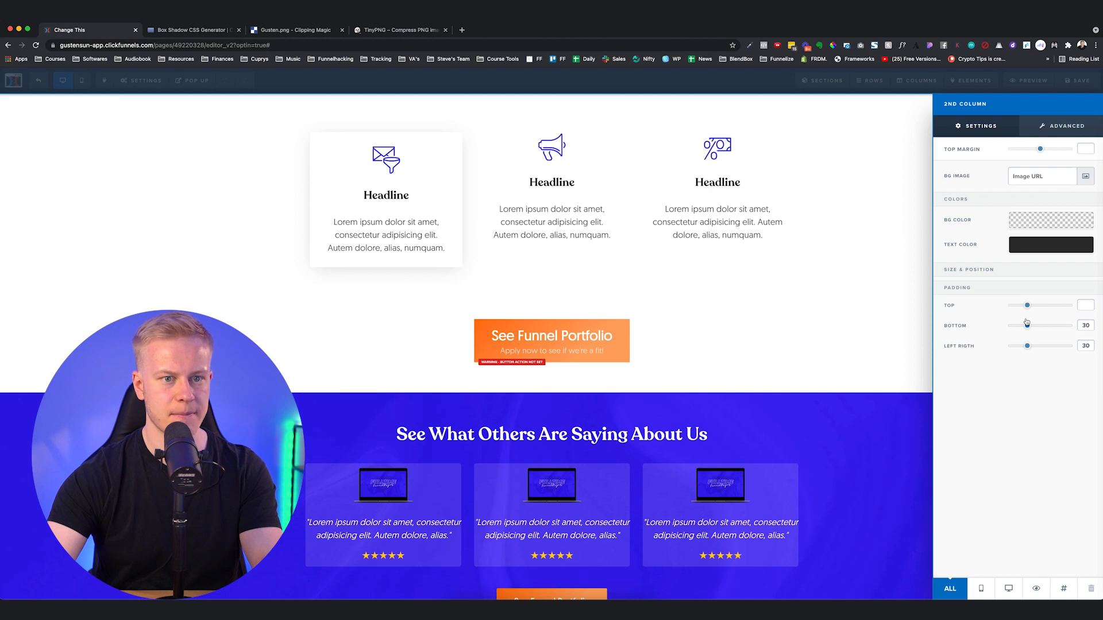
left_click(1028, 307)
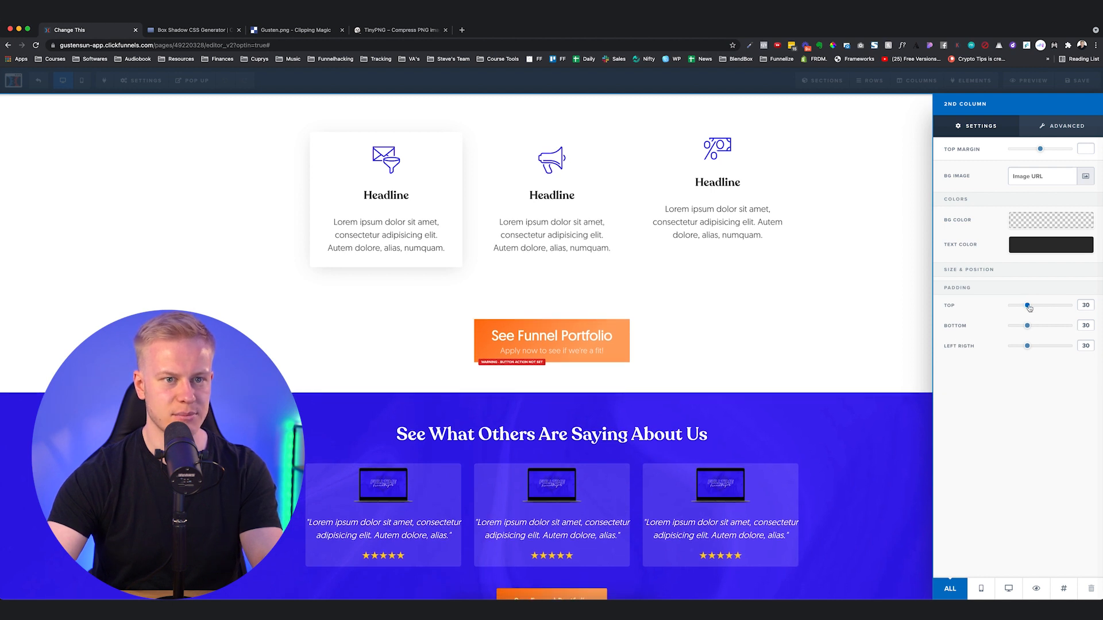
- Give the second column a white #ffffff background and a 5px corner radius
left_click(1012, 223)
left_click(1001, 250)
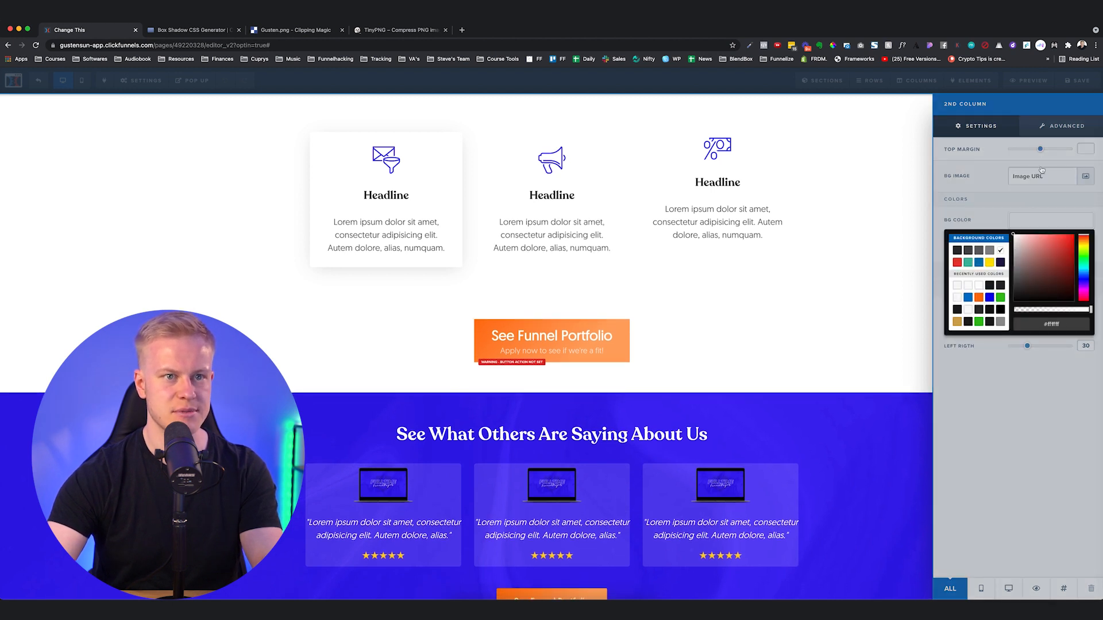
left_click(1051, 127)
left_click(1039, 175)
left_click(1030, 185)
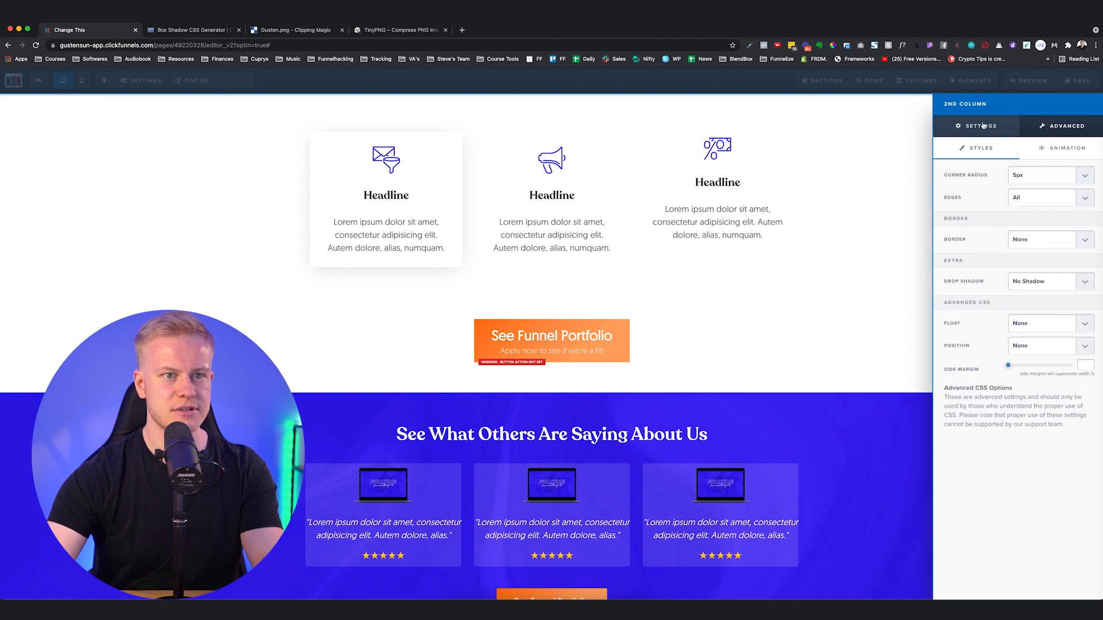
- Copy the second column's CSS ID selector, #col-center-112 .col-inner, from its CSS info
left_click(983, 127)
left_click(1073, 590)
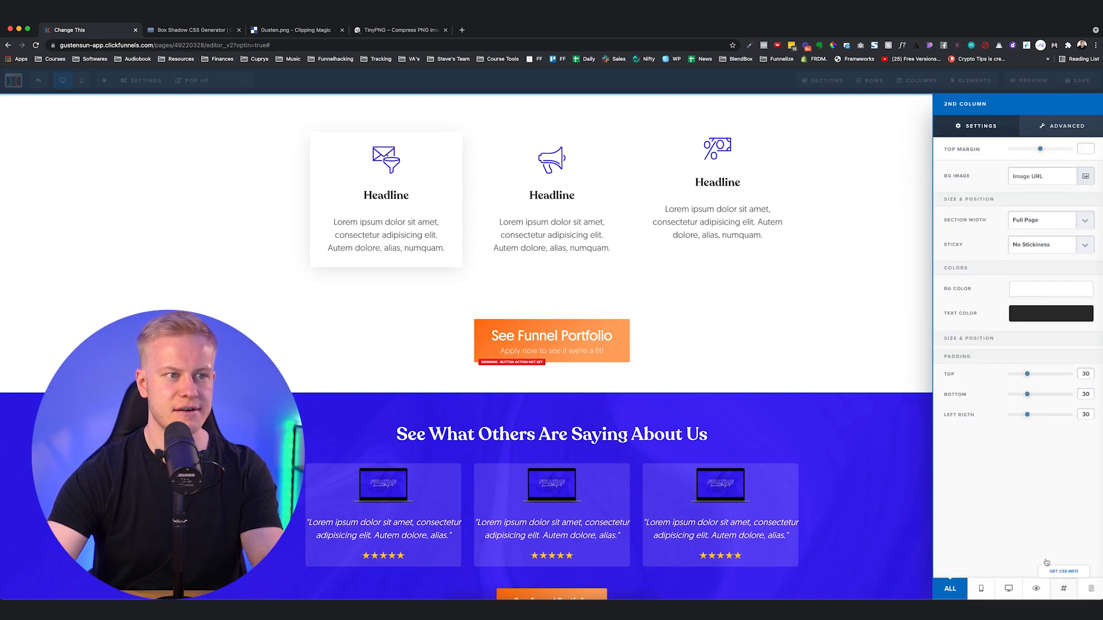
triple_click(591, 214)
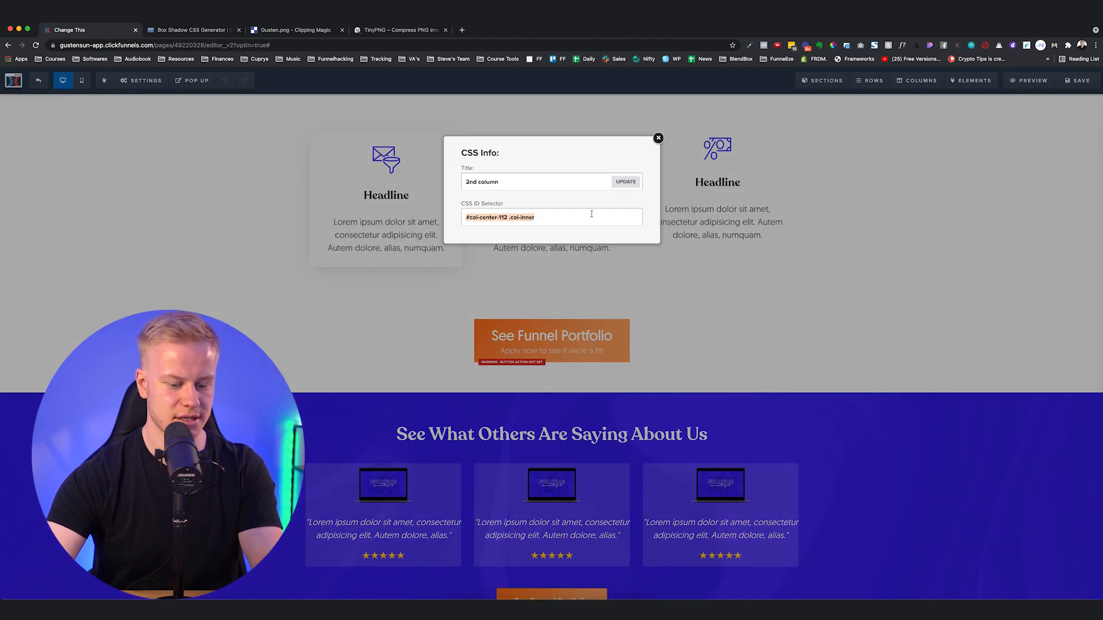
left_click(295, 221)
- Add #col-center-112 .col-inner after a comma to the #col-left-171 .col-inner rule in the custom CSS
mouse_move(139, 80)
left_click(152, 169)
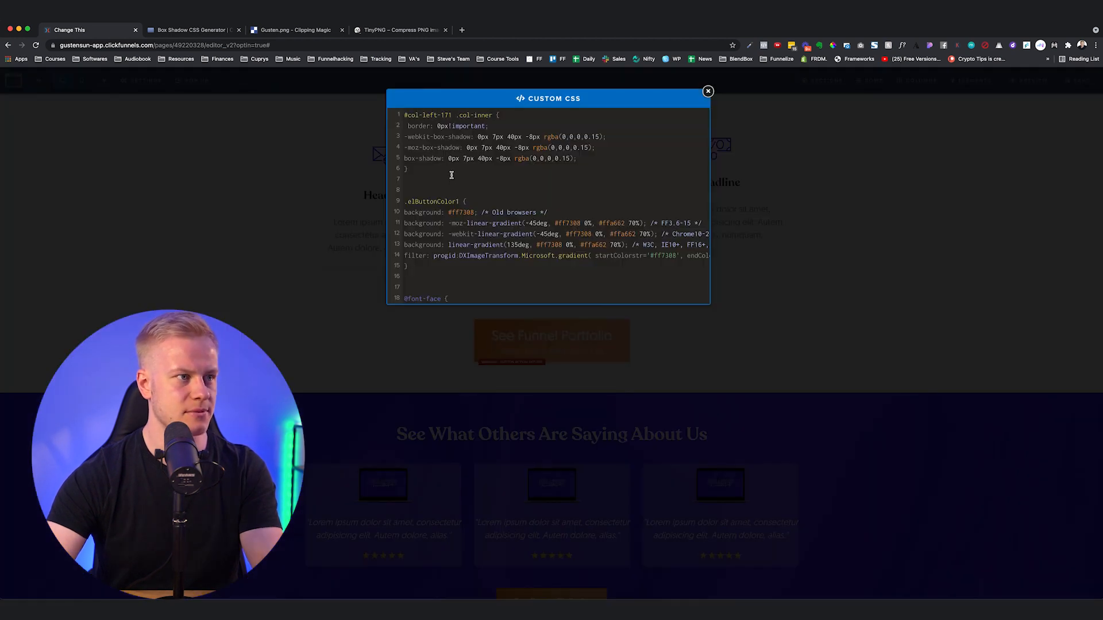
type(",")
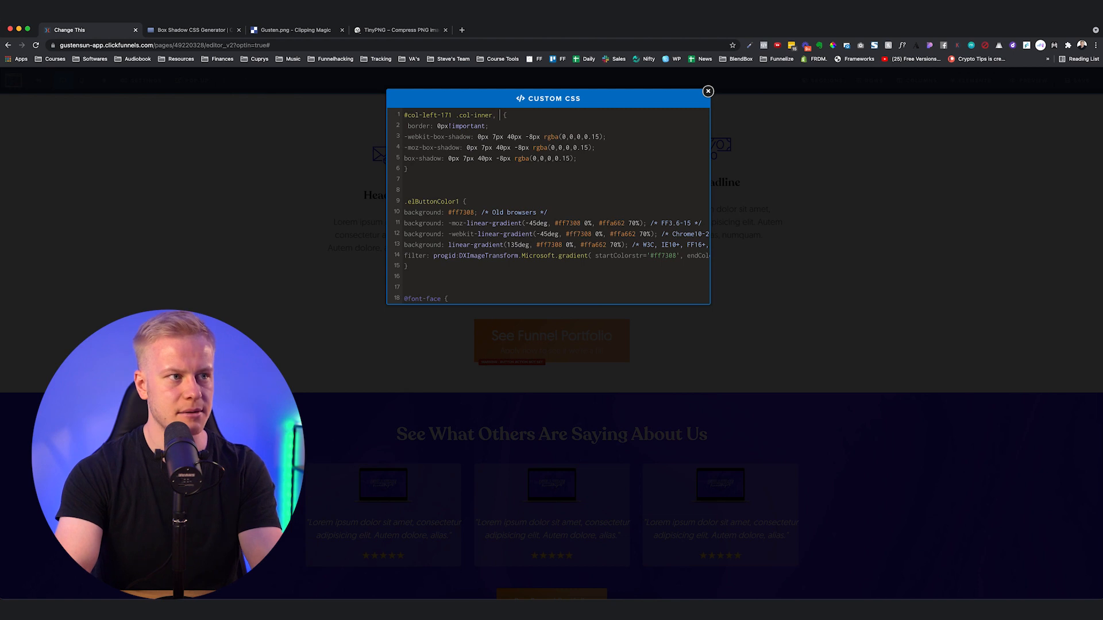
type("#col-center-178 .col-inner")
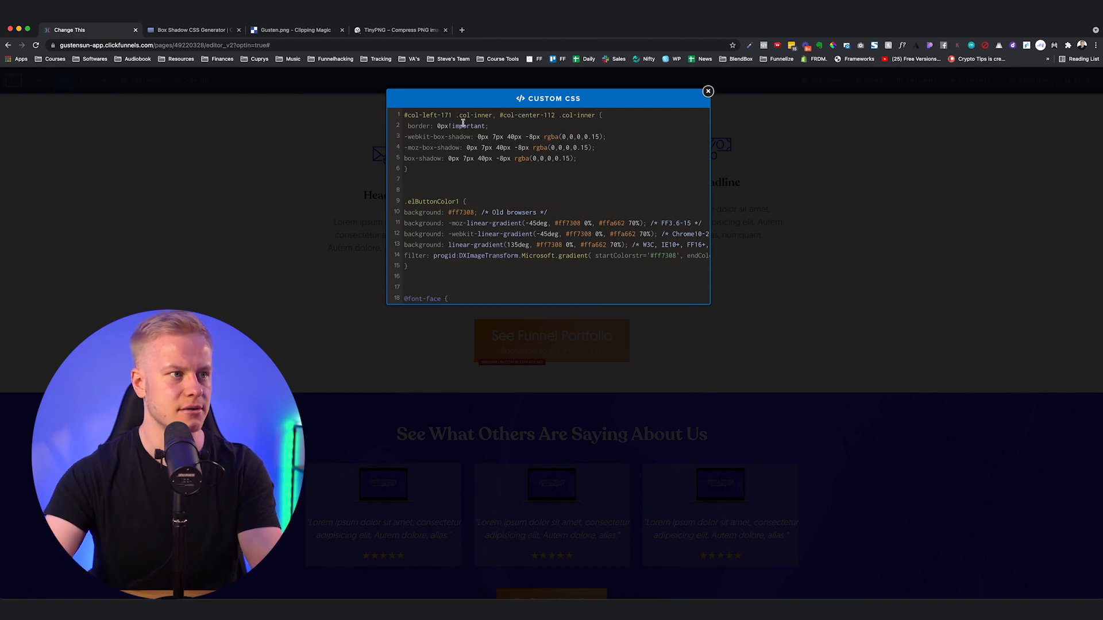
left_click(775, 147)
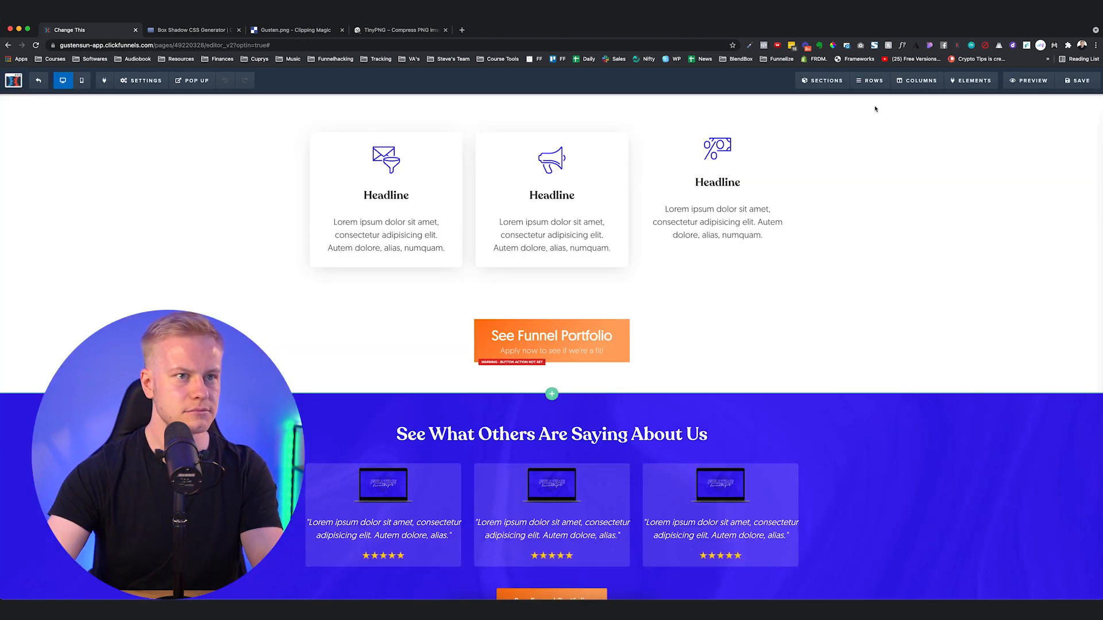
- Set the third column's top, bottom and left-right padding to 30 and its corner radius to 5px
left_click(916, 81)
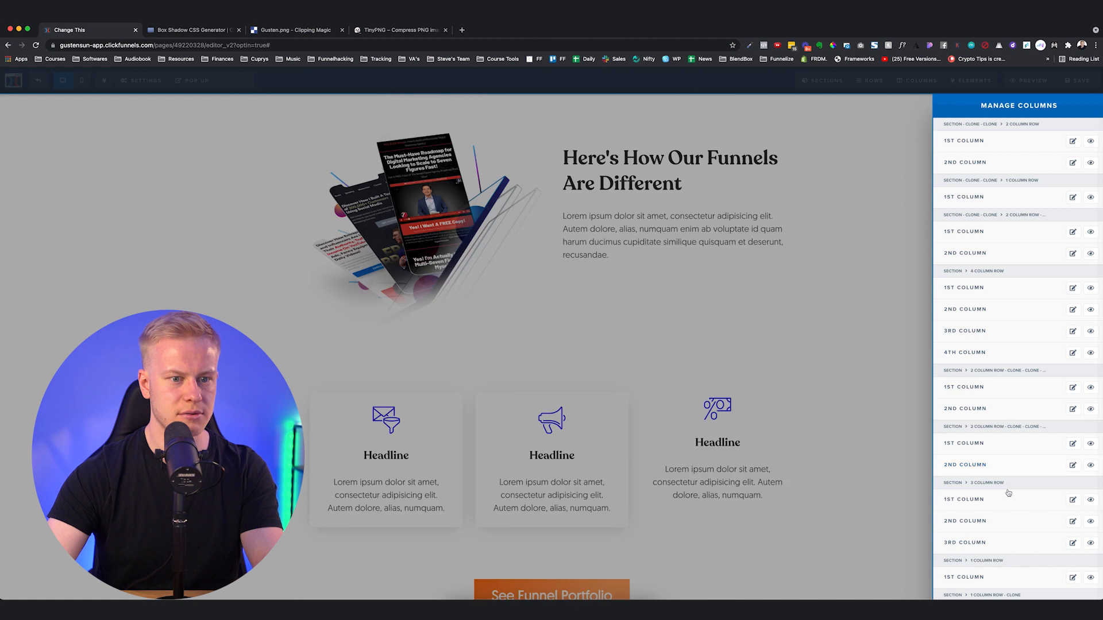
left_click(995, 550)
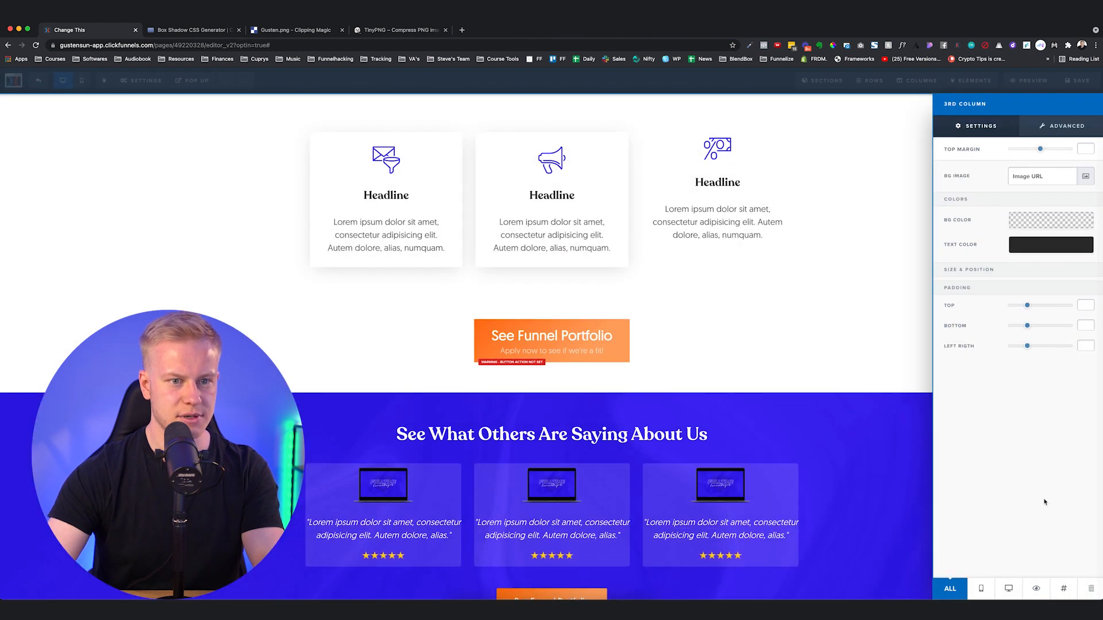
left_click_drag(1032, 347, 1029, 347)
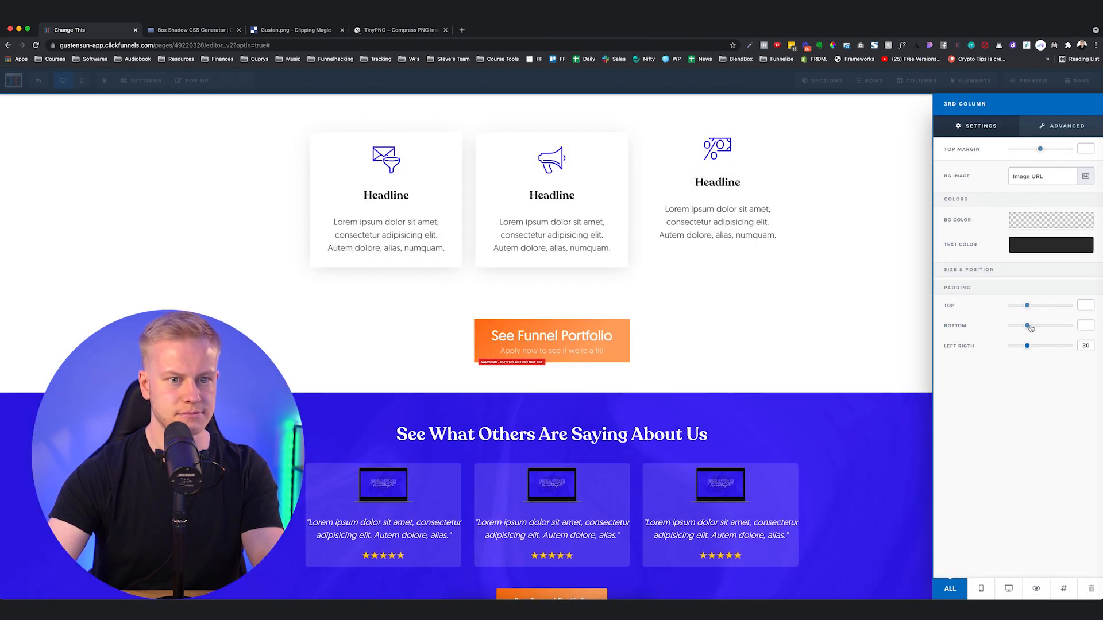
left_click(1030, 307)
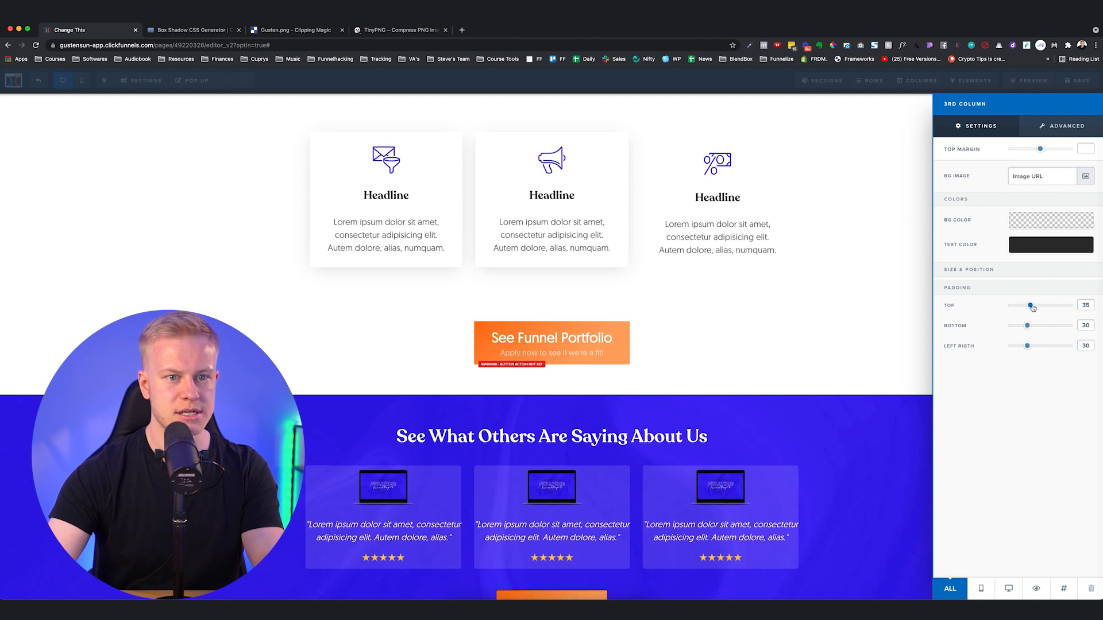
left_click(1064, 126)
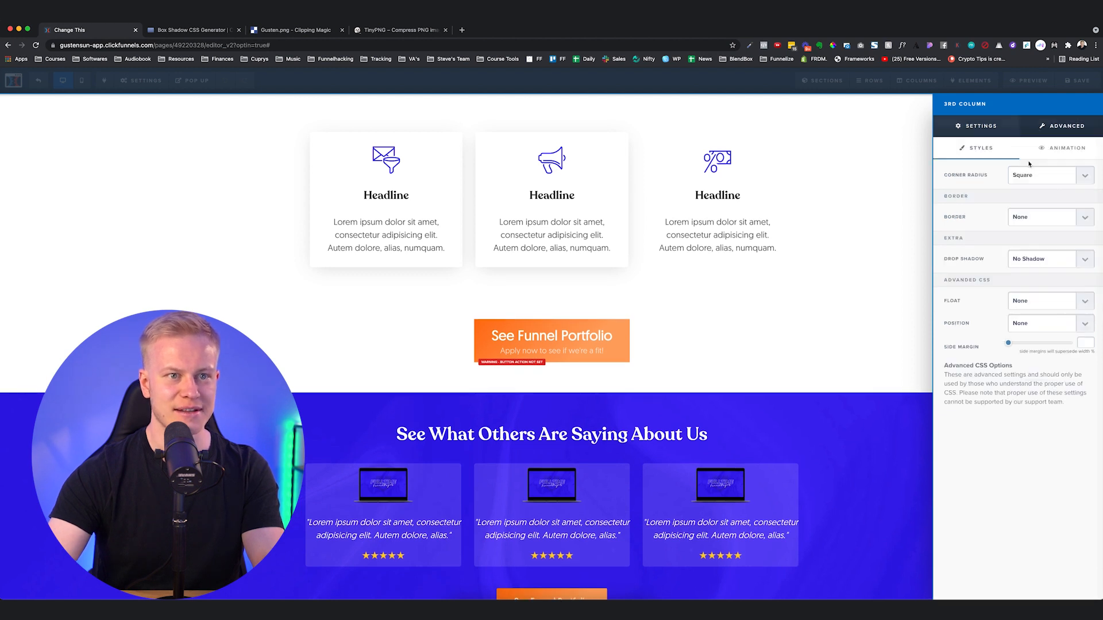
left_click(1026, 175)
left_click(1028, 185)
- Copy the third column's selector and add #col-right-143 .col-inner to the shared box-shadow rule in the custom CSS
left_click(984, 126)
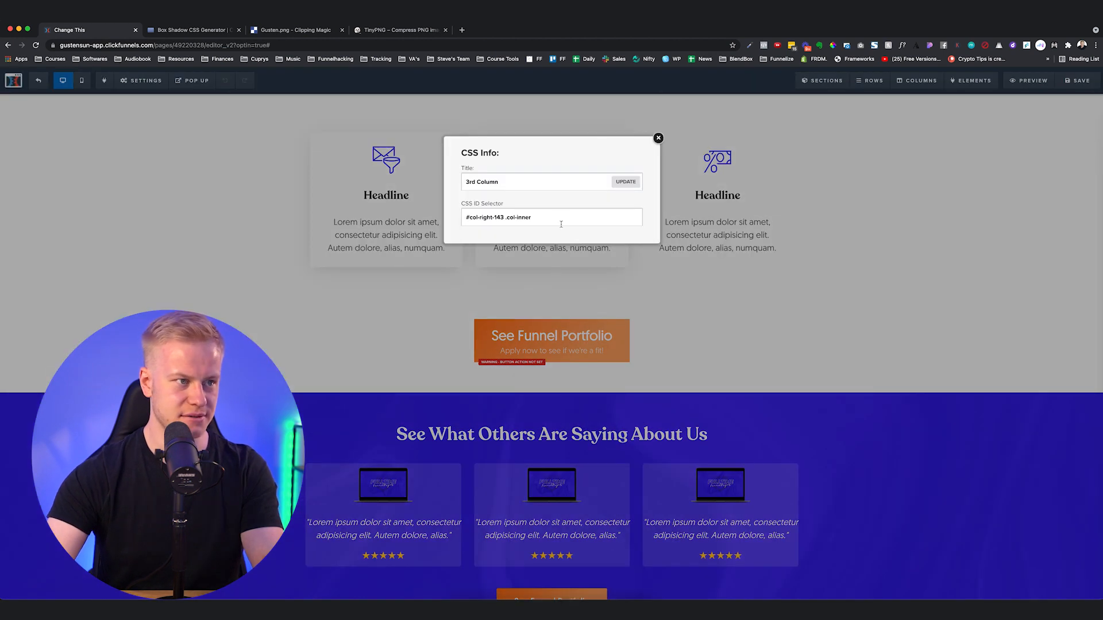
triple_click(559, 220)
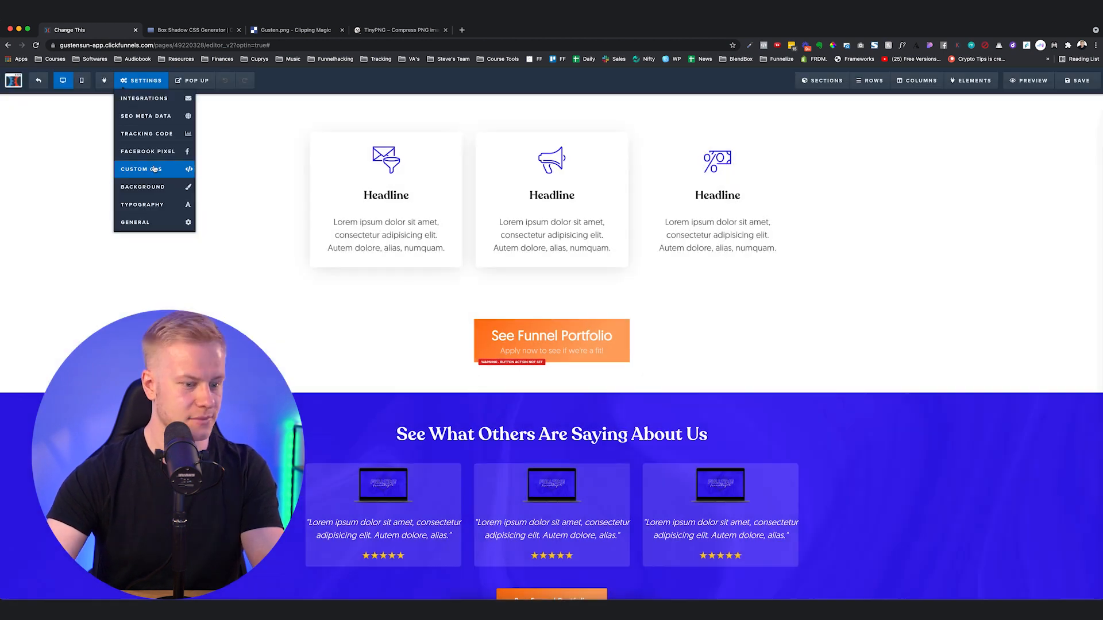
left_click(155, 170)
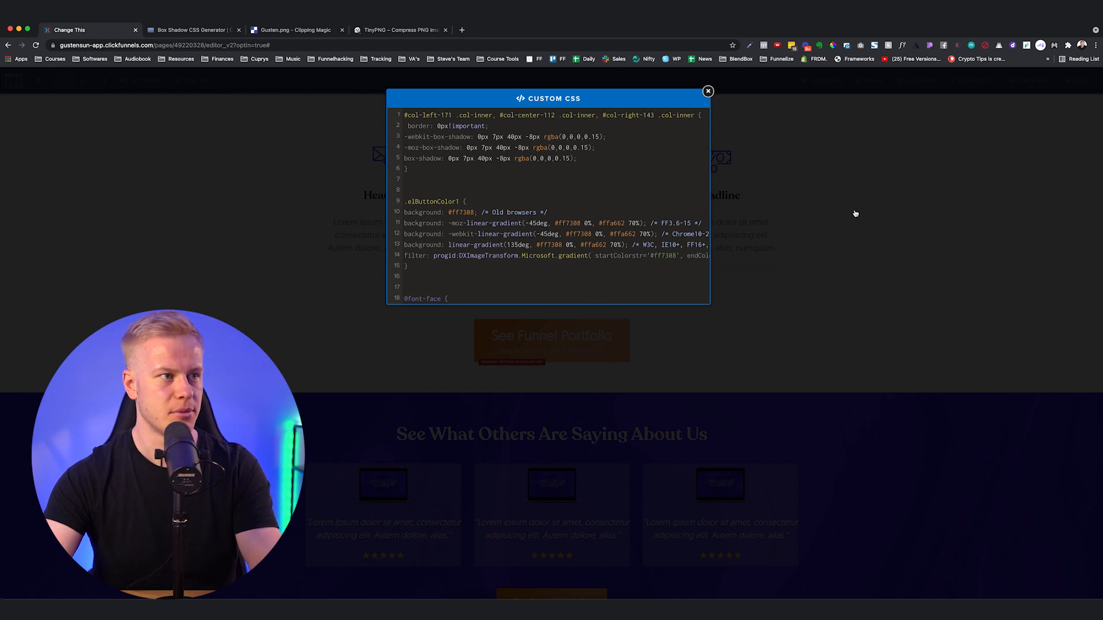
left_click(983, 262)
- Review the three shadowed columns and set the See Funnel Portfolio button's top margin to 0
scroll(983, 262, "up", 5)
scroll(977, 275, "down", 1)
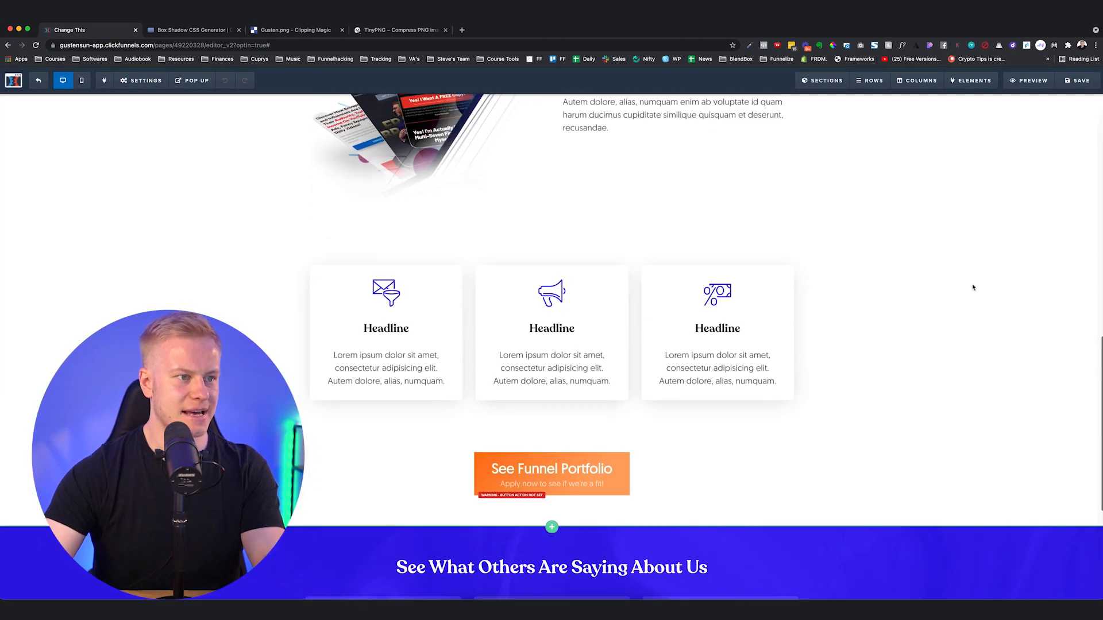
scroll(501, 339, "down", 2)
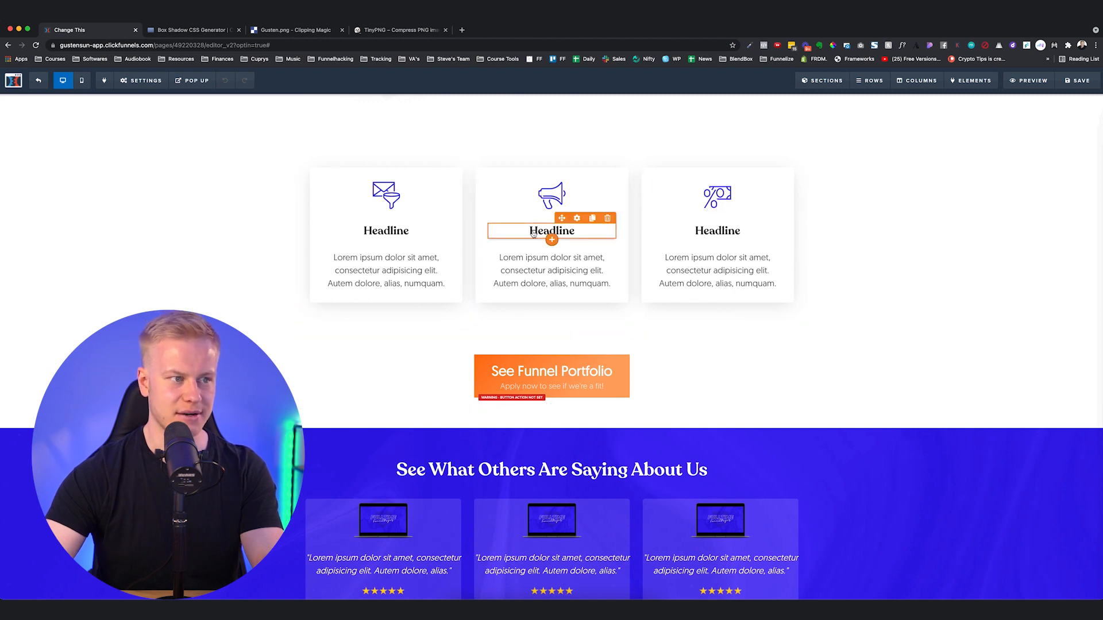
scroll(401, 362, "up", 3)
scroll(379, 360, "down", 1)
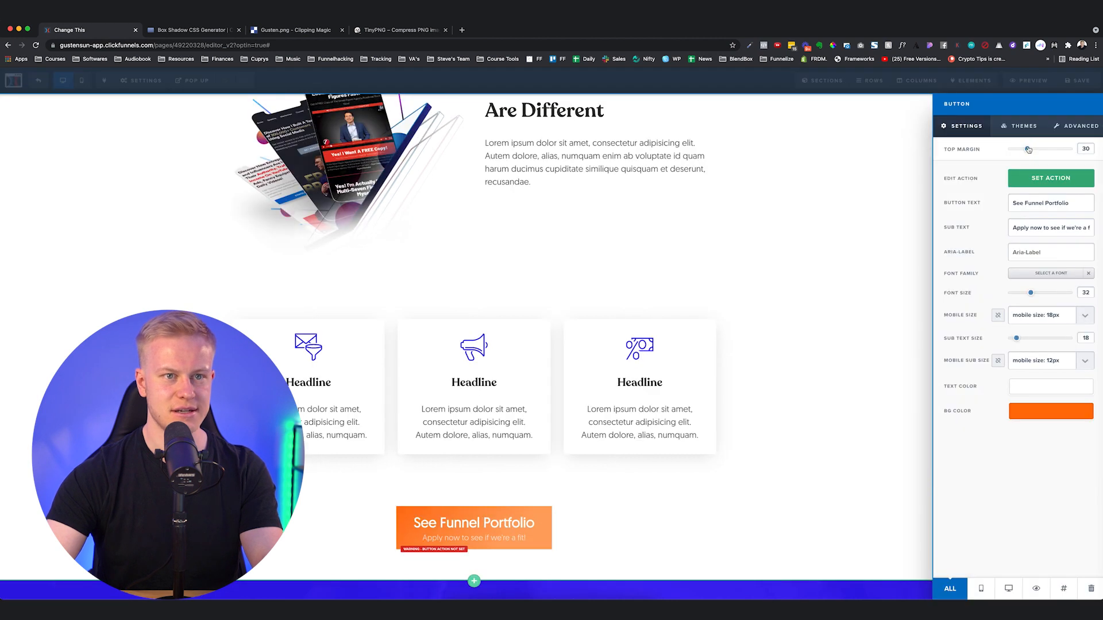
left_click_drag(1021, 149, 1007, 151)
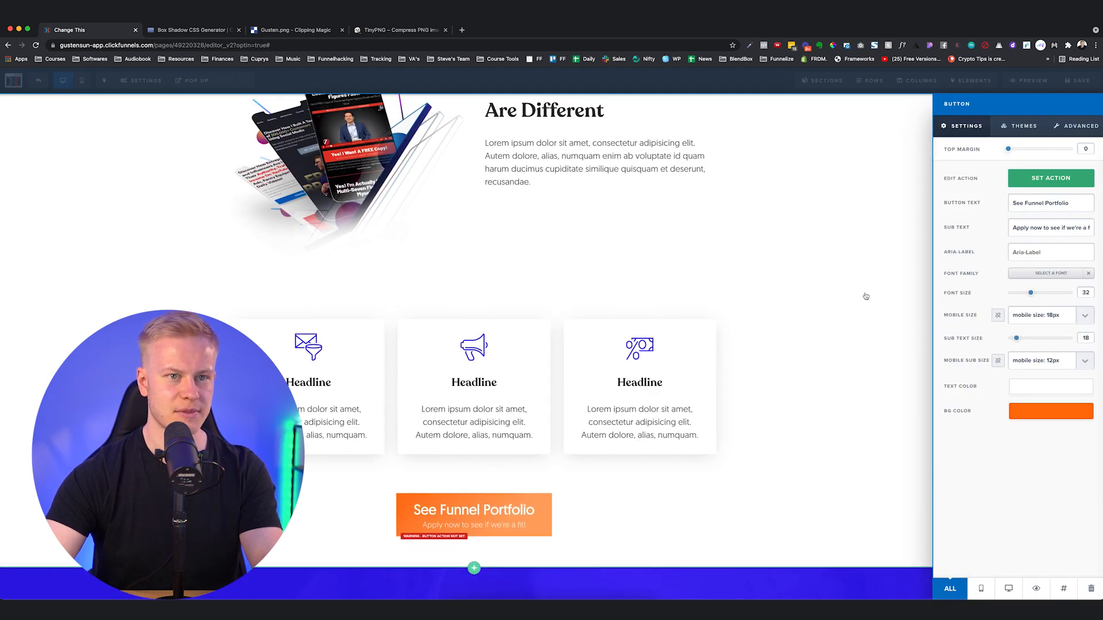
- Set the padding of the row holding the three Headline cards to 15 at the top and 30 at the bottom
left_click(864, 295)
scroll(836, 423, "down", 2)
scroll(837, 423, "down", 1)
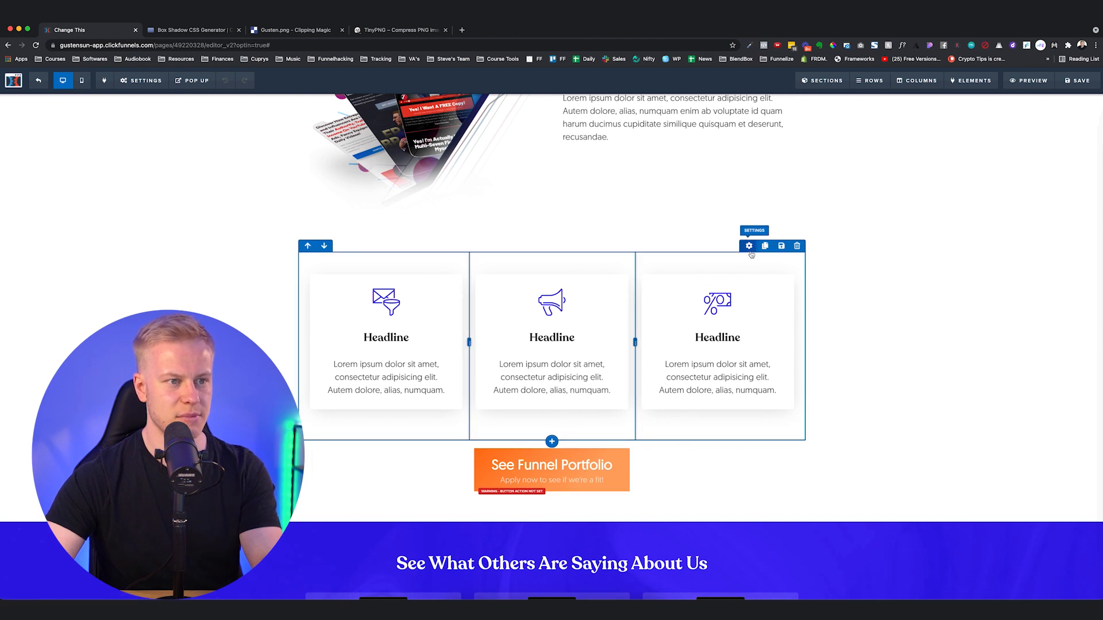
left_click_drag(1052, 368, 1027, 367)
left_click_drag(1040, 348, 1019, 348)
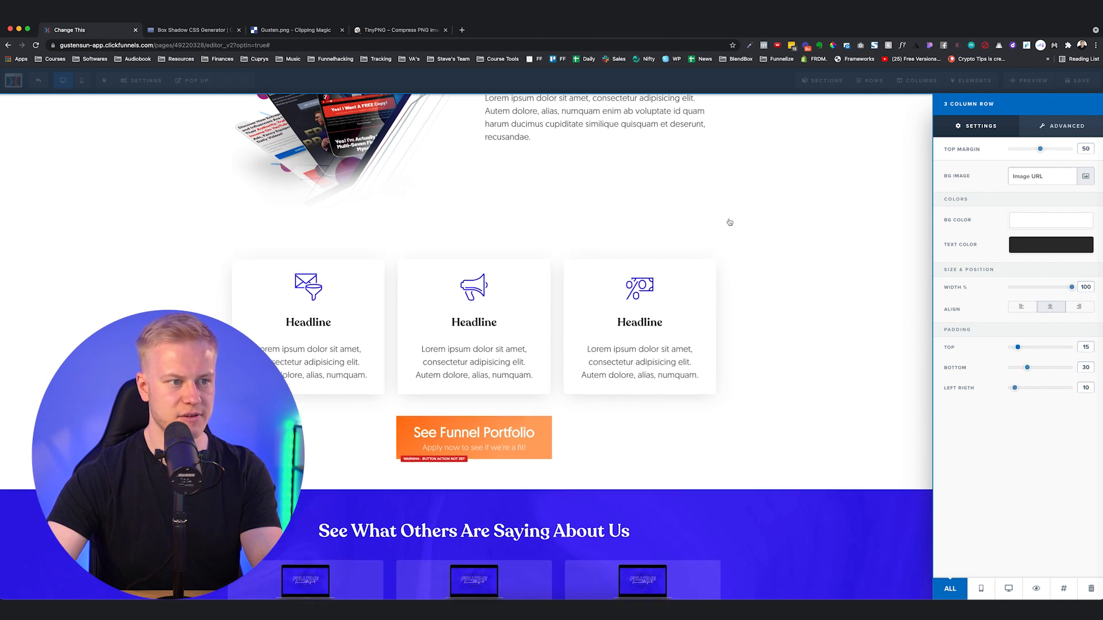
left_click(729, 223)
- Clear the fixed image width of all three laptop images in the See What Others Are Saying About Us section
scroll(891, 291, "down", 4)
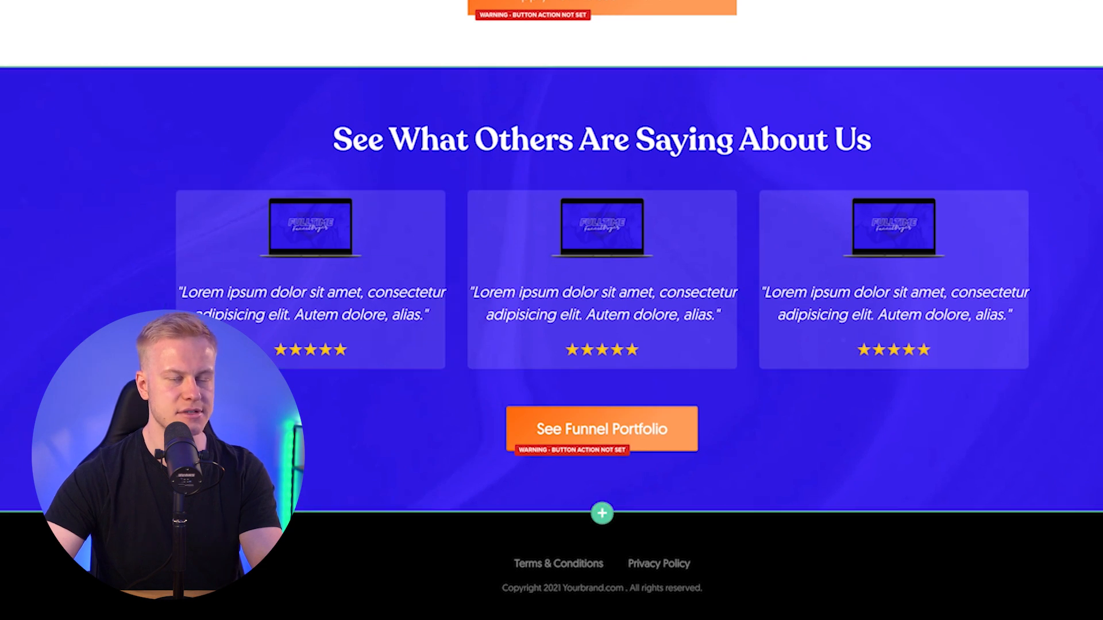
left_click(360, 255)
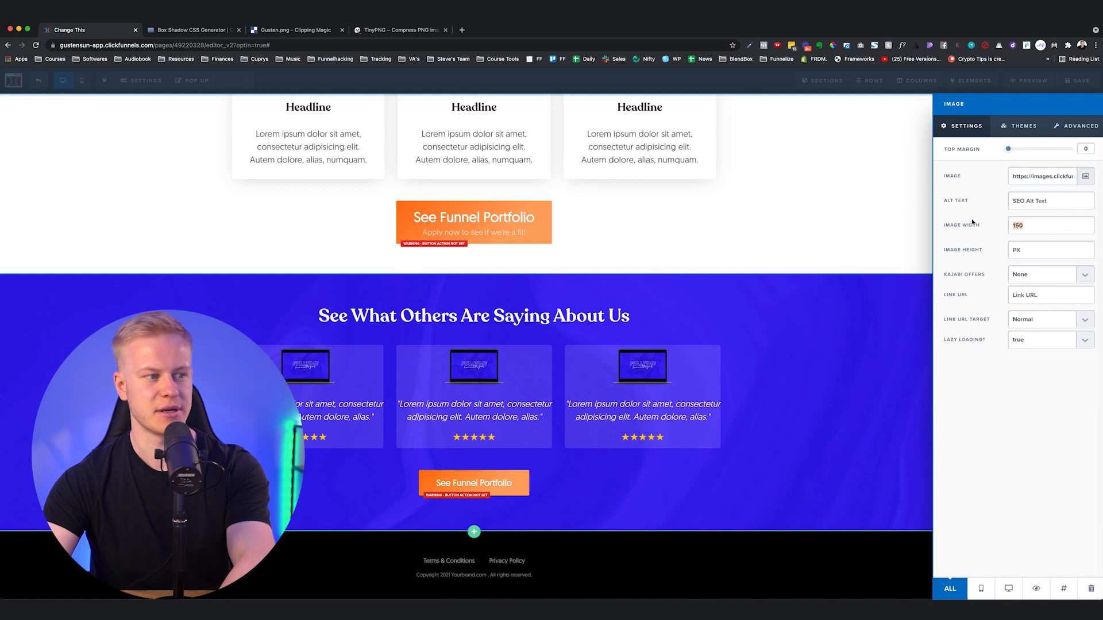
key("BackSpace")
left_click(905, 264)
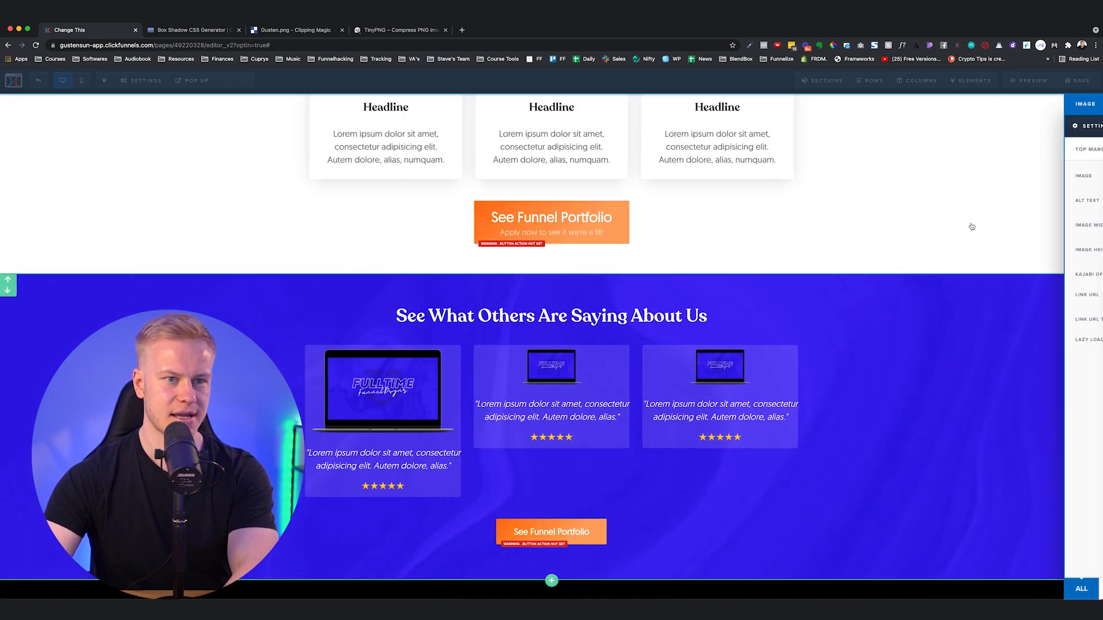
key("BackSpace")
left_click(727, 361)
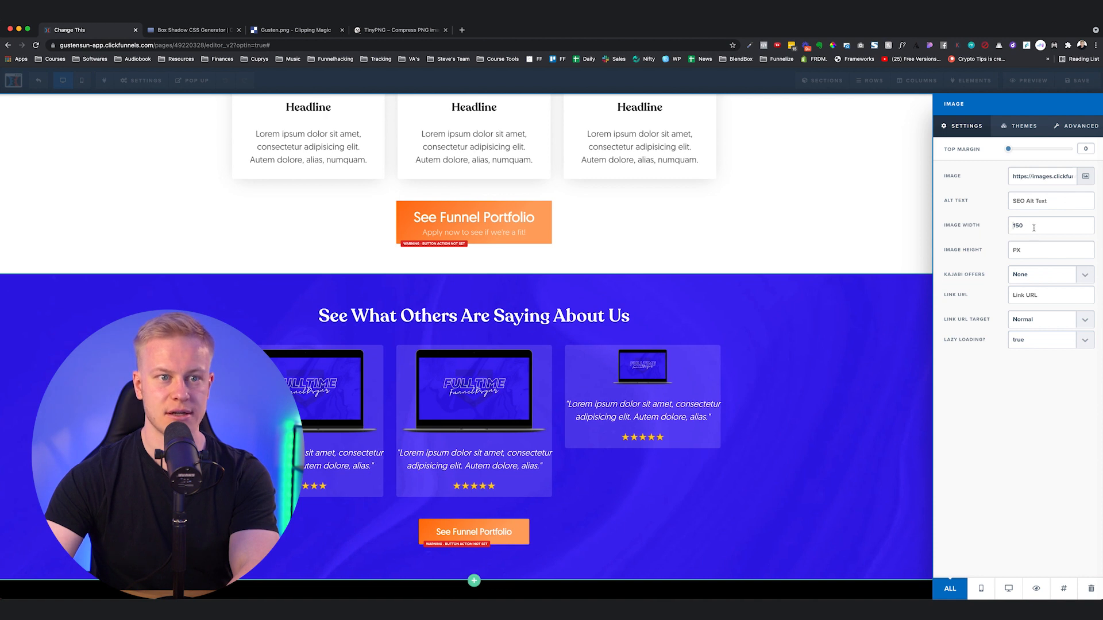
double_click(1034, 228)
key("BackSpace")
left_click(808, 347)
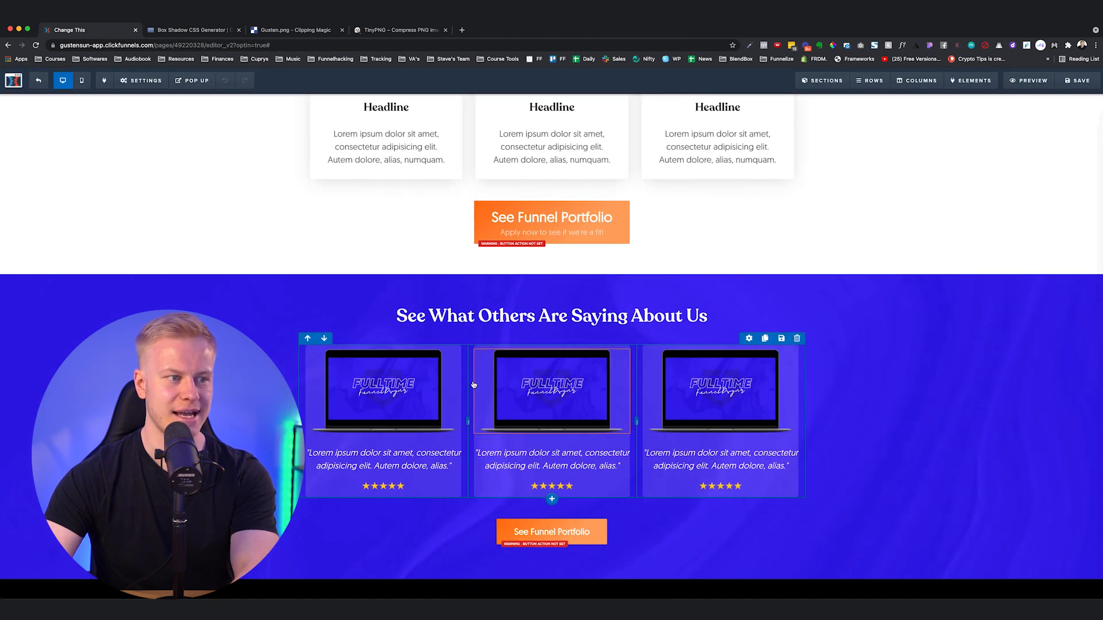
- Try a top margin of -70 on the first testimonial laptop image and settle on -50
left_click(420, 385)
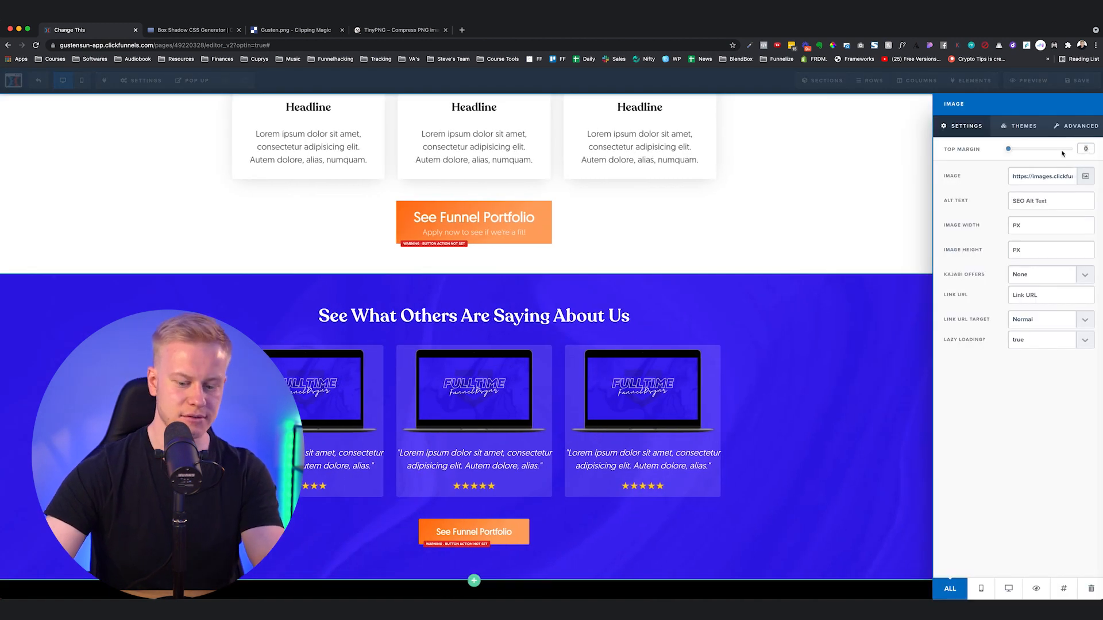
type("-70")
key("Return")
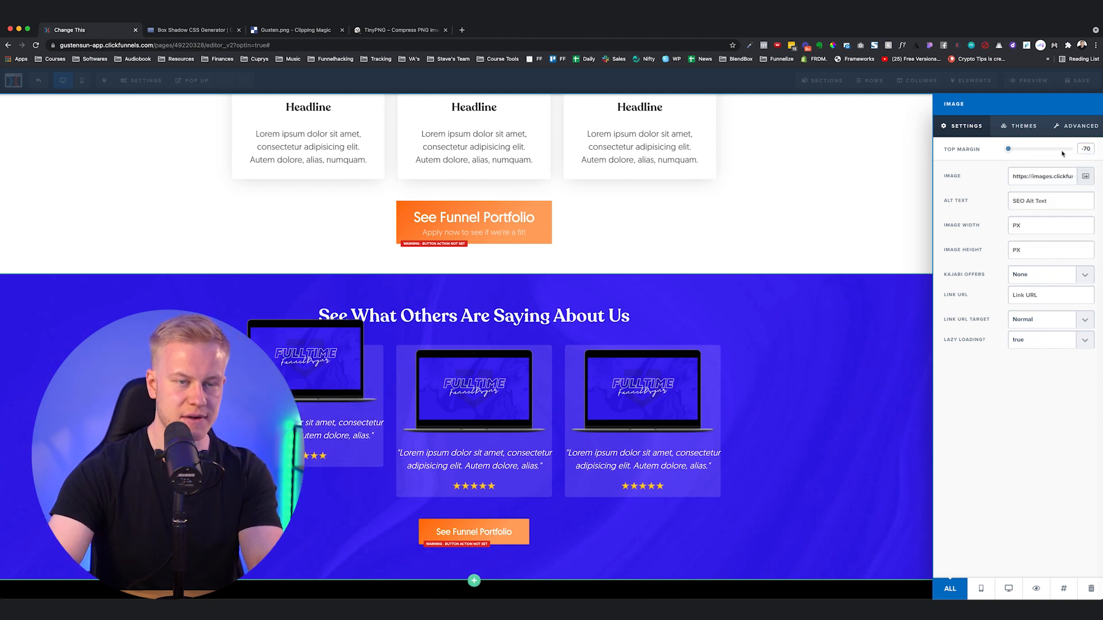
key("BackSpace")
key("BackSpace")
key("BackSpace")
type("-50")
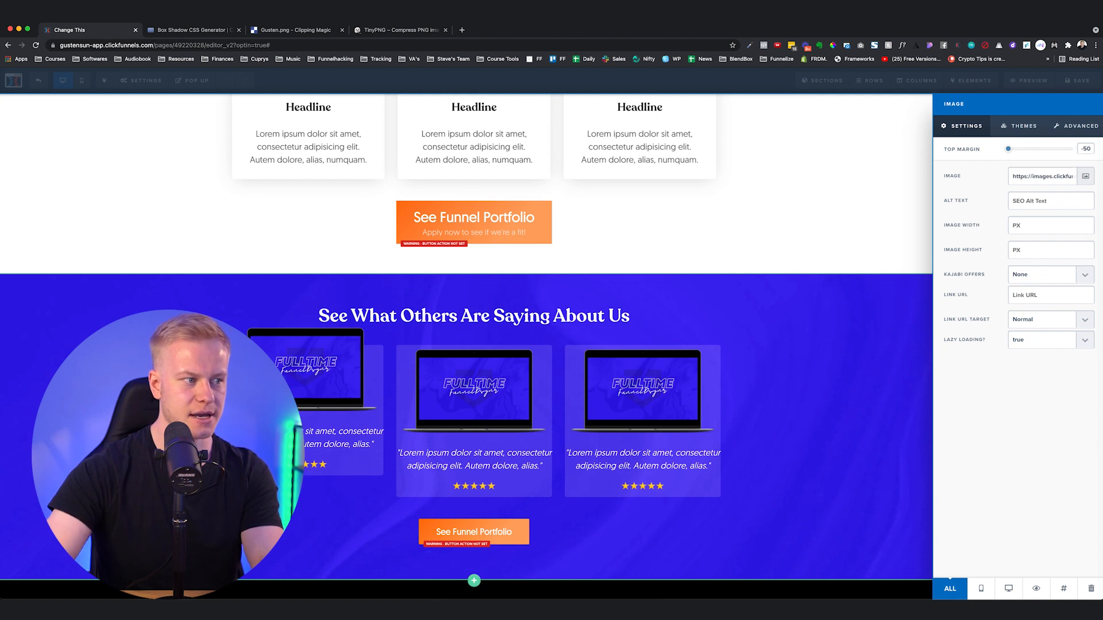
left_click(376, 362)
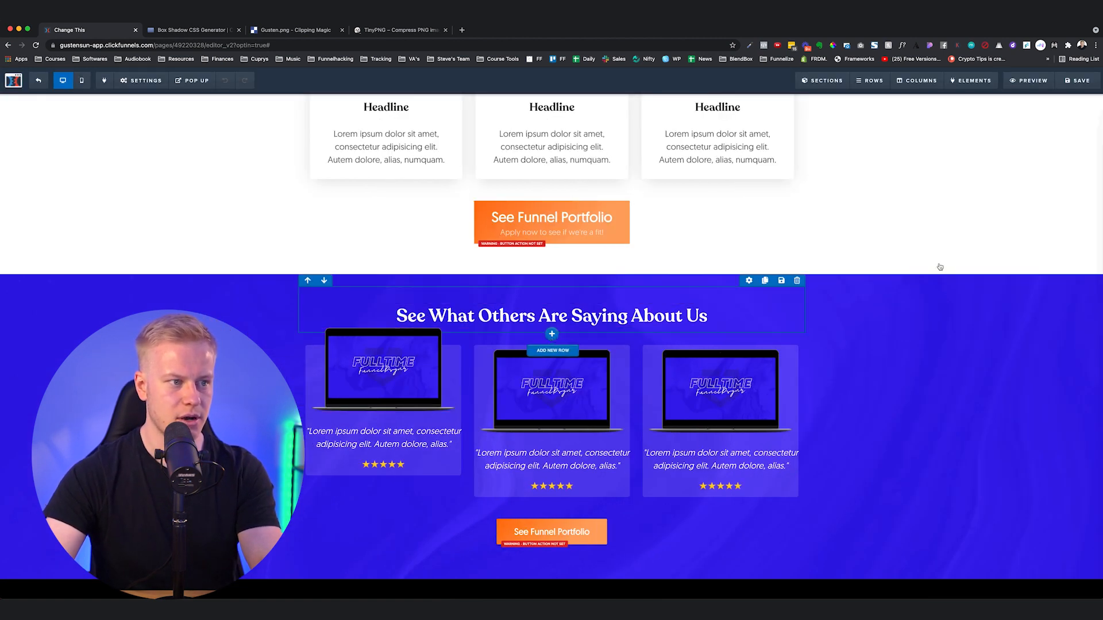
- Add an empty one-column row beneath the See What Others Are Saying About Us headline and show it on desktop only
left_click(551, 334)
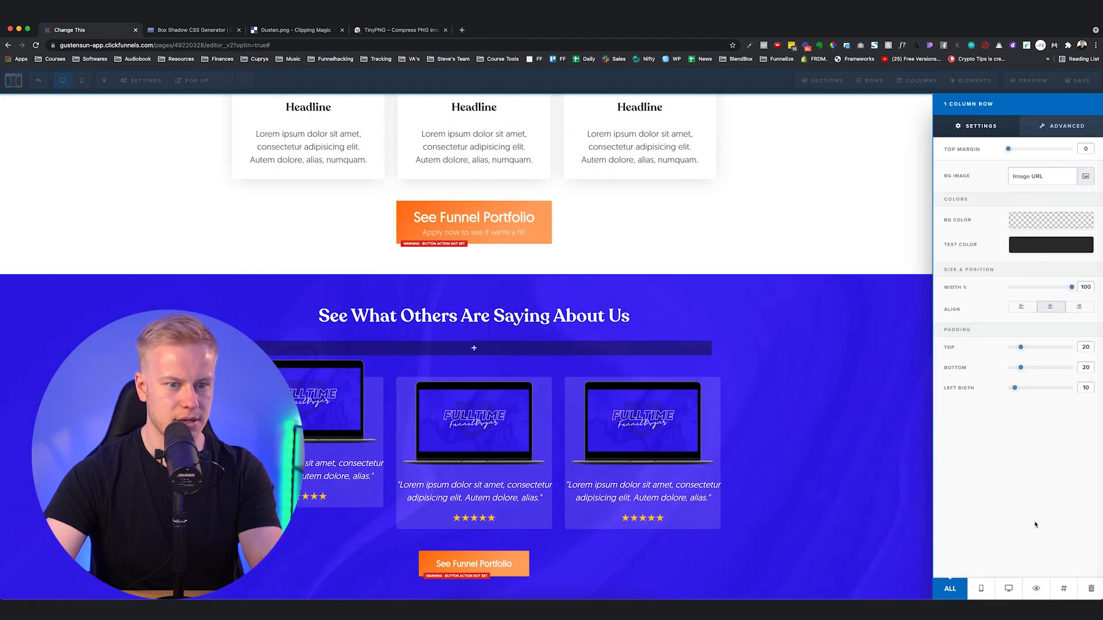
left_click(1008, 588)
left_click(792, 448)
- Give the second and third testimonial laptop images the same -50 top margin as the first
scroll(790, 432, "down", 3)
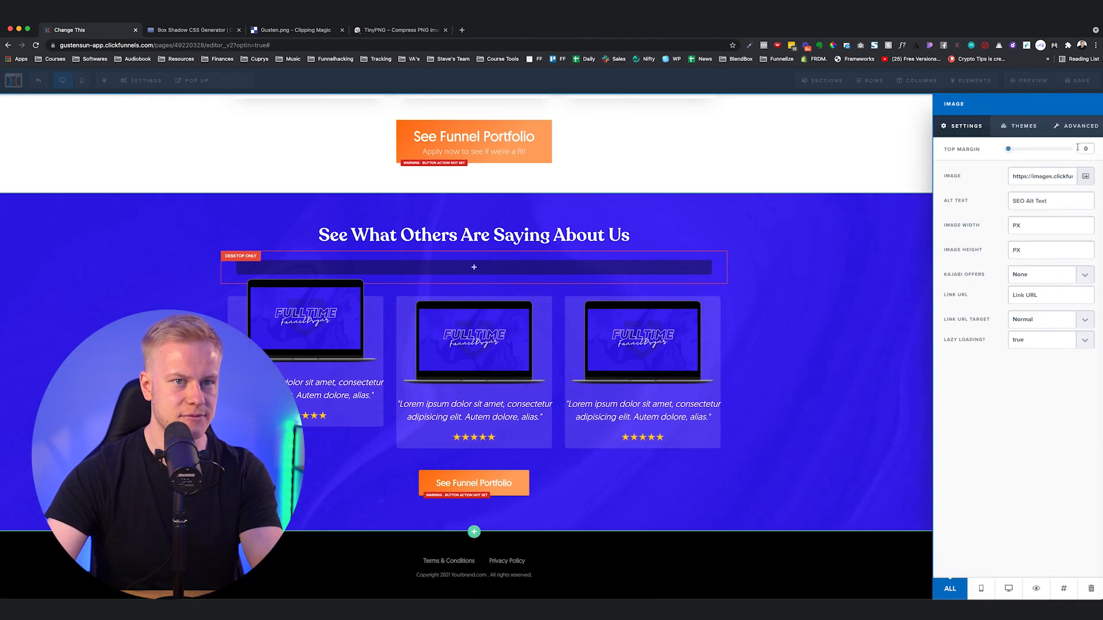
type("-5")
left_click(761, 295)
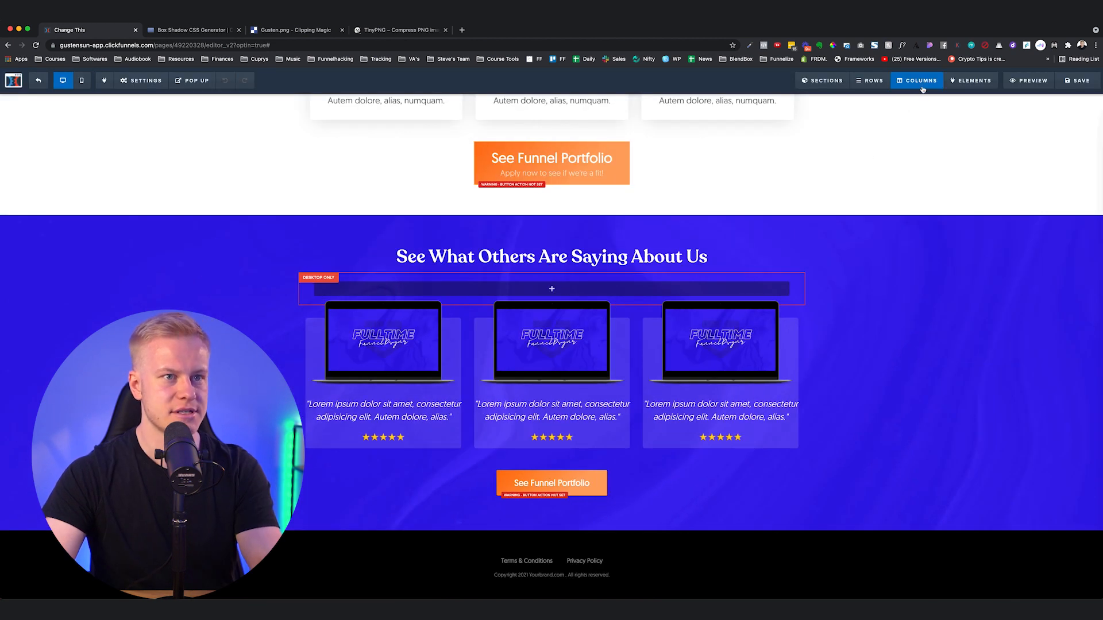
- Set the first testimonial column's top, bottom and left-right padding to 30
left_click(921, 81)
scroll(983, 402, "down", 5)
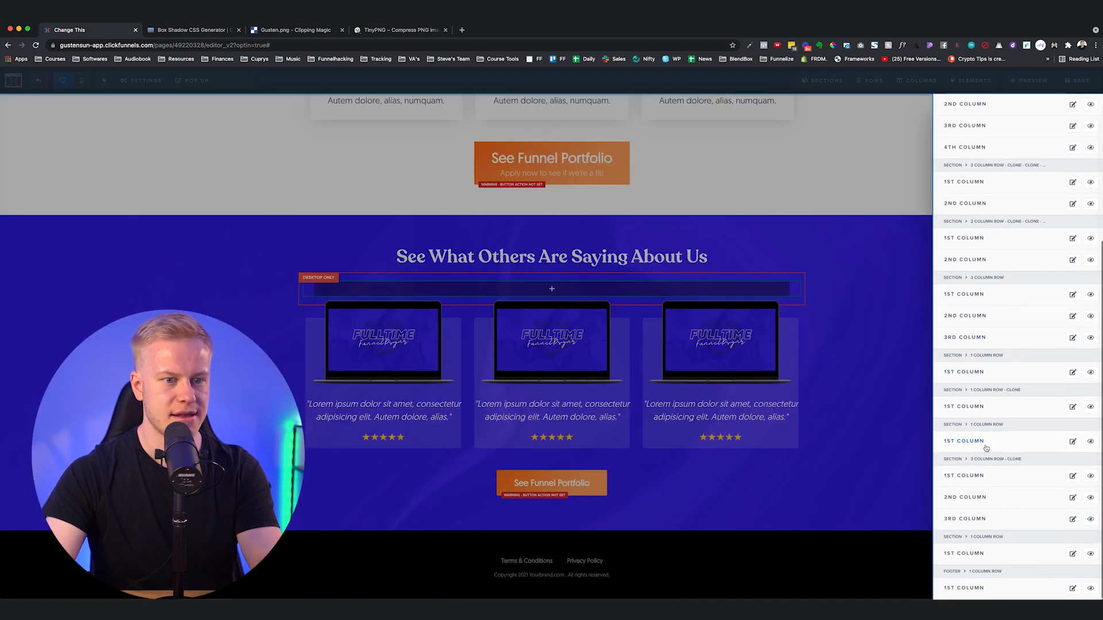
left_click(978, 475)
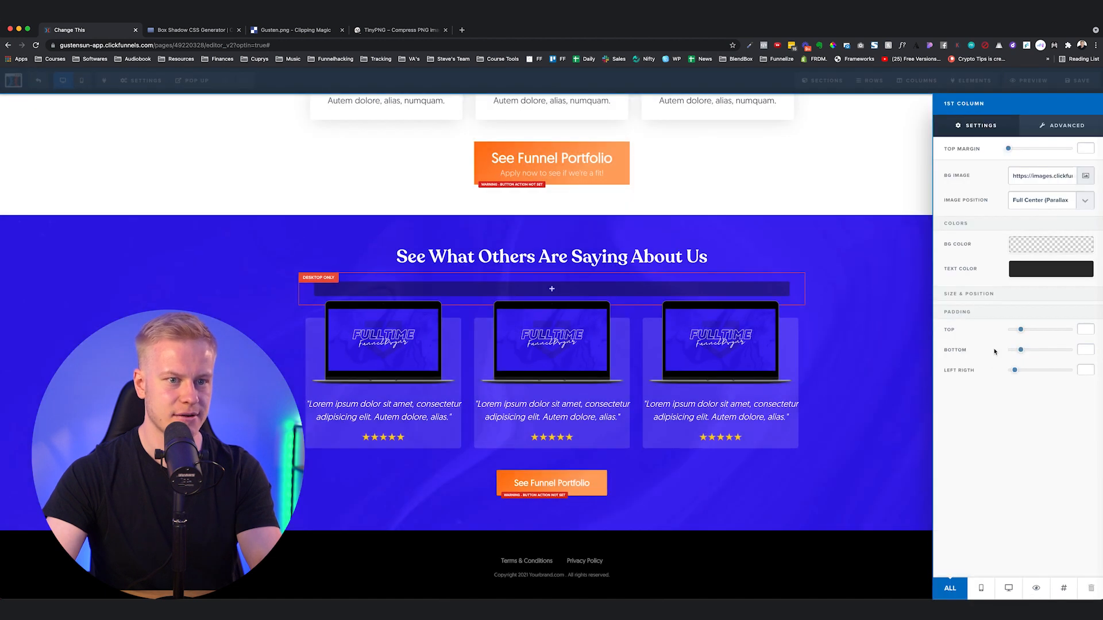
left_click(1027, 330)
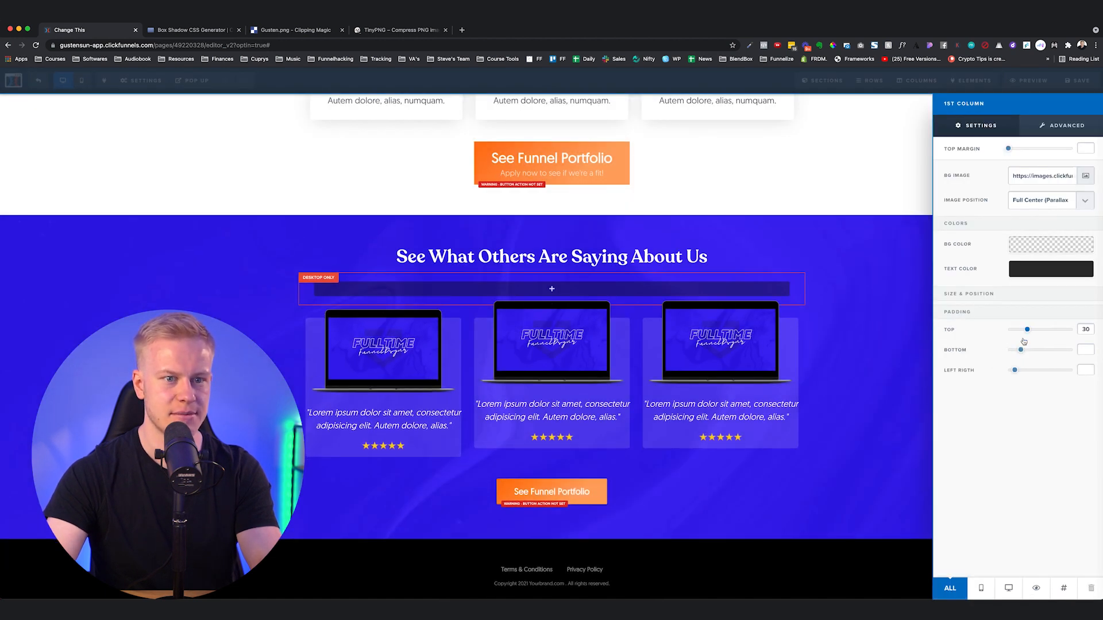
left_click_drag(1026, 350, 1028, 372)
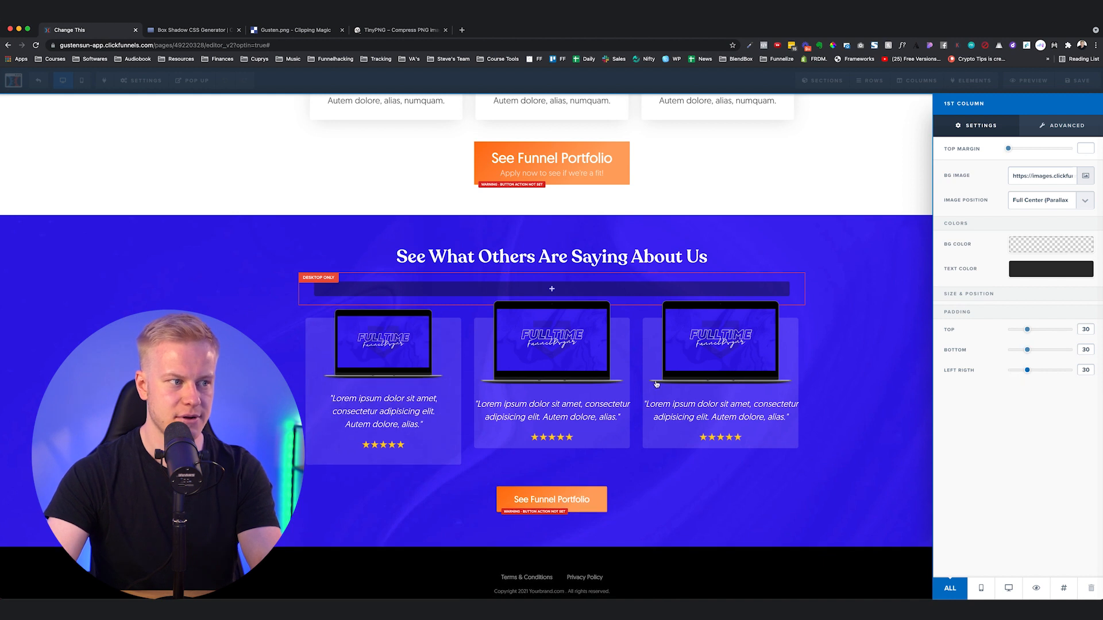
left_click(652, 382)
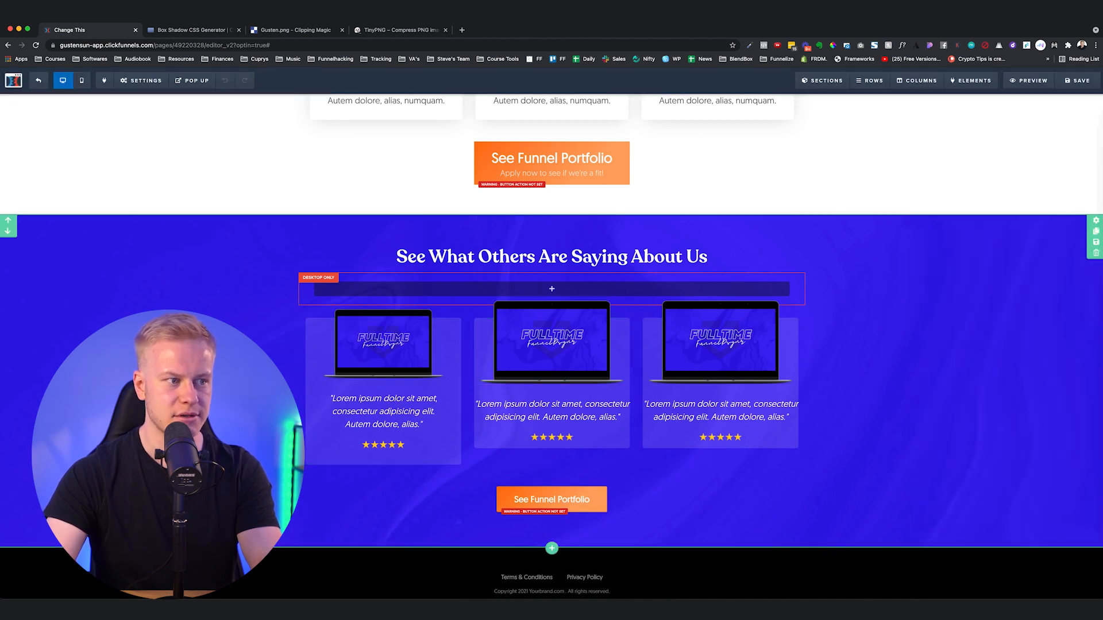
- Add the .elButton selector and a comma at the start of the shared box-shadow rule in the custom CSS
scroll(598, 336, "down", 1)
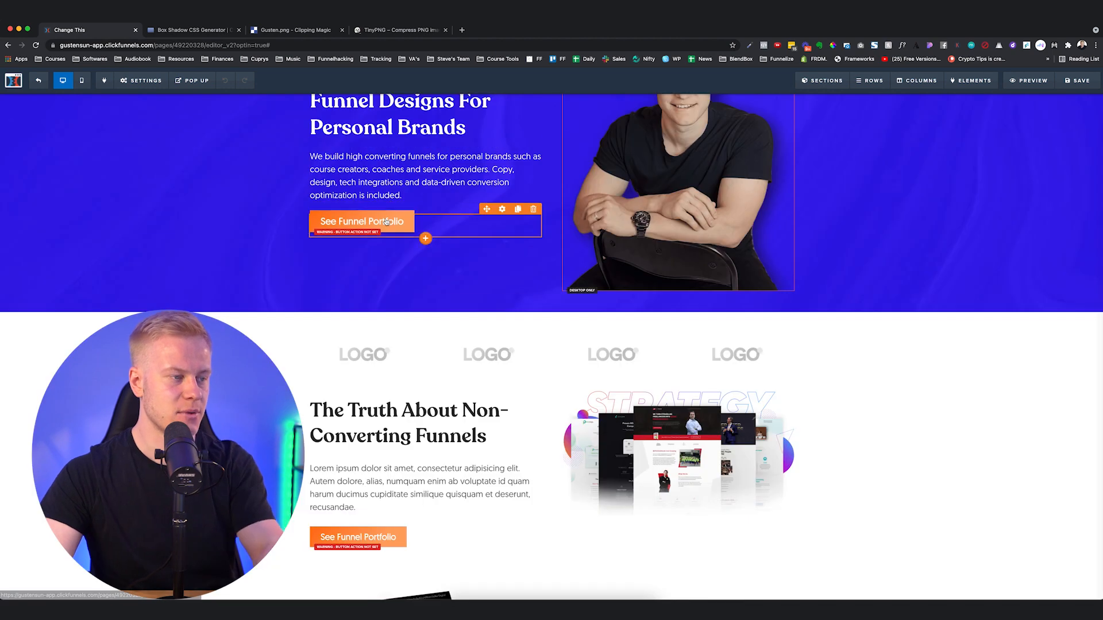
scroll(517, 270, "down", 3)
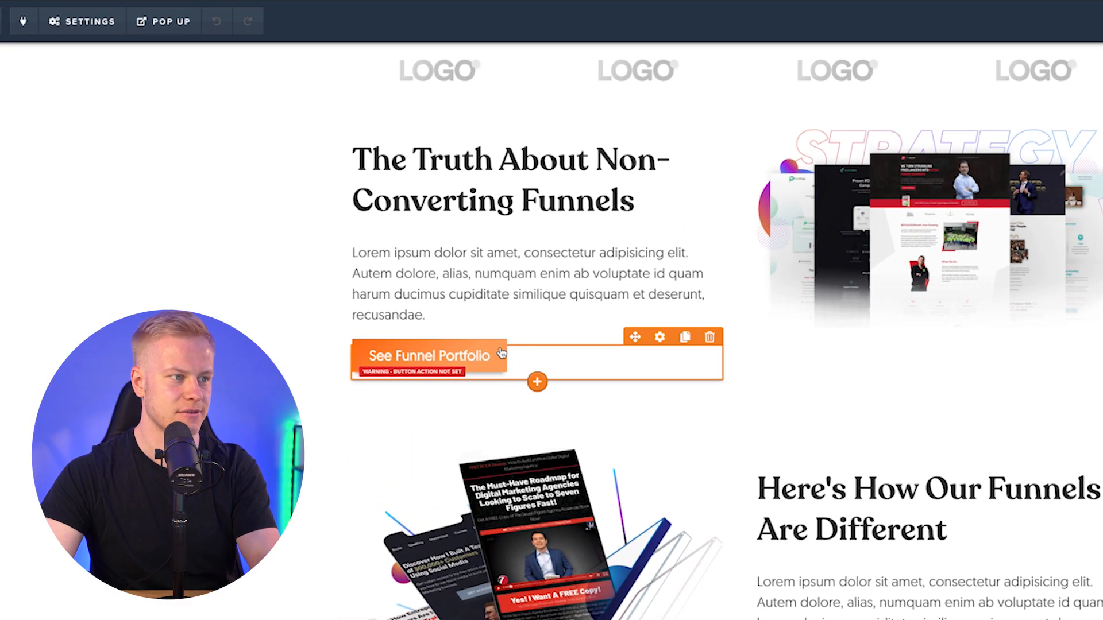
left_click(453, 347)
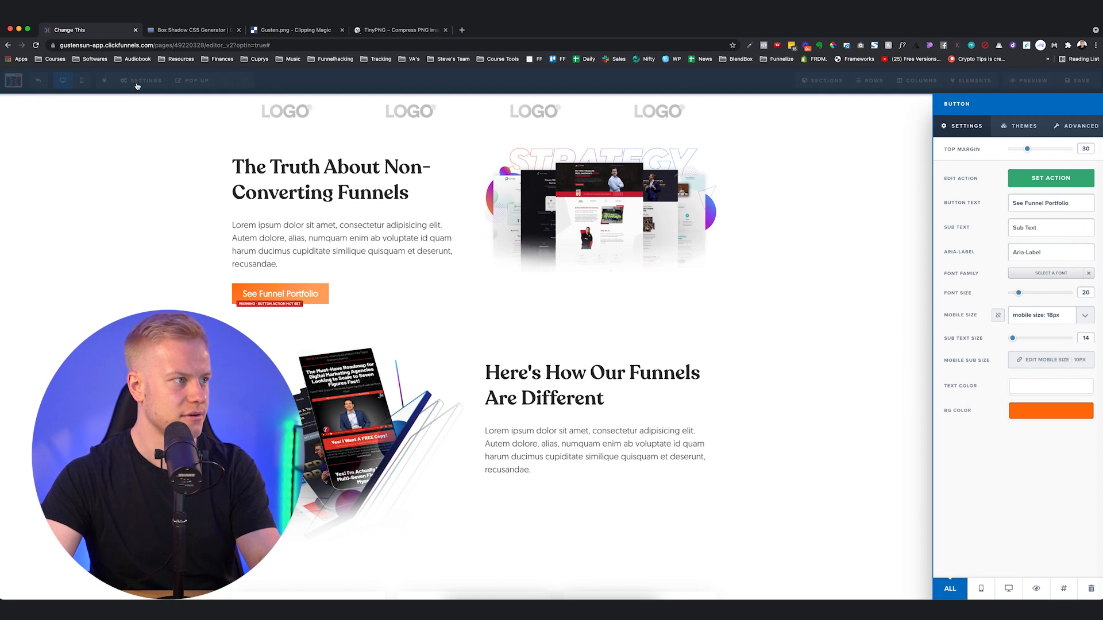
left_click(138, 83)
left_click(140, 169)
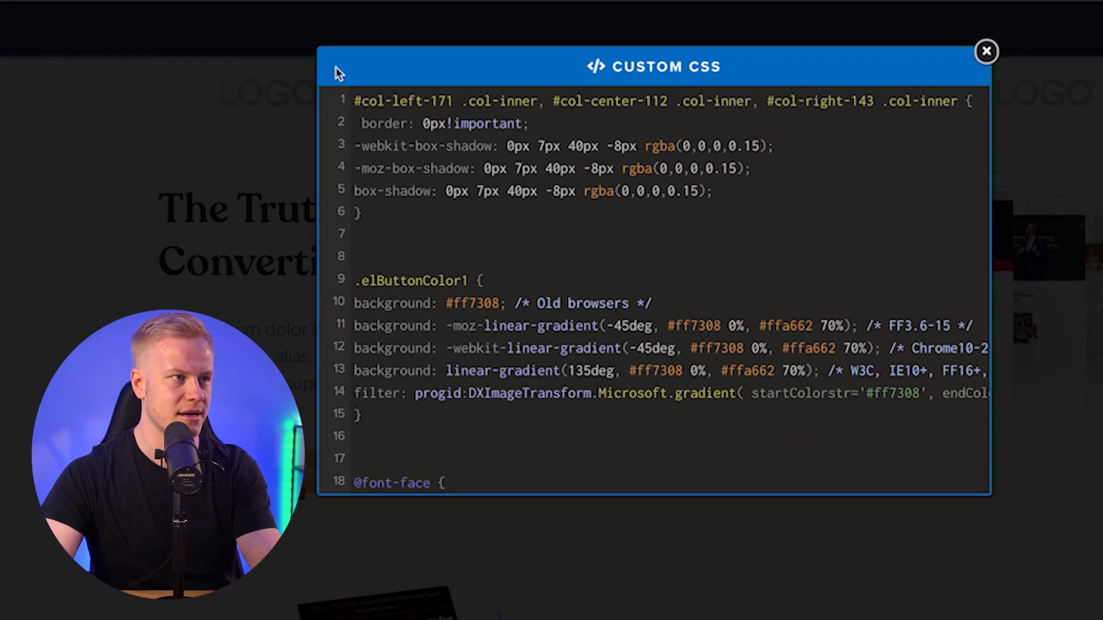
left_click(354, 92)
type(".elButton")
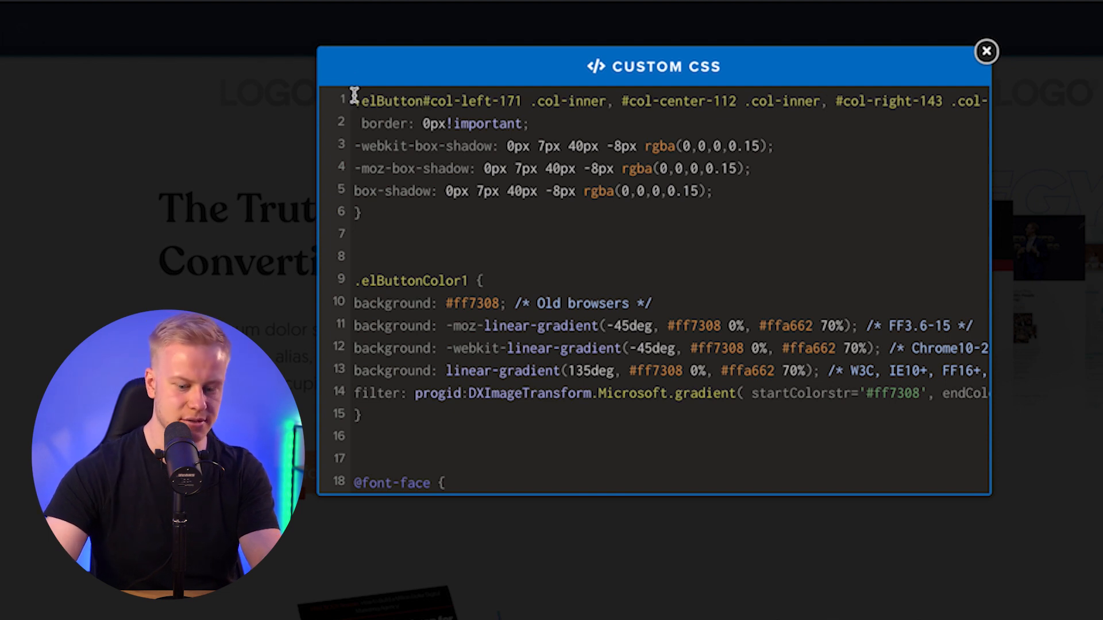
type(",")
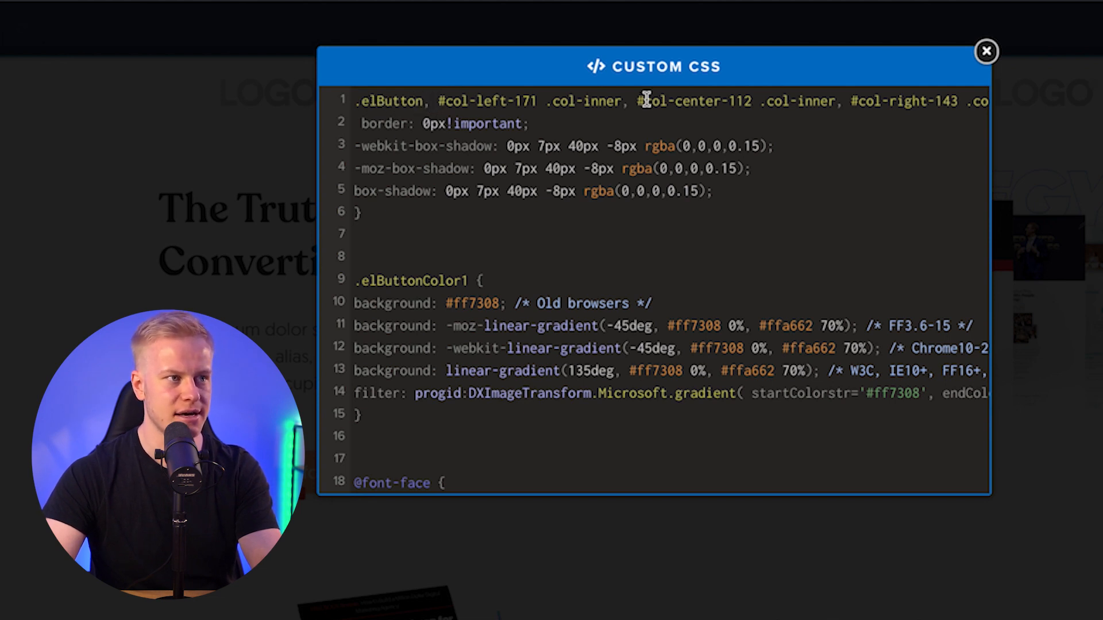
left_click_drag(644, 100, 847, 94)
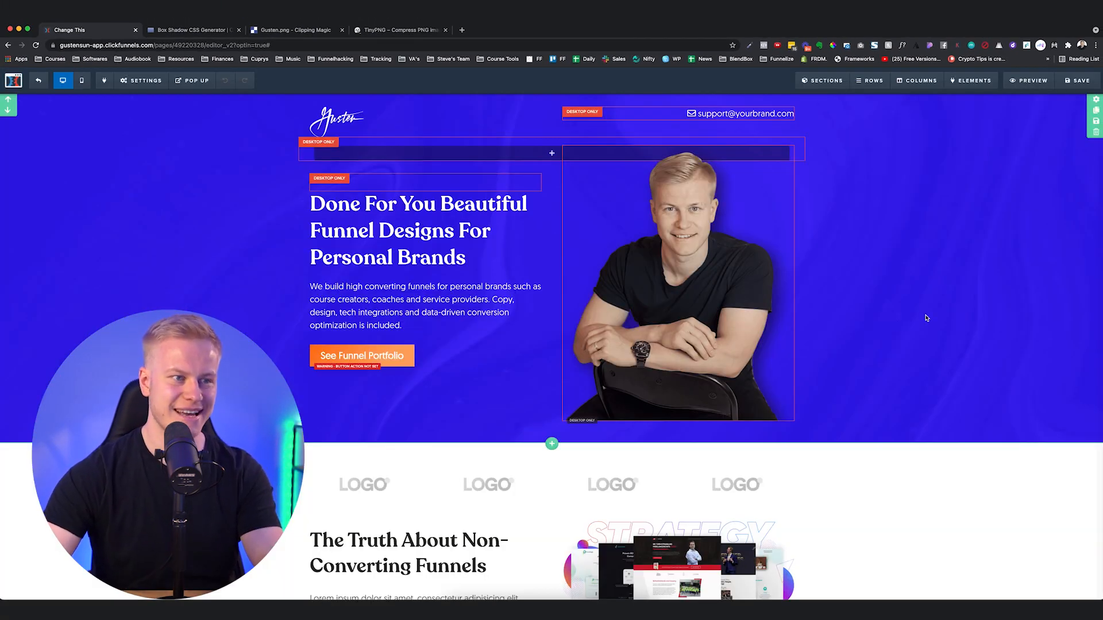
- Open a preview of the page and look through it from top to bottom
scroll(919, 310, "down", 5)
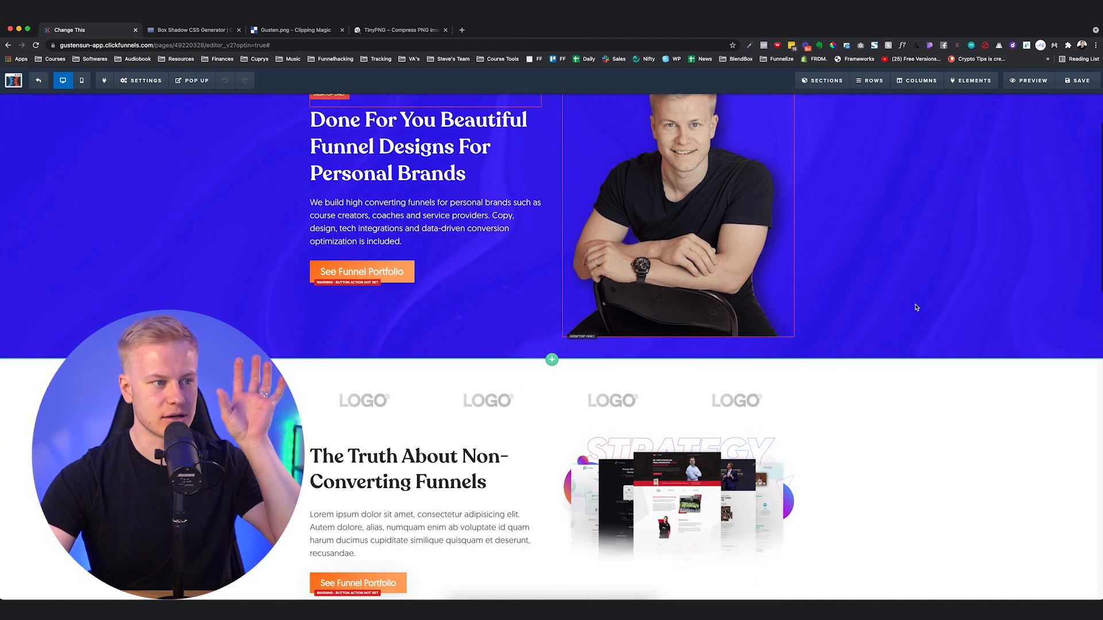
scroll(953, 201, "up", 5)
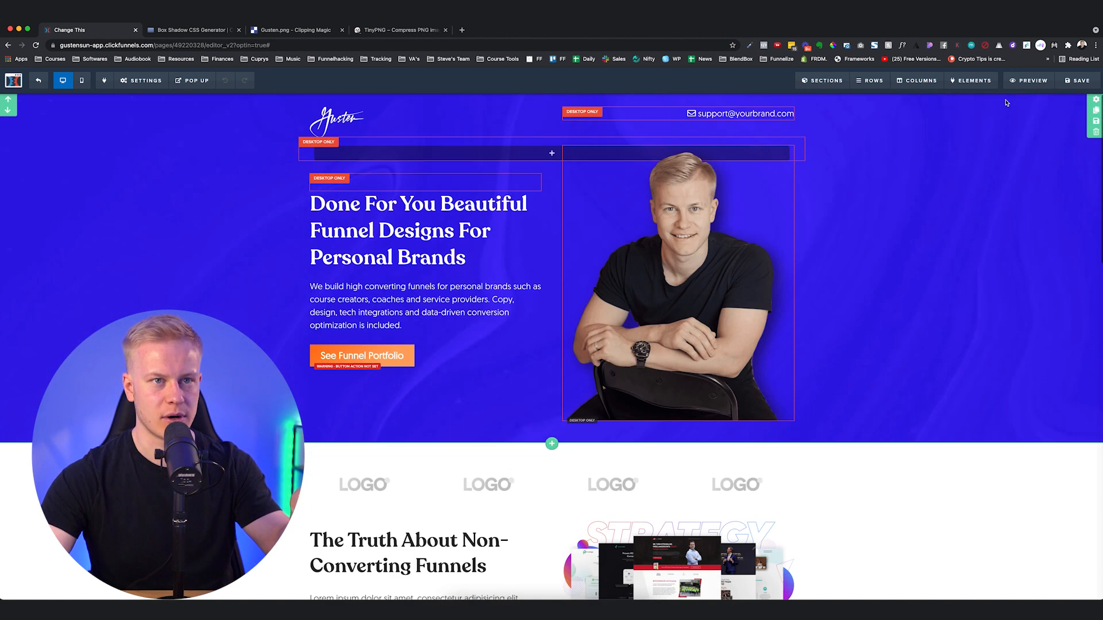
left_click(1025, 81)
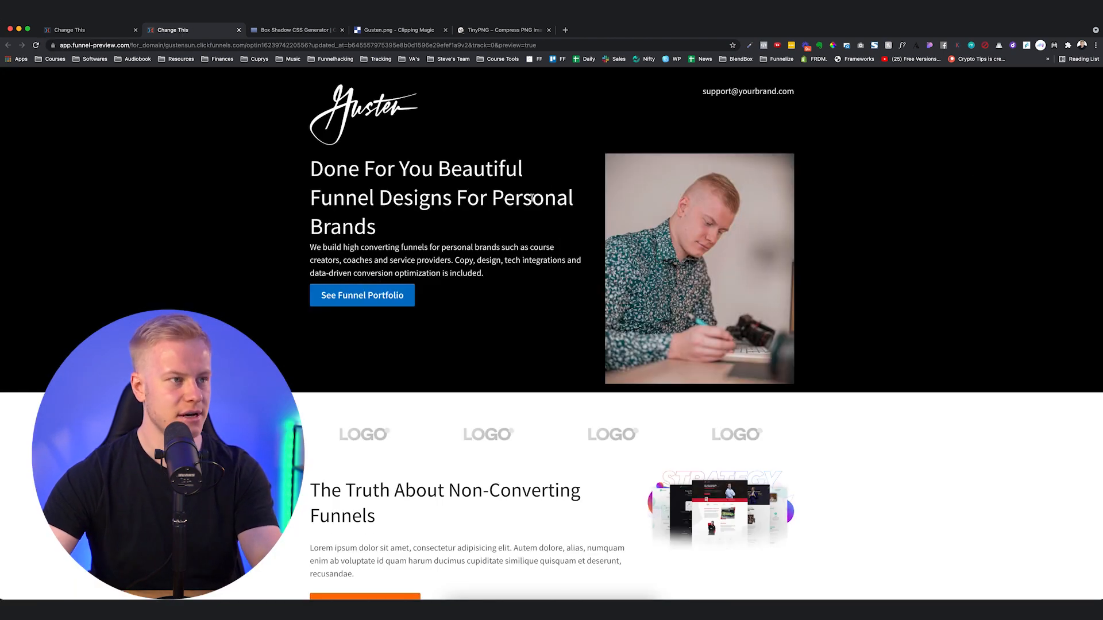
scroll(418, 245, "down", 12)
scroll(417, 246, "up", 15)
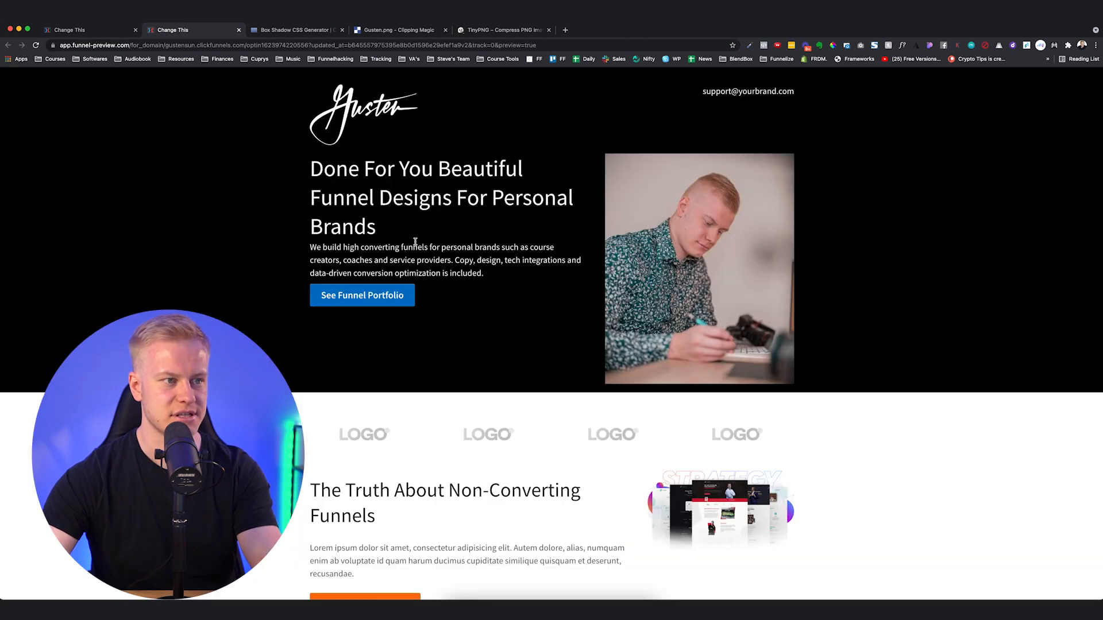
- Return to the page editor, save the funnel page and open a fresh preview of it
left_click(103, 30)
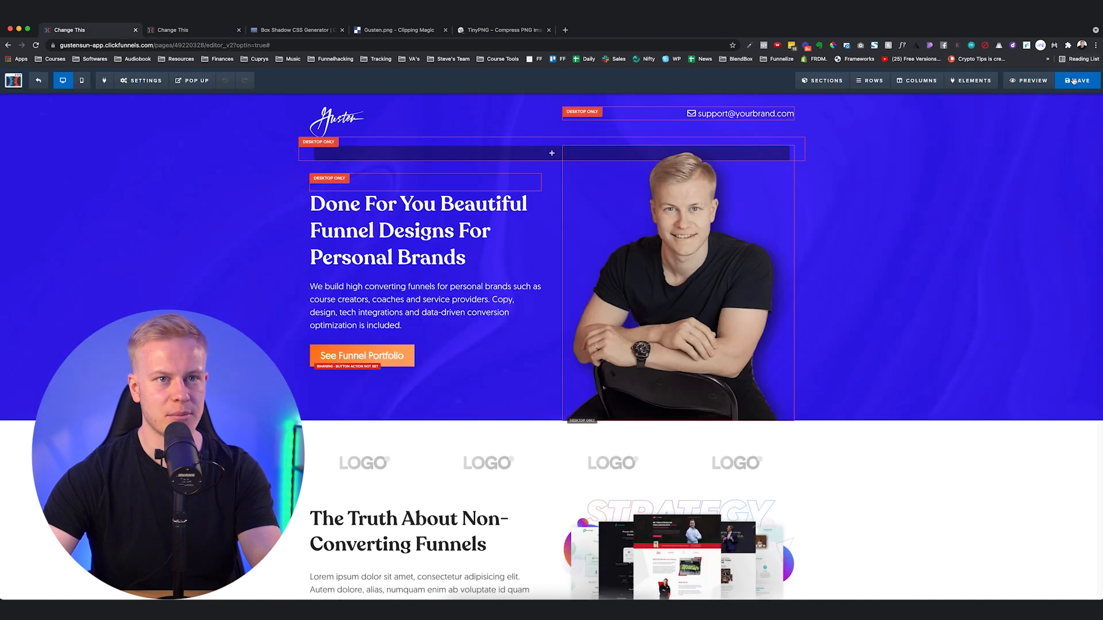
scroll(832, 177, "down", 20)
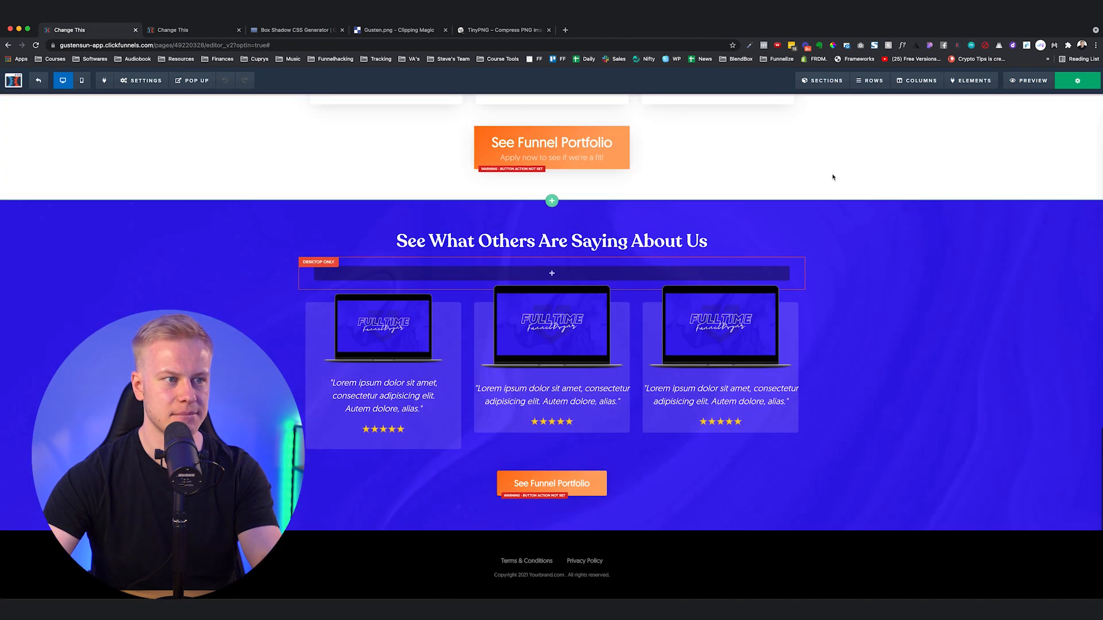
scroll(835, 179, "up", 20)
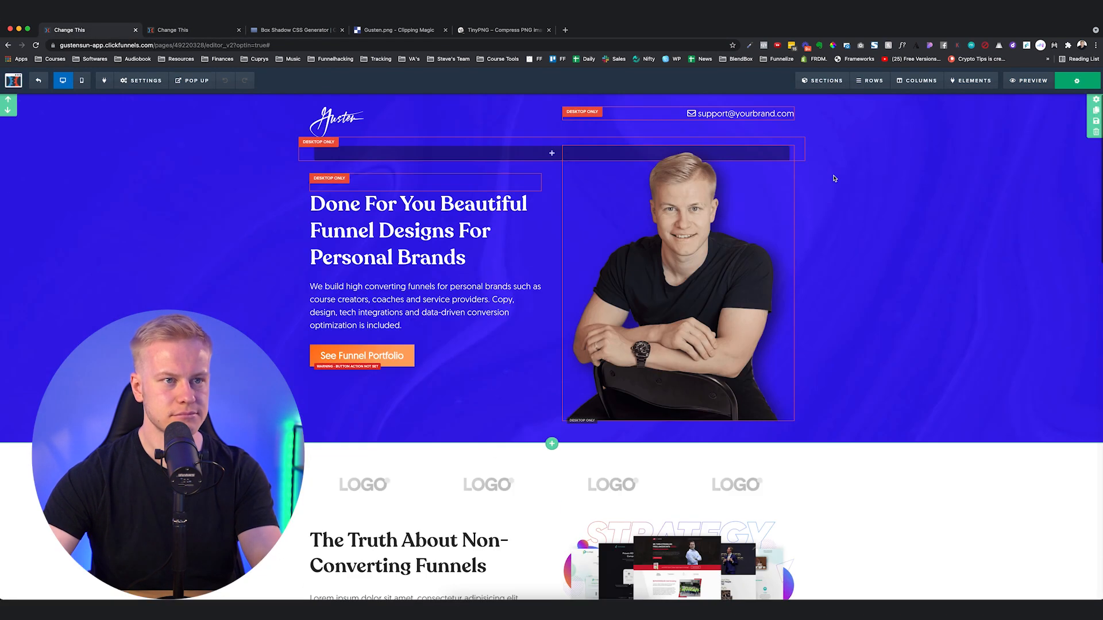
left_click(1032, 80)
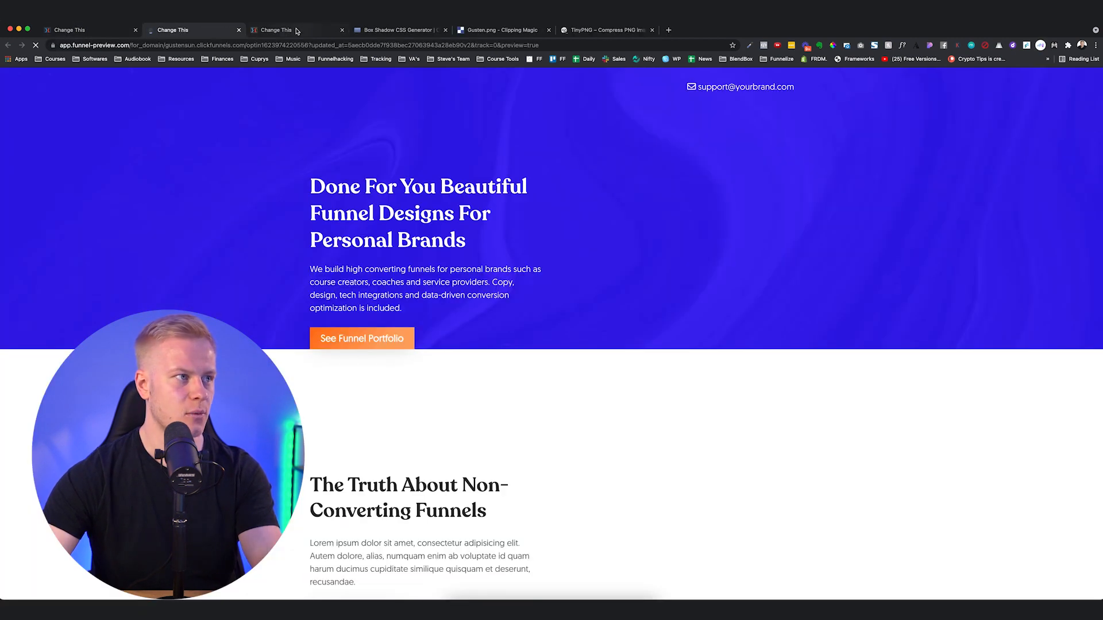
- Switch to the preview of the original page design to compare it with the redesigned version
left_click(298, 31)
scroll(295, 162, "down", 1)
scroll(295, 162, "up", 1)
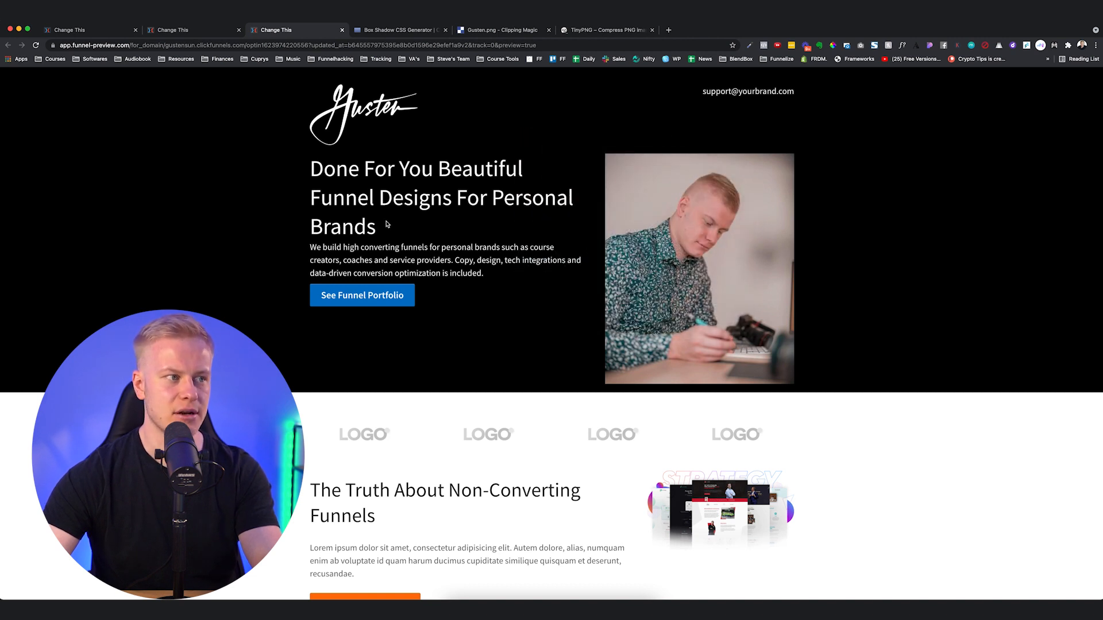
- Examine the original page's hero headline and subheadline, feature sections, icon box and testimonials down to the footer
left_click_drag(388, 229, 258, 147)
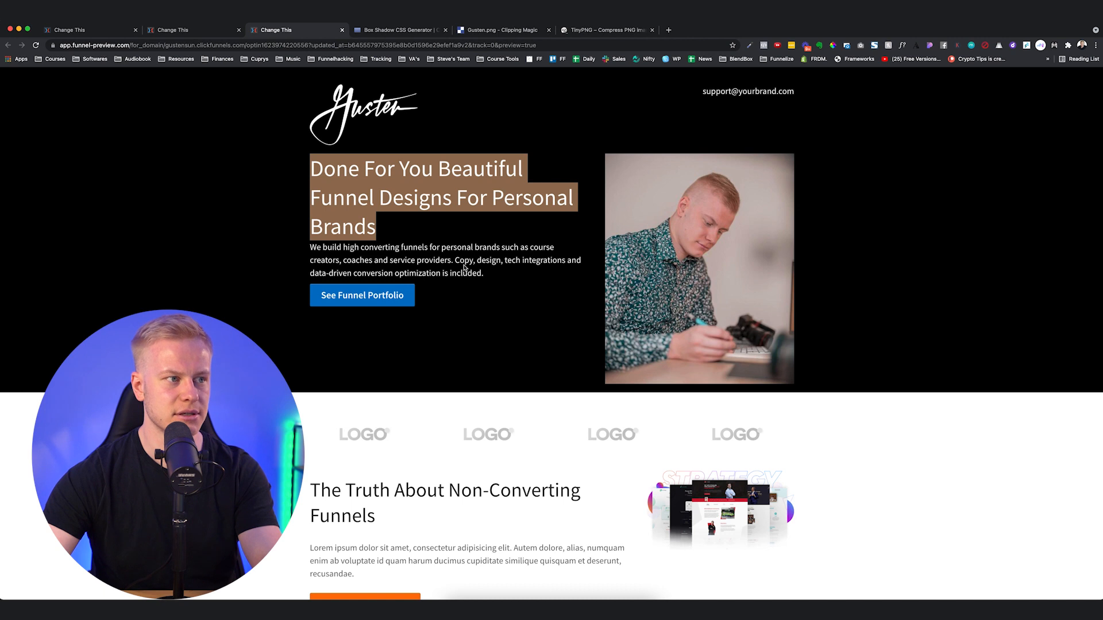
left_click_drag(484, 276, 303, 251)
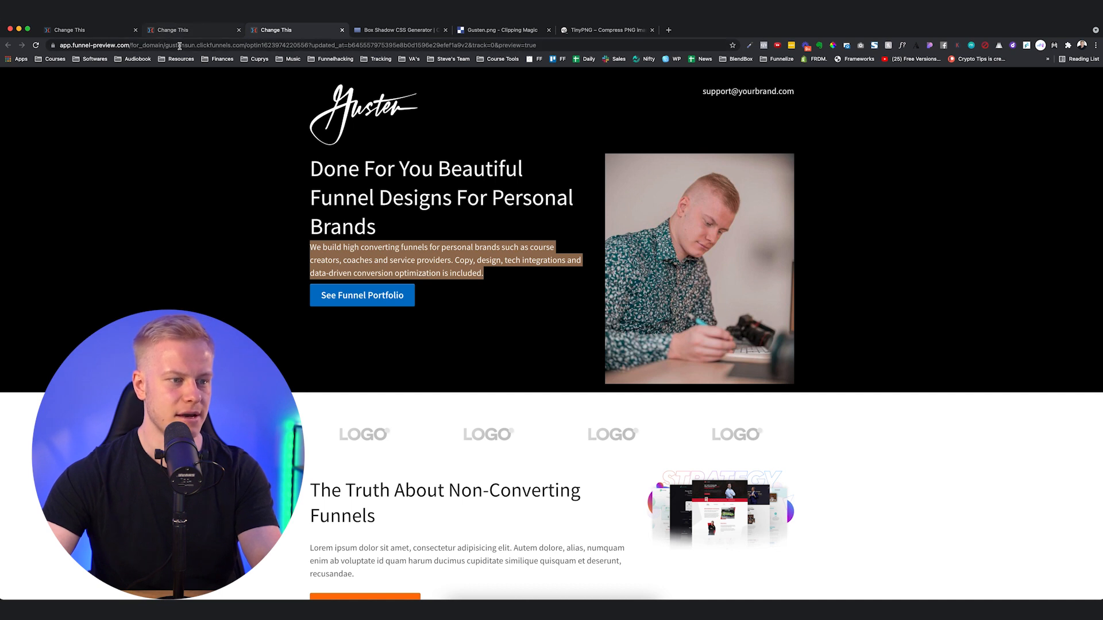
scroll(400, 254, "down", 7)
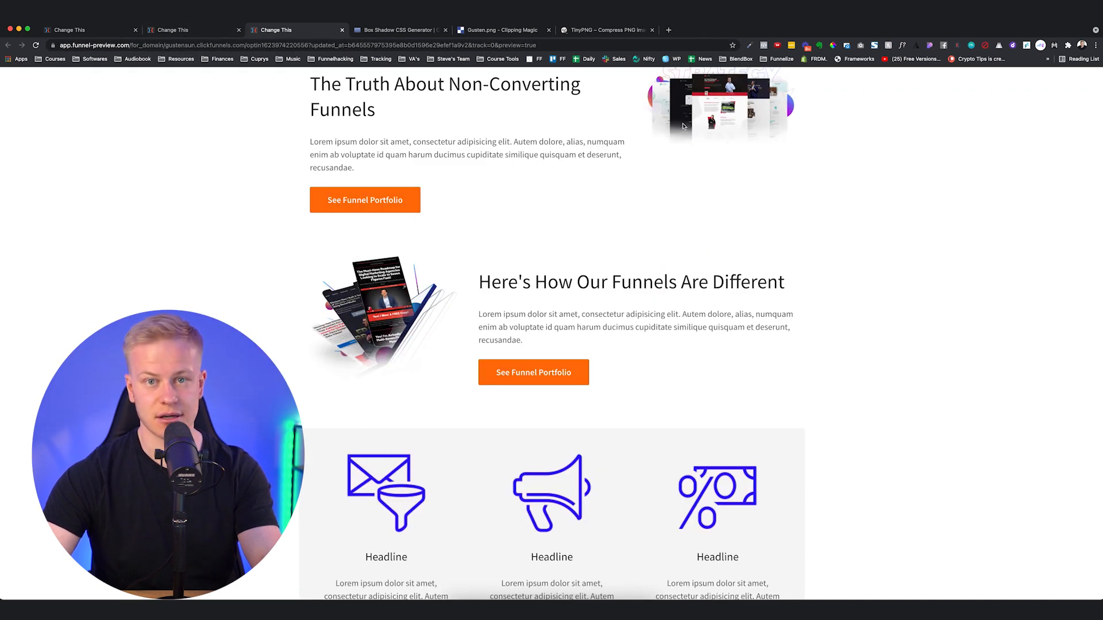
scroll(684, 126, "down", 1)
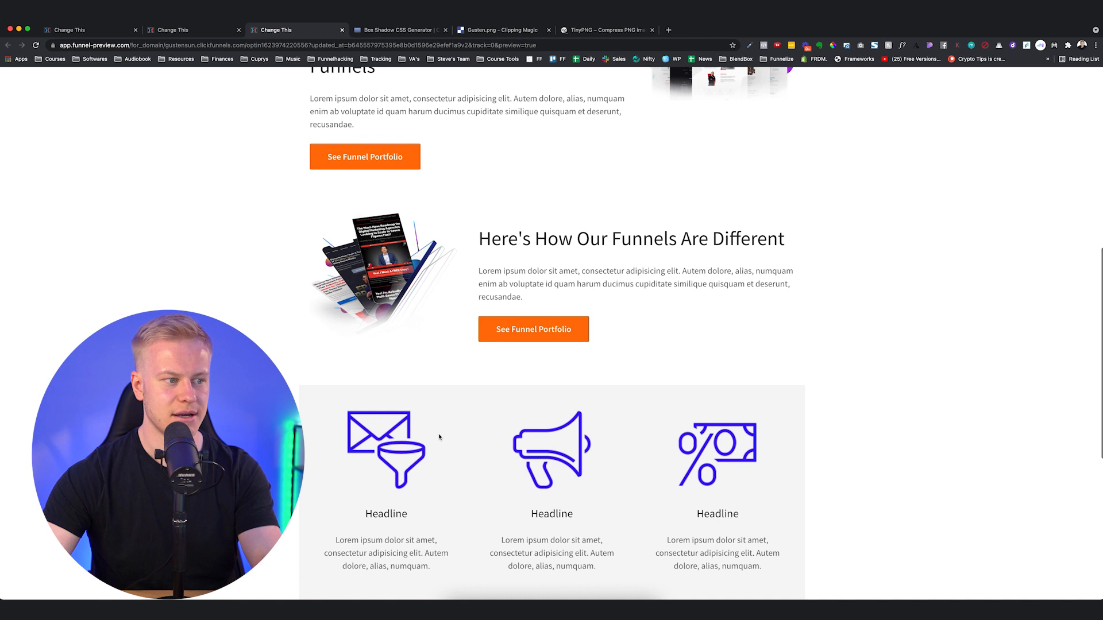
scroll(440, 438, "down", 2)
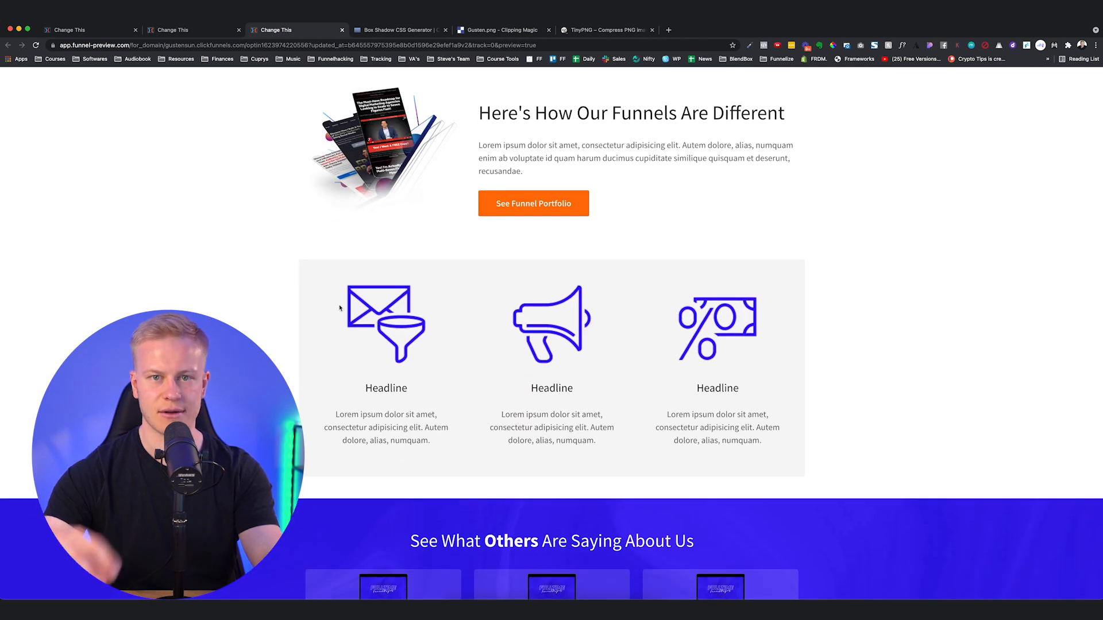
scroll(408, 273, "down", 4)
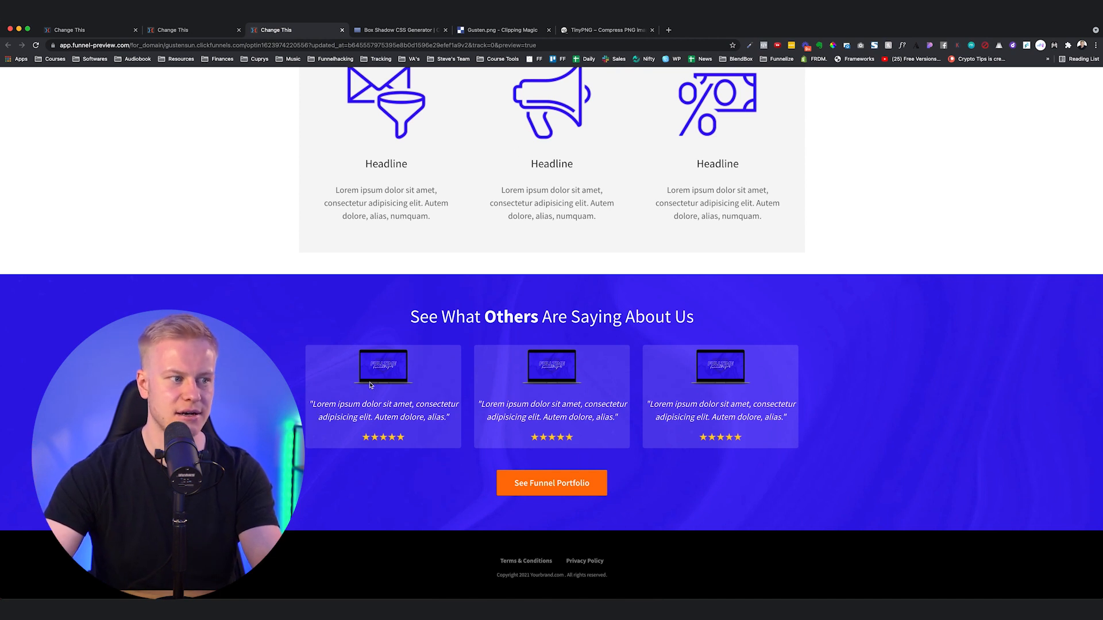
- Switch to the preview of the redesigned page and examine its hero headline and paragraph text
left_click(211, 33)
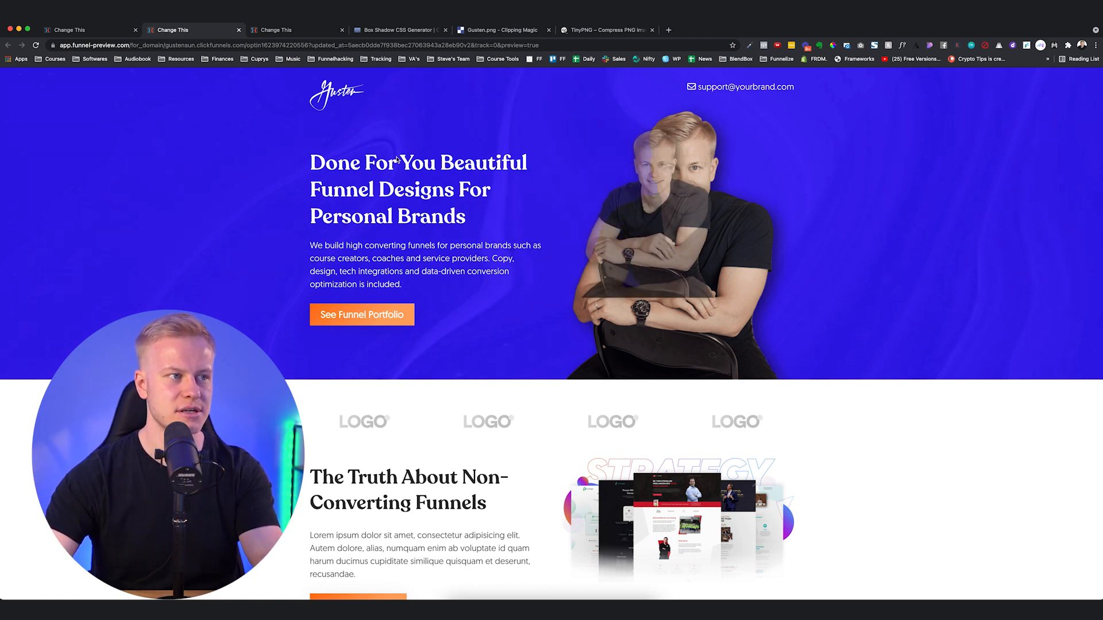
left_click_drag(471, 219, 333, 164)
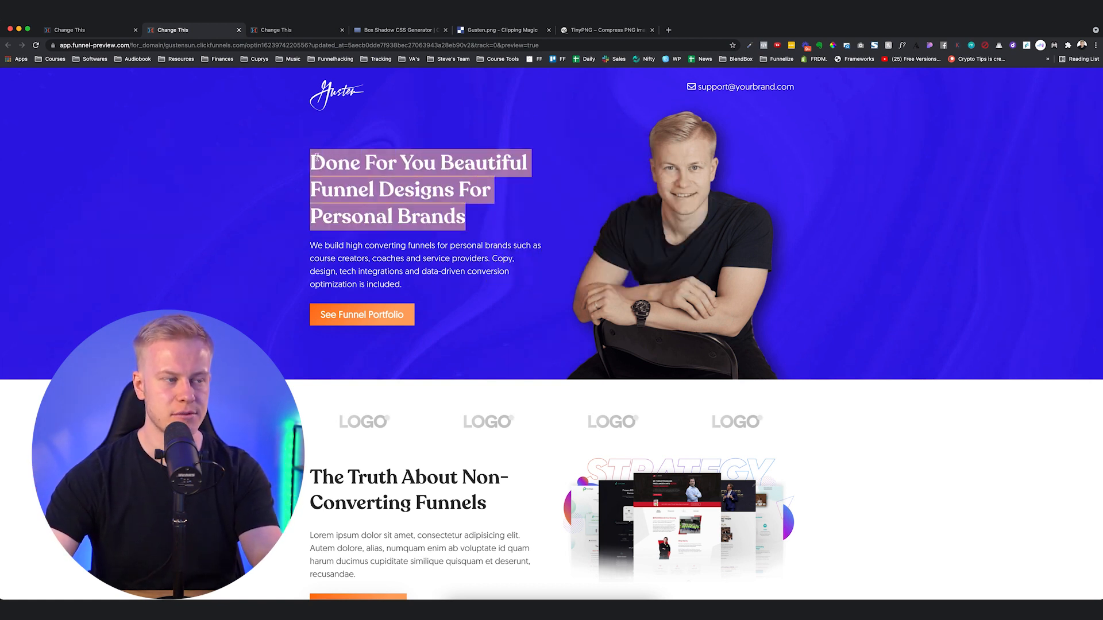
left_click(326, 215)
left_click_drag(312, 241, 405, 286)
left_click(472, 296)
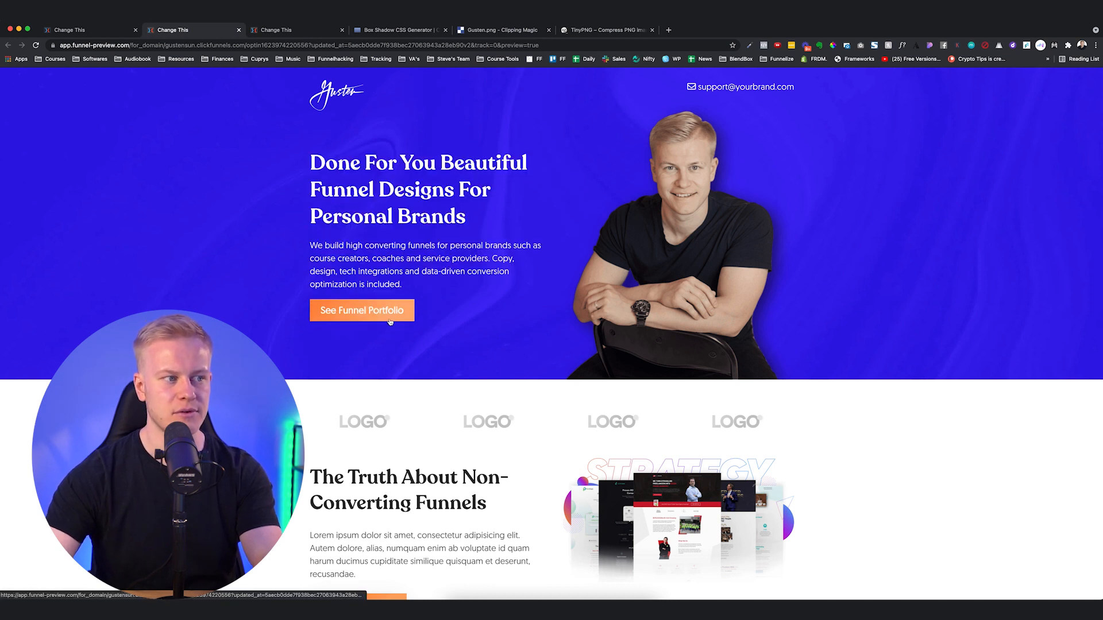
- Review the redesigned page's feature sections, headline cards, gradient buttons and testimonials, and return towards the beginning of the page
scroll(393, 322, "down", 5)
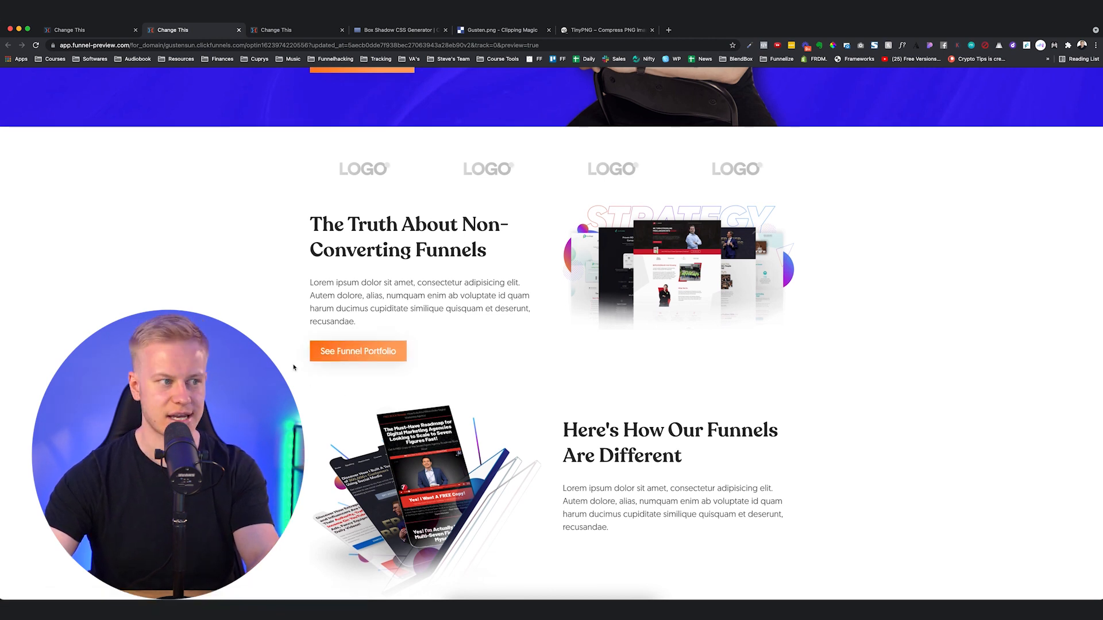
scroll(626, 361, "down", 8)
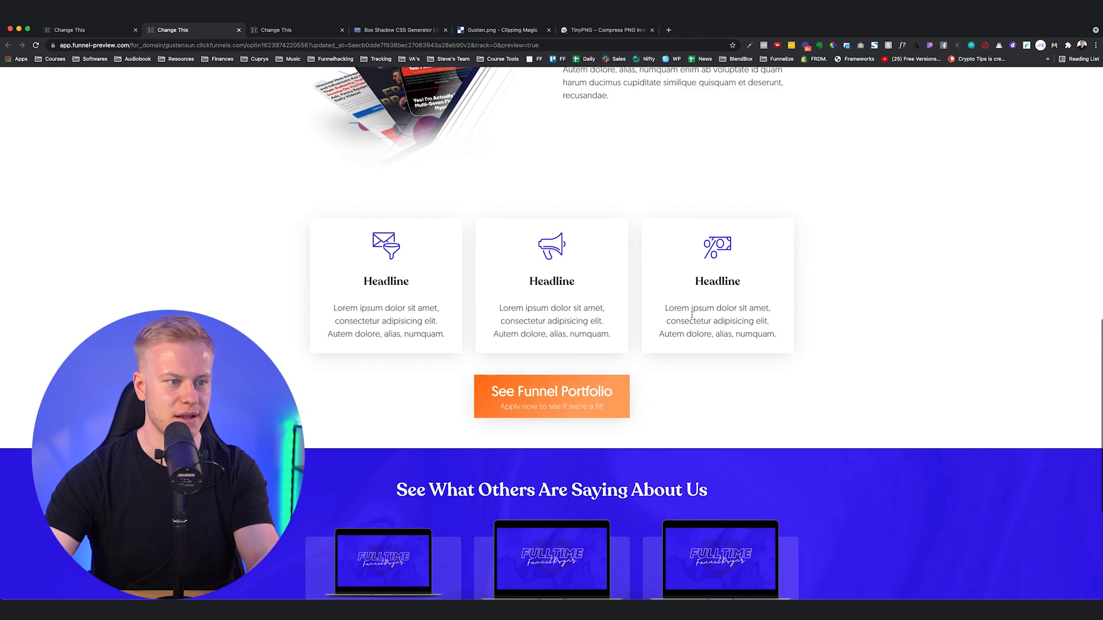
scroll(692, 315, "down", 4)
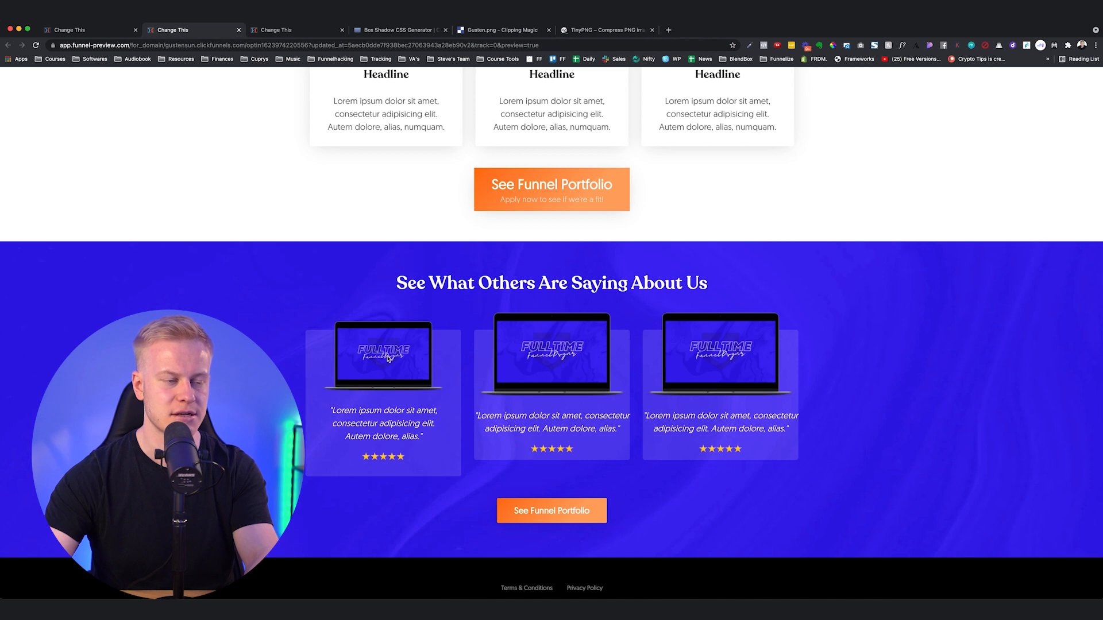
scroll(410, 351, "down", 1)
scroll(567, 349, "up", 20)
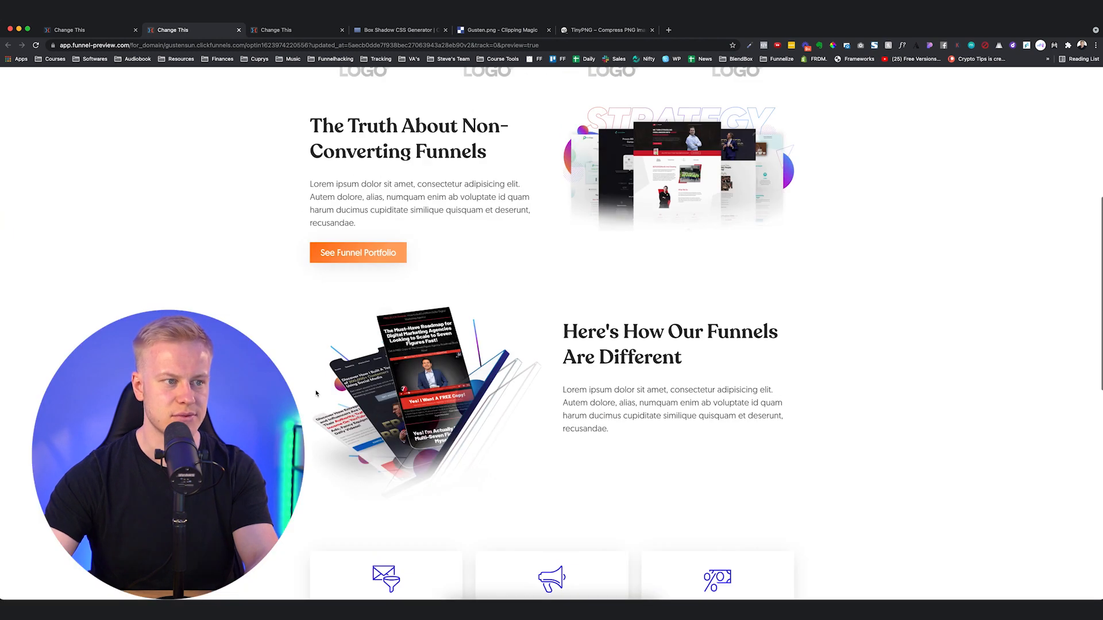